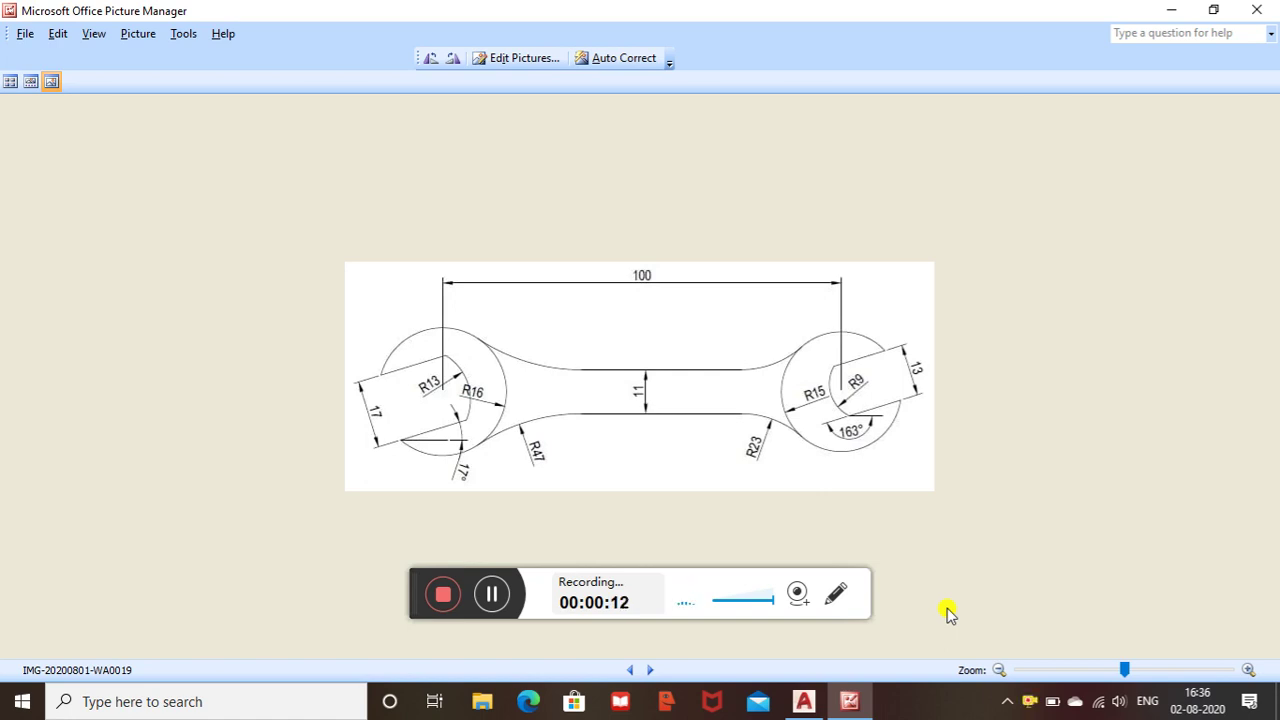
# - Check the wrench reference image and, in AutoCAD, draw a horizontal line 100 units long with Ortho on
pyautogui.click(808, 702)
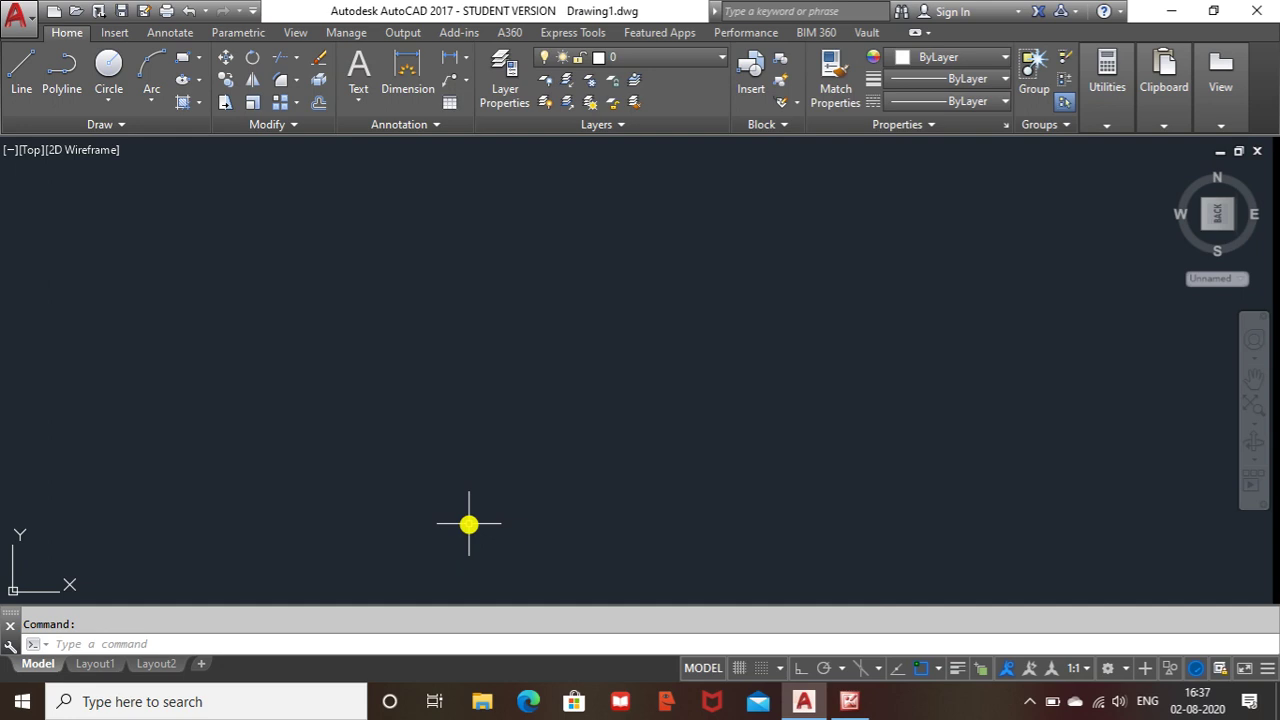
pyautogui.click(849, 701)
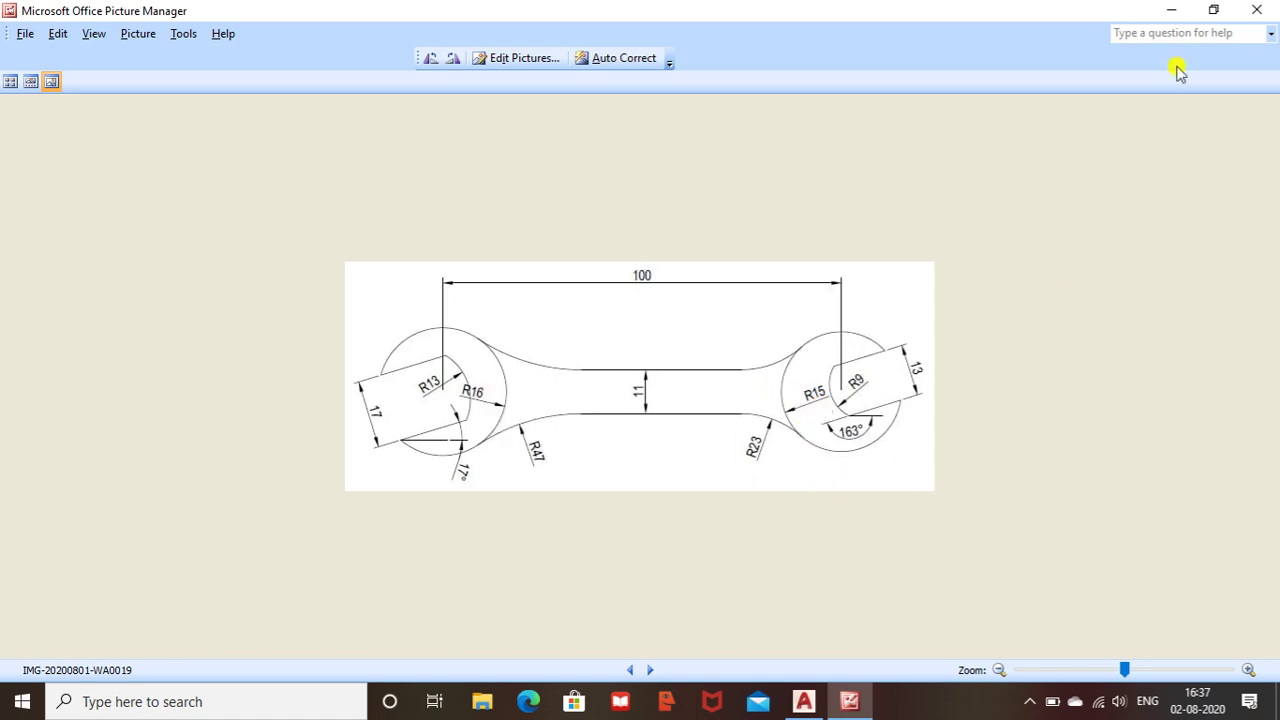
pyautogui.click(1170, 11)
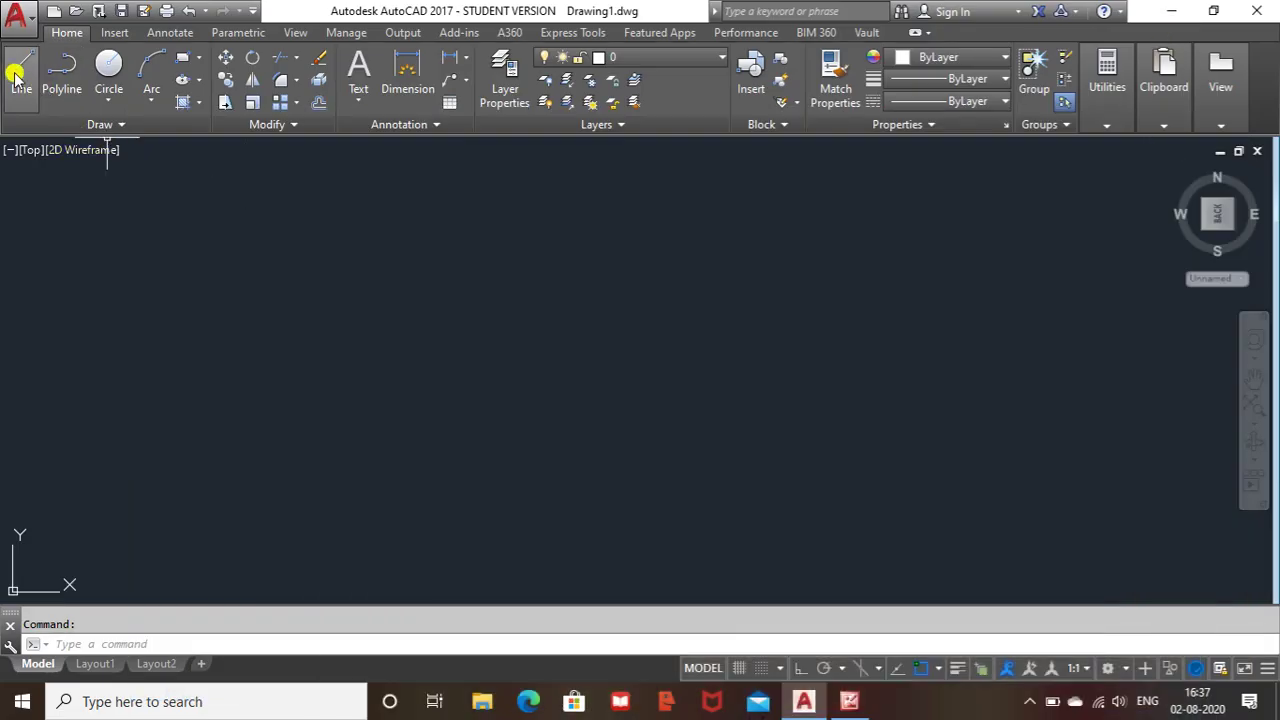
pyautogui.click(17, 75)
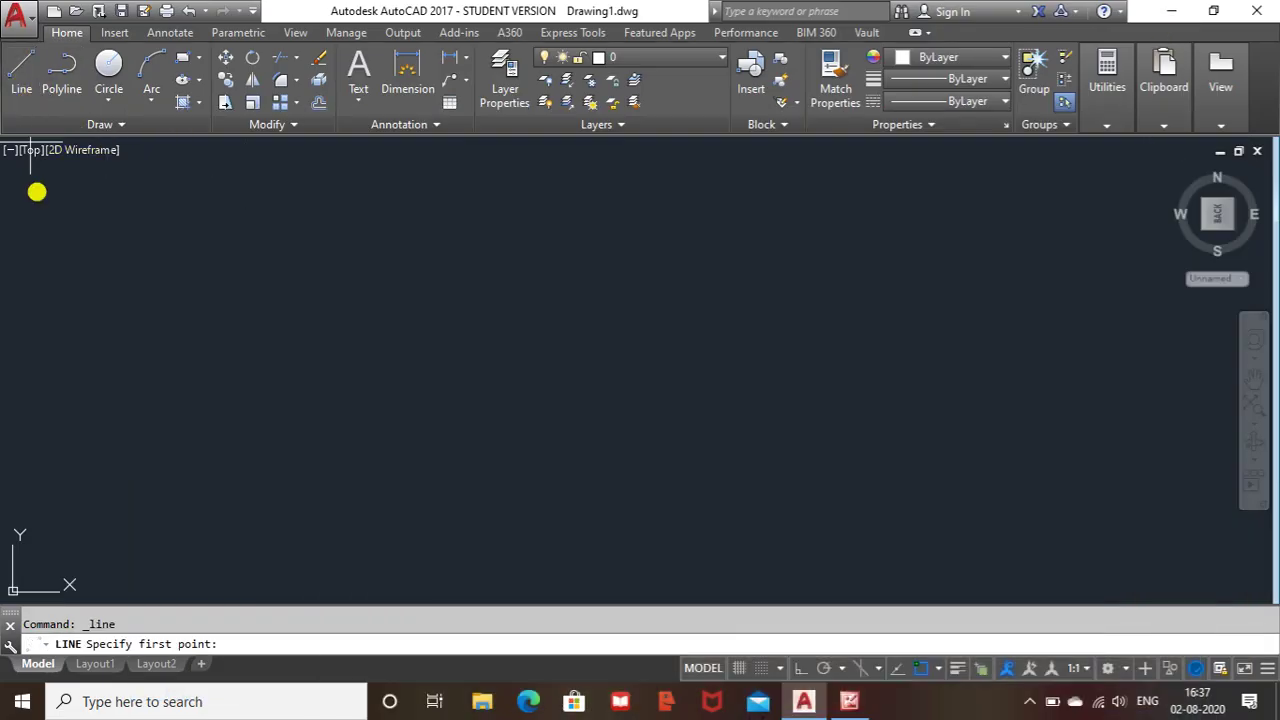
pyautogui.click(325, 401)
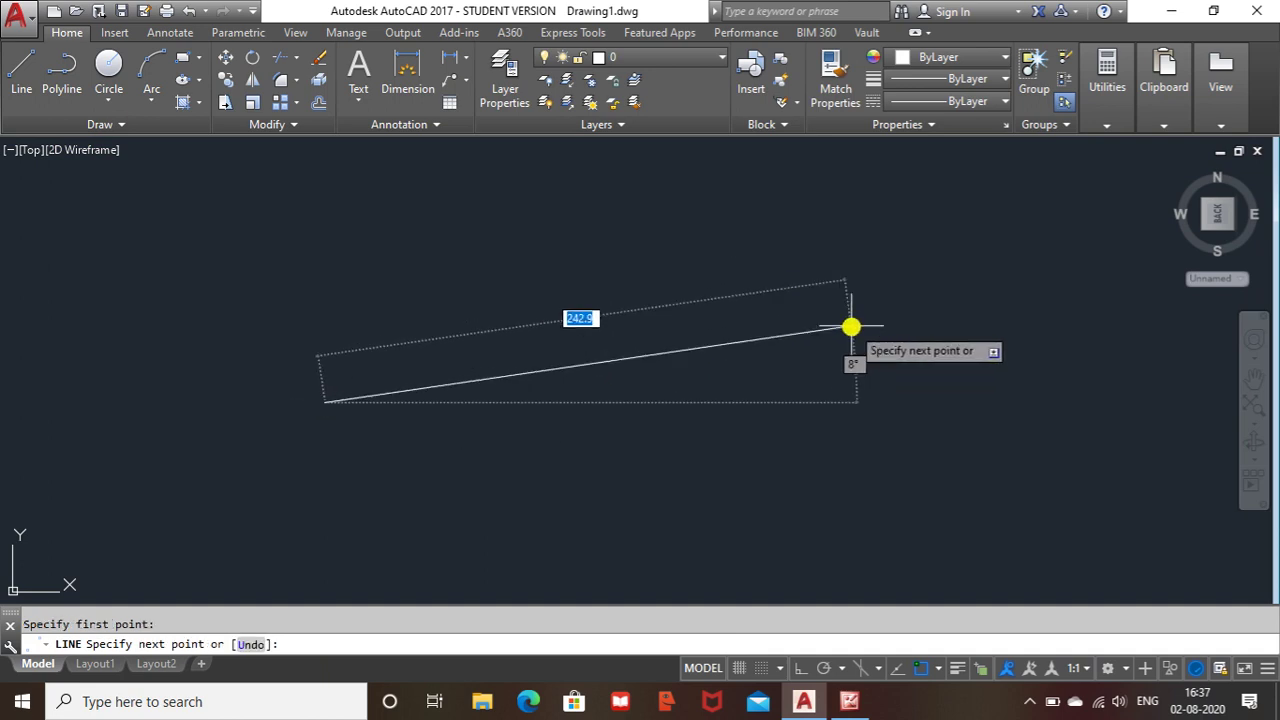
pyautogui.press('F8')
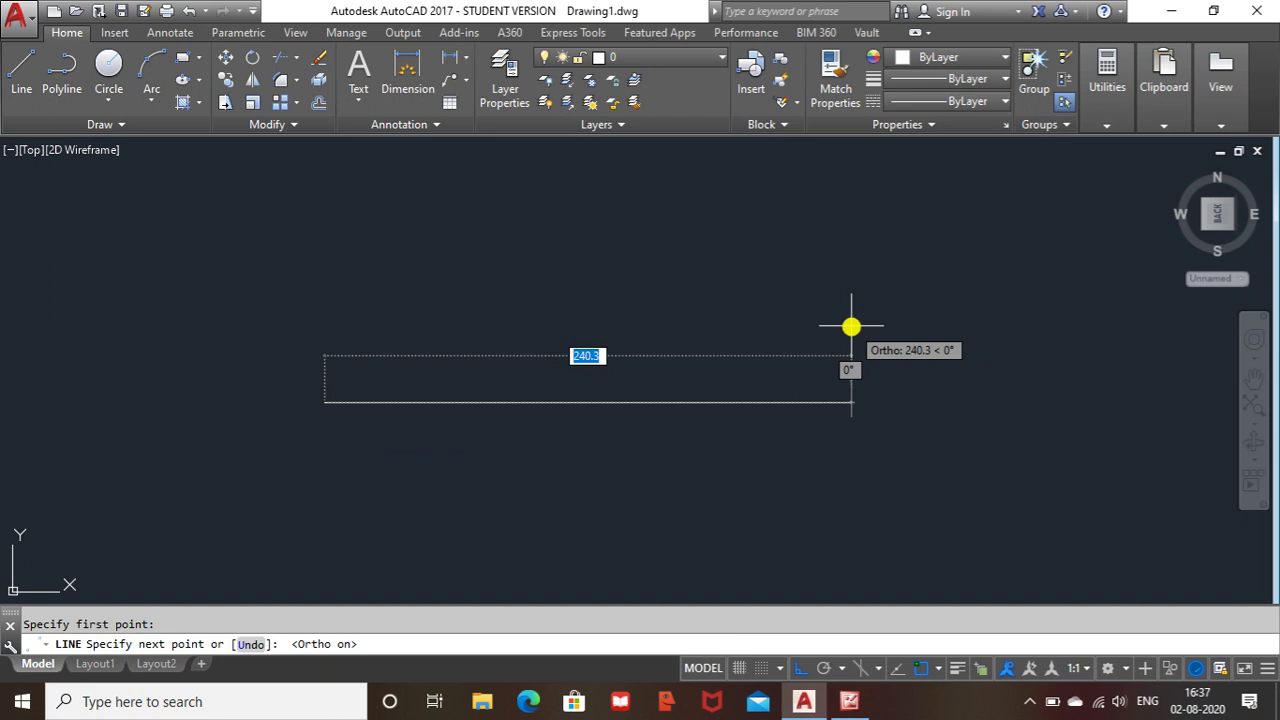
pyautogui.write('100')
pyautogui.press('Return')
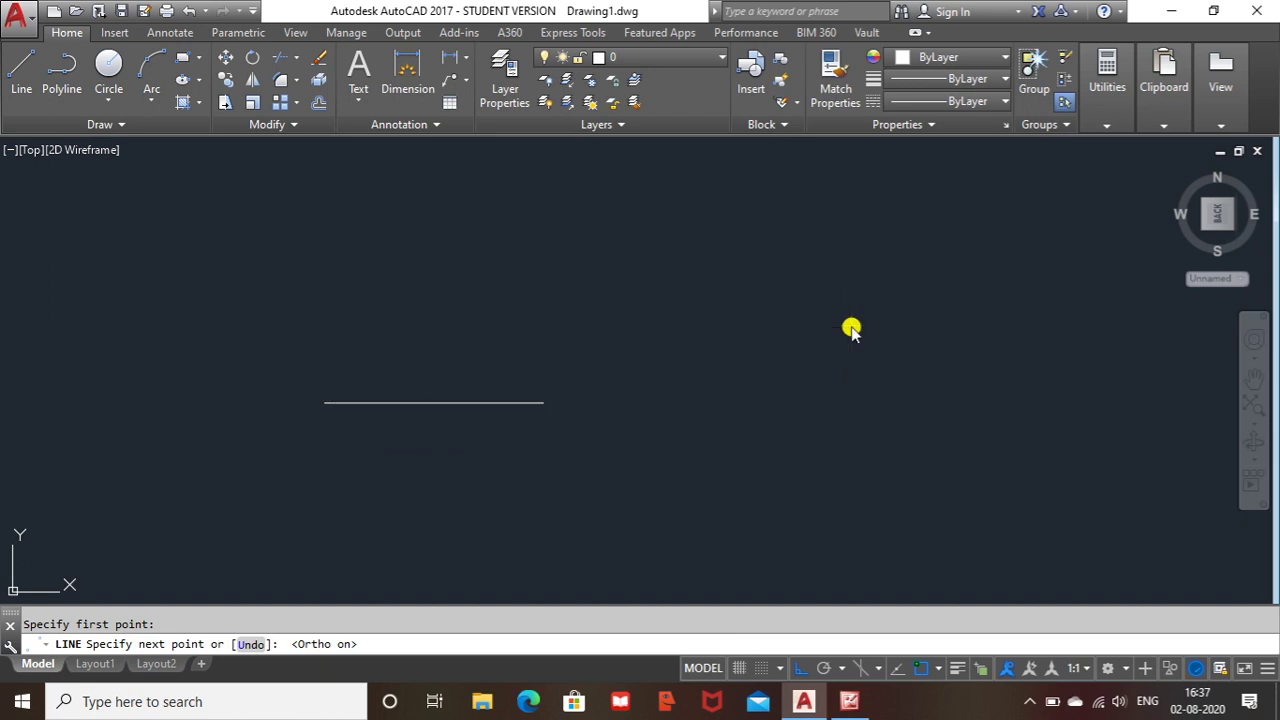
pyautogui.press('Escape')
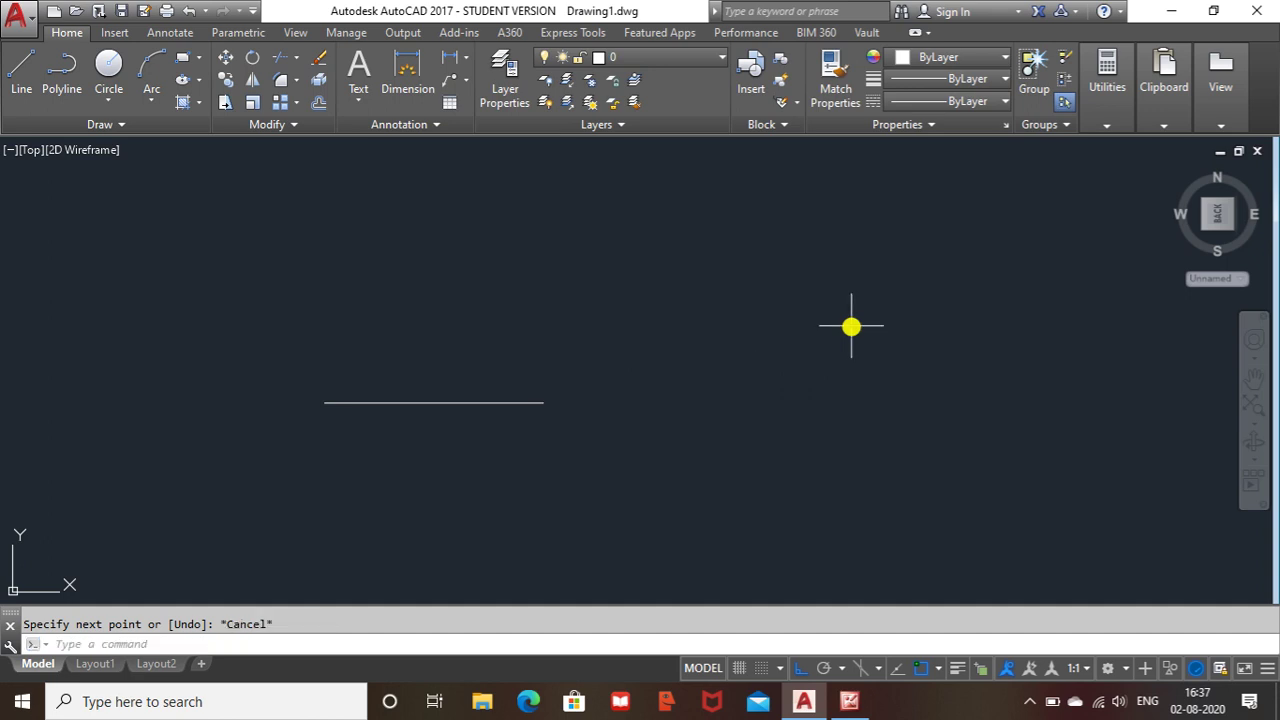
# - Modify the Standard dimension style to use an overall scale of 10 for dimension features
pyautogui.scroll(3, 474, 423)
pyautogui.moveTo(451, 406); pyautogui.dragTo(626, 425, button='middle')
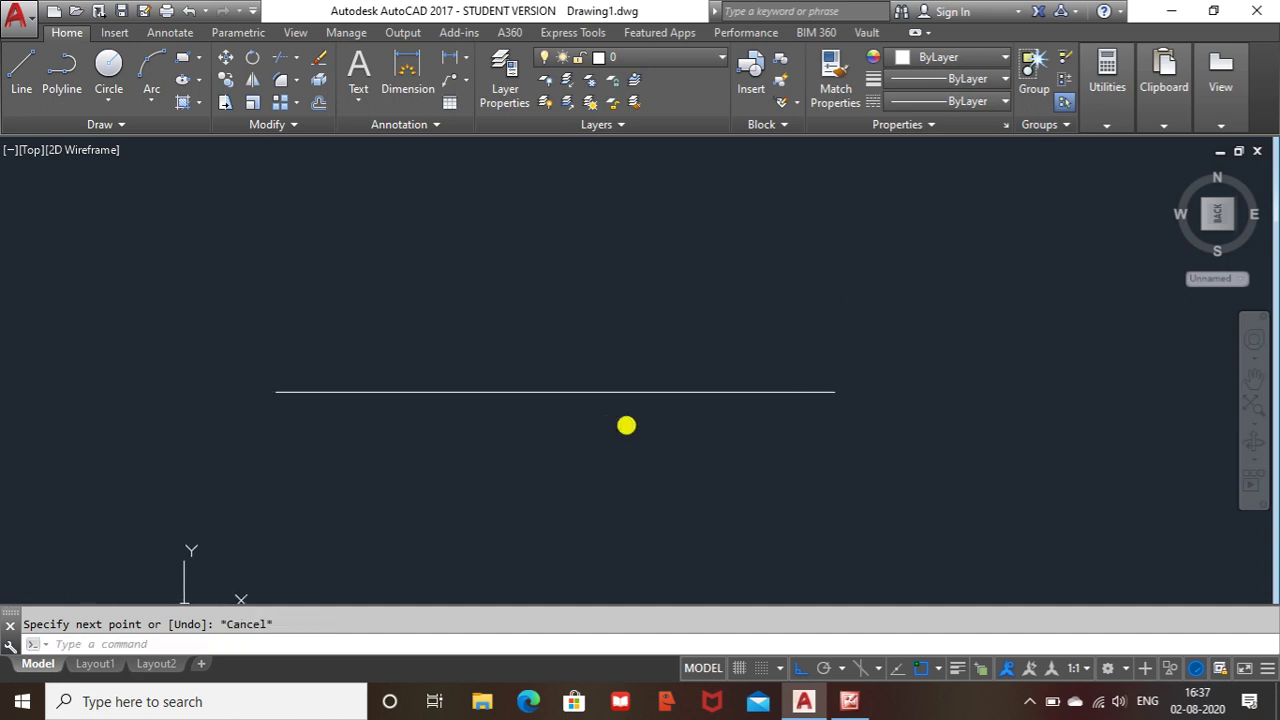
pyautogui.click(416, 645)
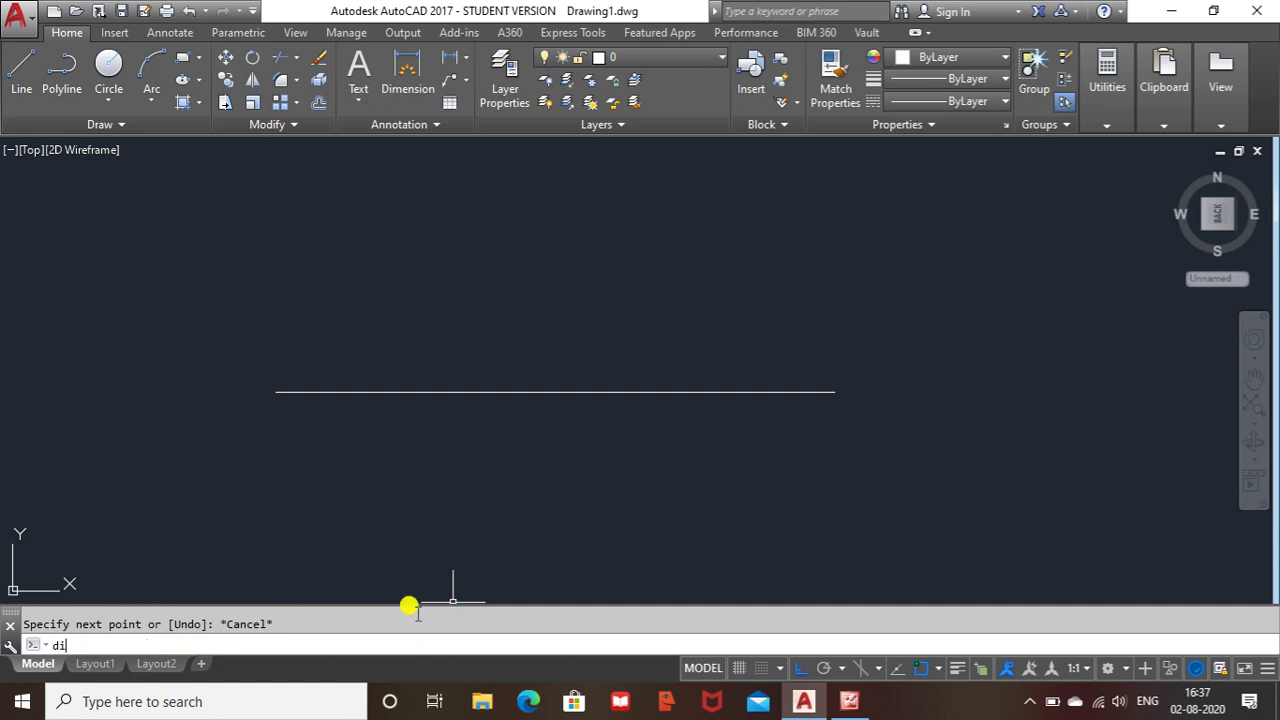
pyautogui.write('dimstyle')
pyautogui.press('Return')
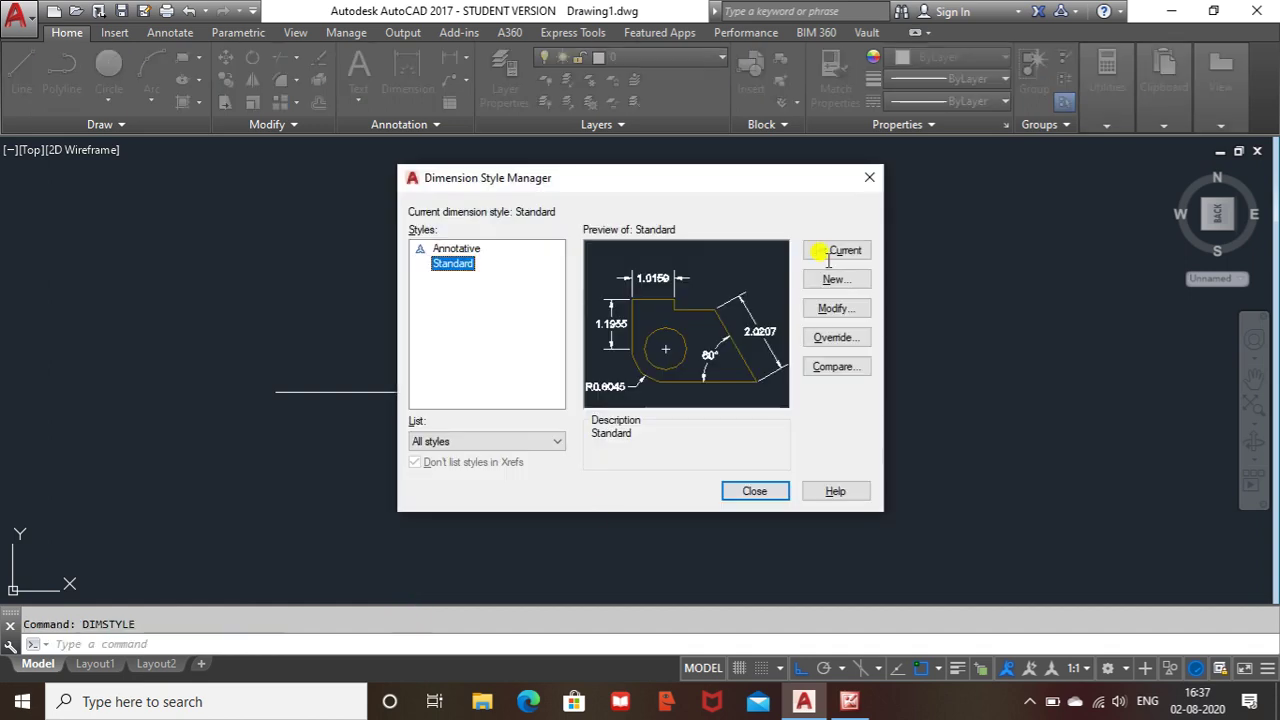
pyautogui.click(833, 310)
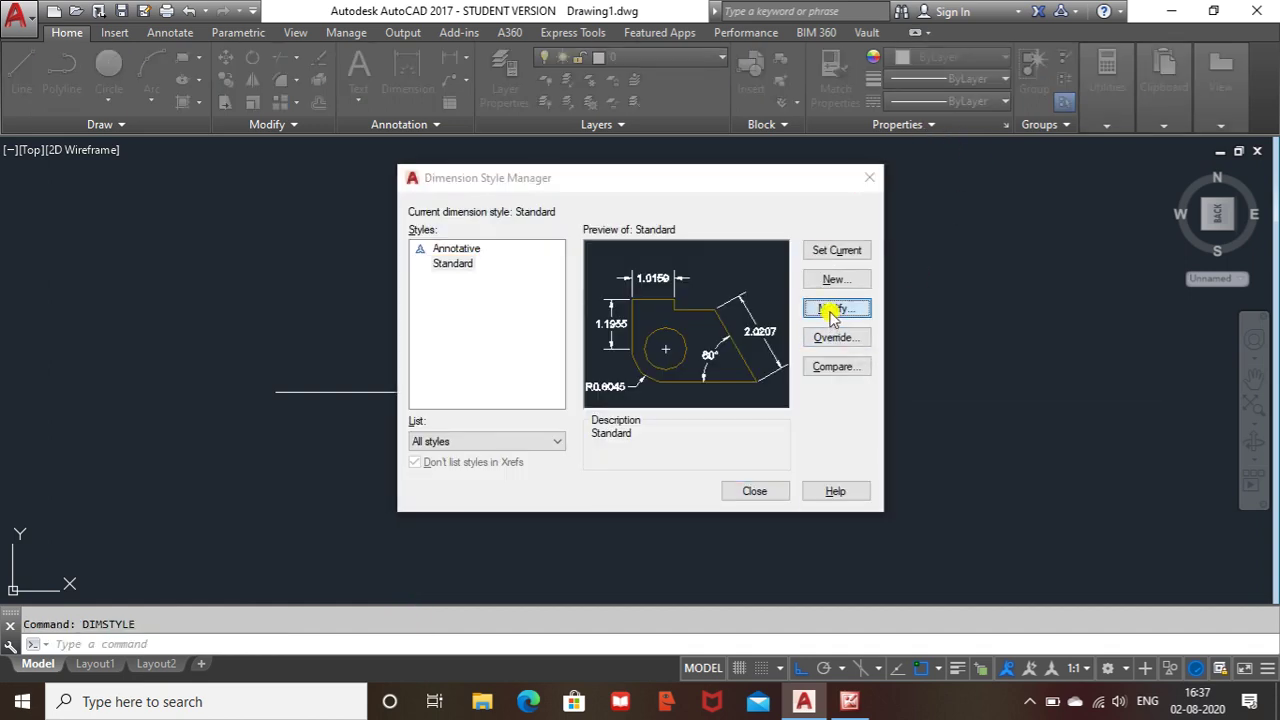
pyautogui.click(586, 145)
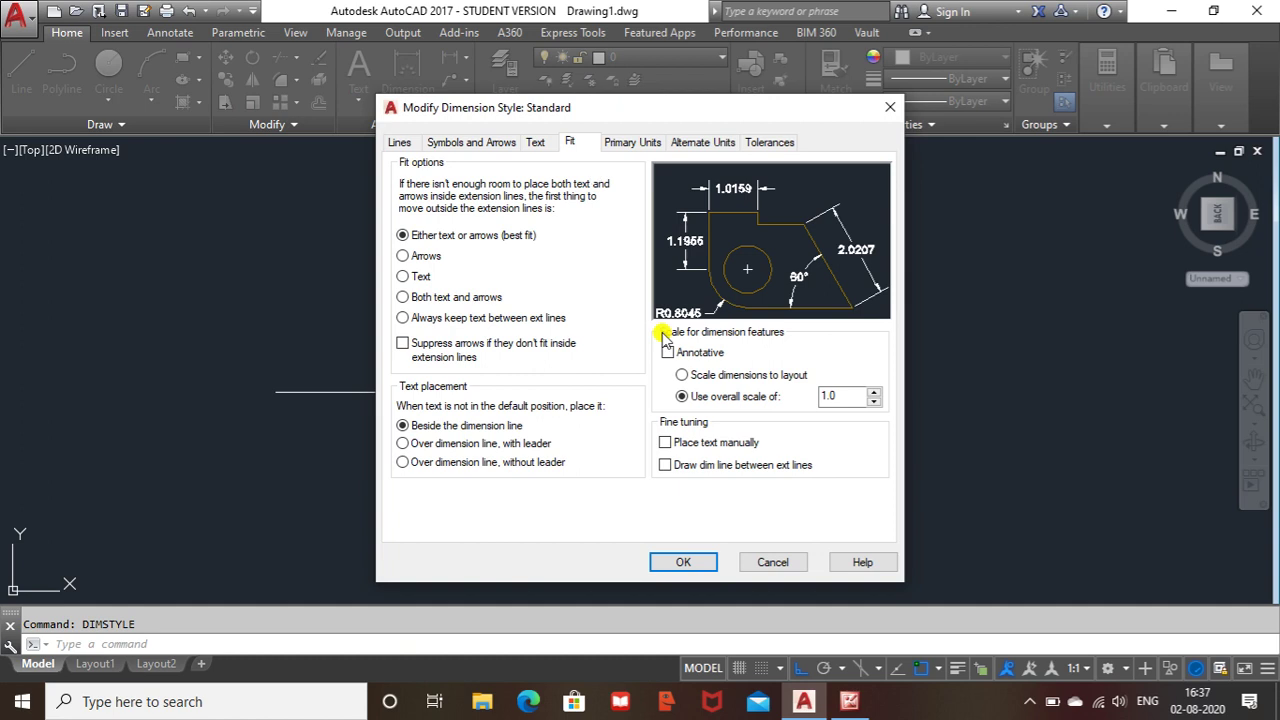
pyautogui.moveTo(836, 396); pyautogui.dragTo(803, 396)
pyautogui.write('10')
# - Set the style's linear dimension precision to 0.0, make Standard the current style and close the style manager
pyautogui.click(622, 143)
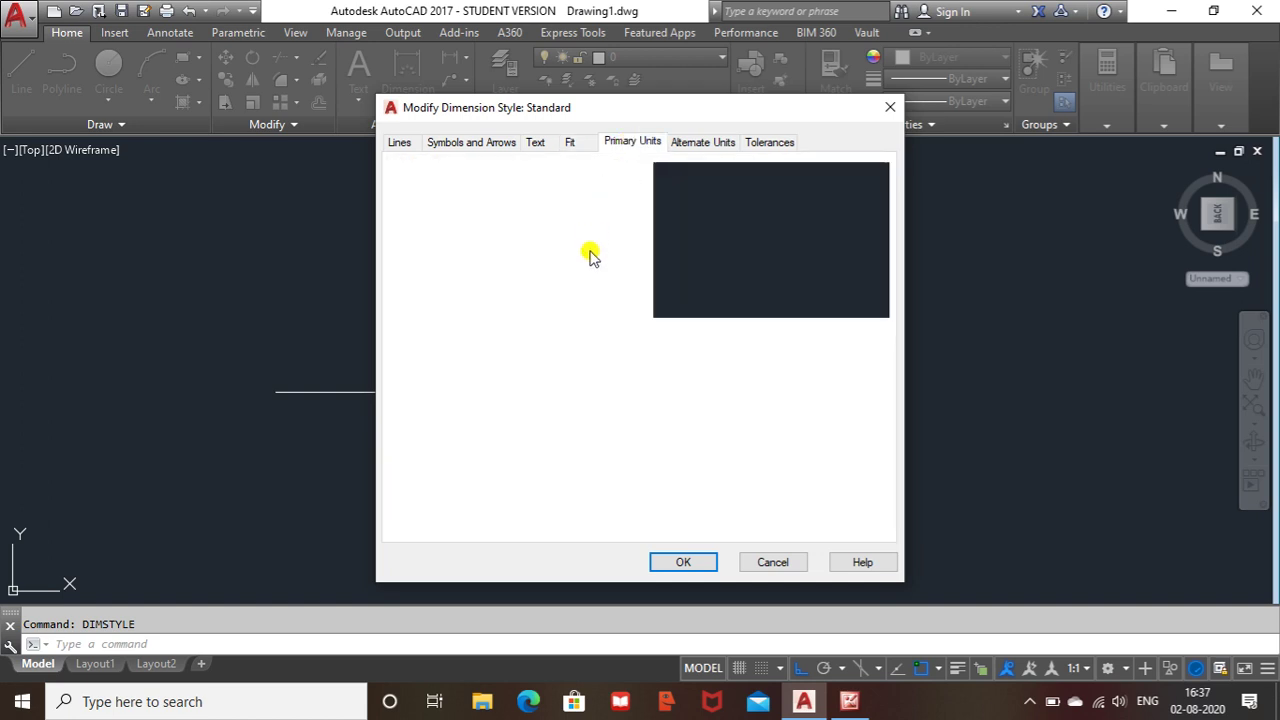
pyautogui.click(586, 209)
pyautogui.click(548, 243)
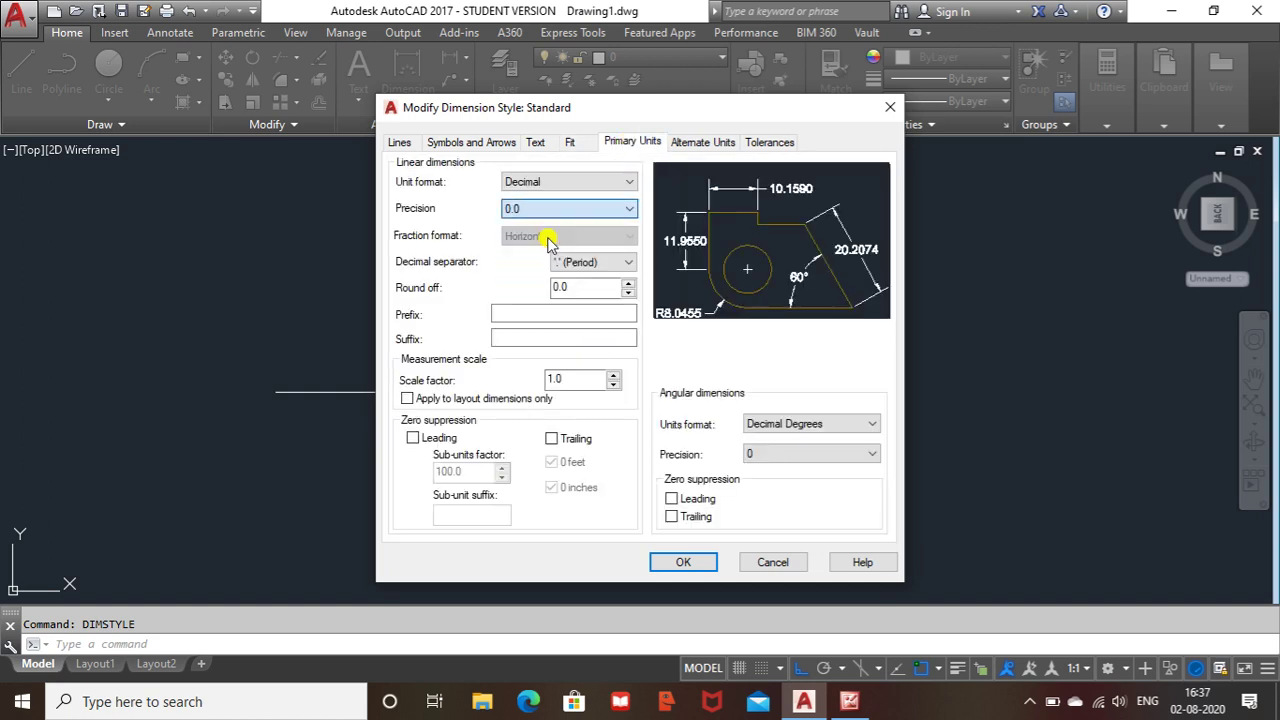
pyautogui.click(692, 561)
pyautogui.click(832, 251)
pyautogui.click(762, 491)
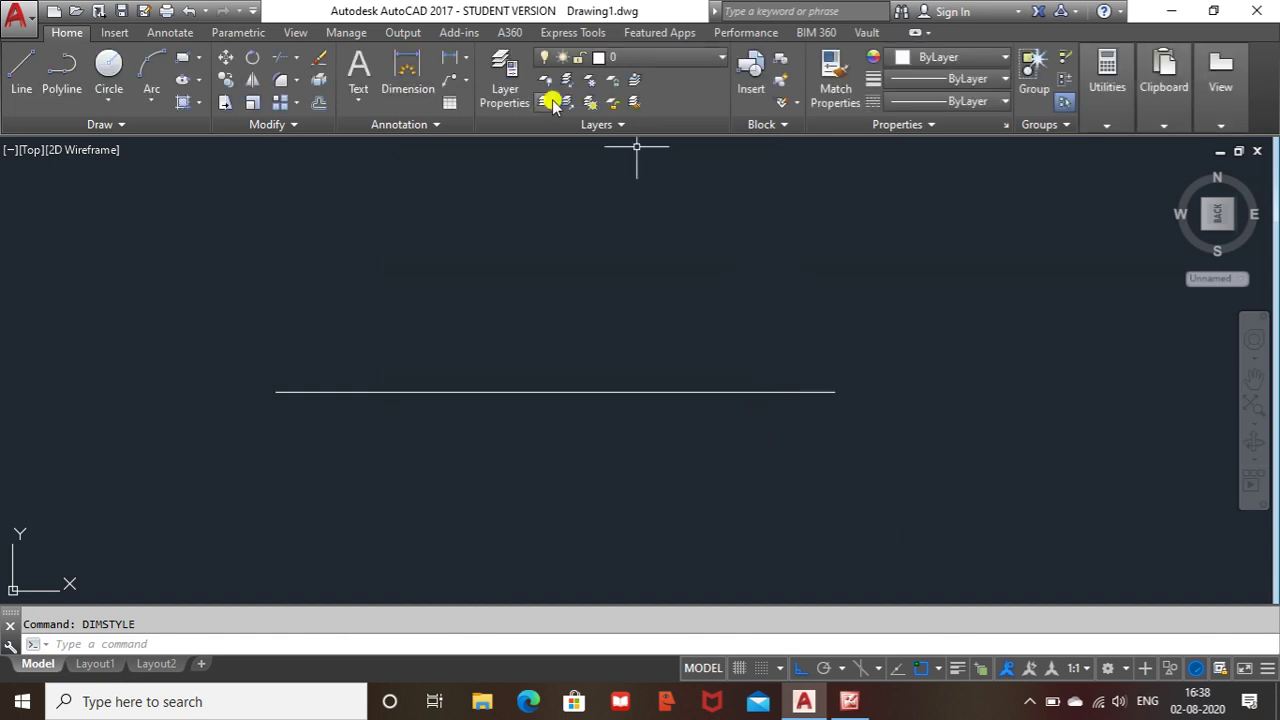
# - Add a linear dimension between the horizontal line's two endpoints, placed above the line
pyautogui.click(451, 58)
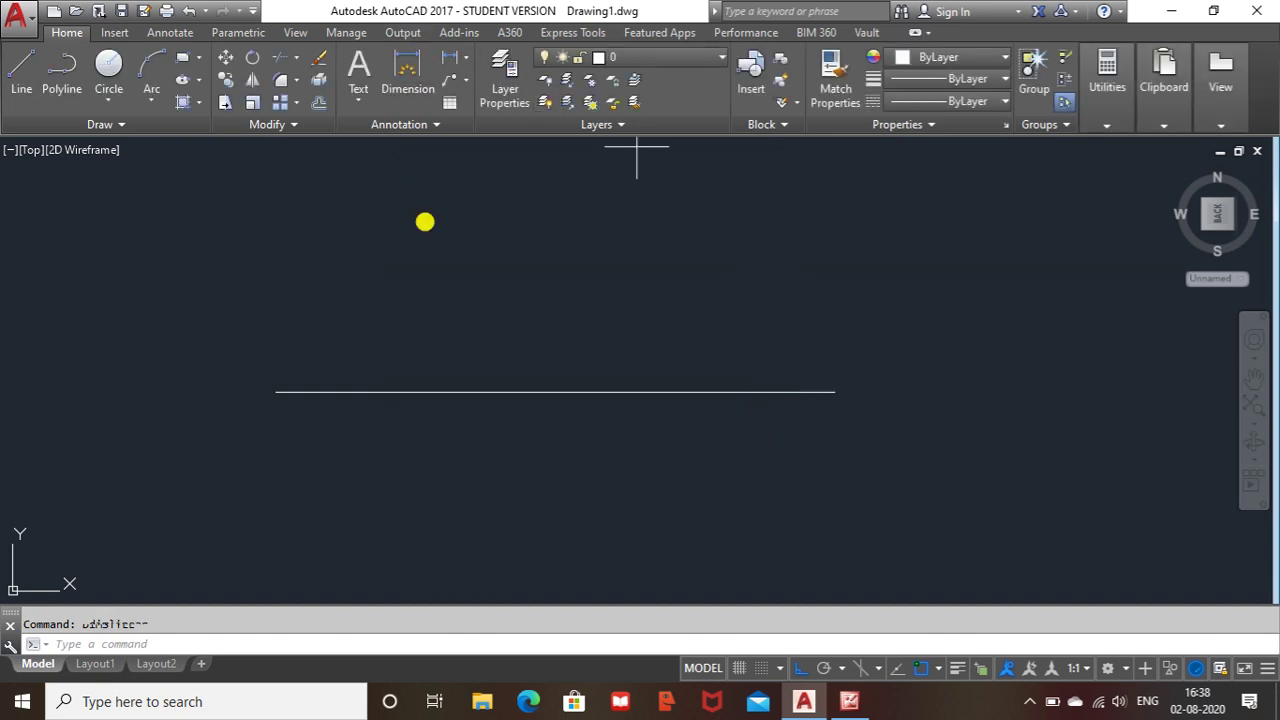
pyautogui.click(278, 391)
pyautogui.click(833, 391)
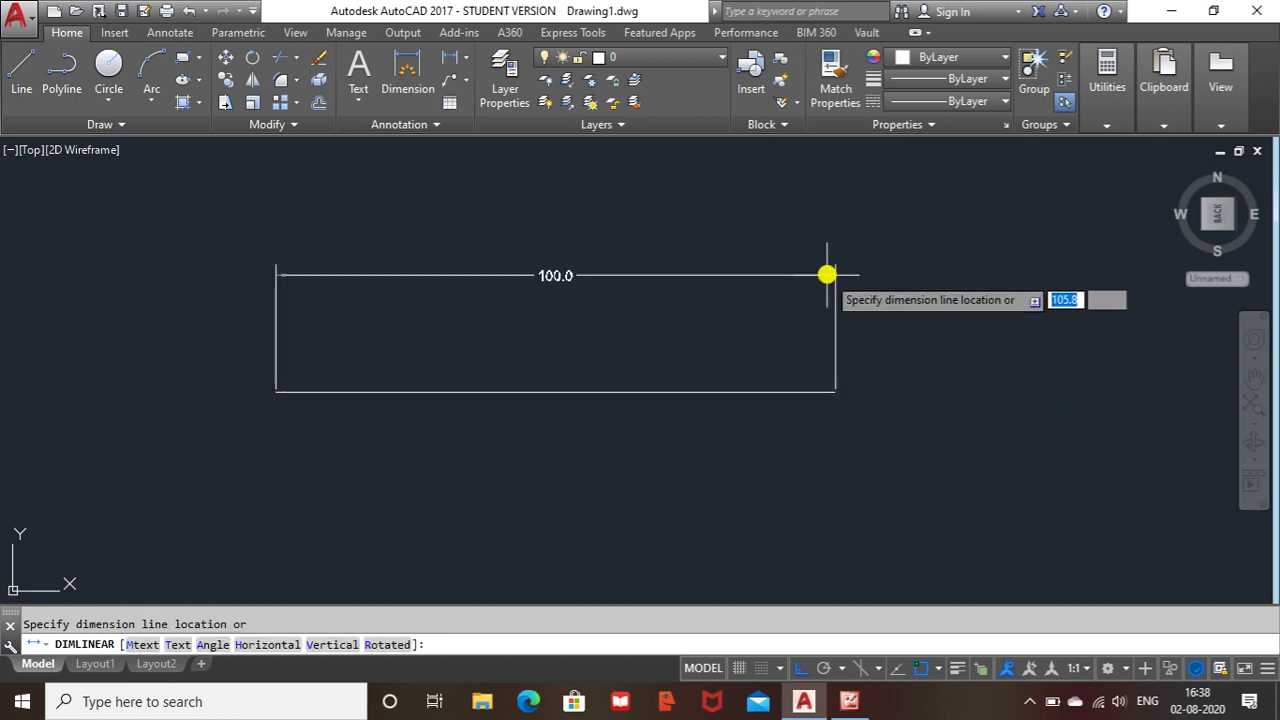
pyautogui.click(823, 255)
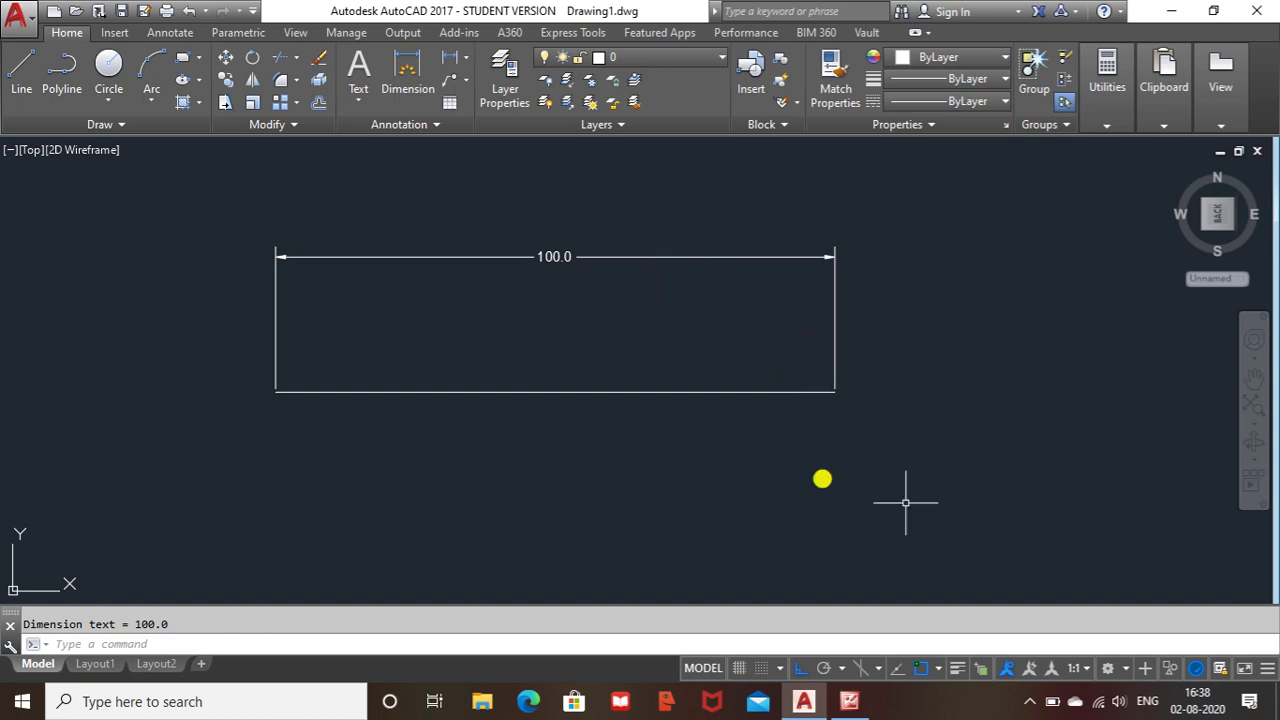
# - Following the wrench reference image, draw a circle of radius 16 centred on the line's left endpoint
pyautogui.click(849, 703)
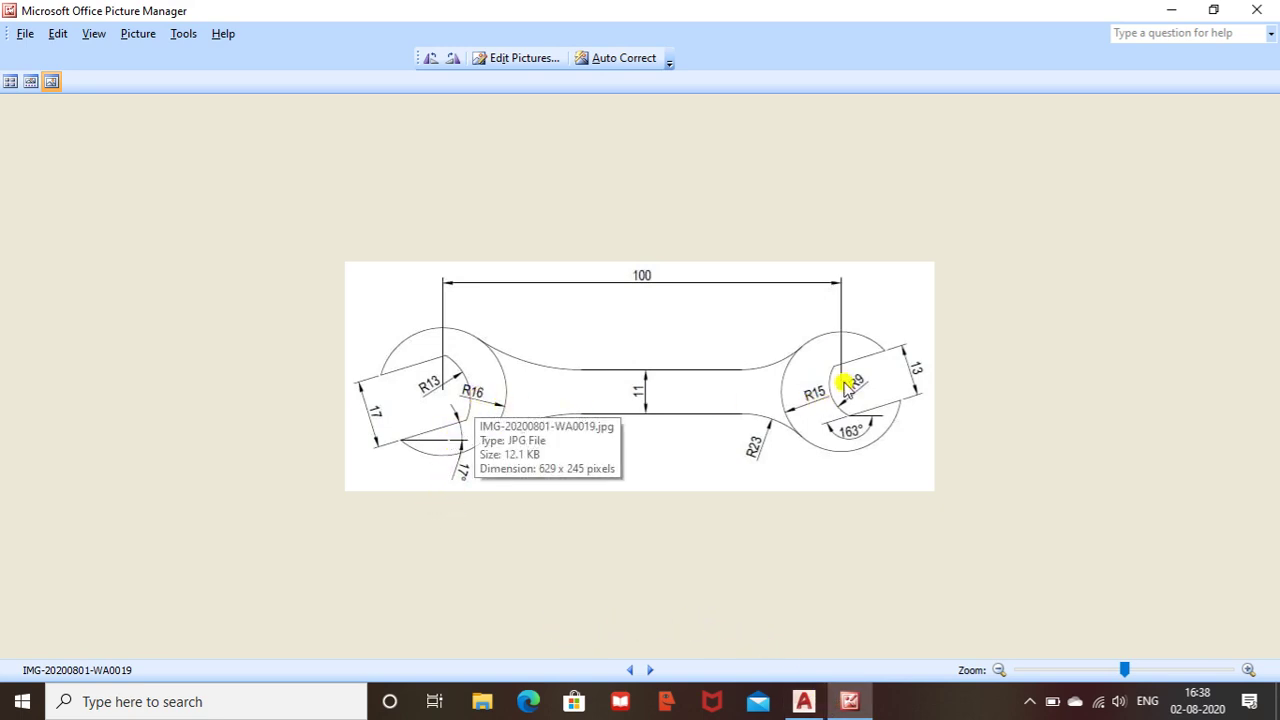
pyautogui.click(845, 704)
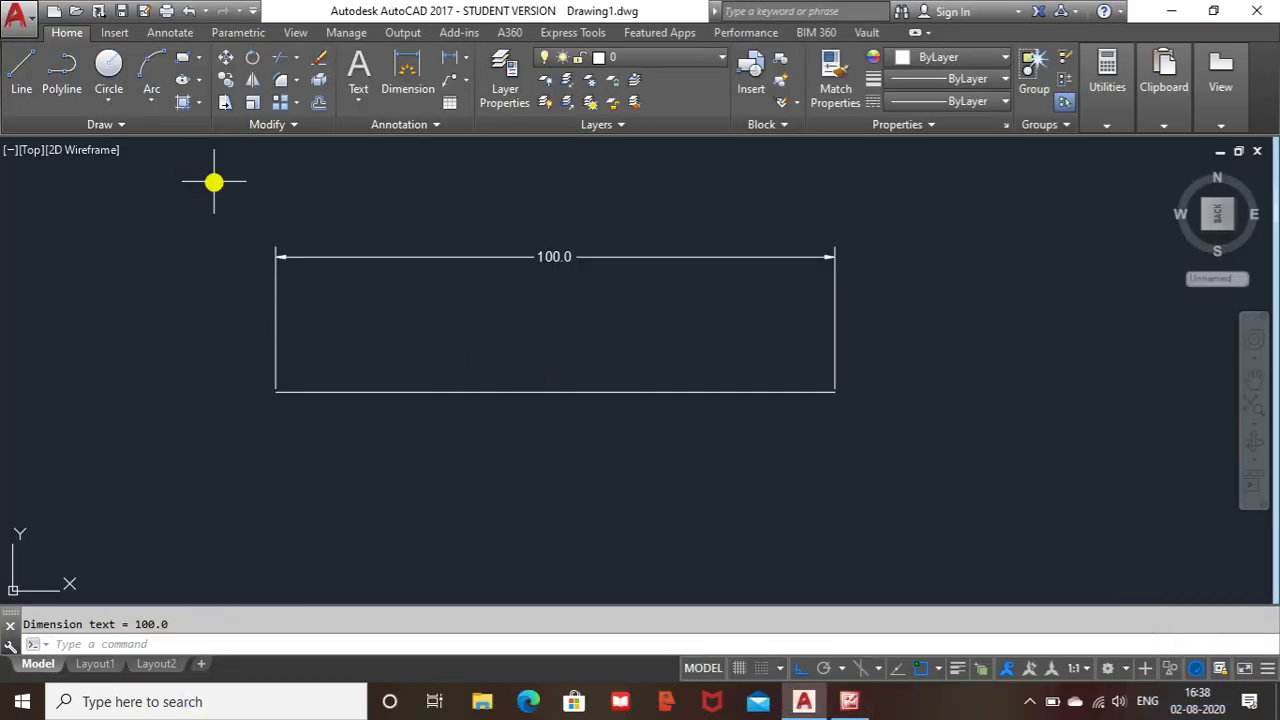
pyautogui.click(108, 99)
pyautogui.click(140, 132)
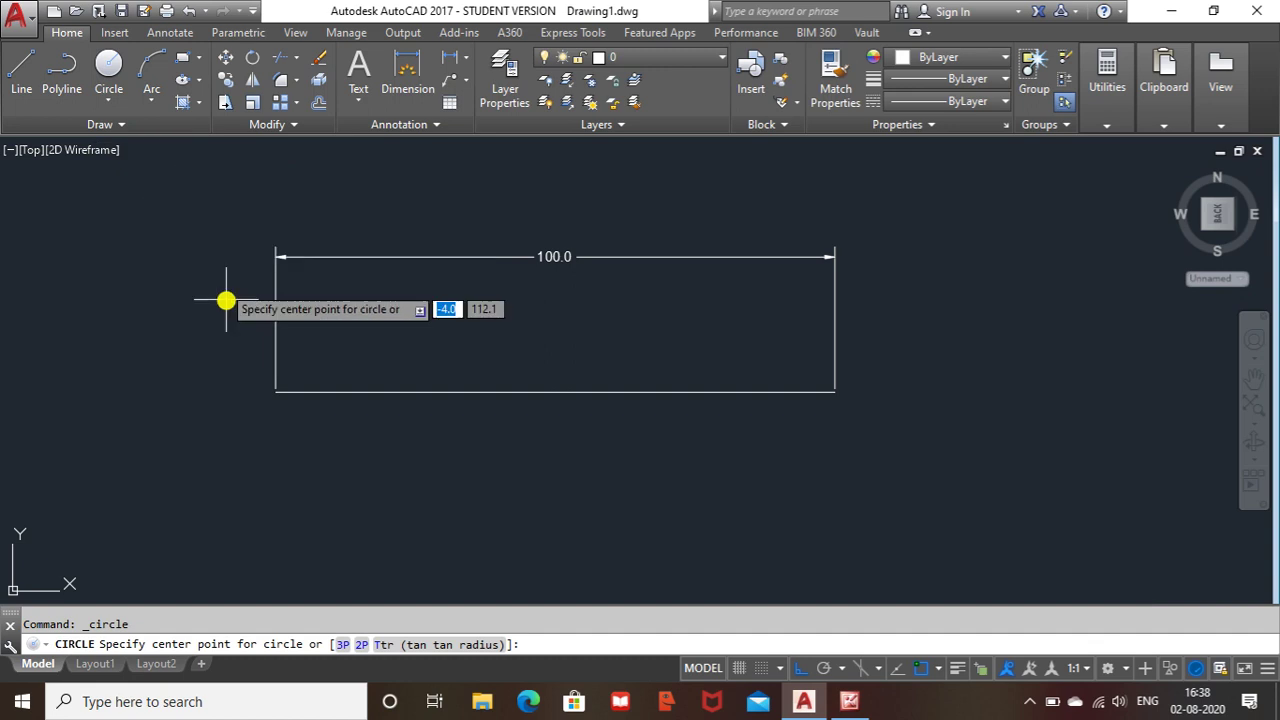
pyautogui.click(276, 392)
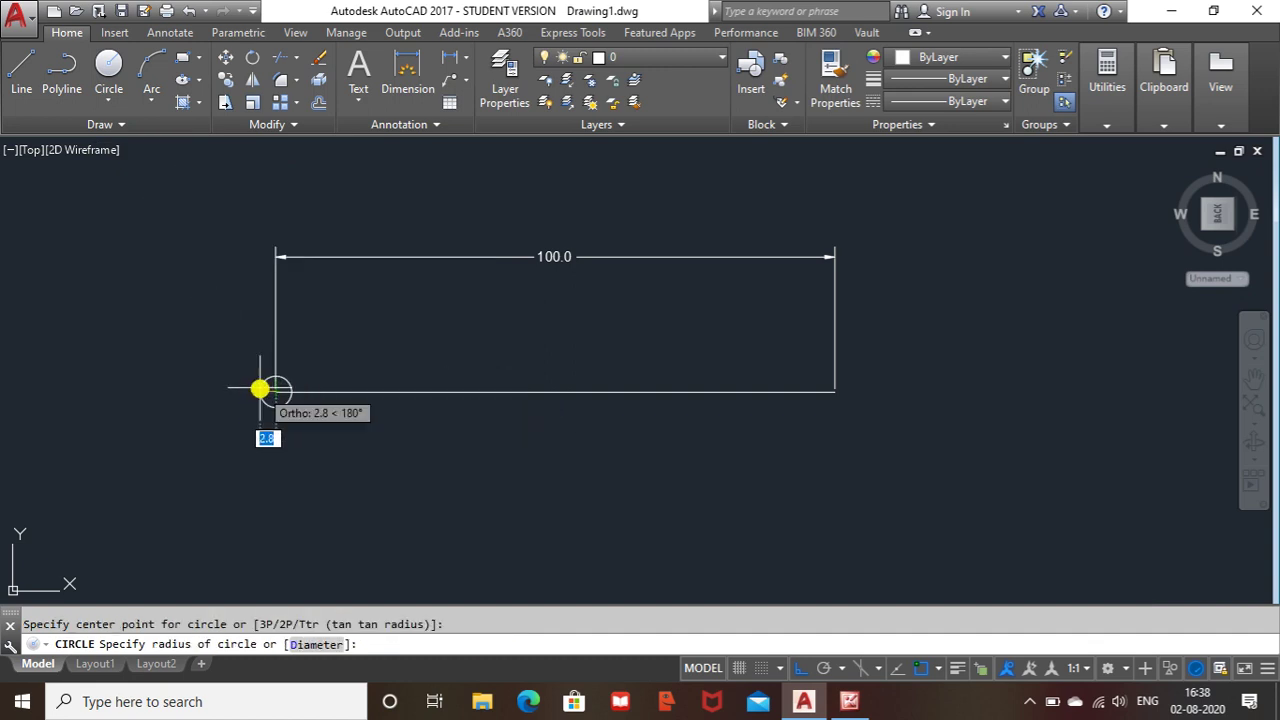
pyautogui.write('16.0')
pyautogui.press('Return')
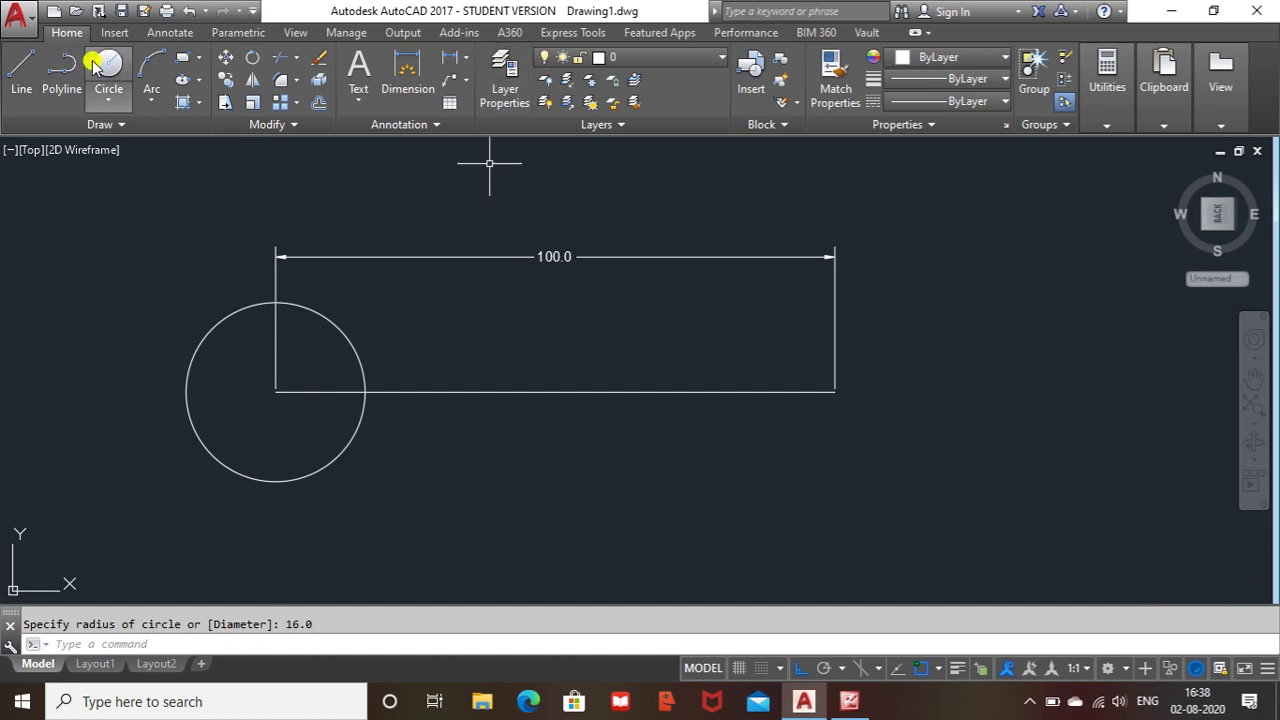
# - Draw a circle of radius 15 centred on the line's right endpoint
pyautogui.click(105, 62)
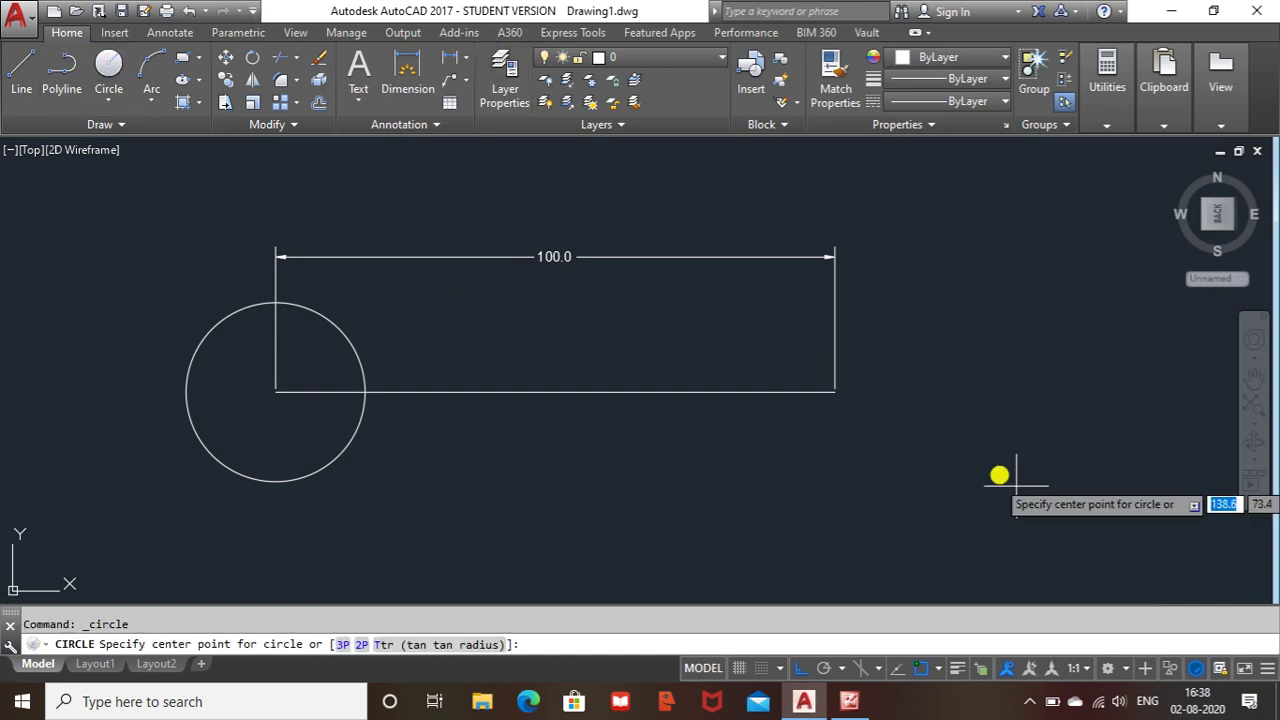
pyautogui.click(836, 393)
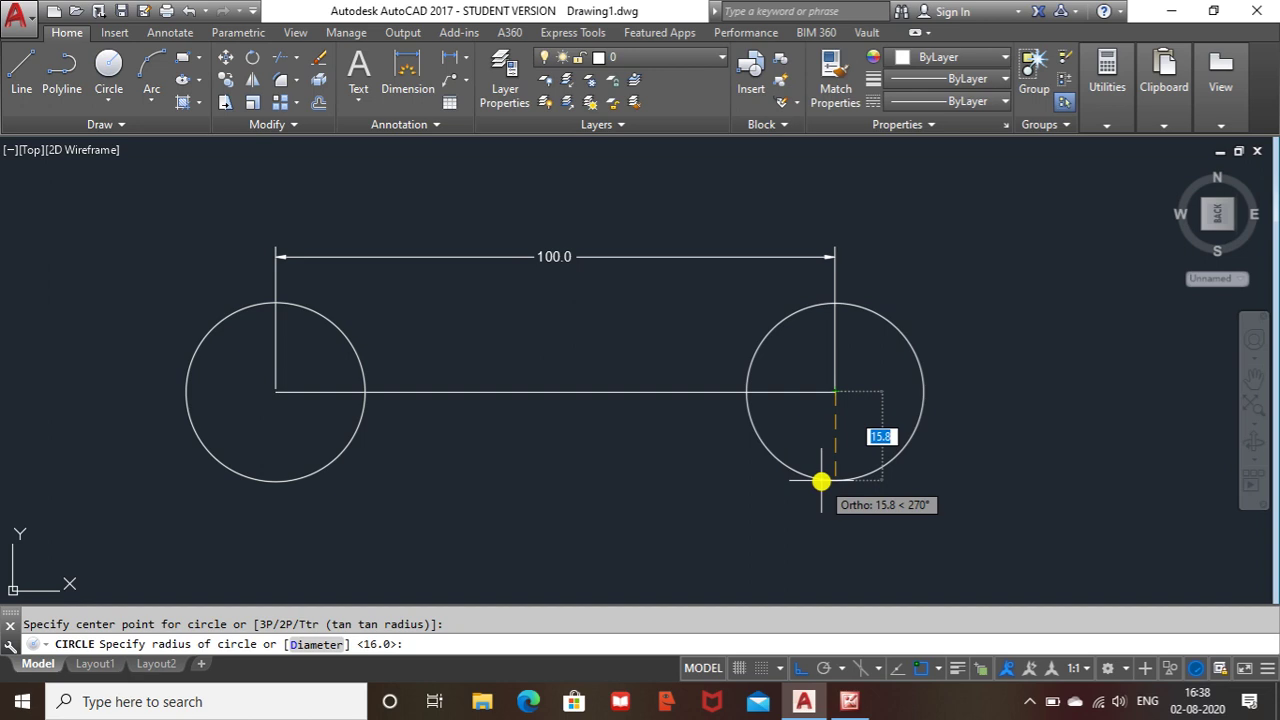
pyautogui.write('15.0')
pyautogui.press('Return')
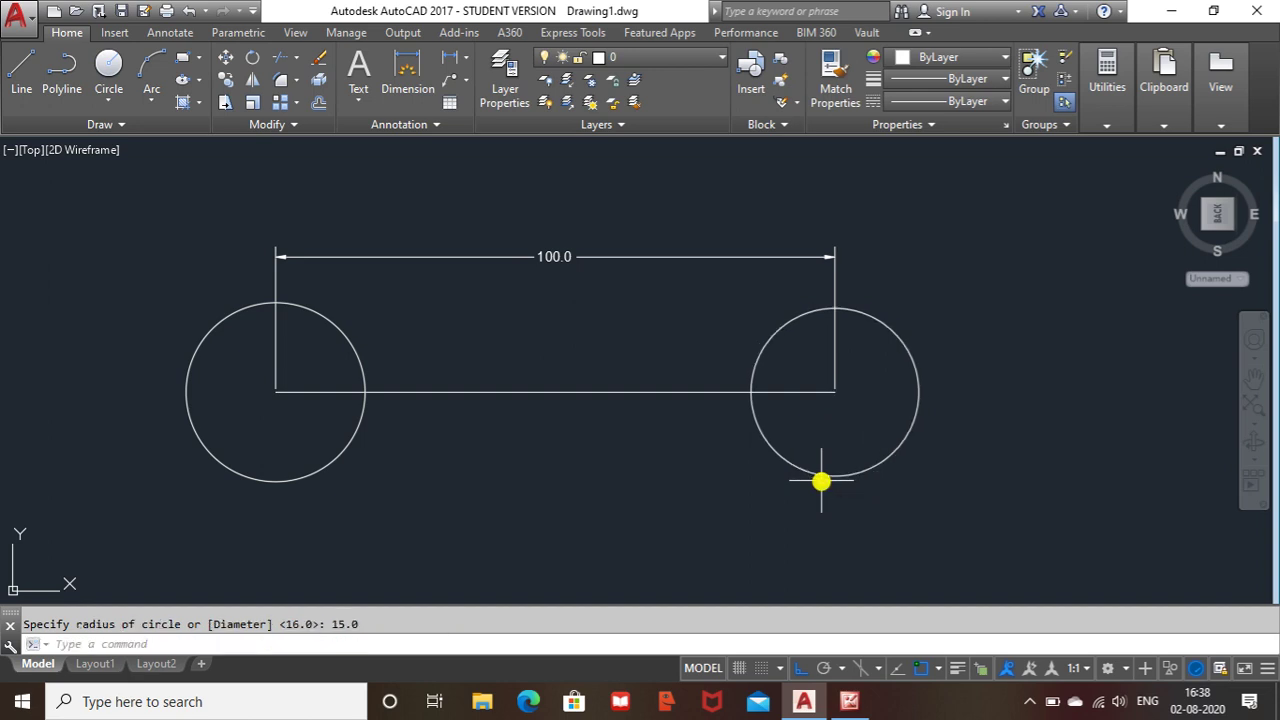
# - Check the reference image and draw an inner circle of radius 13 concentric with the left circle
pyautogui.click(852, 698)
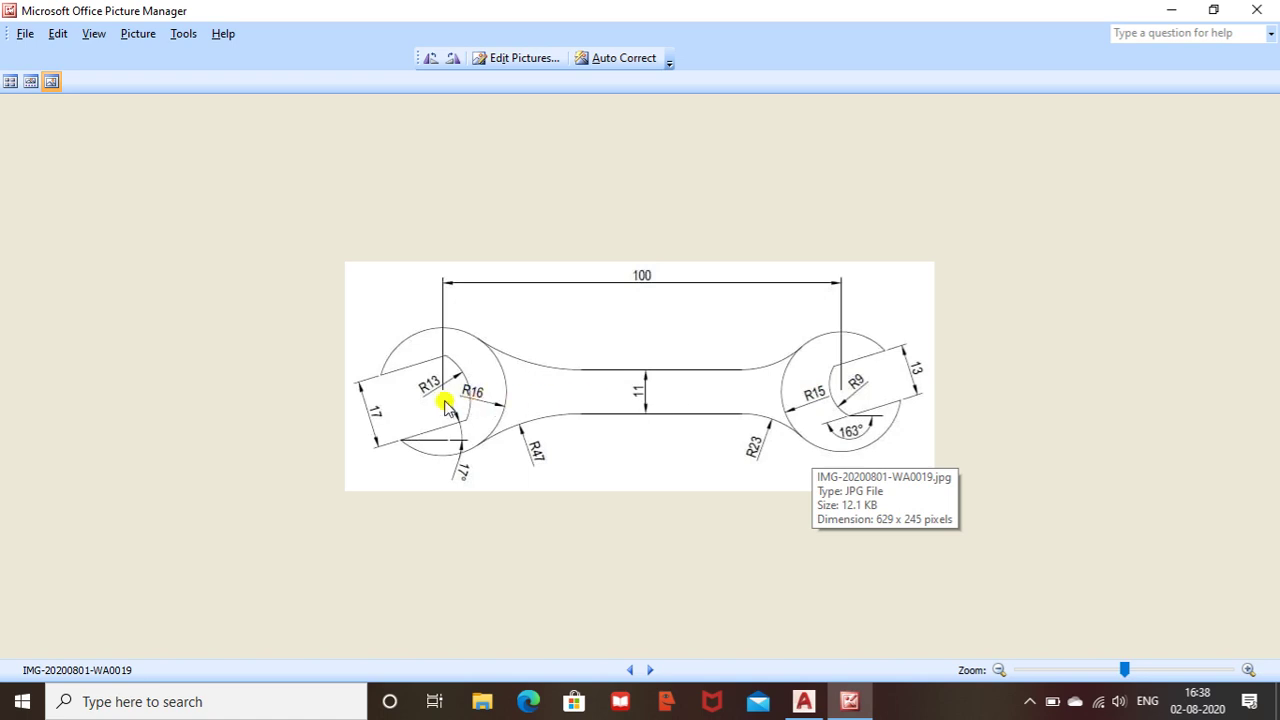
pyautogui.click(850, 701)
pyautogui.click(108, 65)
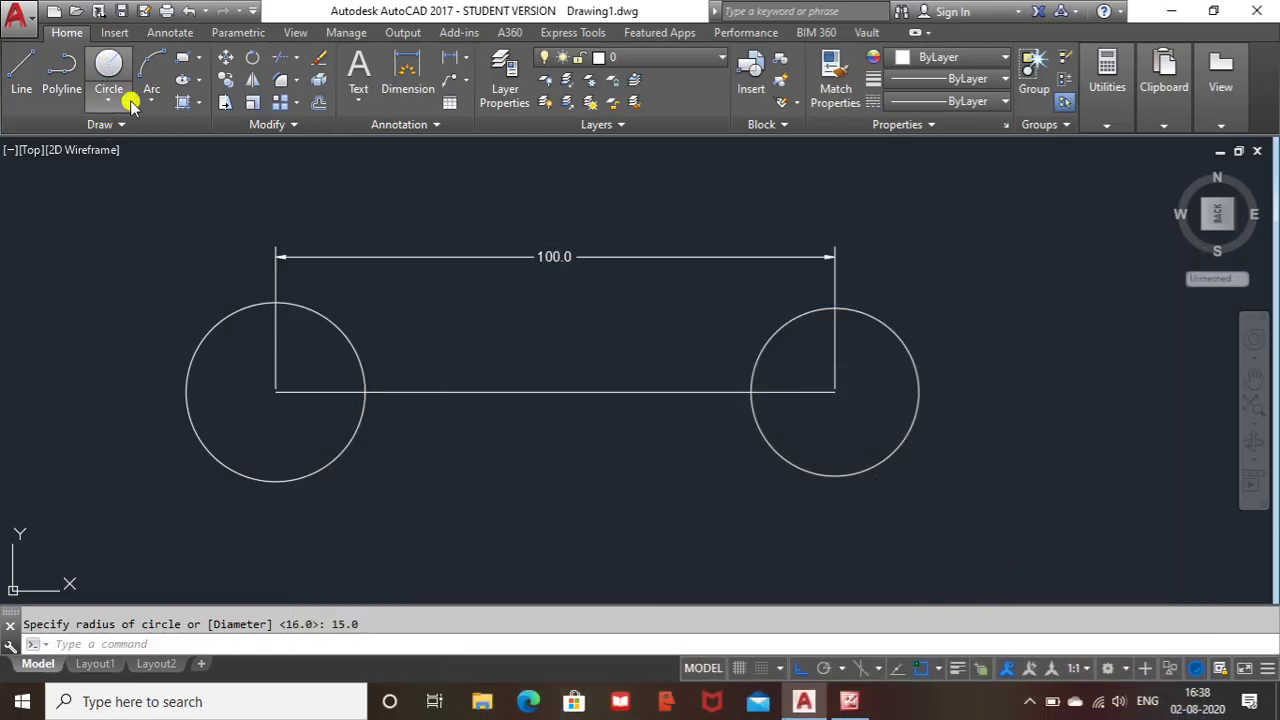
pyautogui.click(275, 394)
pyautogui.write('13')
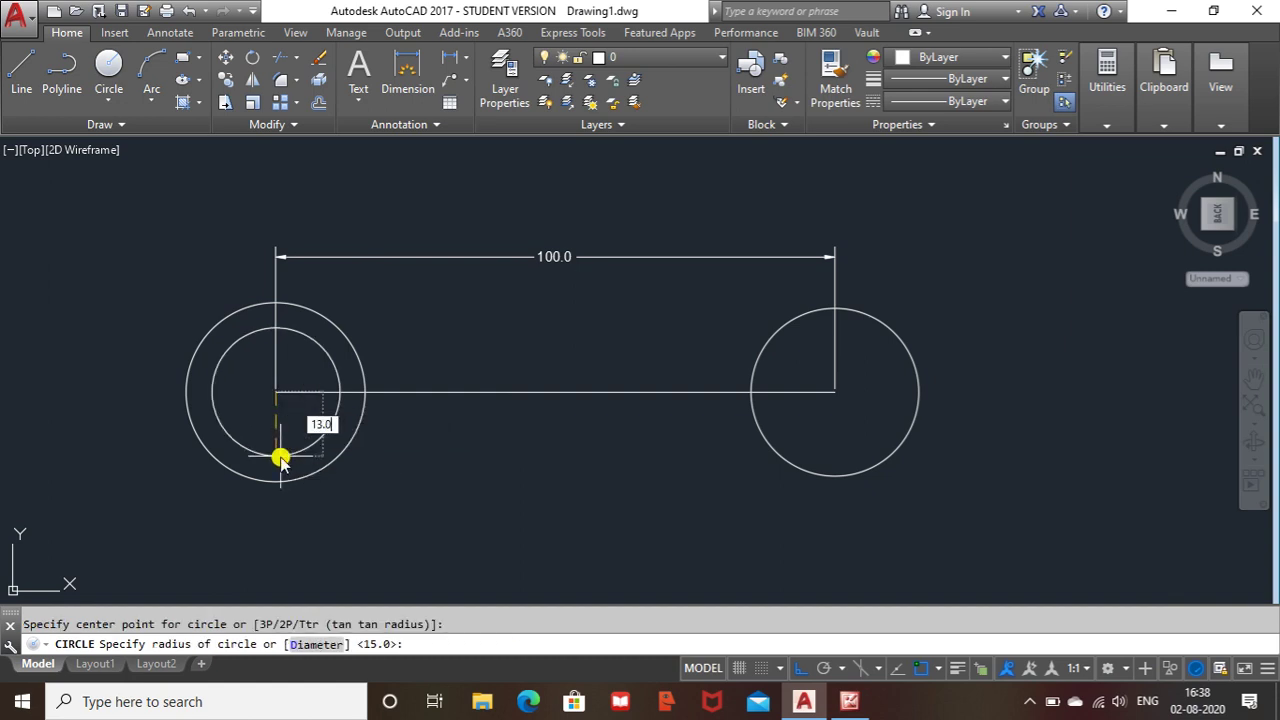
pyautogui.write('.0')
pyautogui.press('Return')
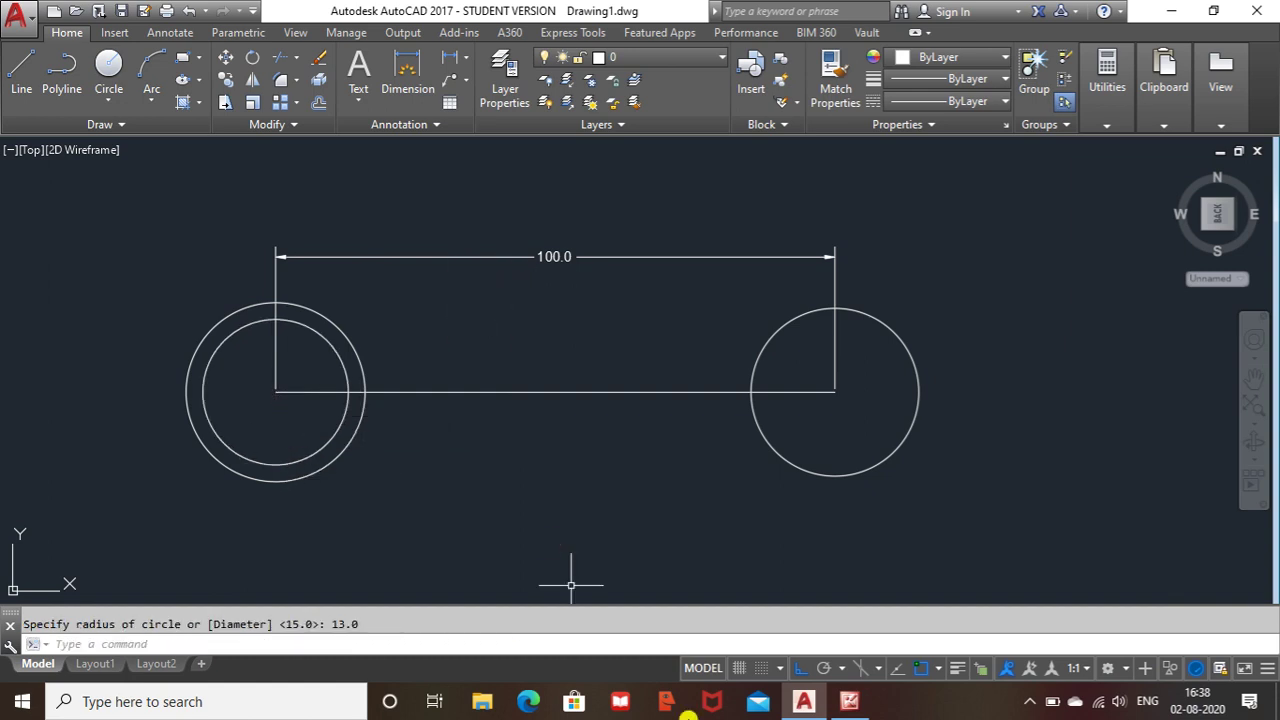
# - Check the reference image and draw an inner circle of radius 9 concentric with the right circle
pyautogui.click(849, 702)
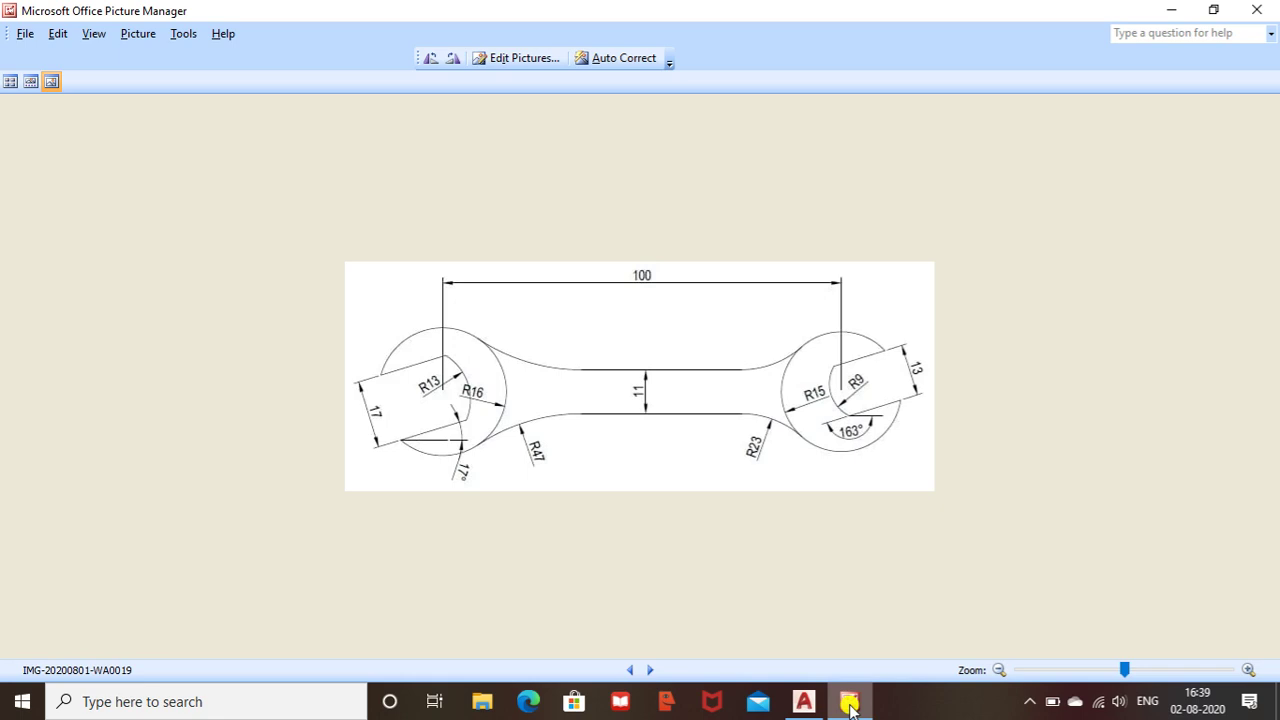
pyautogui.click(849, 705)
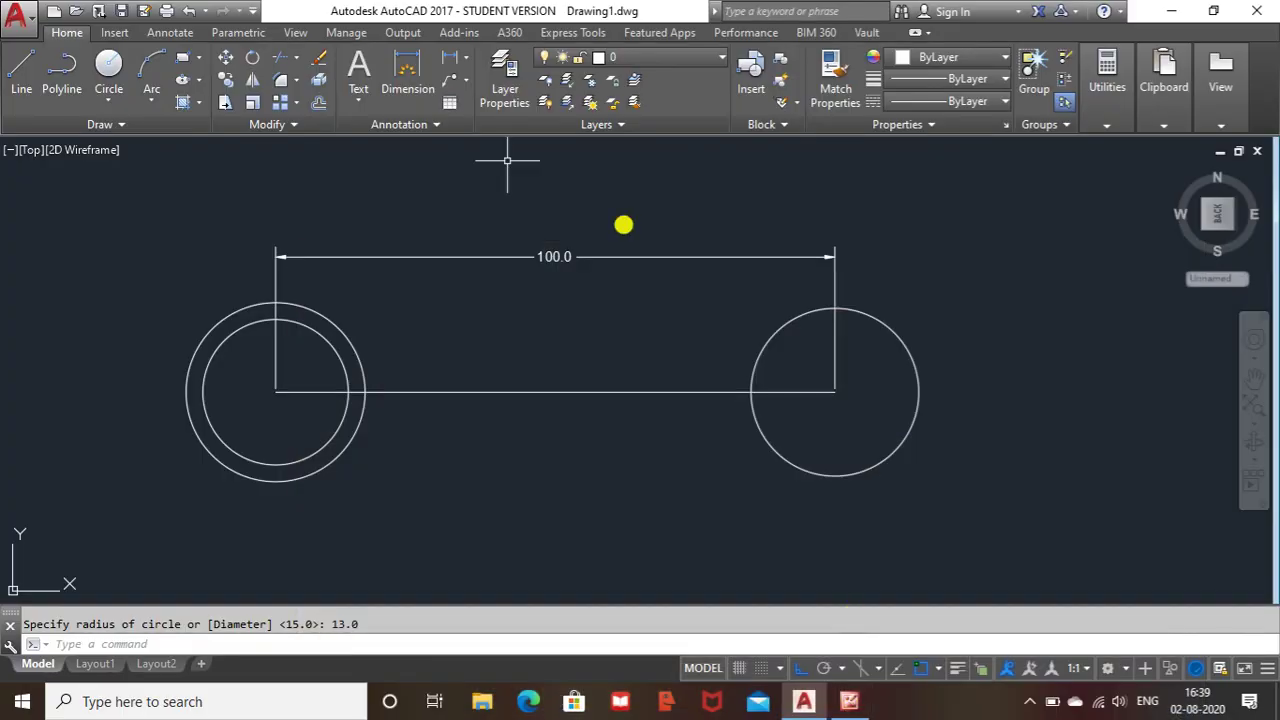
pyautogui.click(108, 63)
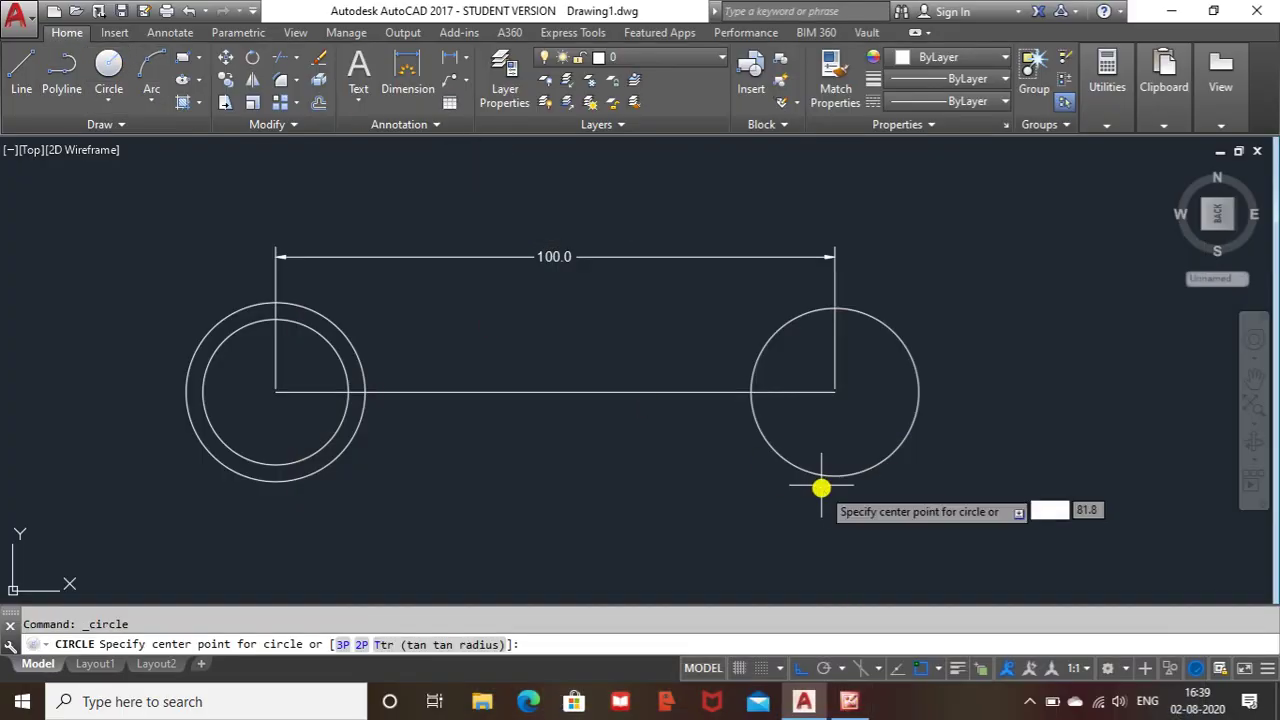
pyautogui.click(836, 398)
pyautogui.write('9')
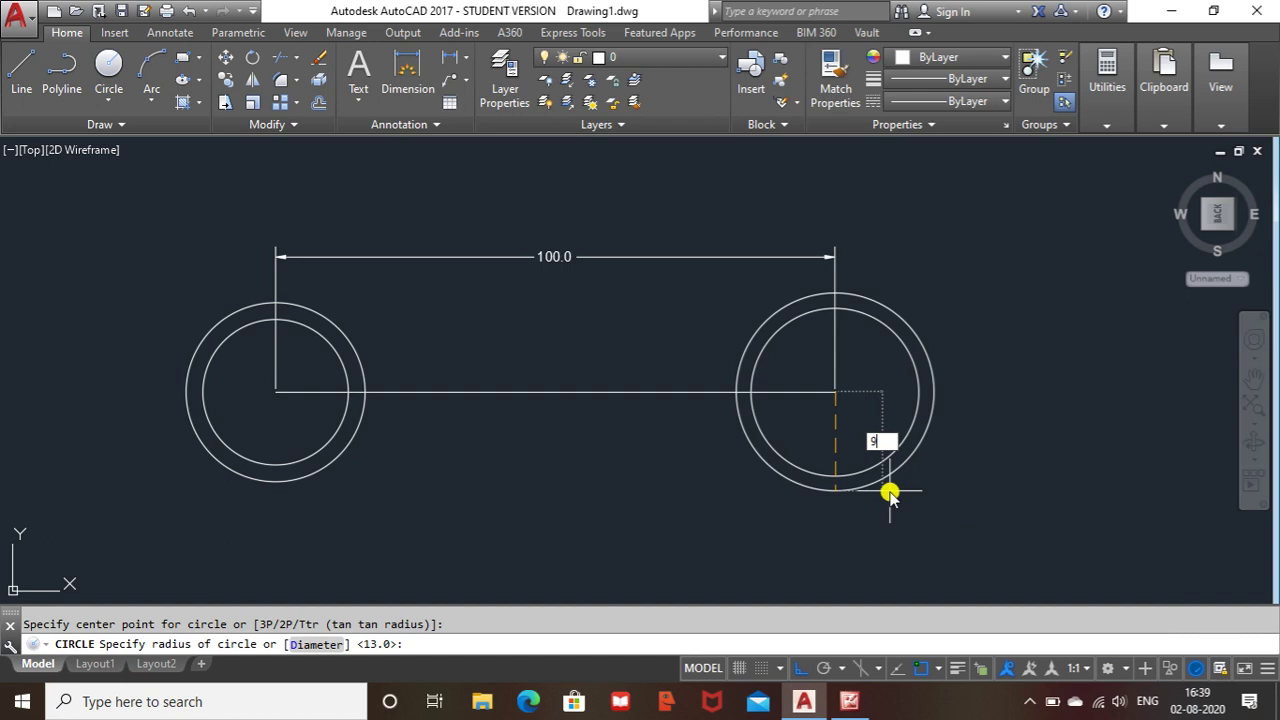
pyautogui.press('Return')
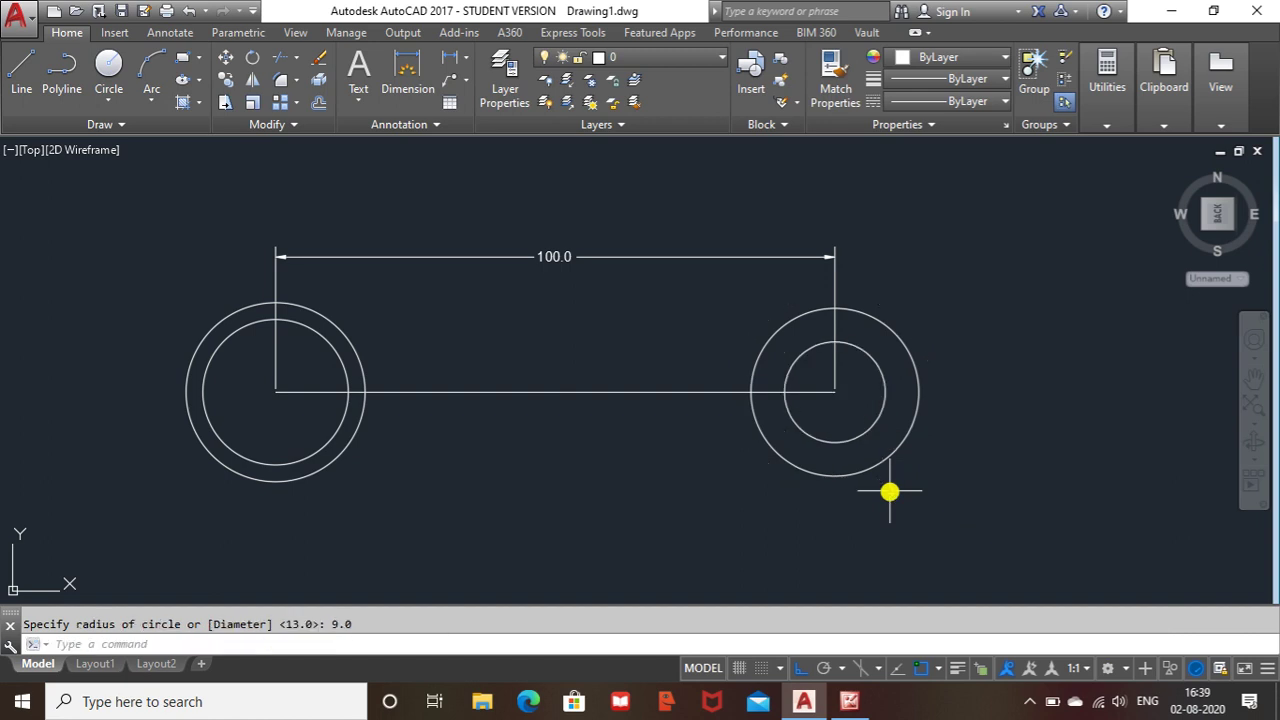
# - Following the reference image's handle width, offset the horizontal line by 5.5 both above and below
pyautogui.click(852, 701)
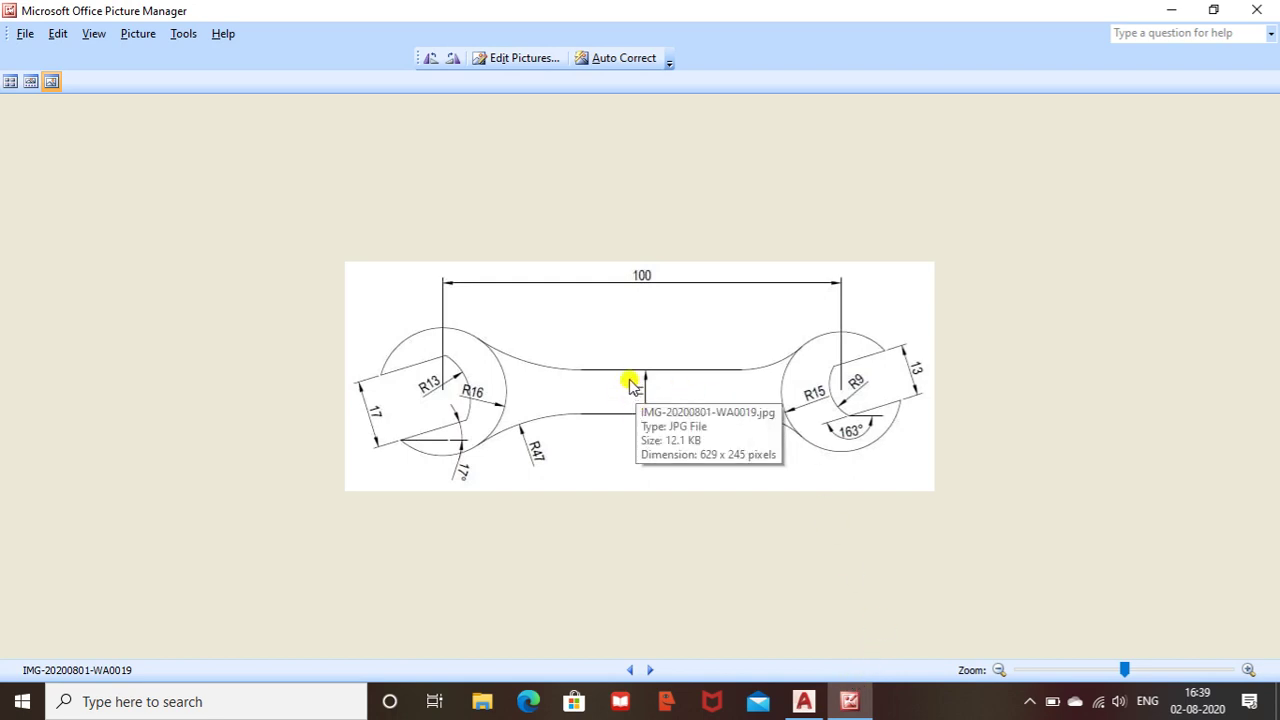
pyautogui.click(804, 698)
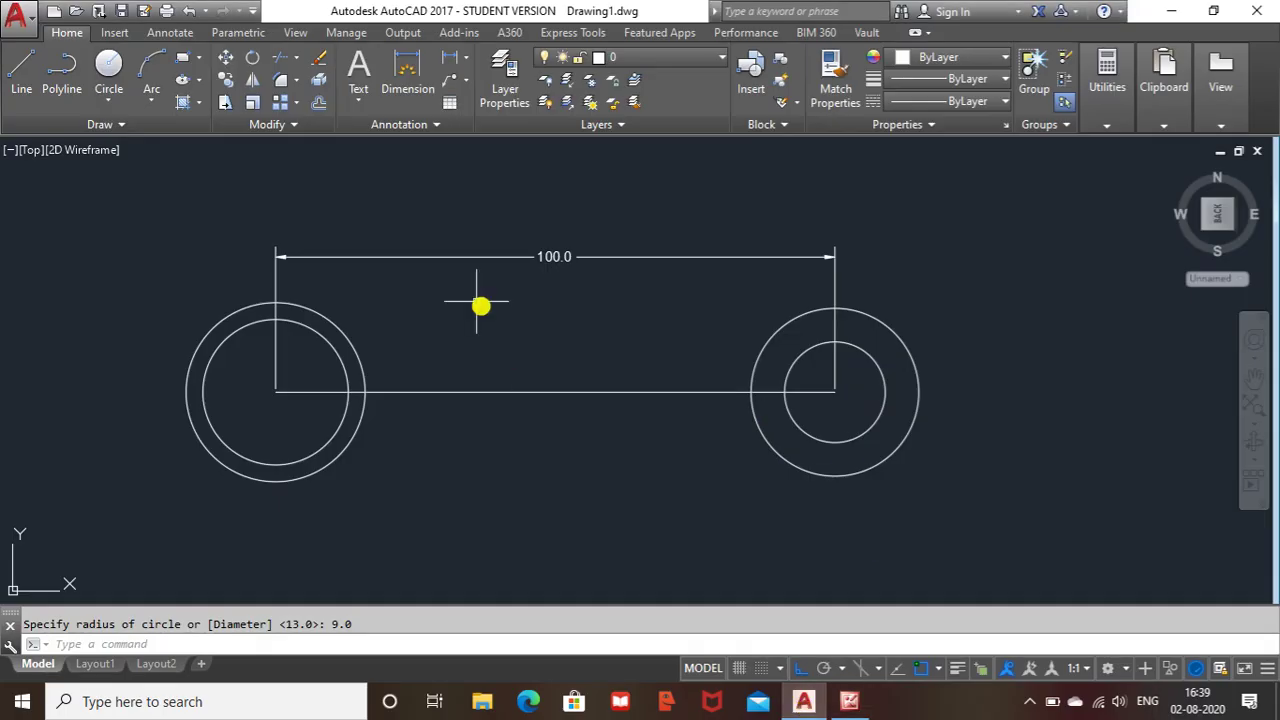
pyautogui.press('Escape')
pyautogui.write('o')
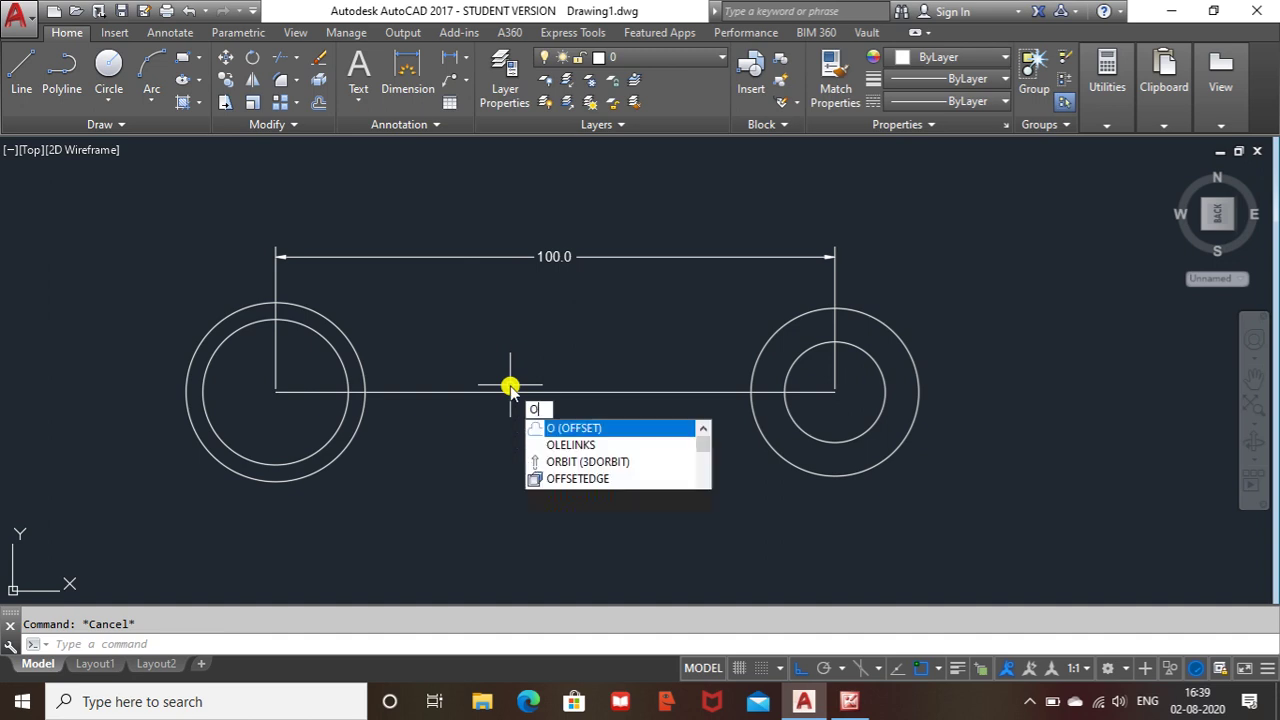
pyautogui.press('Return')
pyautogui.write('5.5')
pyautogui.press('Return')
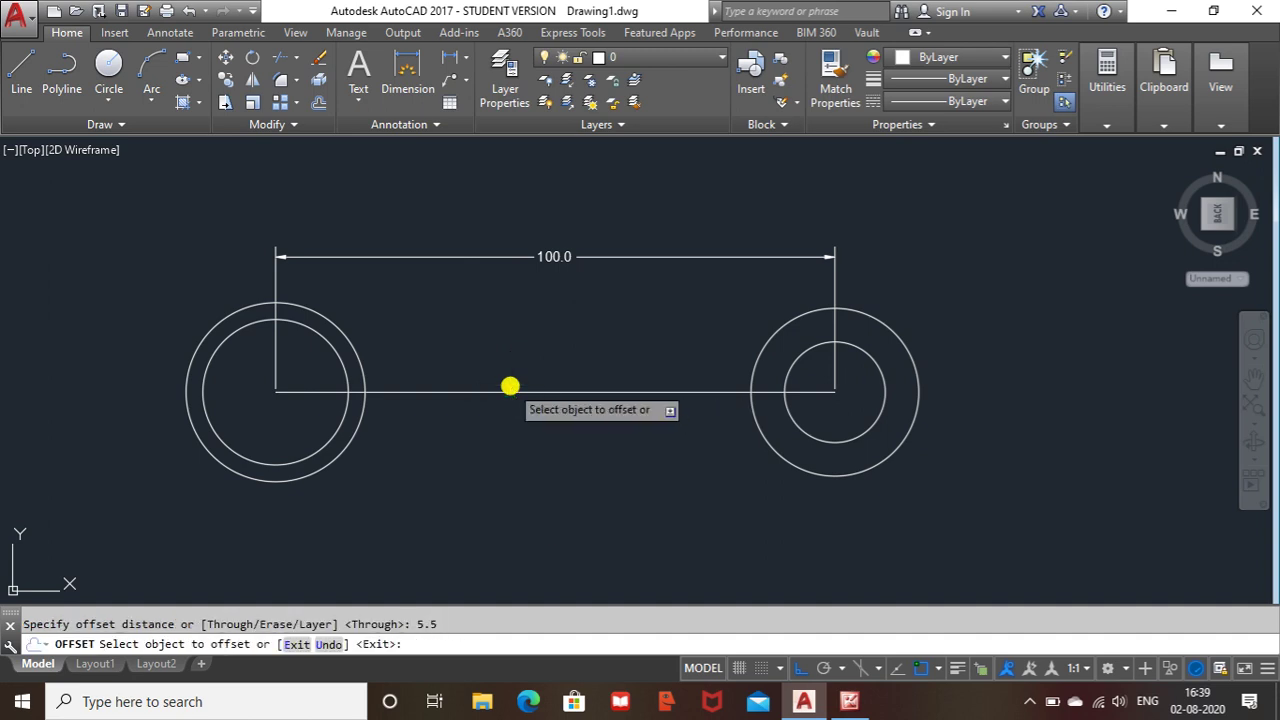
pyautogui.click(514, 391)
pyautogui.click(513, 372)
pyautogui.click(514, 390)
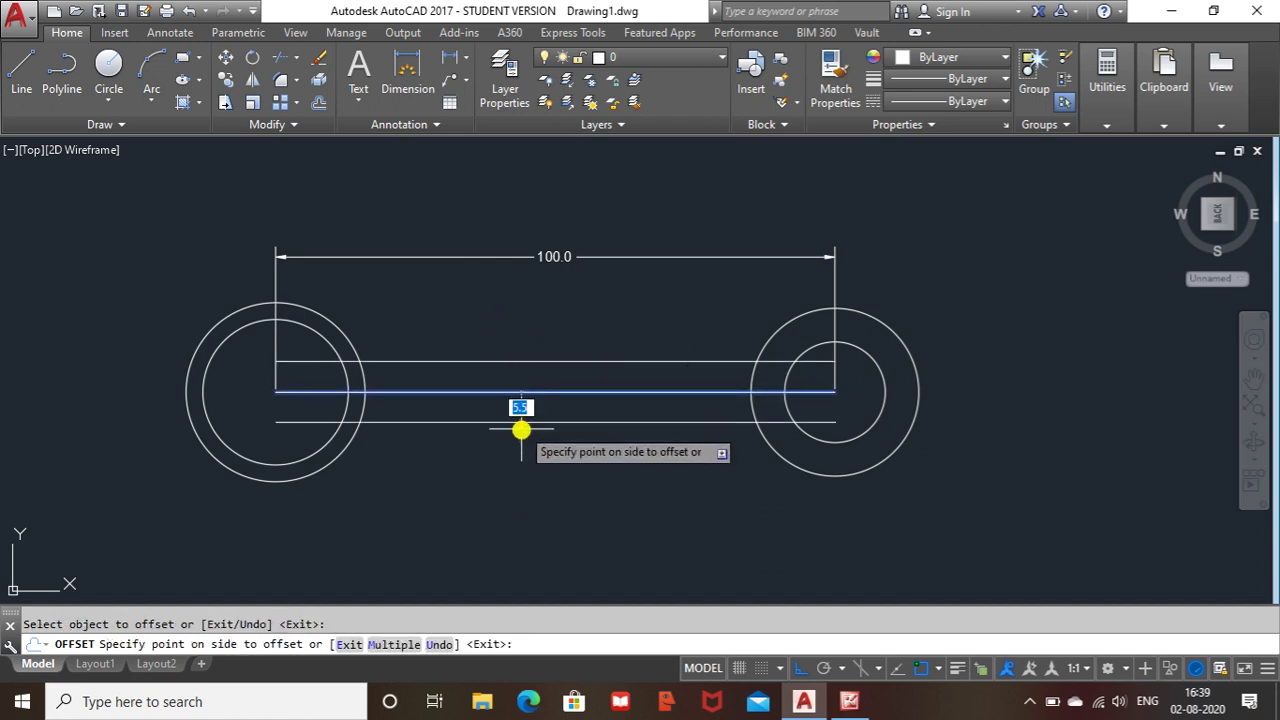
pyautogui.click(521, 433)
pyautogui.press('Escape')
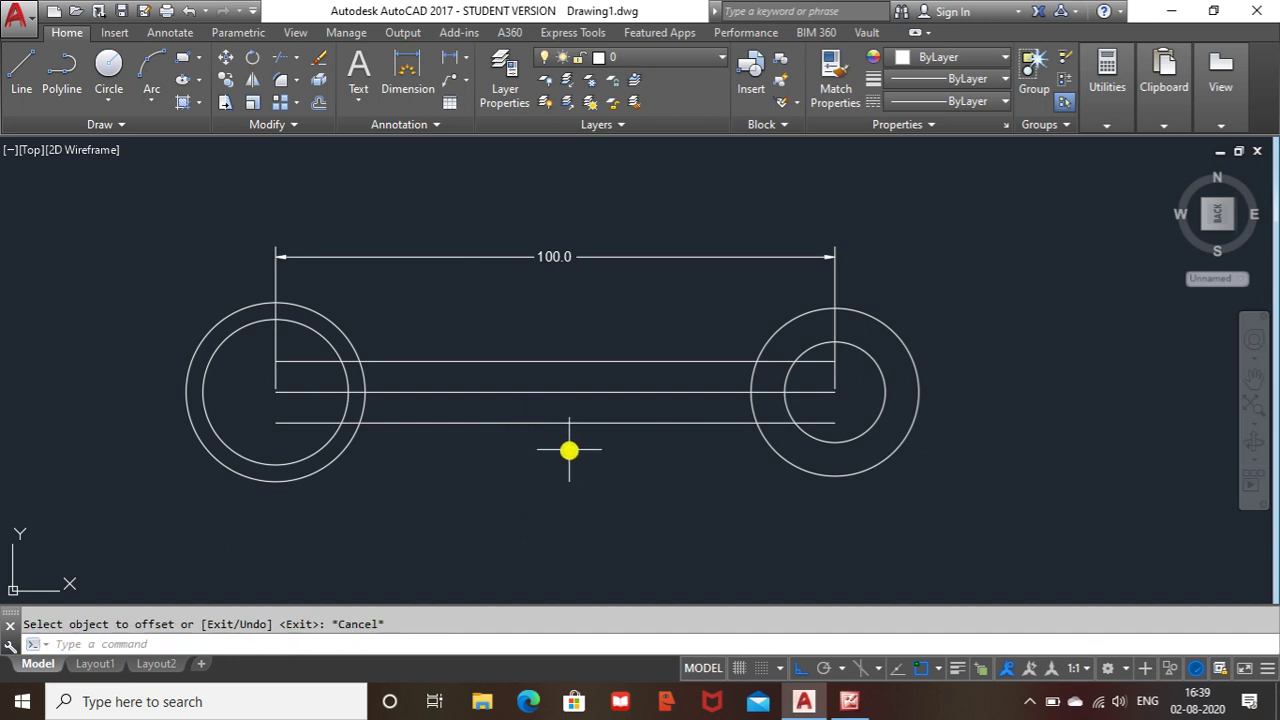
pyautogui.write('tr')
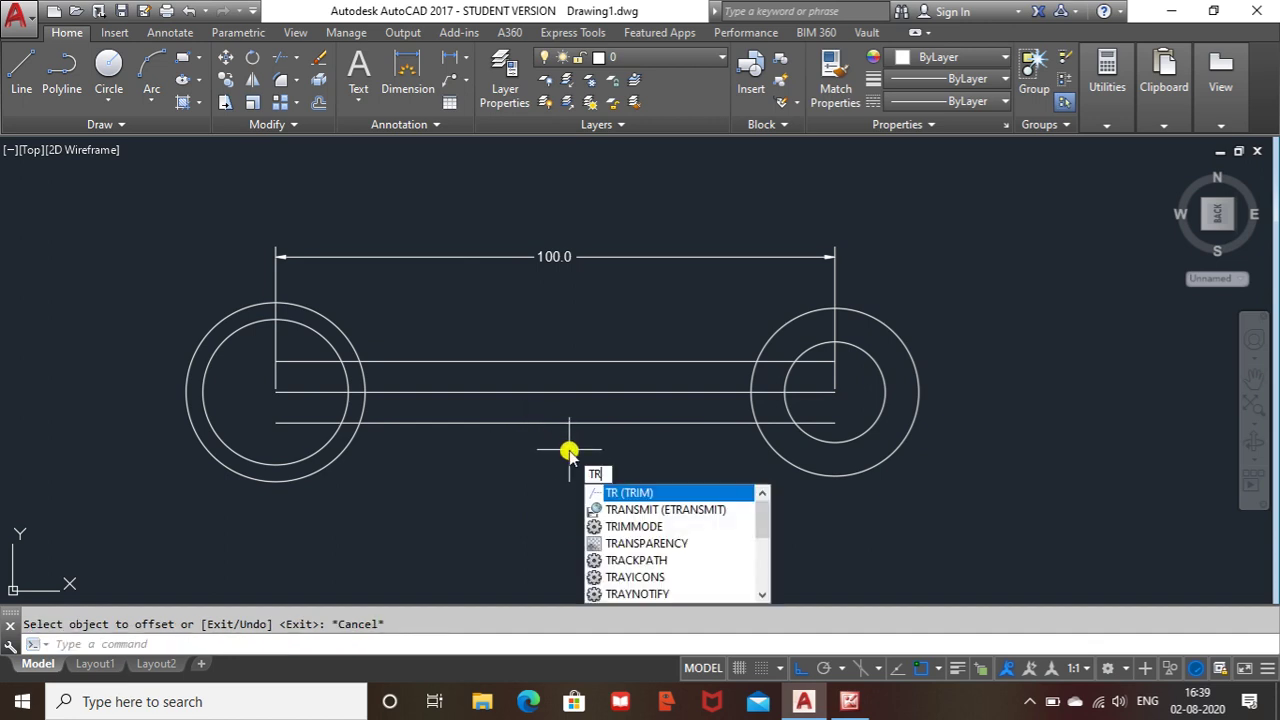
pyautogui.press('Return')
pyautogui.click(325, 363)
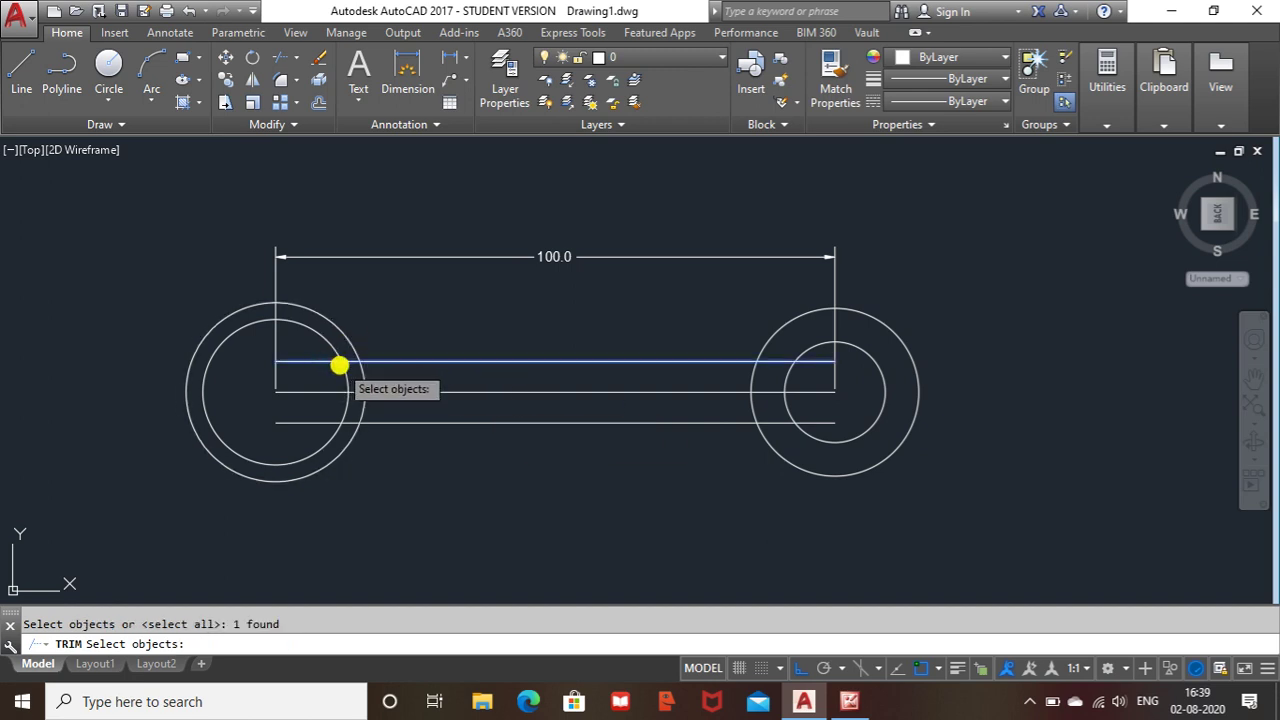
pyautogui.press('Escape')
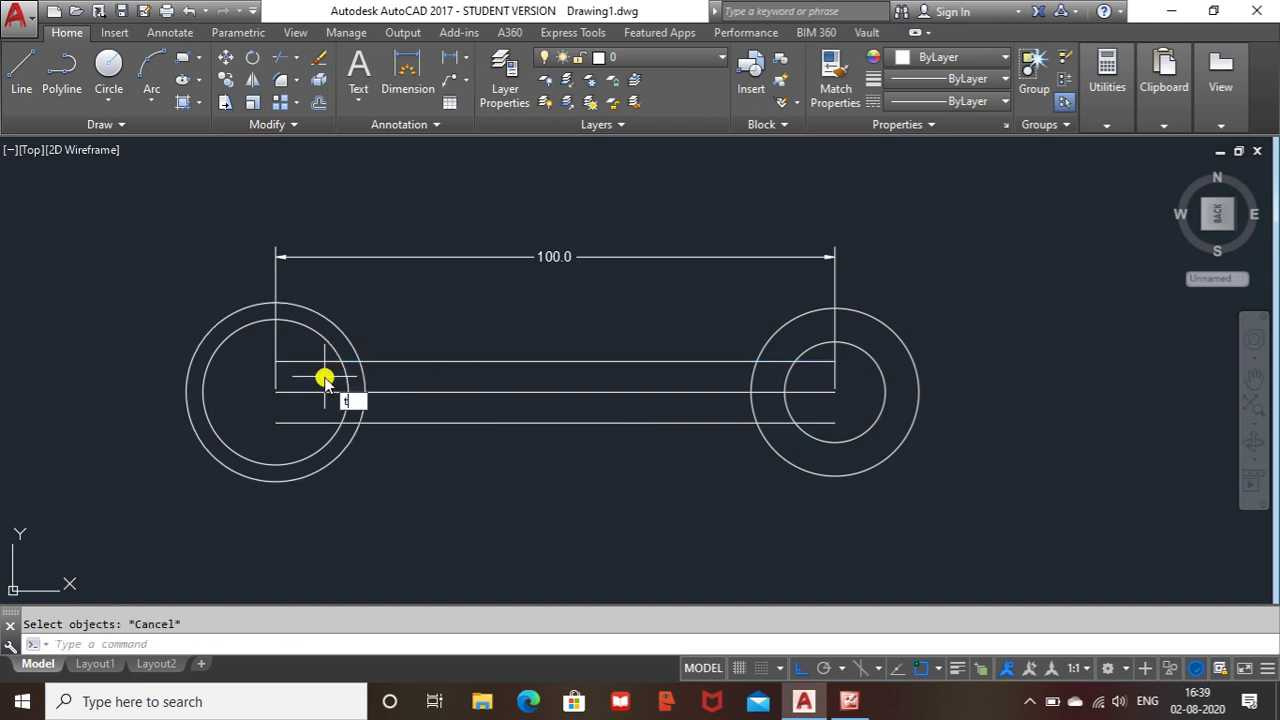
# - Trim away the portions of the three horizontal lines that lie inside the left outer circle
pyautogui.write('tr')
pyautogui.press('Return')
pyautogui.press('Return')
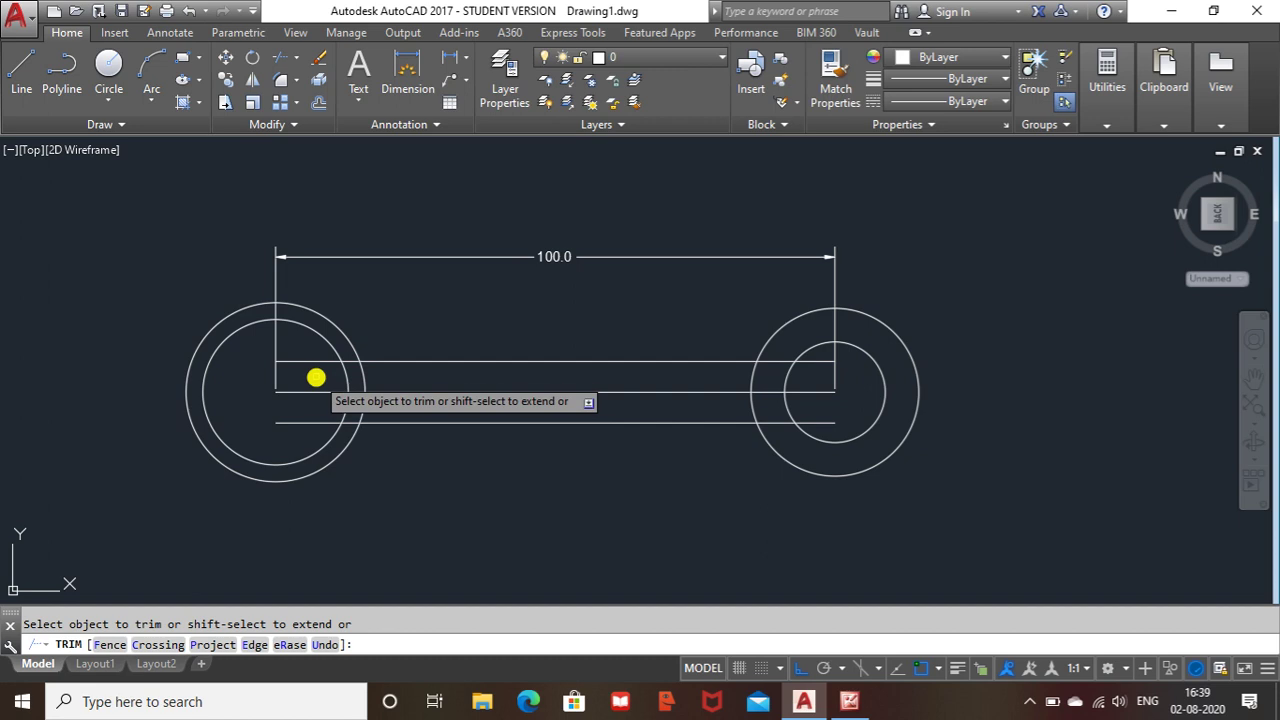
pyautogui.click(333, 362)
pyautogui.scroll(5, 349, 367)
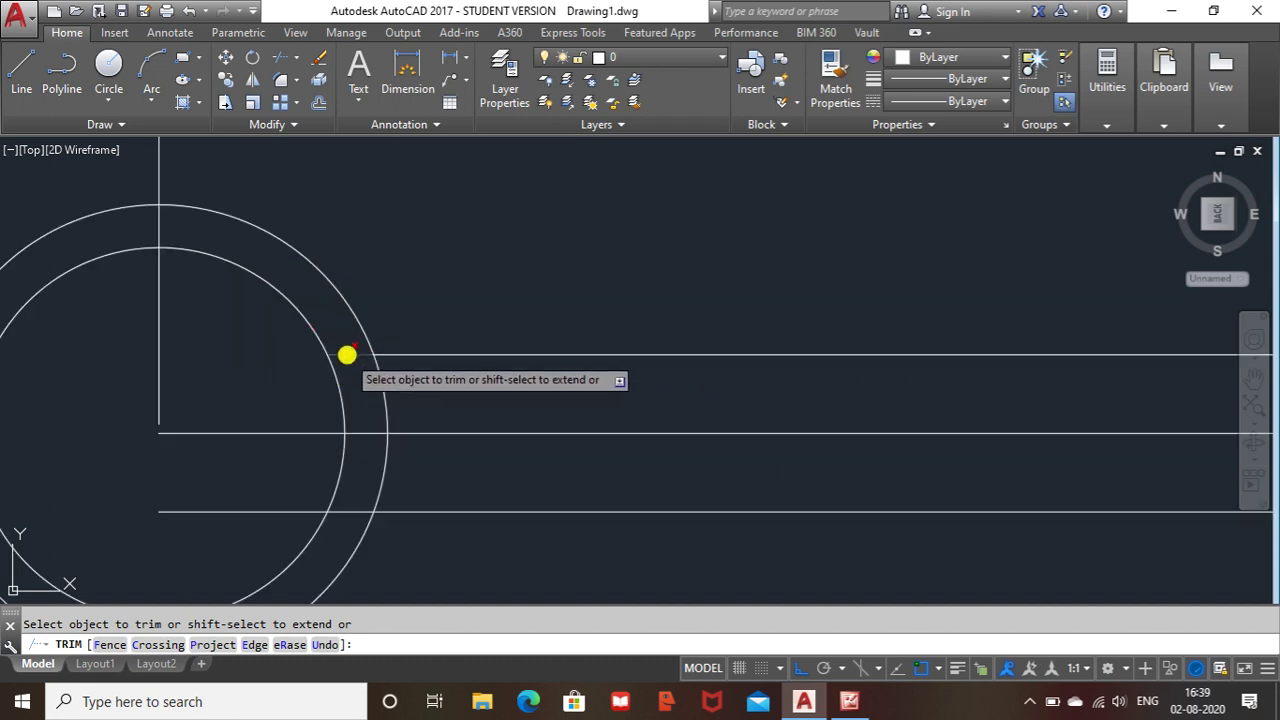
pyautogui.click(285, 437)
pyautogui.click(288, 442)
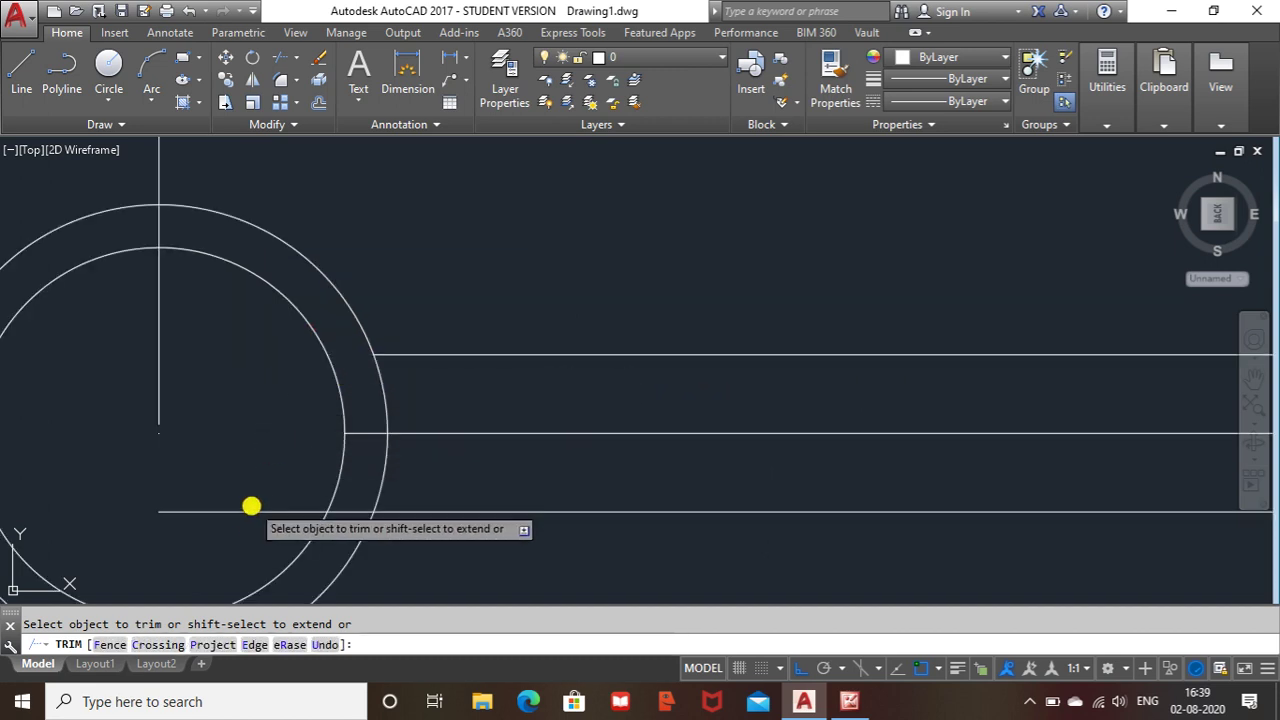
pyautogui.click(247, 511)
pyautogui.click(256, 523)
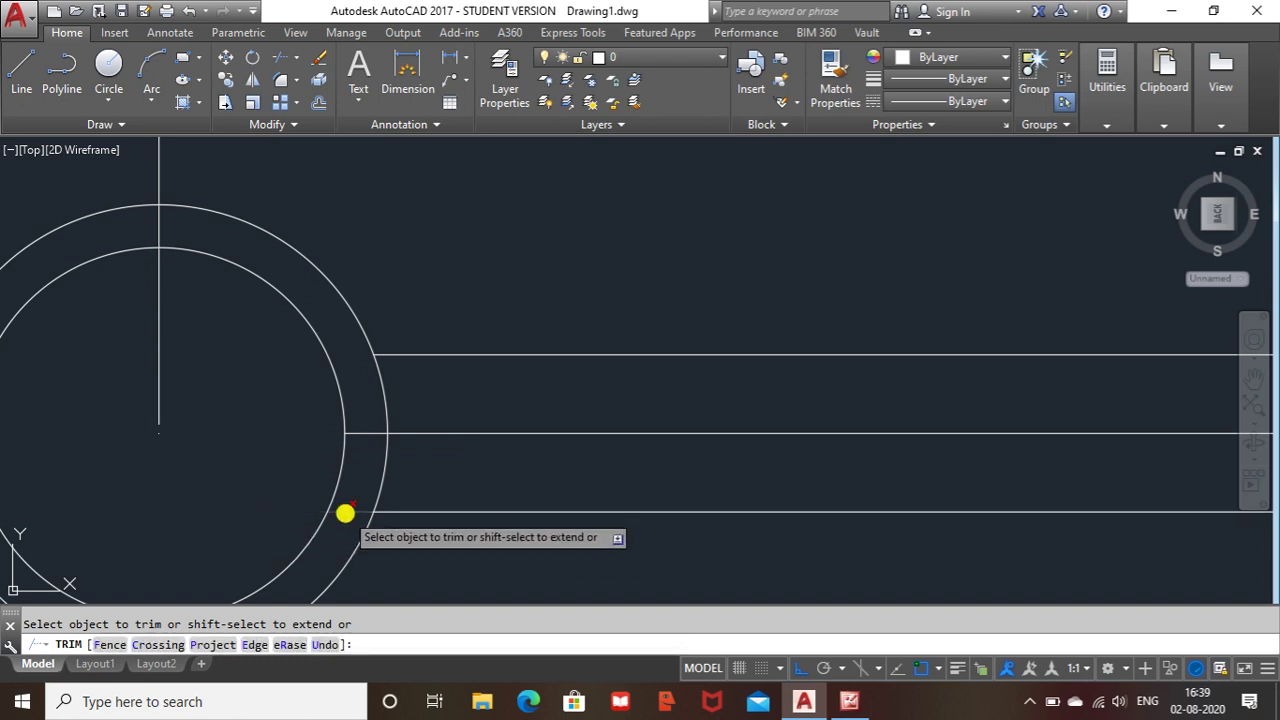
# - Trim the three horizontal lines inside the right outer circle and delete the remaining middle line
pyautogui.scroll(-2, 368, 435)
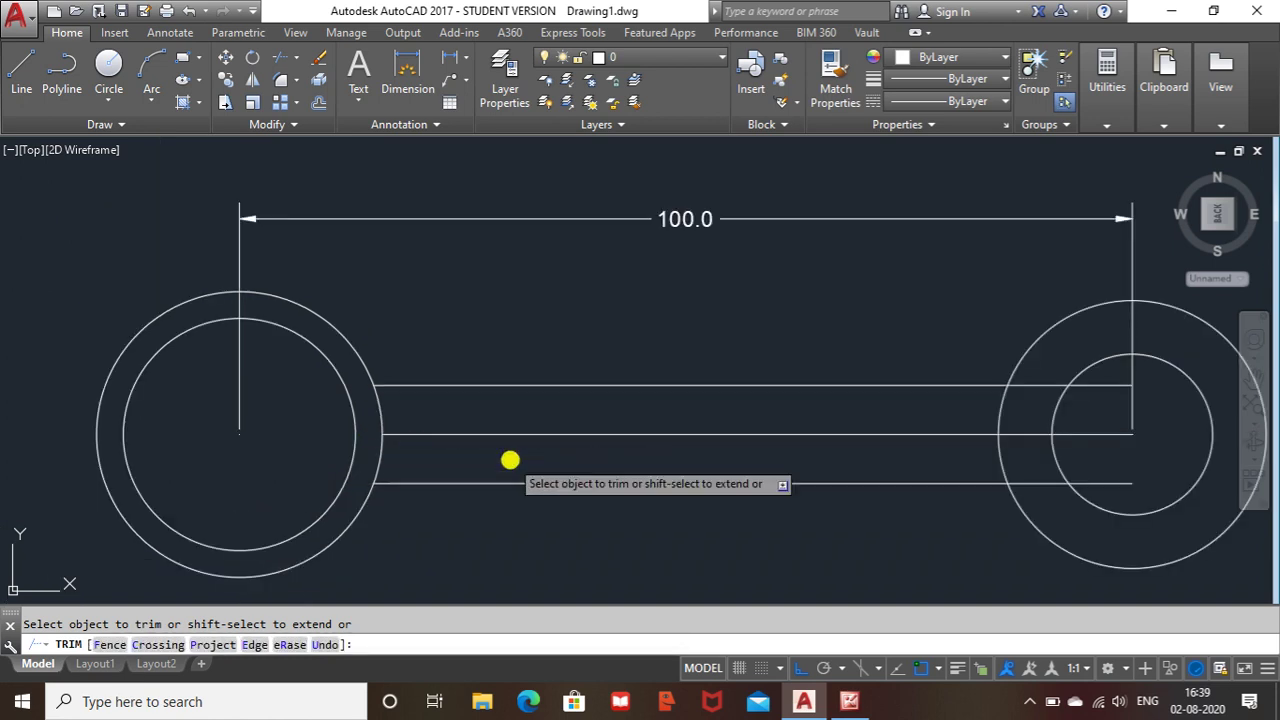
pyautogui.click(1112, 387)
pyautogui.click(1035, 387)
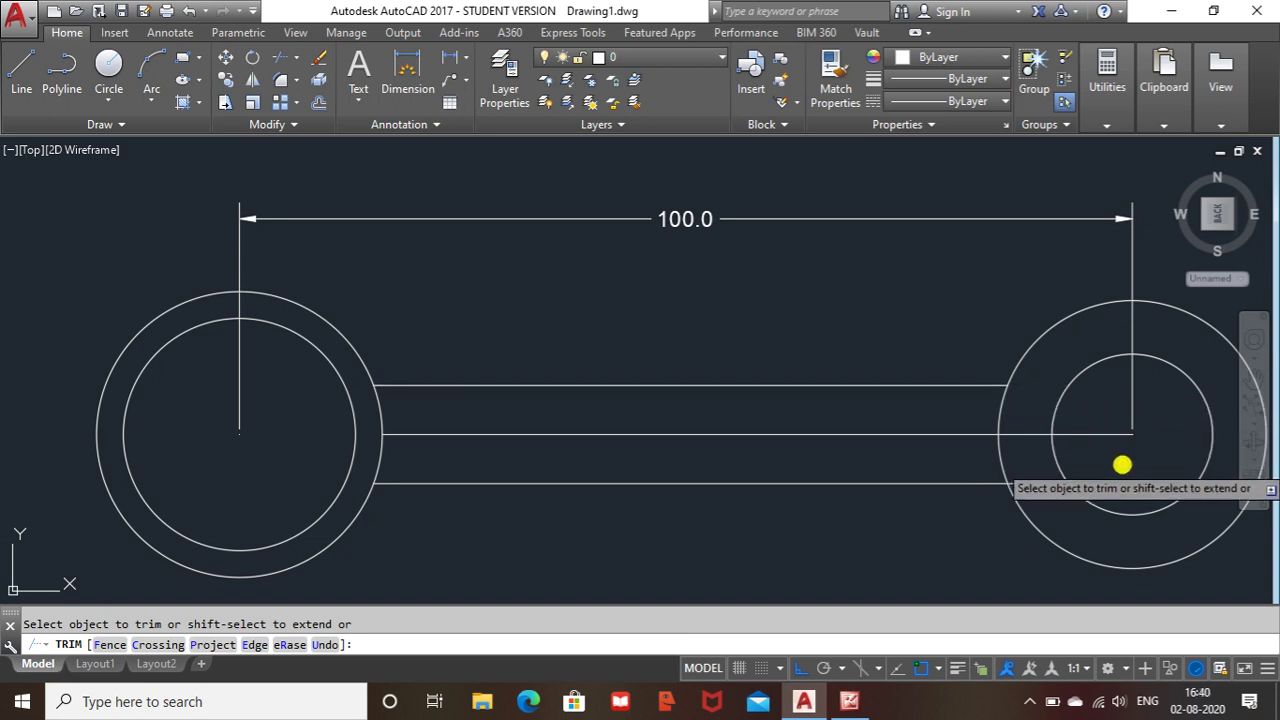
pyautogui.click(1111, 484)
pyautogui.click(1035, 485)
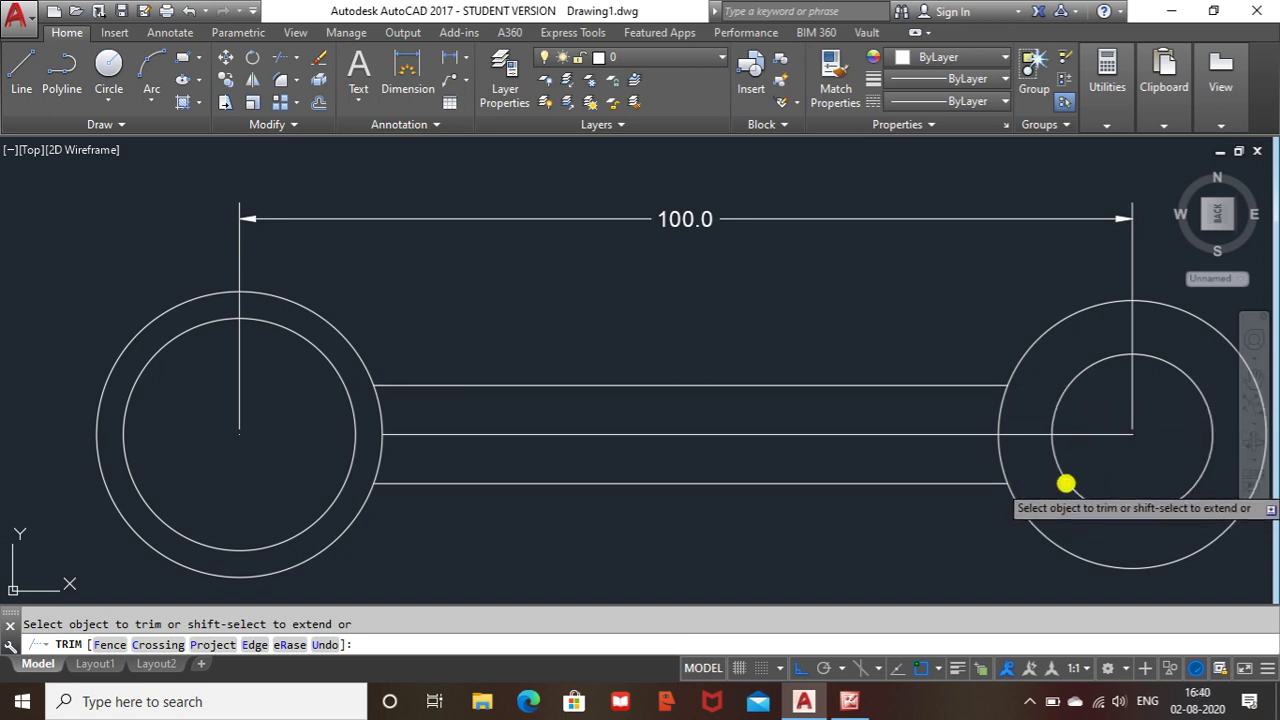
pyautogui.click(1092, 437)
pyautogui.click(1009, 436)
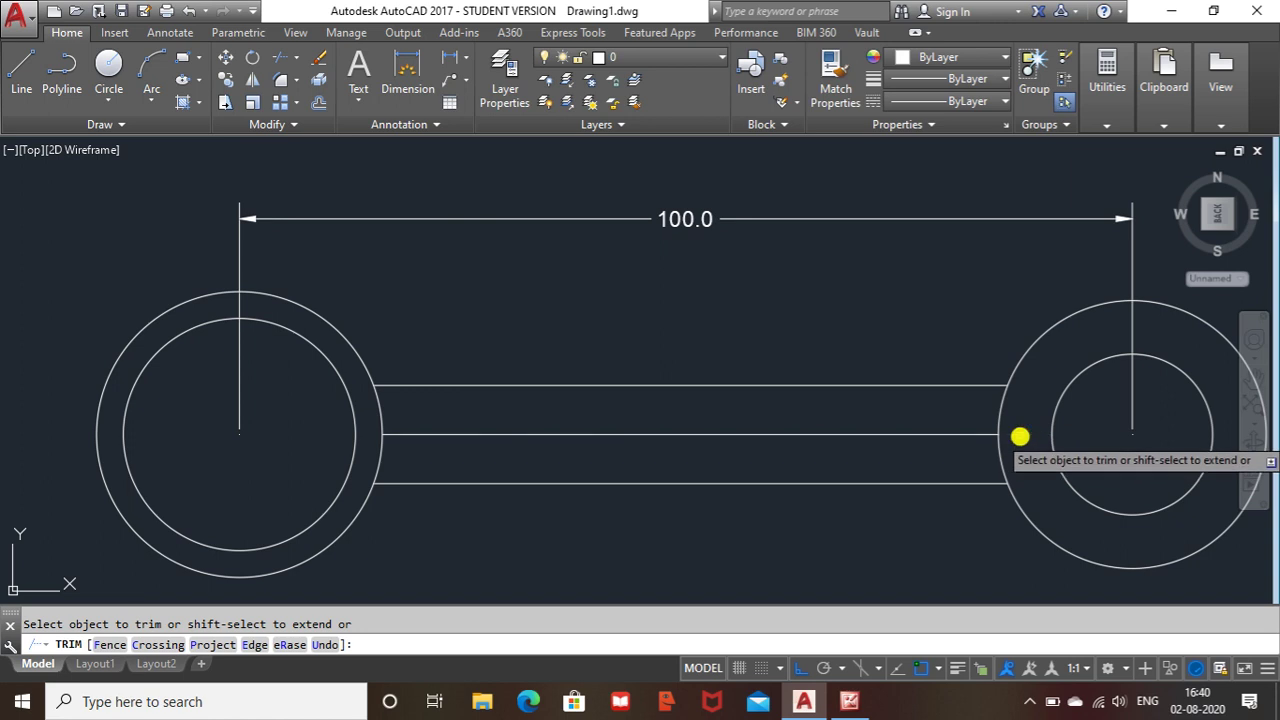
pyautogui.press('Escape')
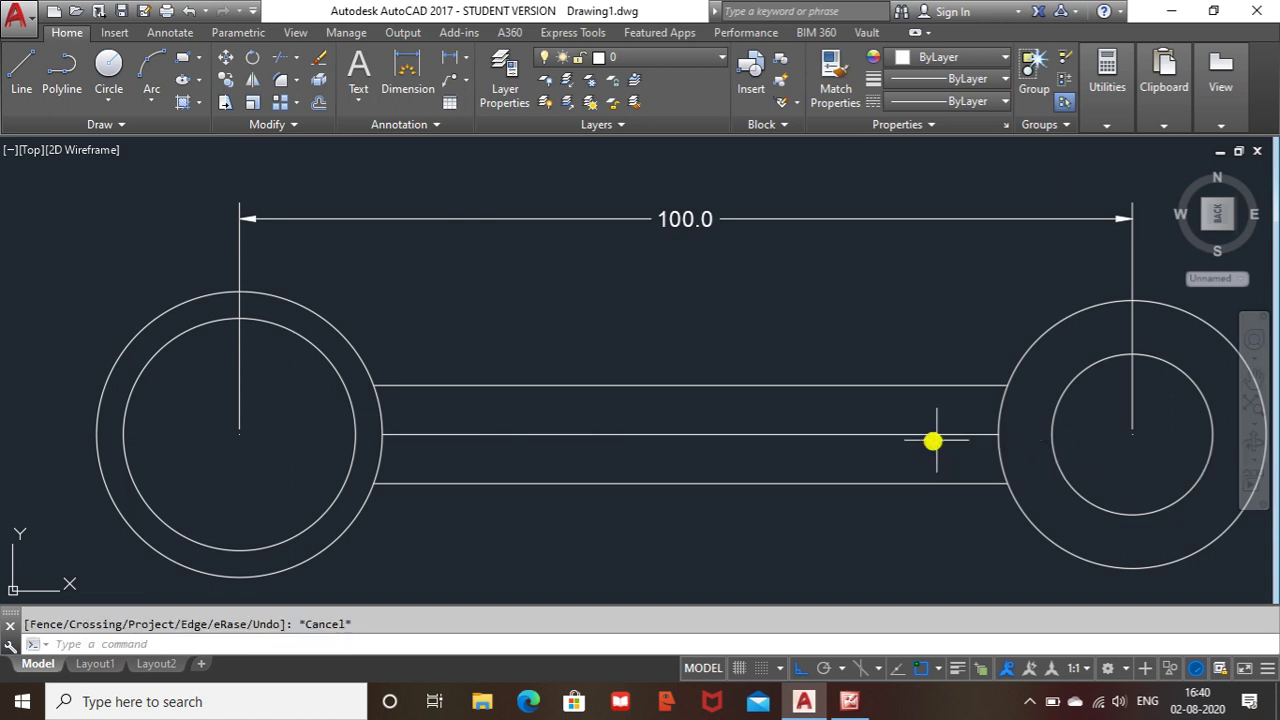
pyautogui.click(892, 436)
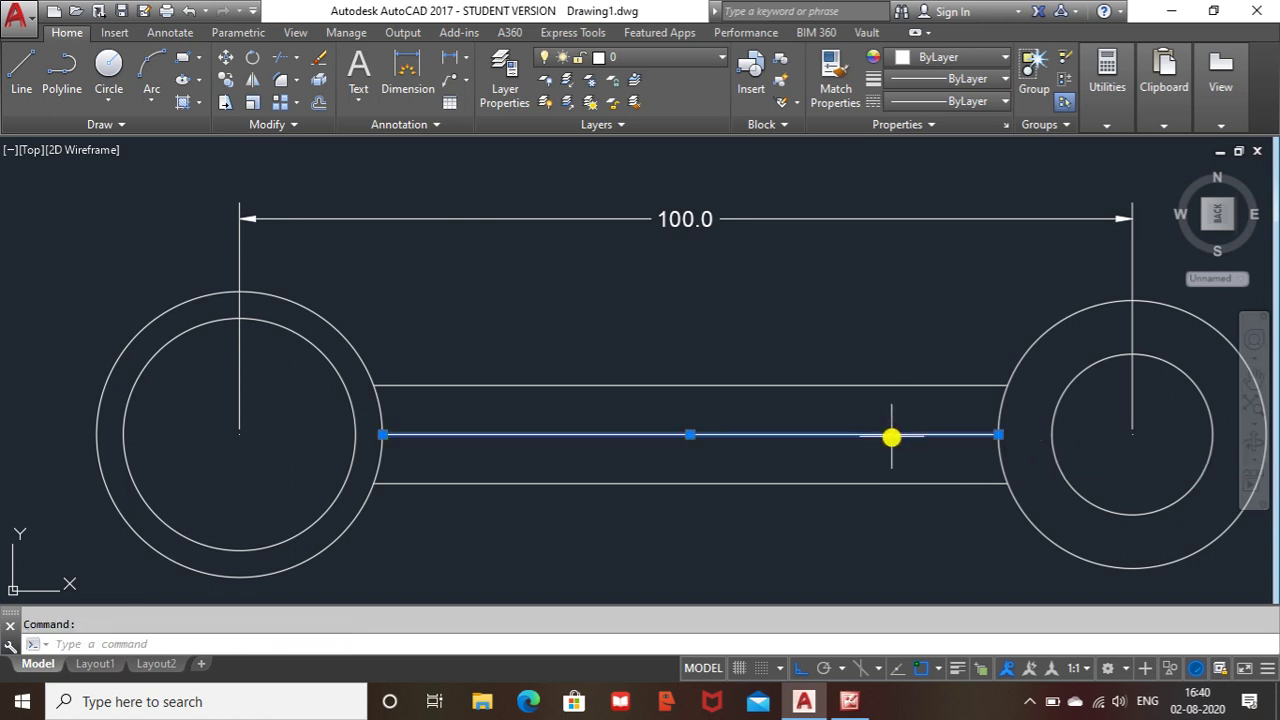
pyautogui.press('Delete')
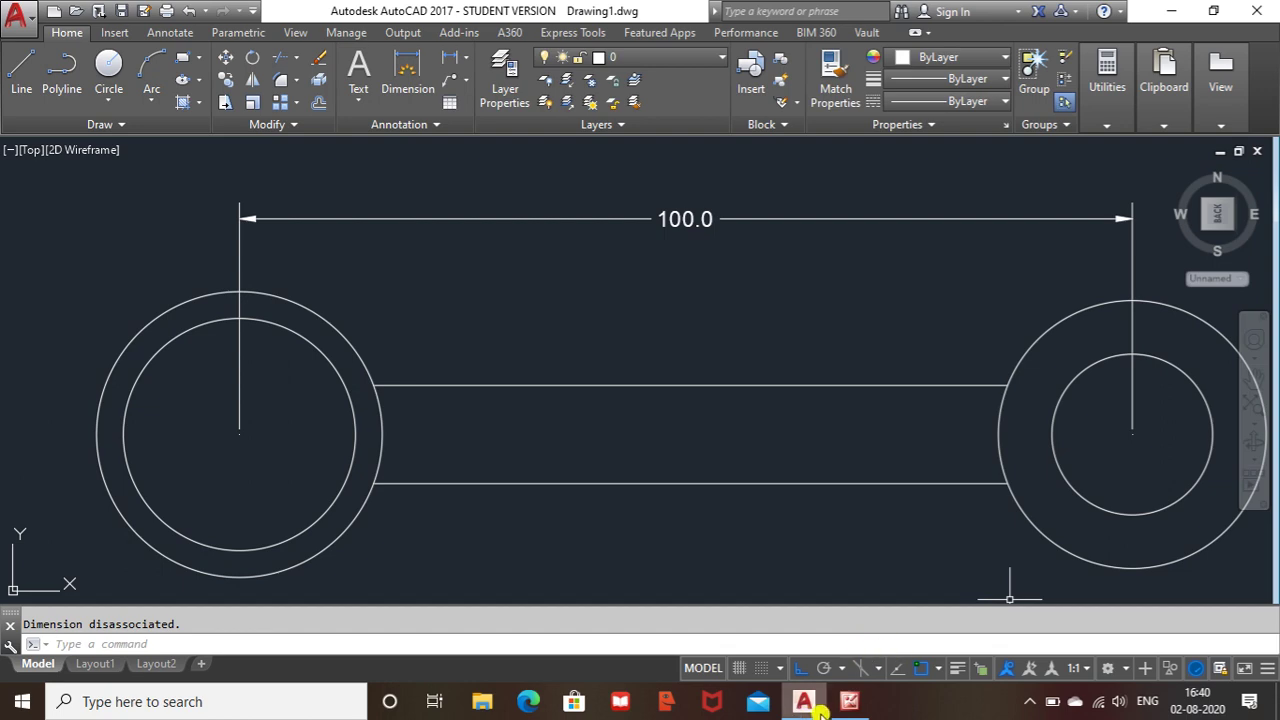
# - Check the neck radii in the reference image and fillet the left outer circle to the upper handle line with radius 47
pyautogui.click(849, 702)
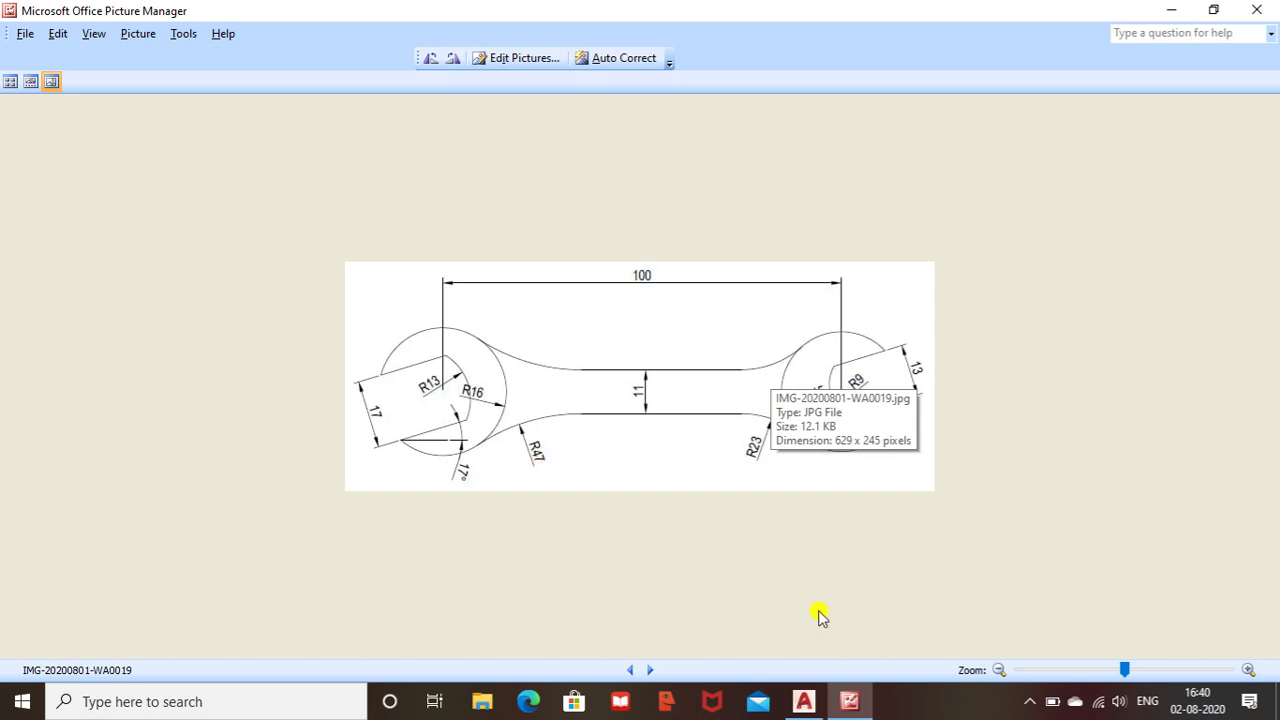
pyautogui.moveTo(849, 701)
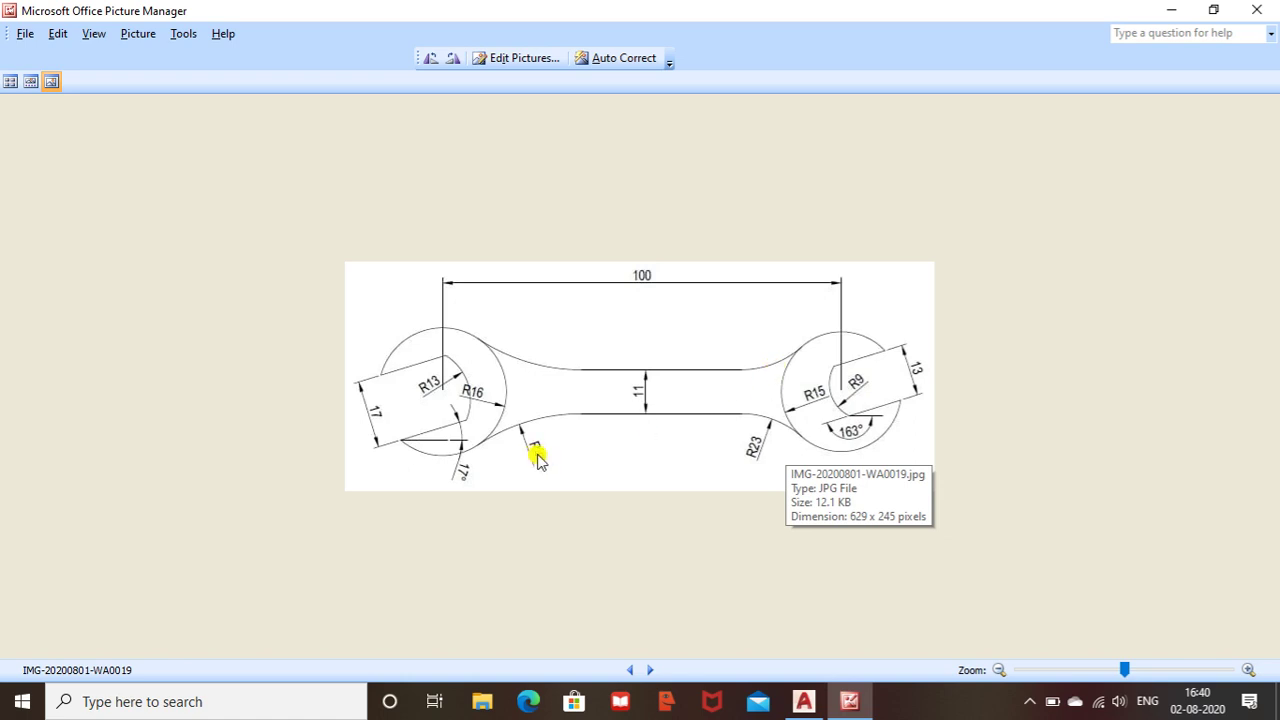
pyautogui.click(850, 700)
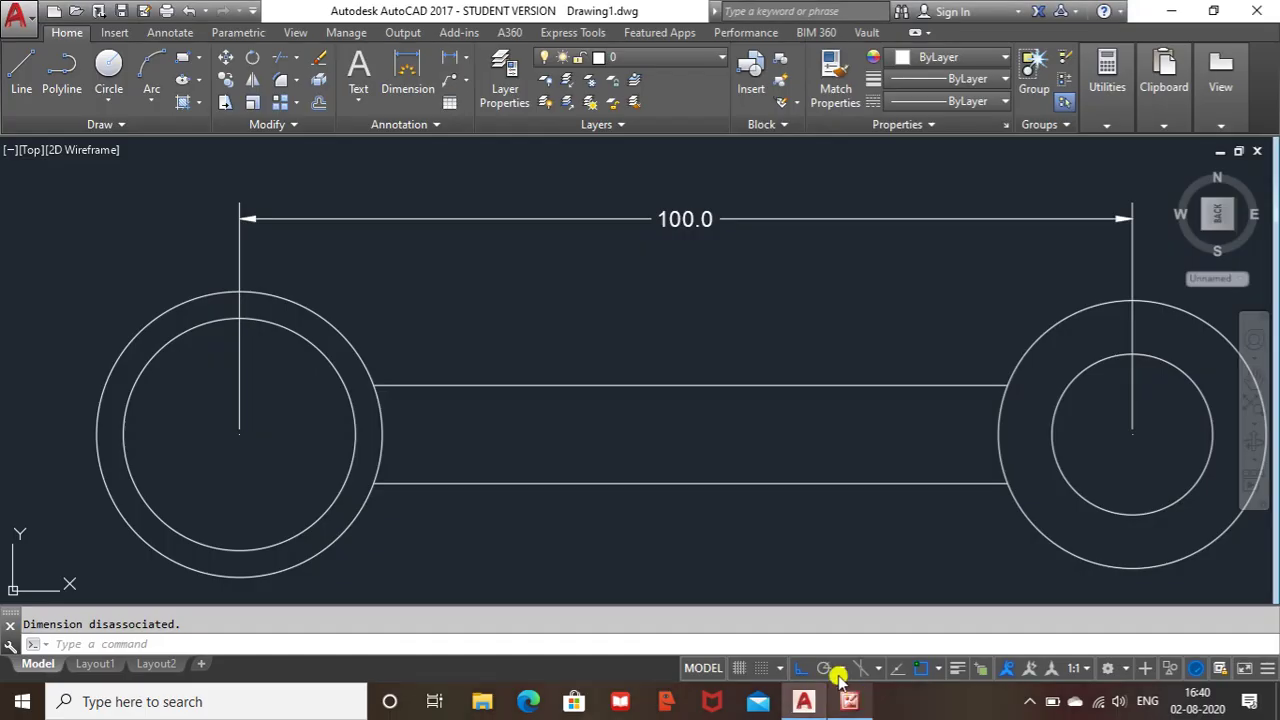
pyautogui.write('f')
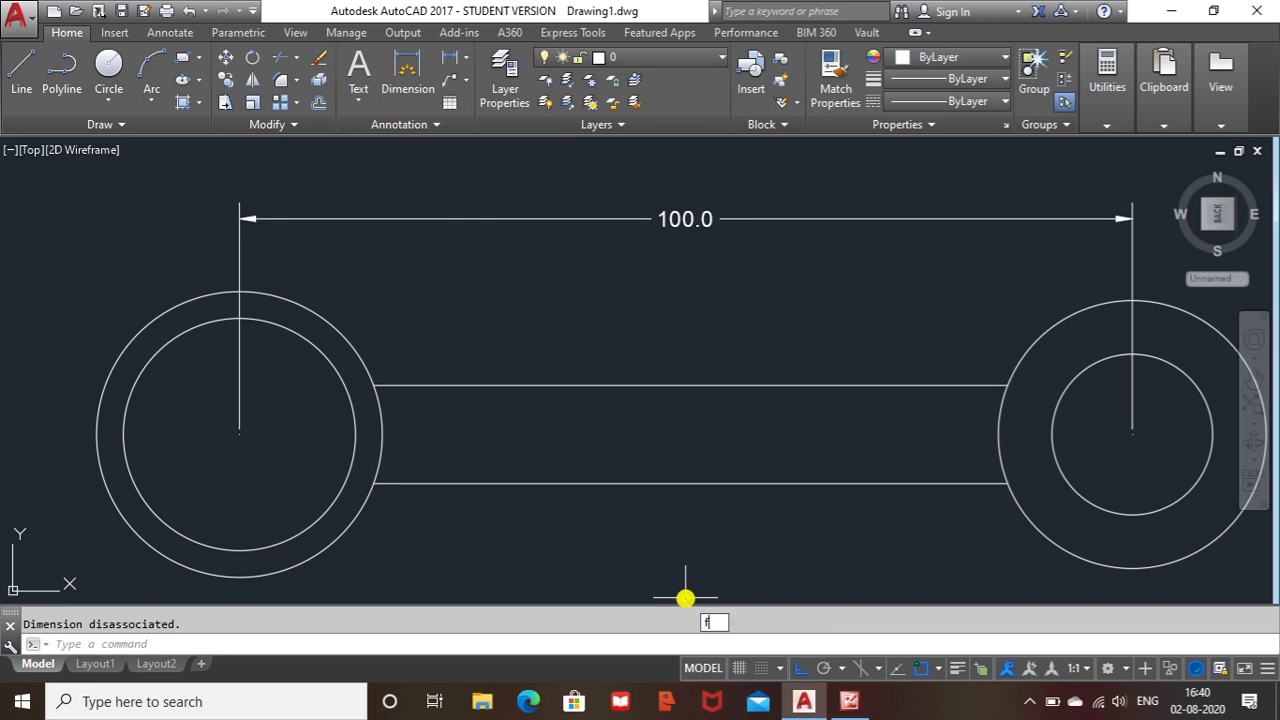
pyautogui.press('Return')
pyautogui.write('r')
pyautogui.press('Return')
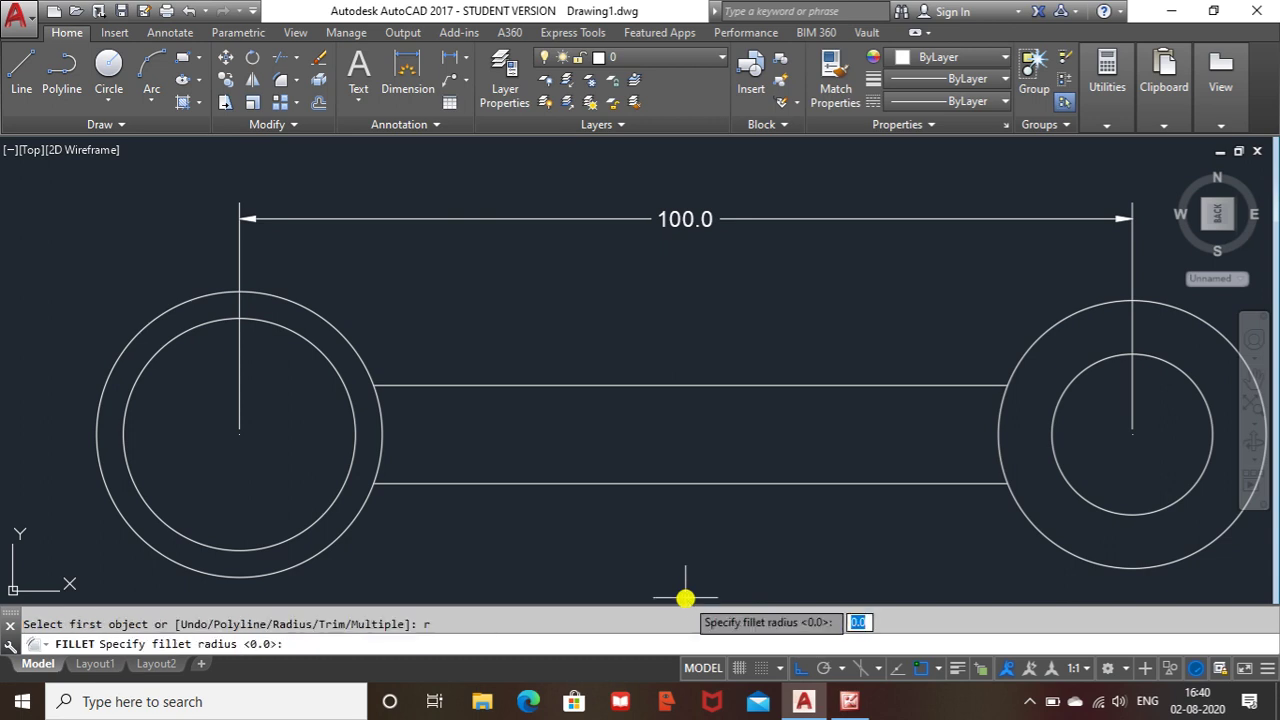
pyautogui.click(855, 701)
pyautogui.click(855, 701)
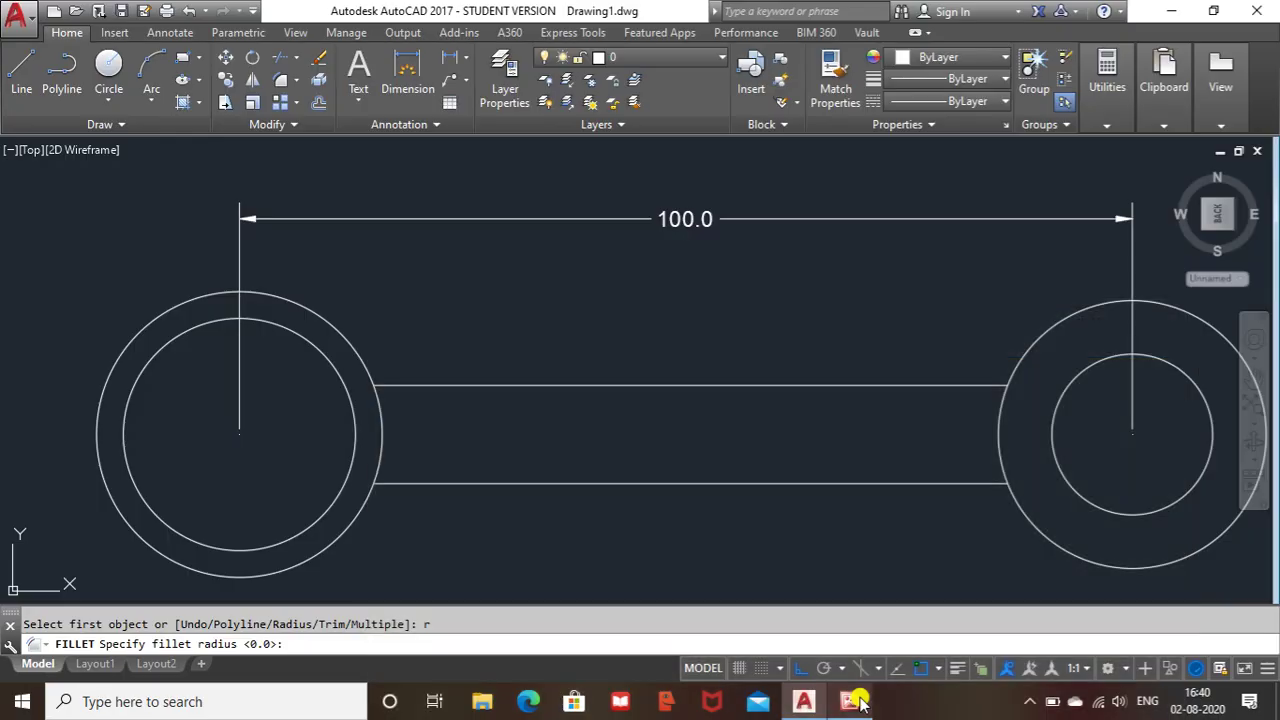
pyautogui.write('47')
pyautogui.press('Return')
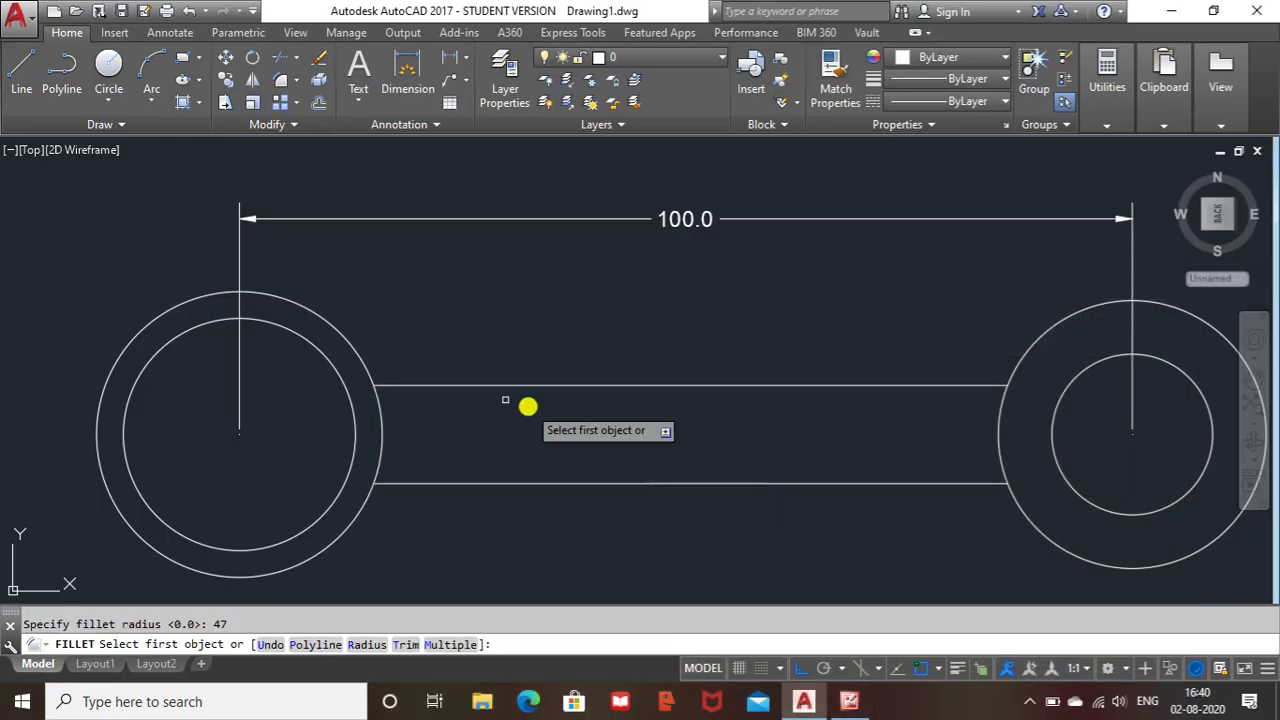
pyautogui.click(352, 345)
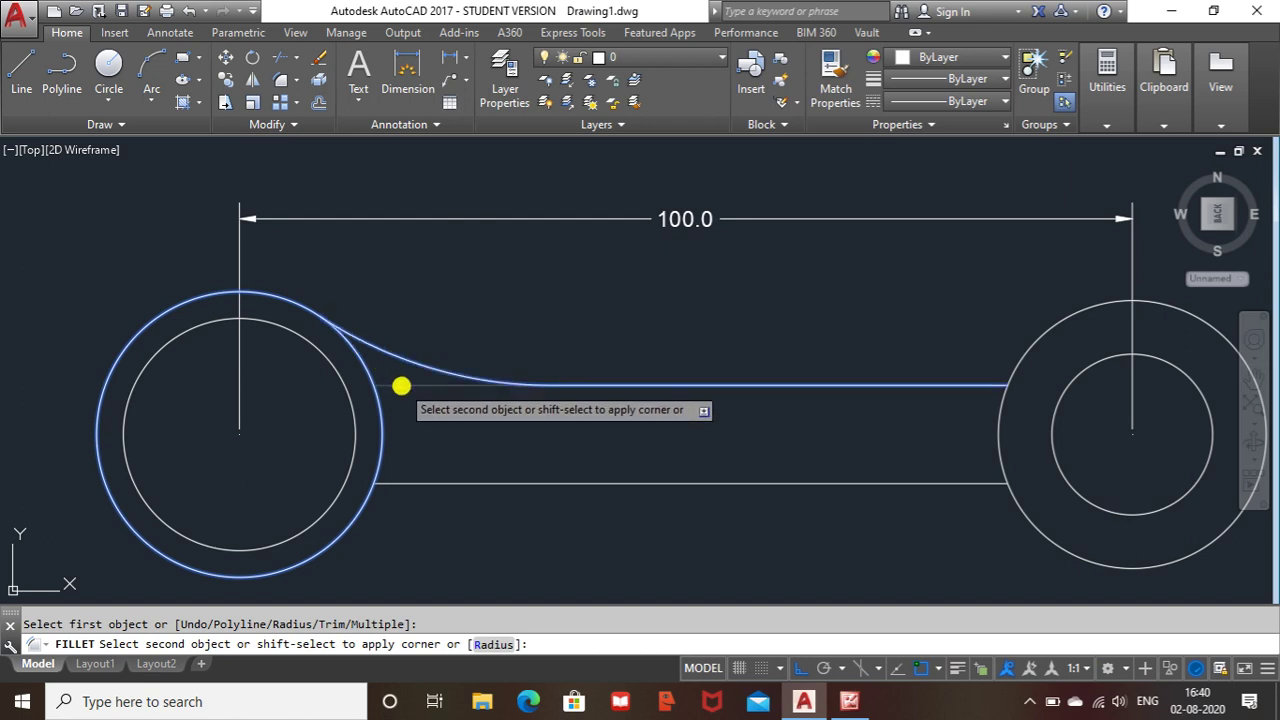
pyautogui.click(403, 383)
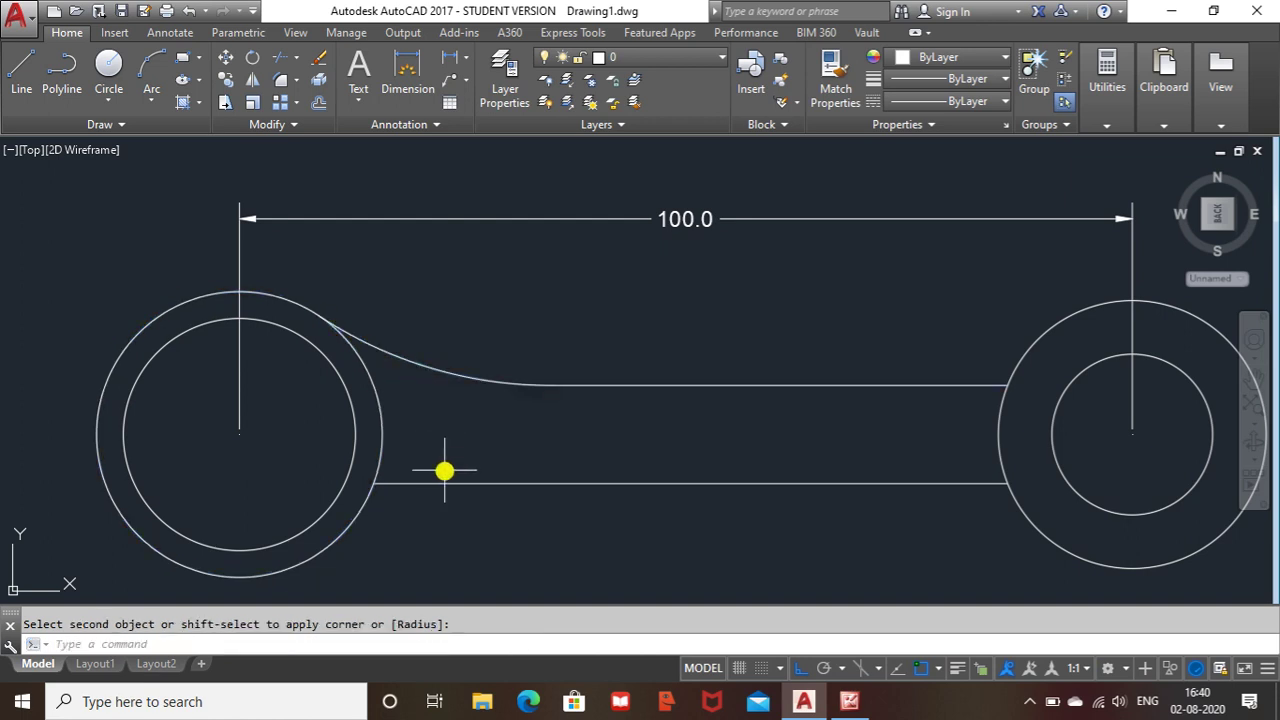
# - Fillet the left outer circle to the lower handle line with the same 47 radius
pyautogui.press('Return')
pyautogui.click(352, 527)
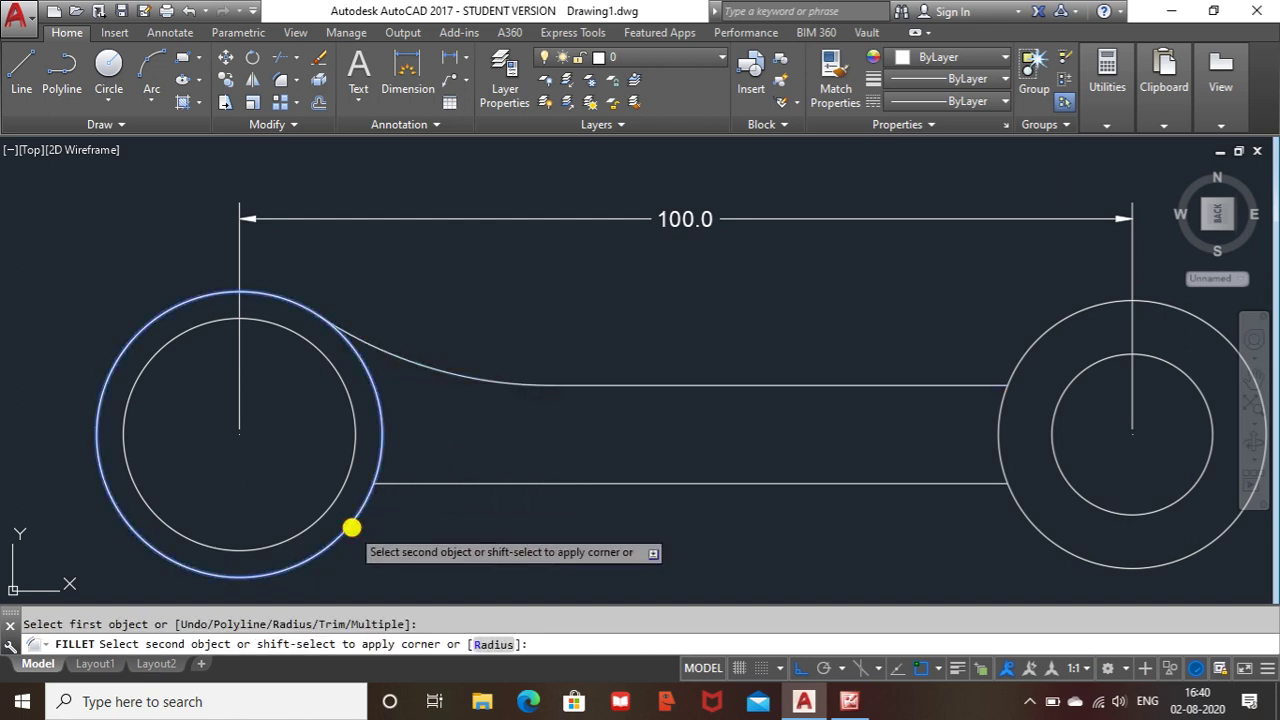
pyautogui.click(428, 485)
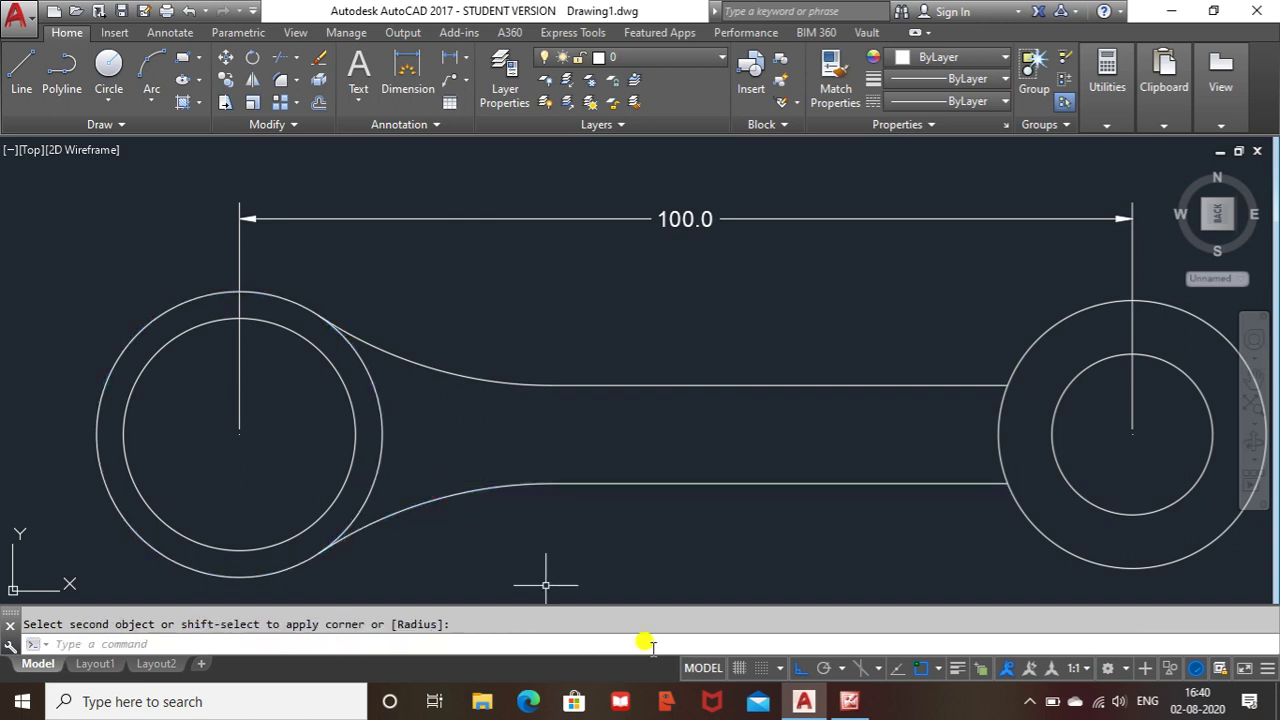
# - Check the right neck radius in the reference image and fillet the right outer circle to the upper handle line with radius 23
pyautogui.press('Return')
pyautogui.write('r')
pyautogui.press('Return')
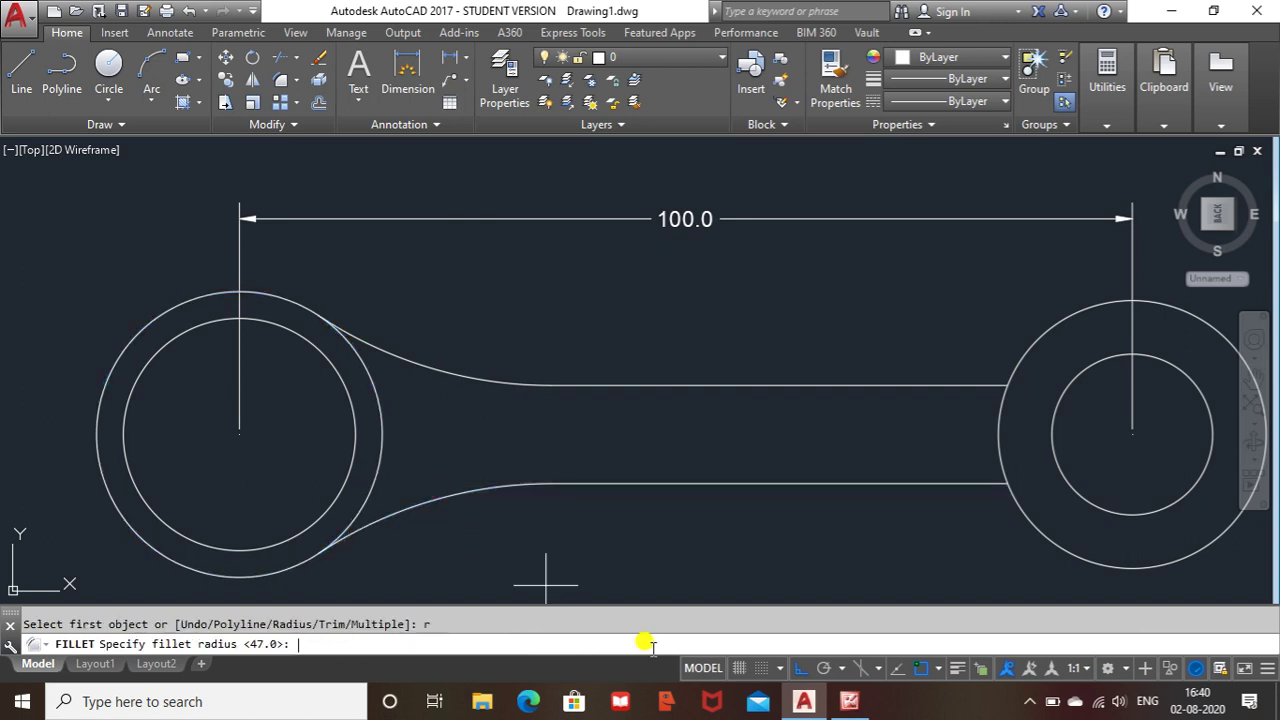
pyautogui.click(851, 702)
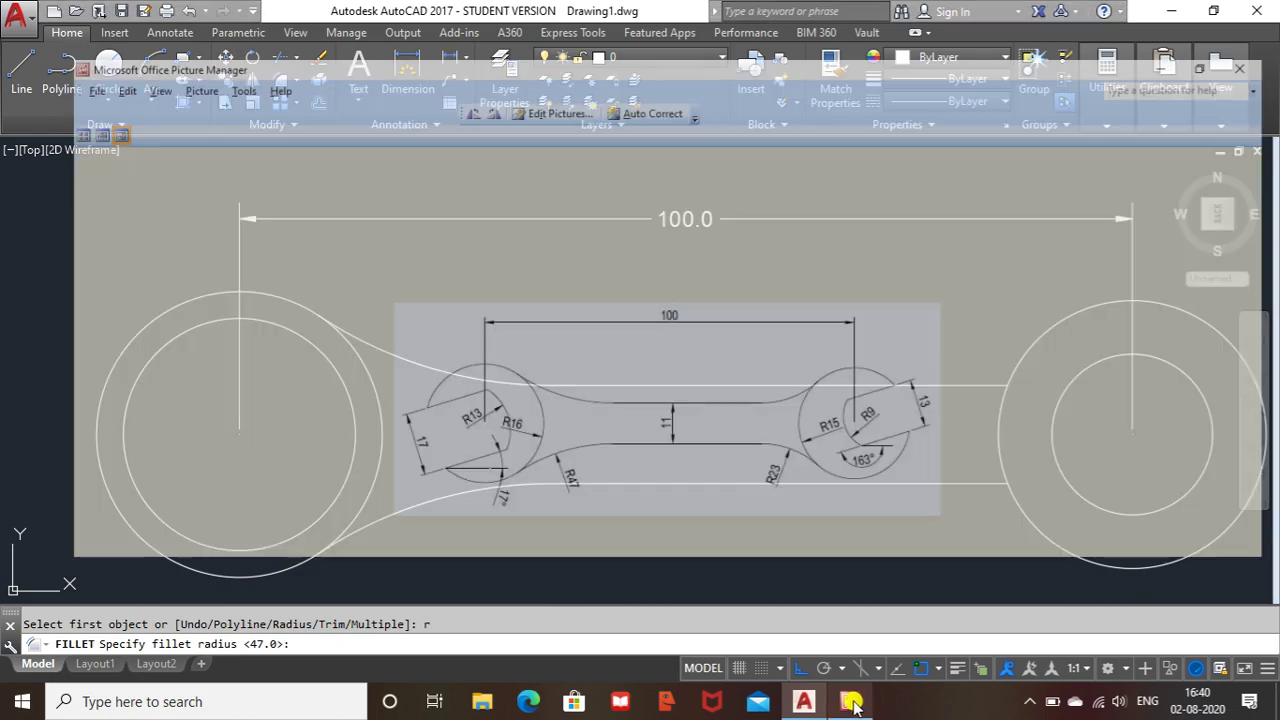
pyautogui.click(856, 701)
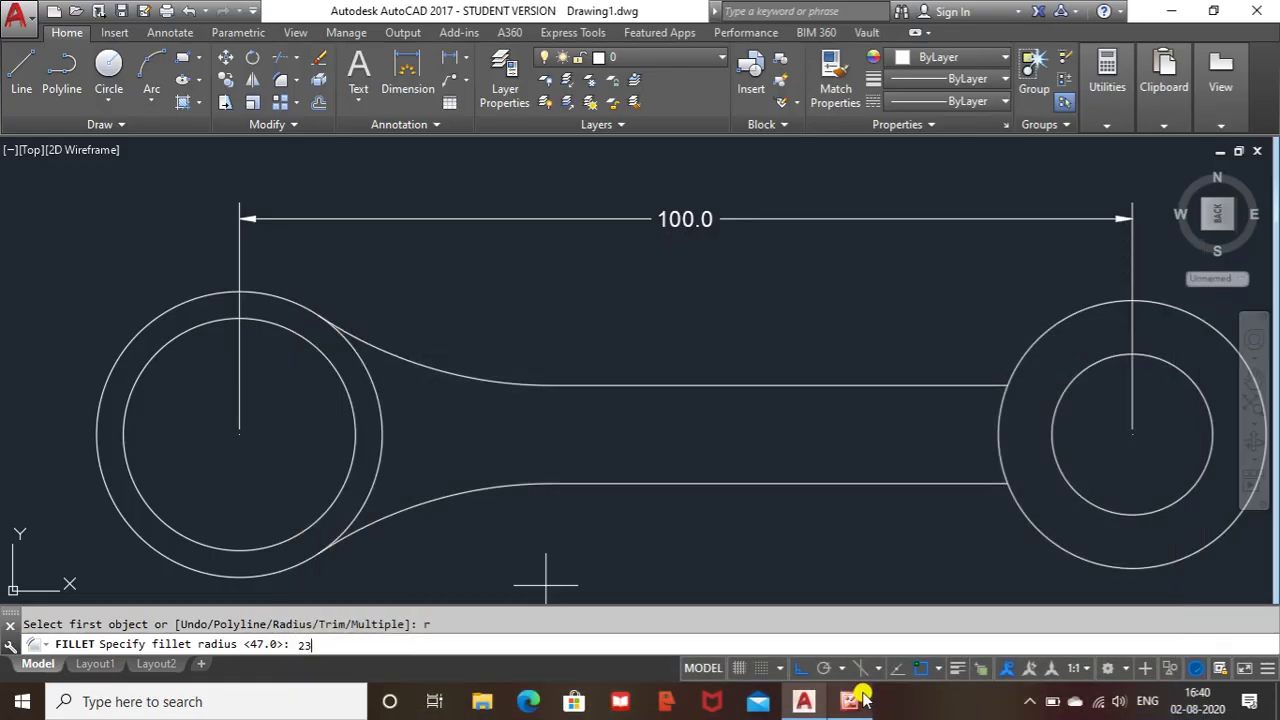
pyautogui.write('23')
pyautogui.press('Return')
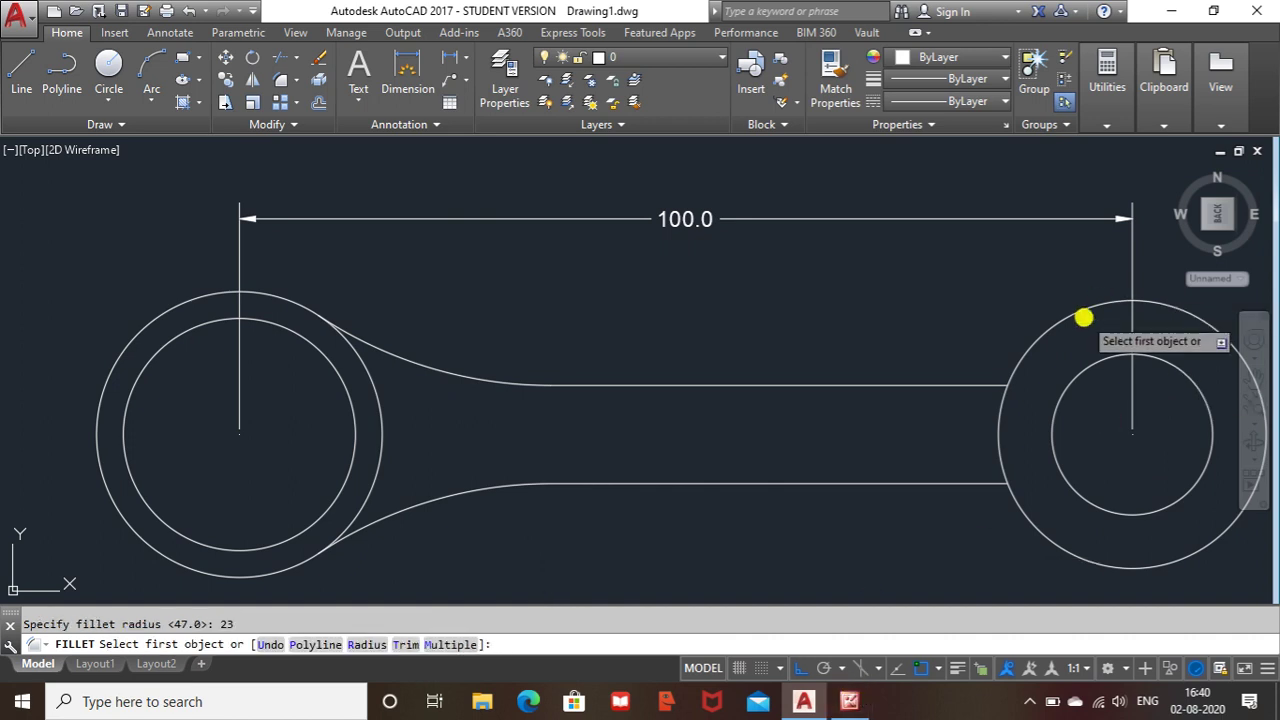
pyautogui.click(1045, 332)
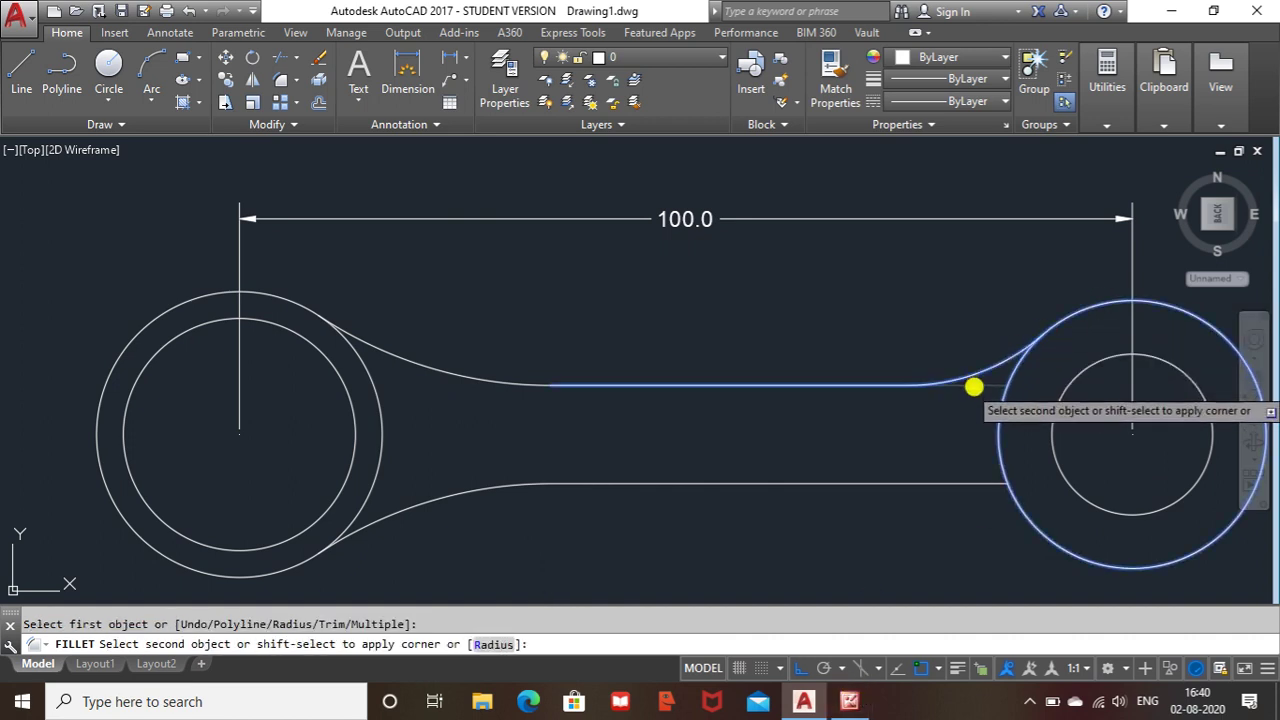
pyautogui.click(974, 386)
# - Fillet the lower handle line to the right outer circle with the same 23 radius
pyautogui.press('Return')
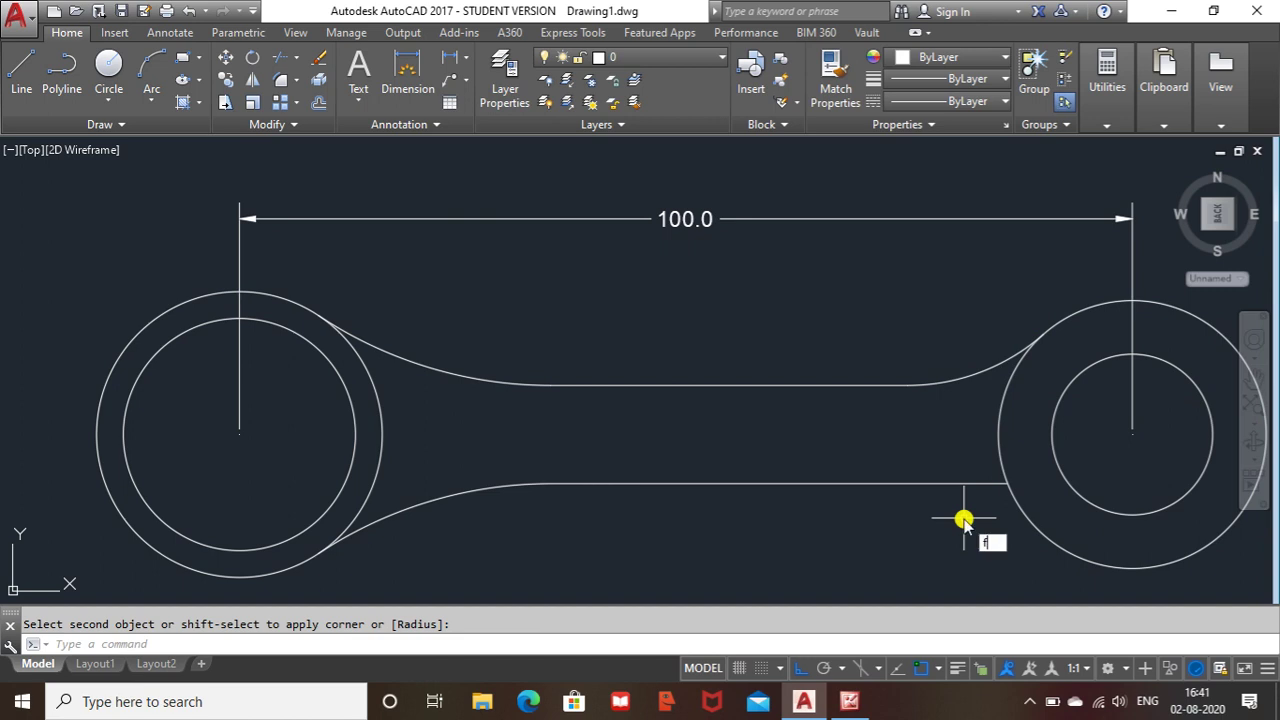
pyautogui.click(946, 483)
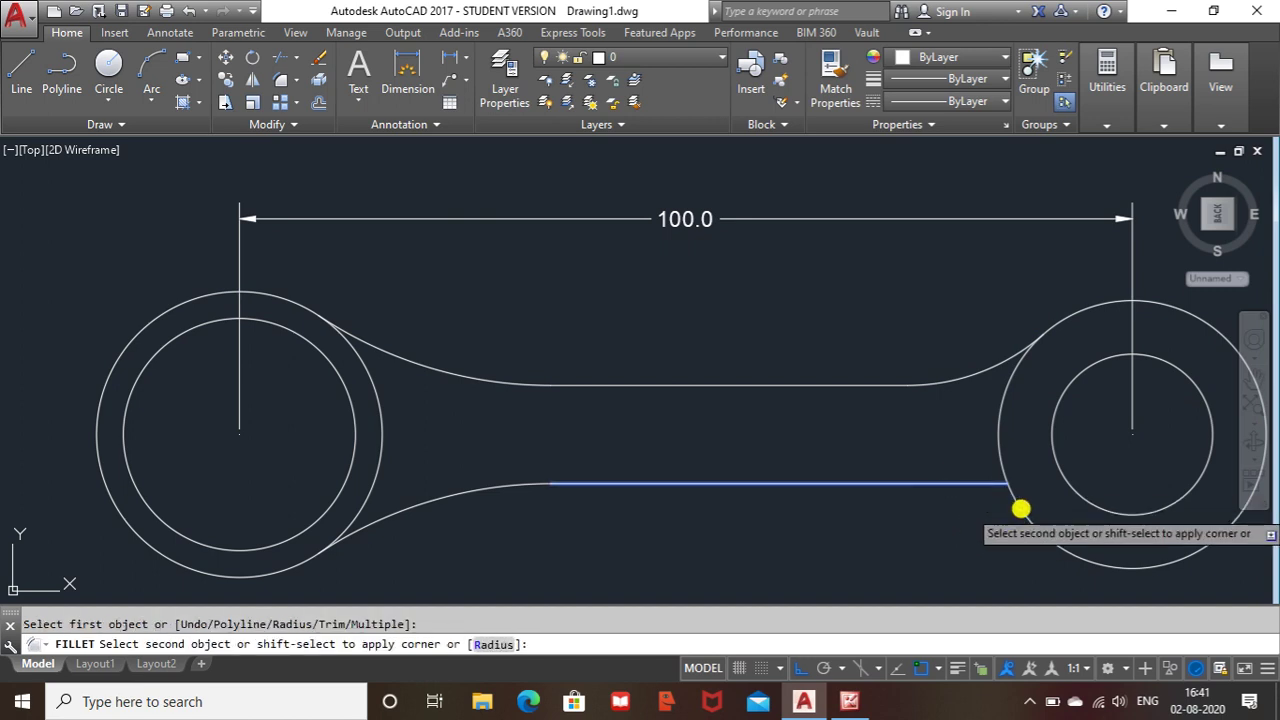
pyautogui.click(1022, 508)
pyautogui.press('Escape')
pyautogui.scroll(-3, 780, 405)
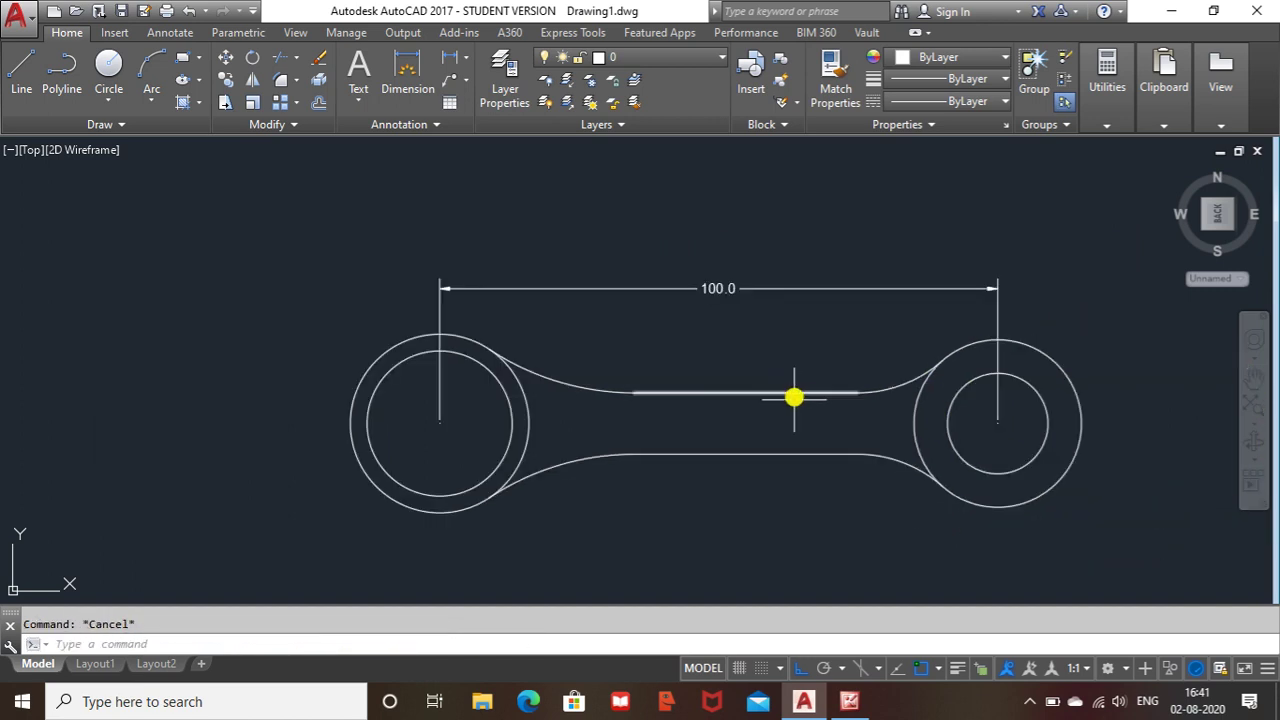
# - Following the reference image's jaw angle, draw a line 30 long from the left circles' centre, sloping down to the left at 163° with Ortho off
pyautogui.click(851, 703)
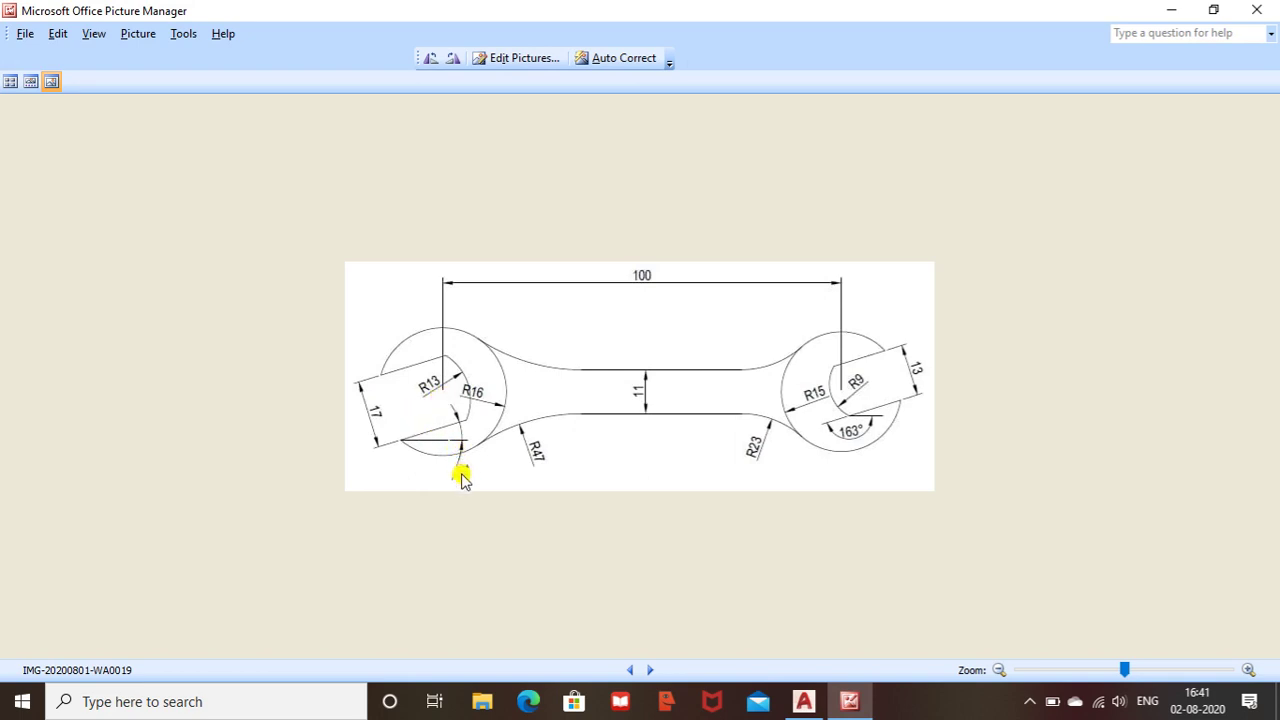
pyautogui.click(845, 704)
pyautogui.click(845, 704)
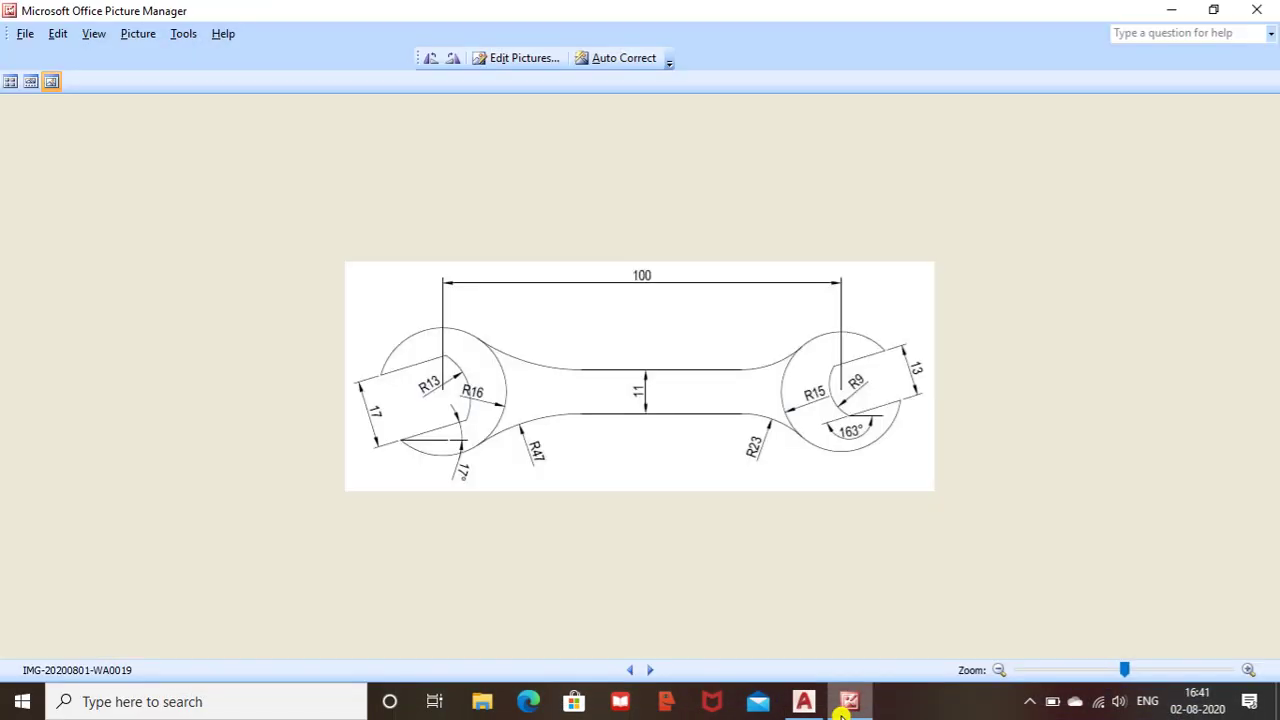
pyautogui.click(845, 704)
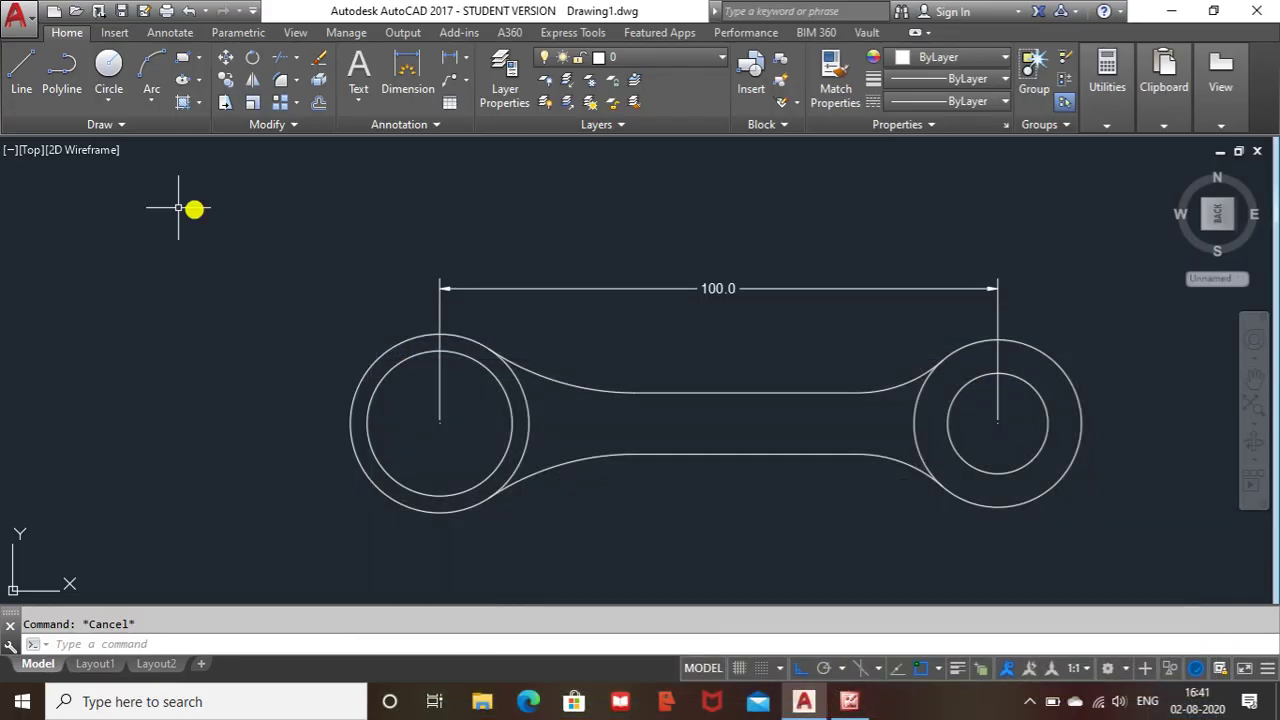
pyautogui.click(18, 75)
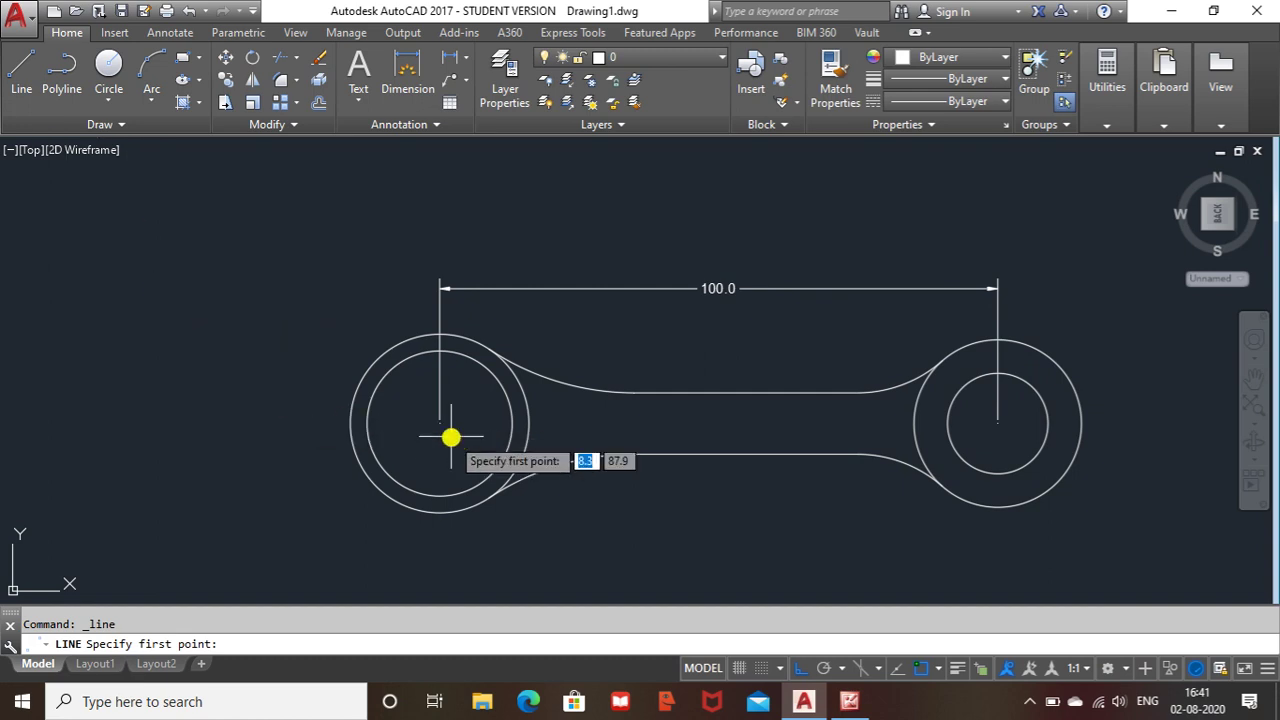
pyautogui.click(440, 422)
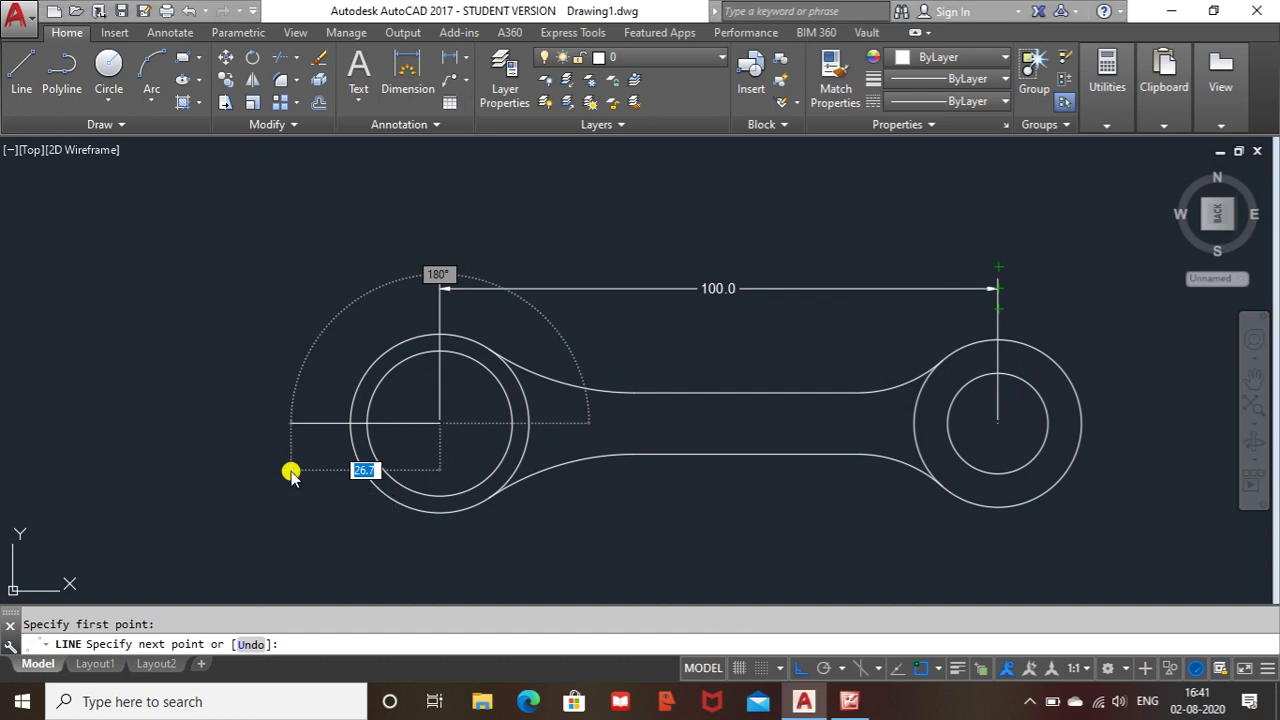
pyautogui.hotkey('alt', 'Tab')
pyautogui.click(271, 438)
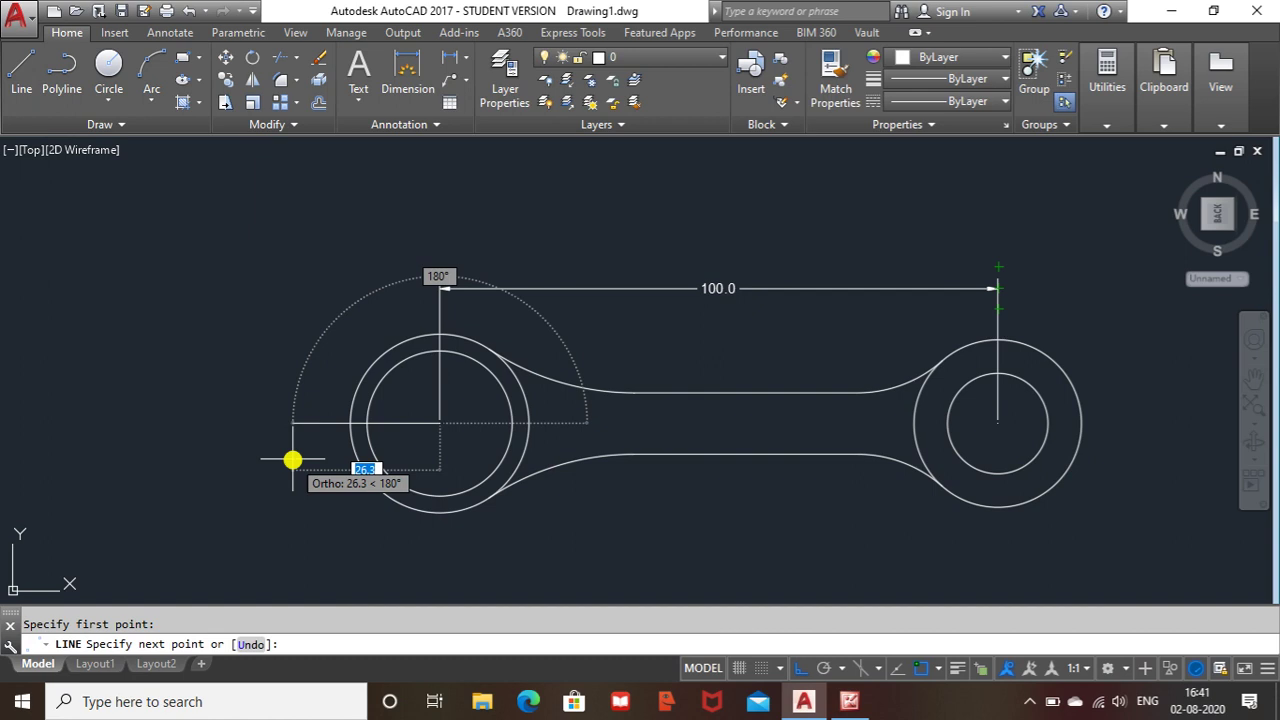
pyautogui.press('F8')
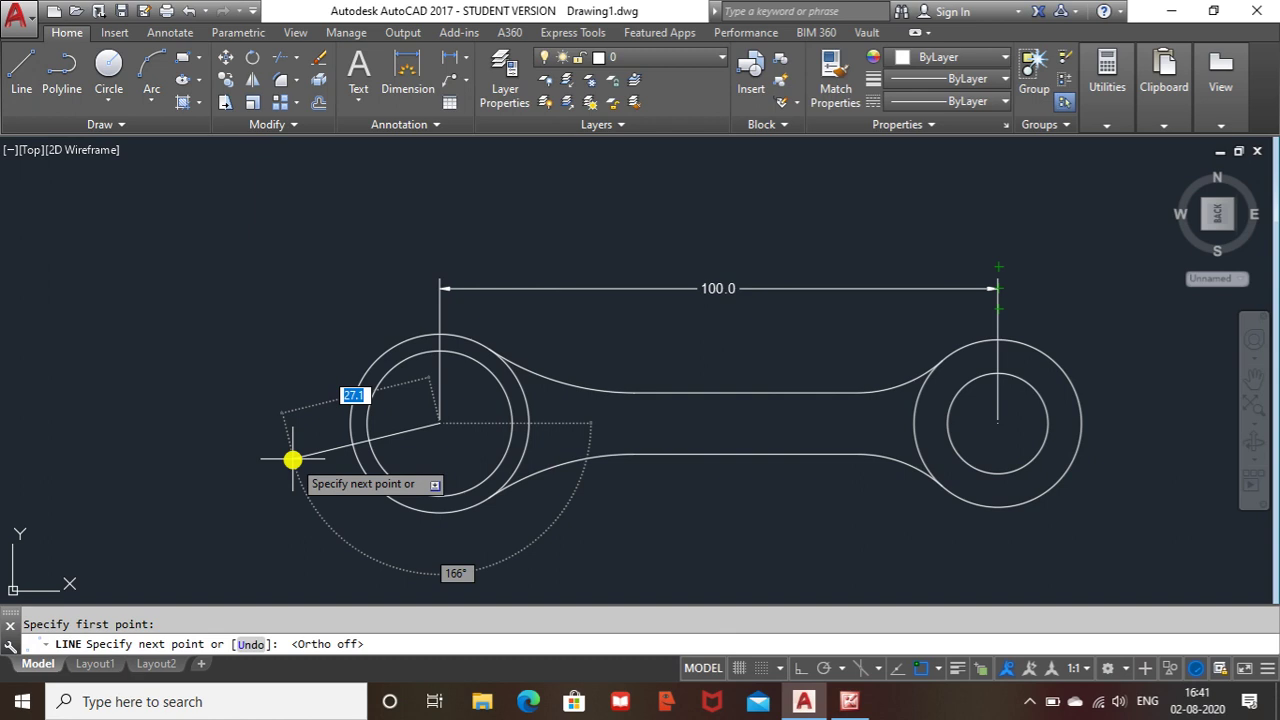
pyautogui.press('BackSpace')
pyautogui.press('Tab')
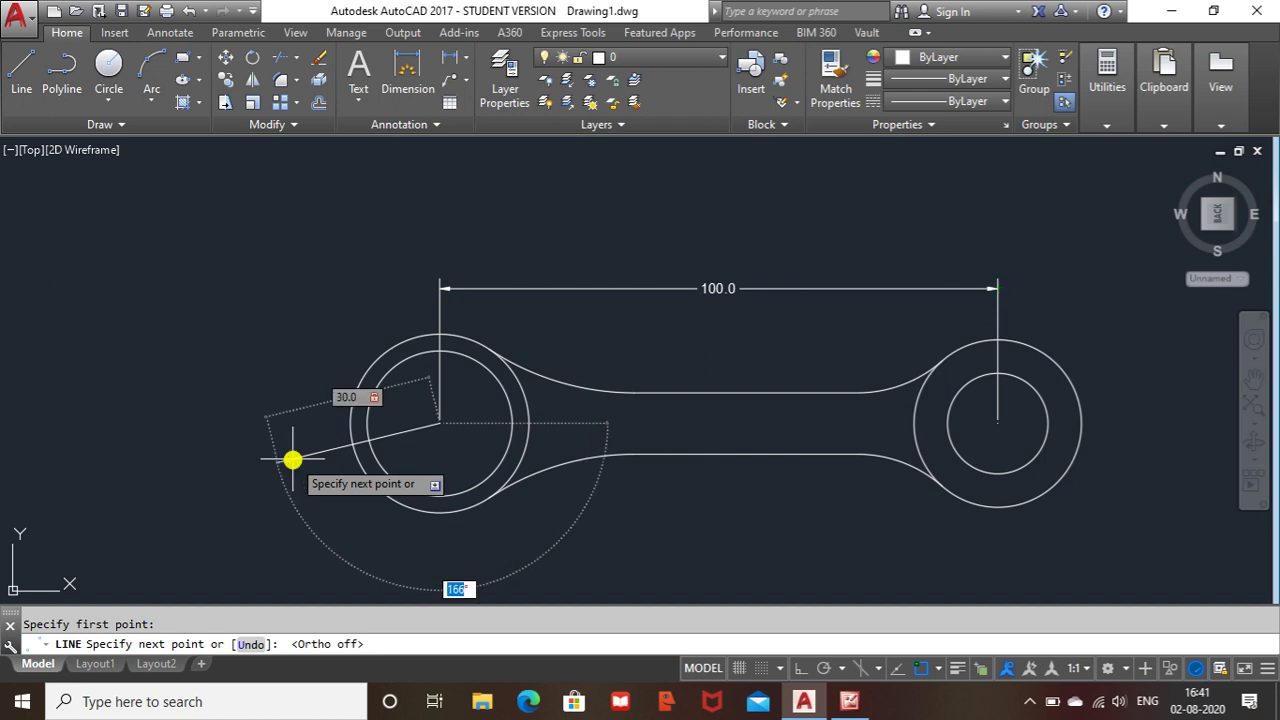
pyautogui.write('163')
pyautogui.press('Return')
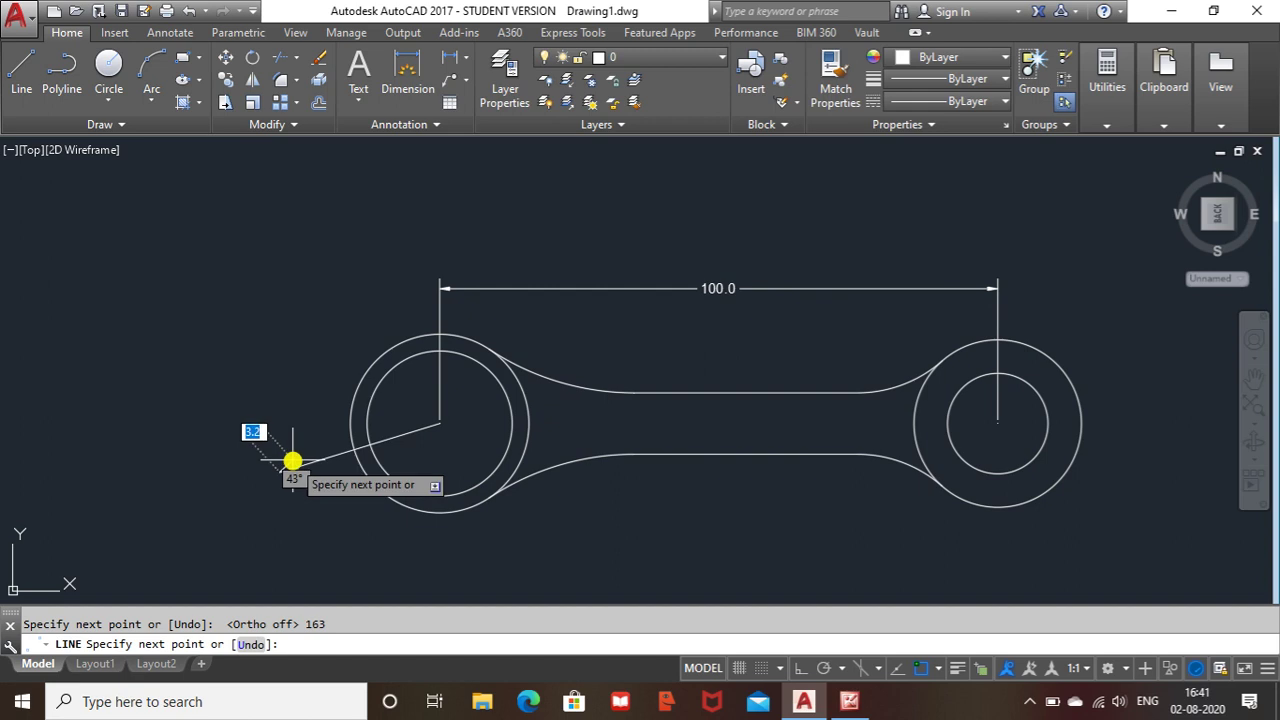
pyautogui.press('Escape')
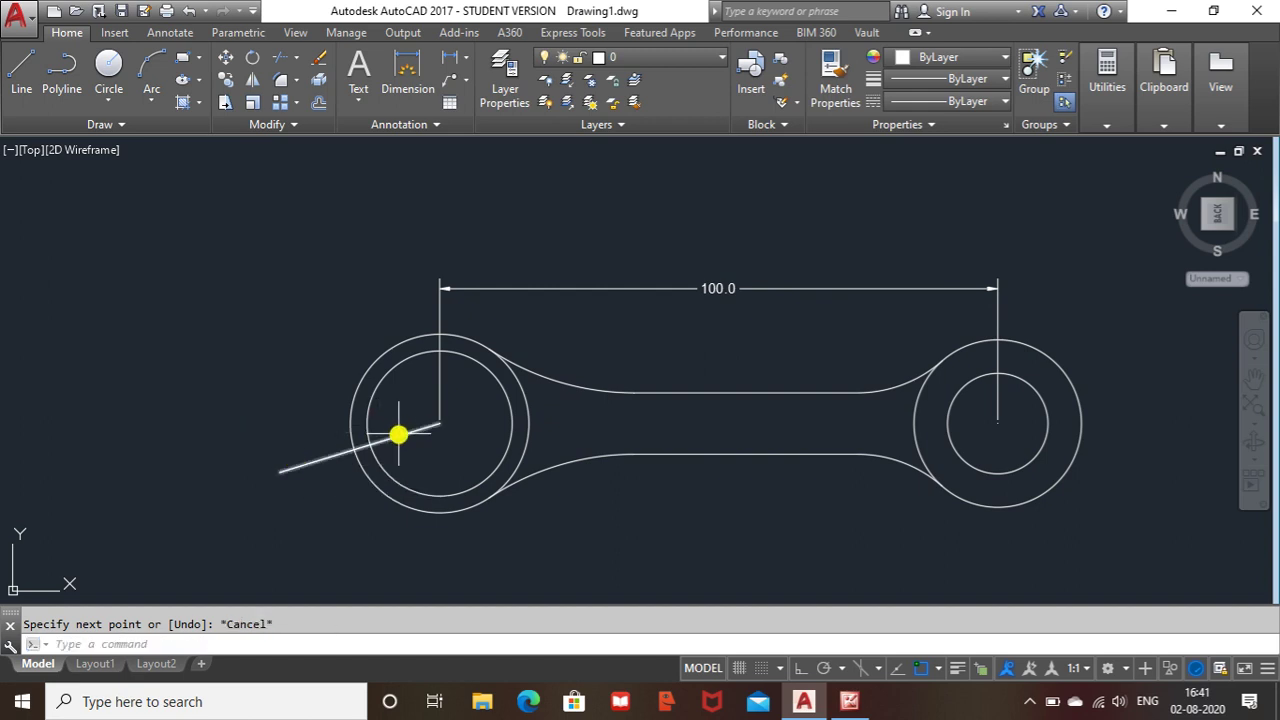
# - Following the reference image's left jaw width, offset the inclined line by 8.5 both above and below
pyautogui.scroll(2, 399, 434)
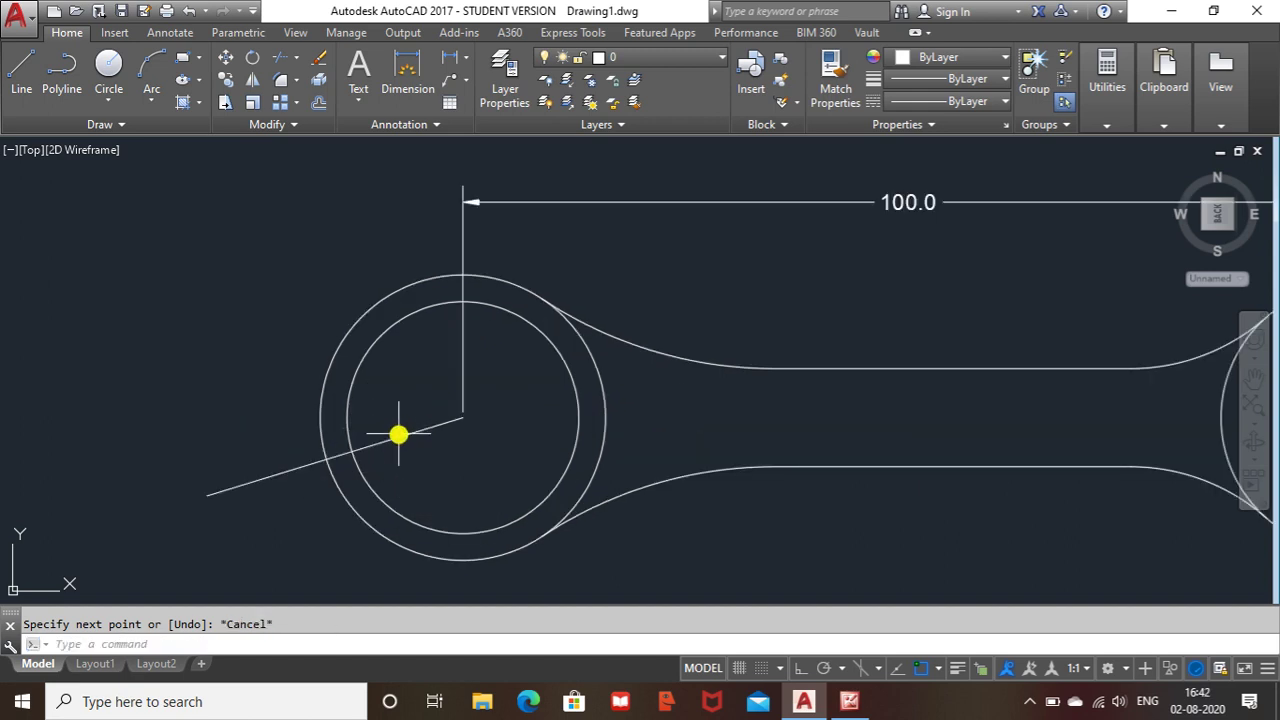
pyautogui.press('Escape')
pyautogui.write('of')
pyautogui.press('Return')
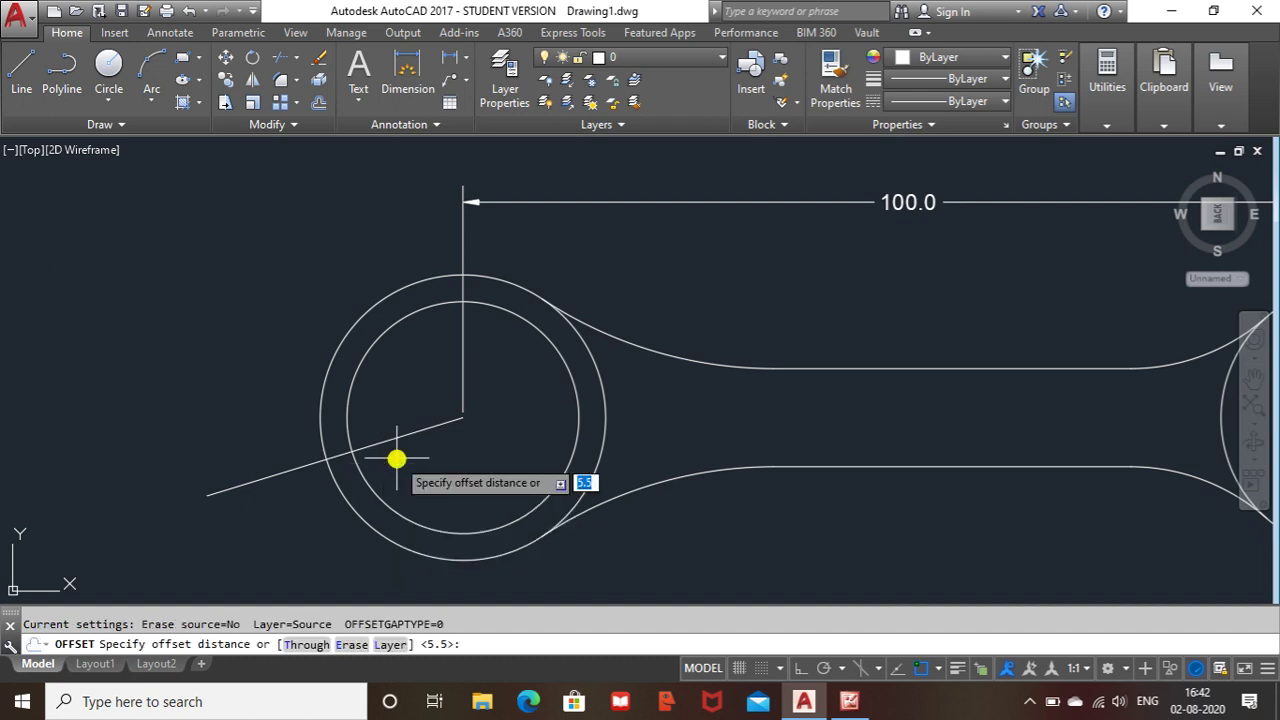
pyautogui.click(849, 701)
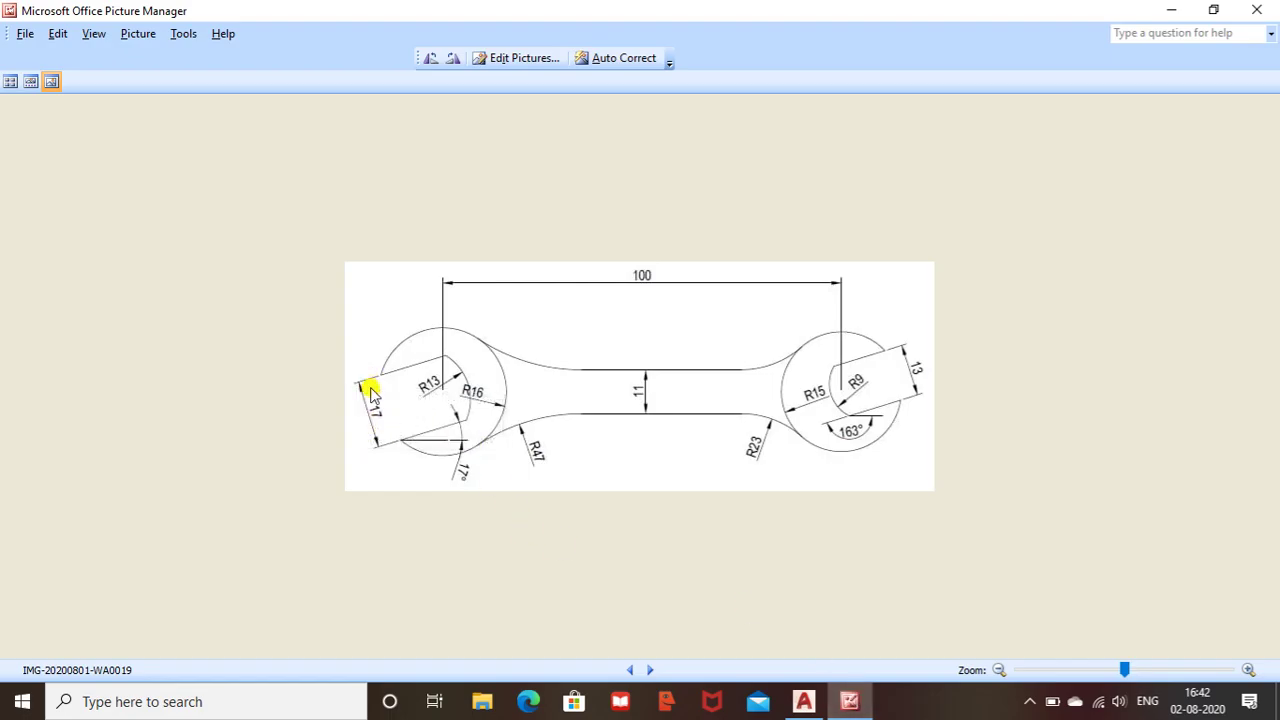
pyautogui.click(805, 704)
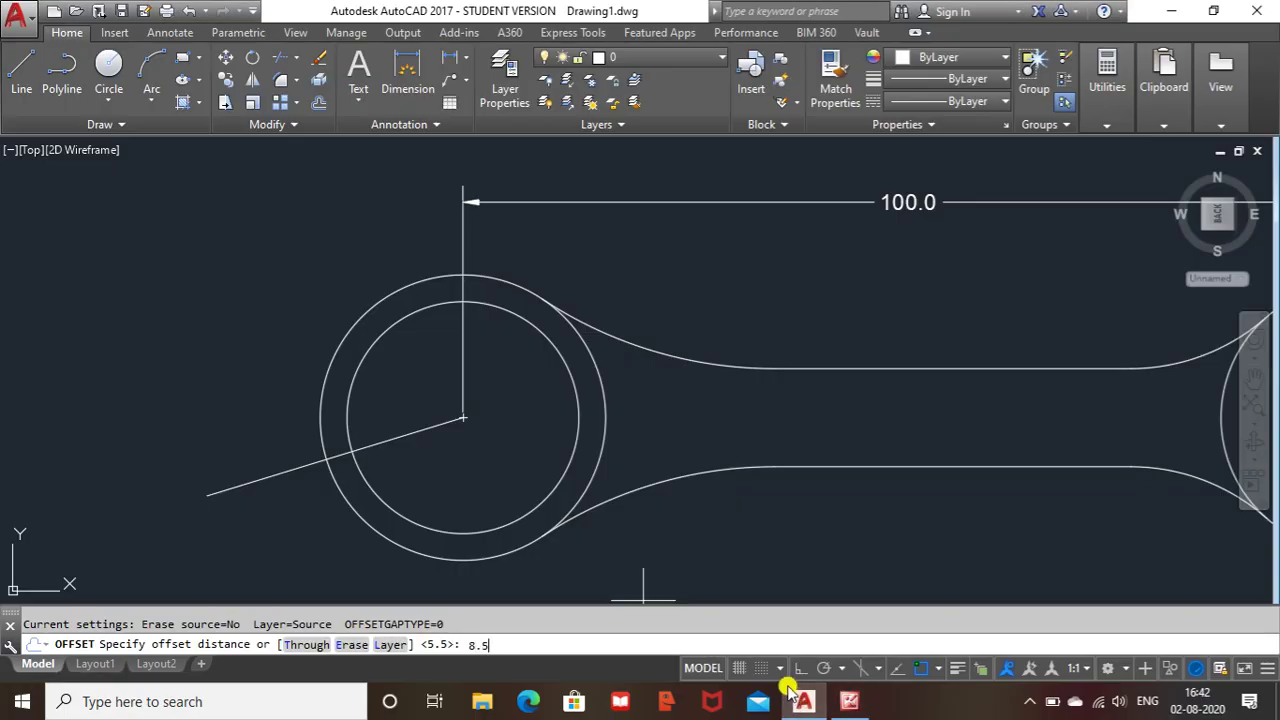
pyautogui.press('Return')
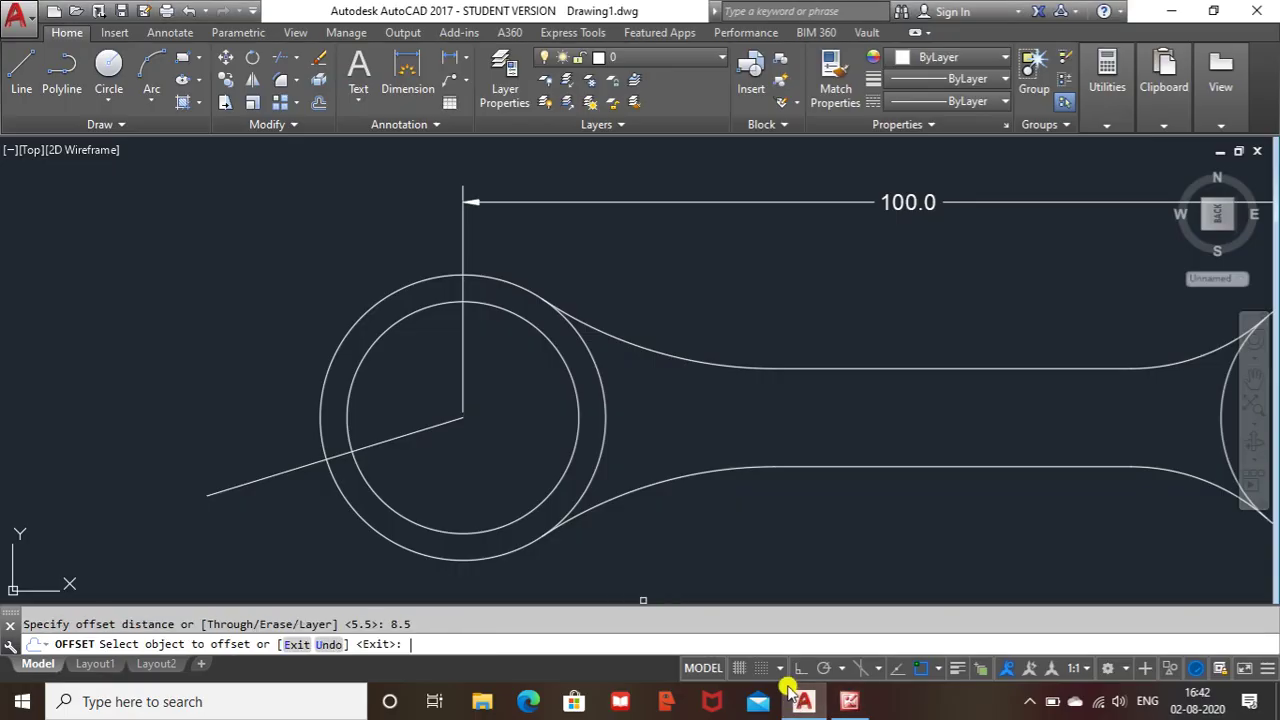
pyautogui.click(280, 471)
pyautogui.click(260, 401)
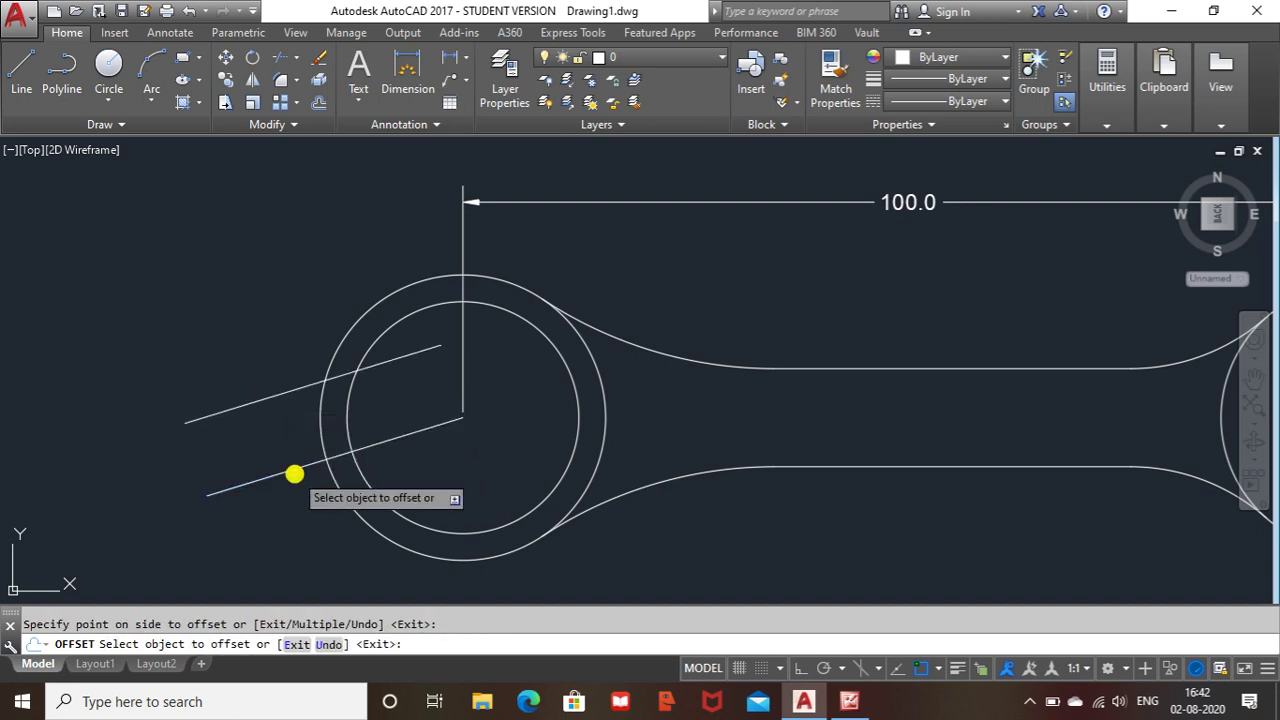
pyautogui.click(294, 471)
pyautogui.click(308, 522)
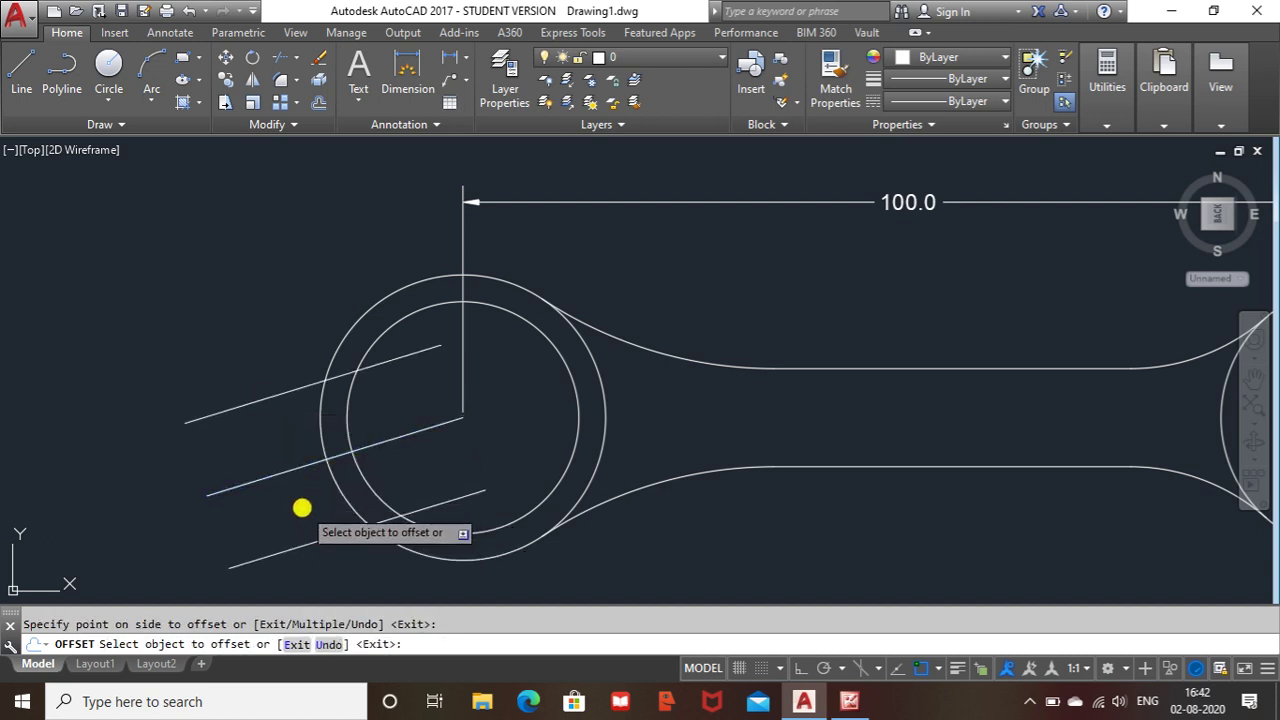
pyautogui.press('Escape')
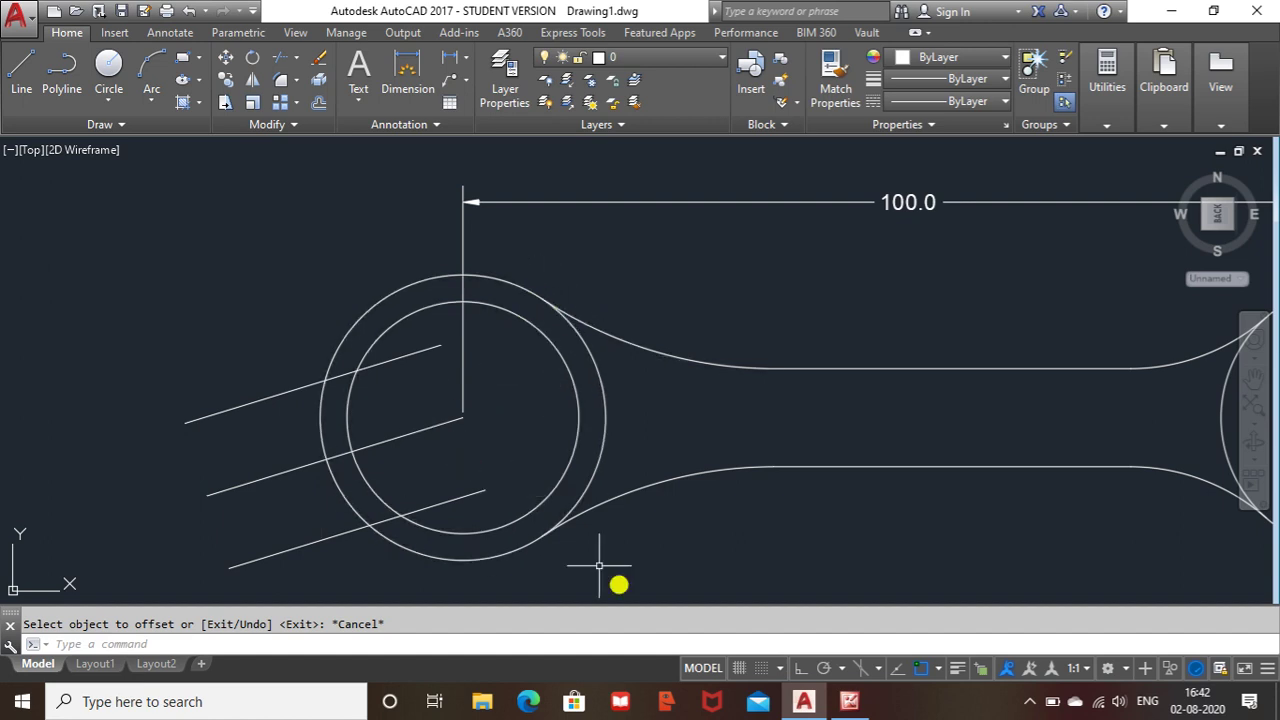
# - Recheck the reference image and move the left inner circle from its centre 3.5 along the inclined line, towards the jaw opening
pyautogui.click(849, 701)
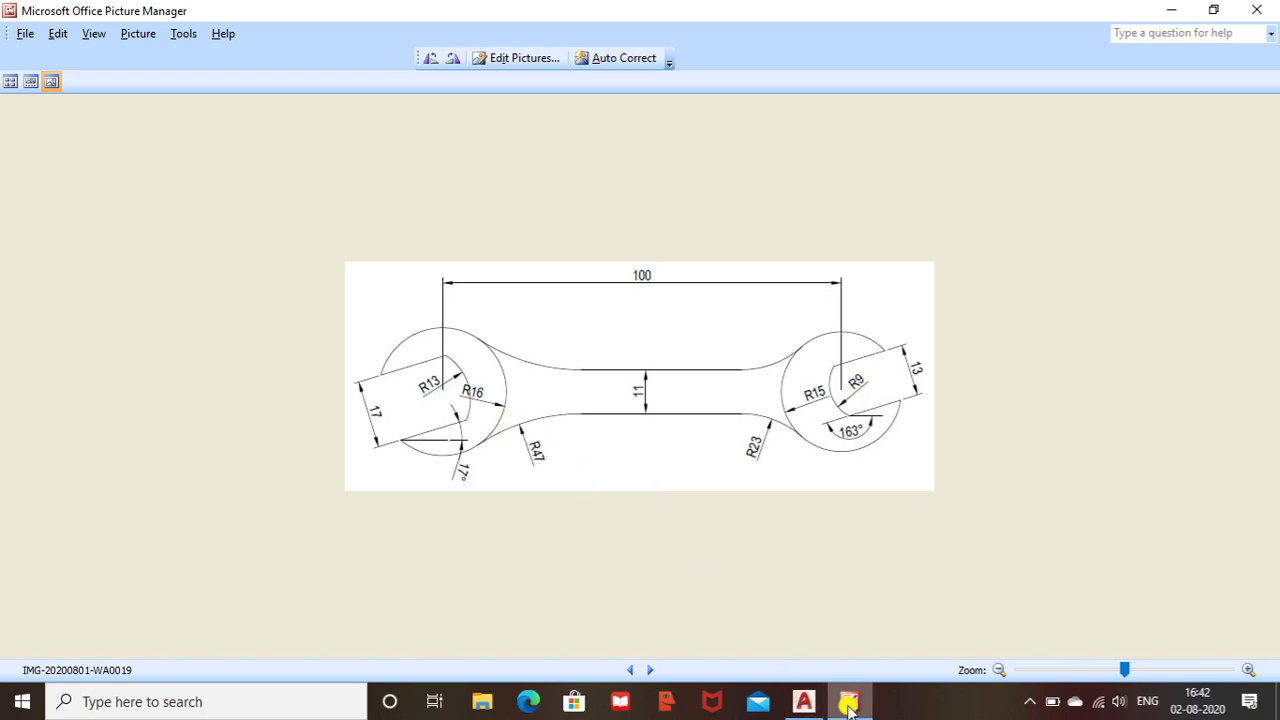
pyautogui.click(804, 701)
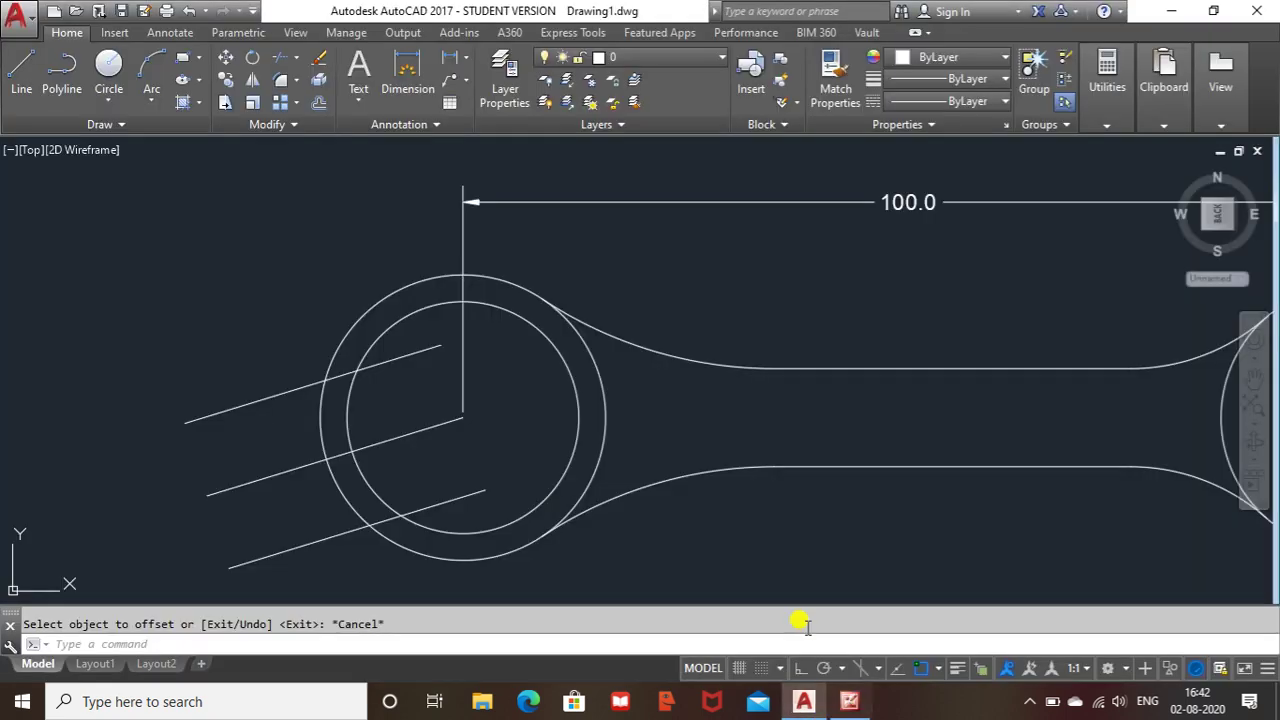
pyautogui.click(545, 346)
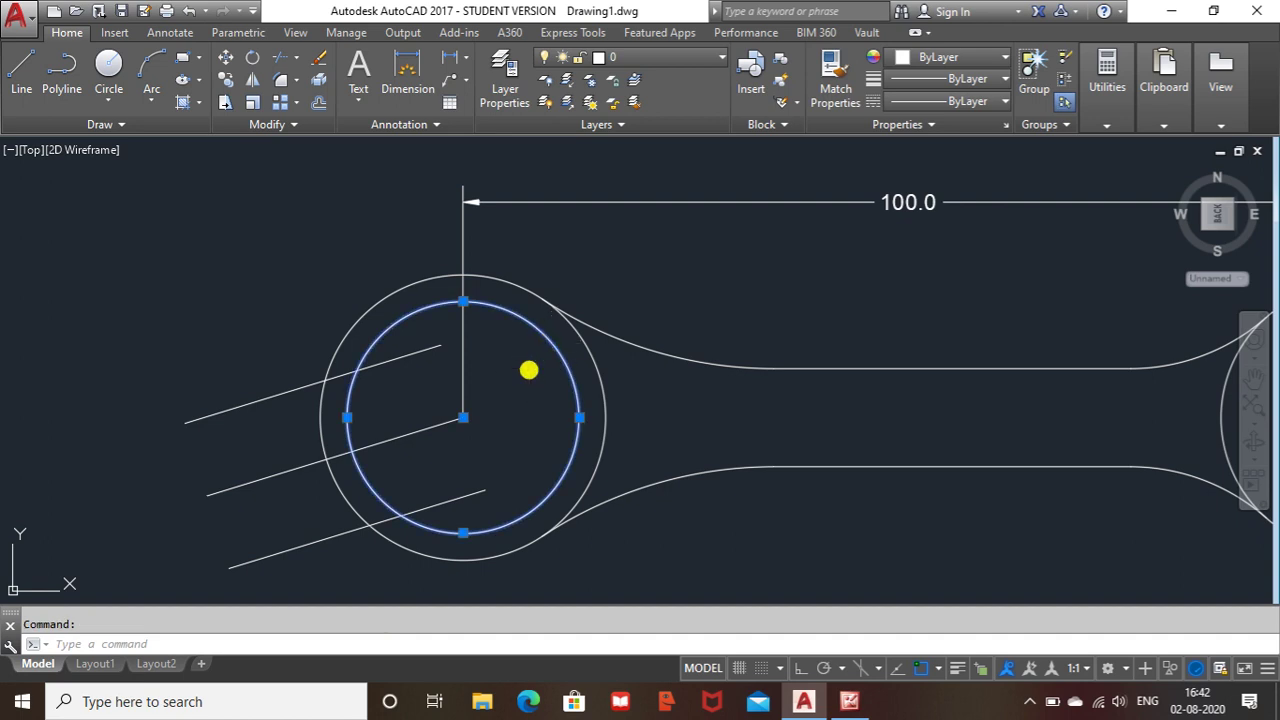
pyautogui.rightClick(530, 370)
pyautogui.click(572, 361)
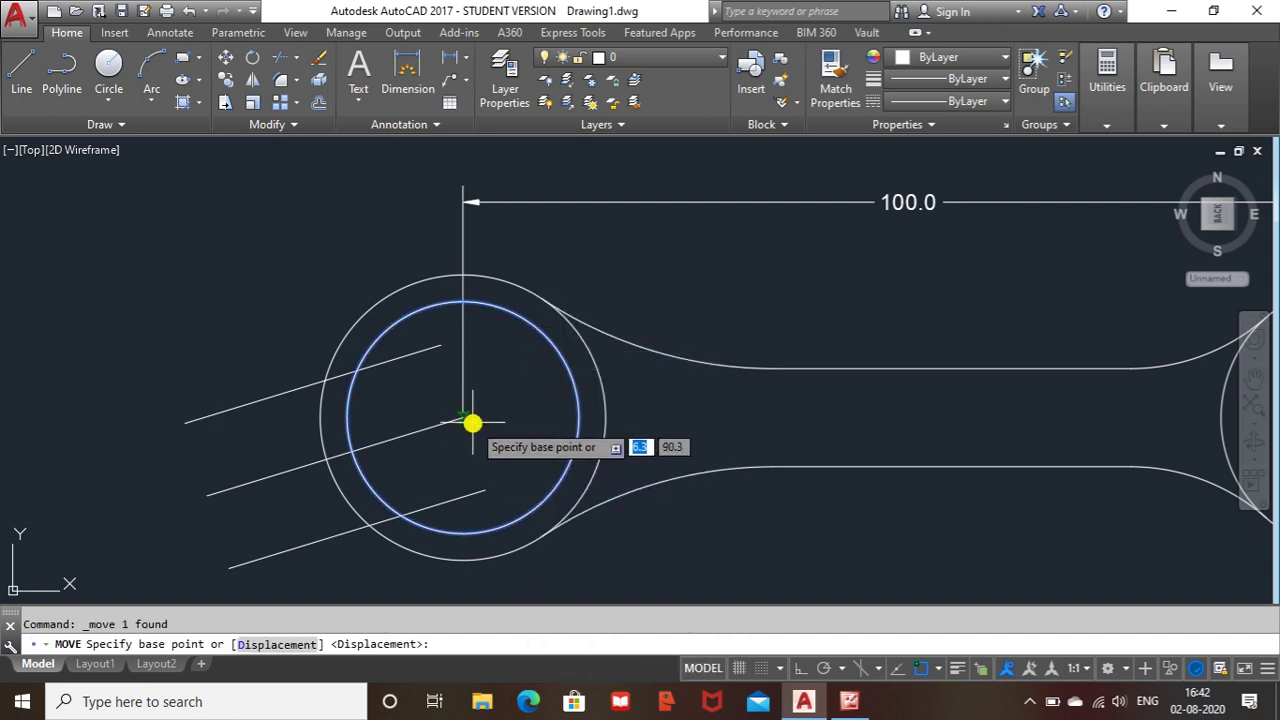
pyautogui.click(464, 420)
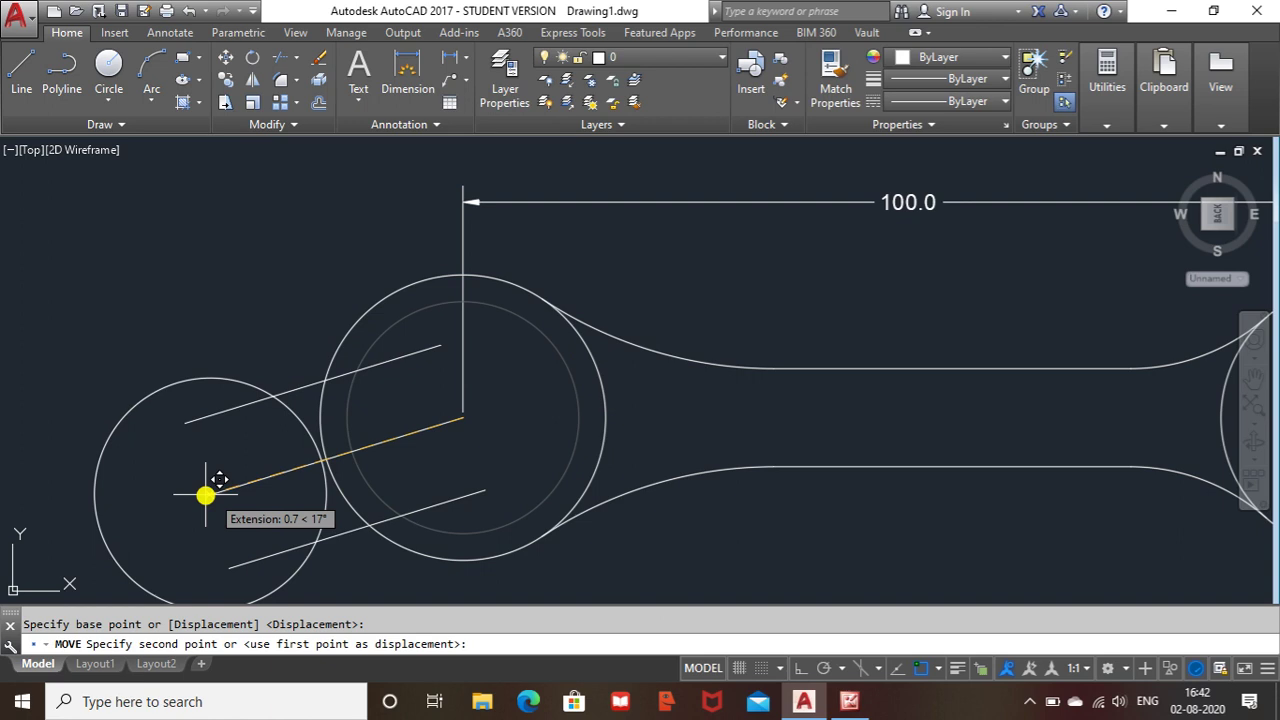
pyautogui.write('3.5')
pyautogui.press('Return')
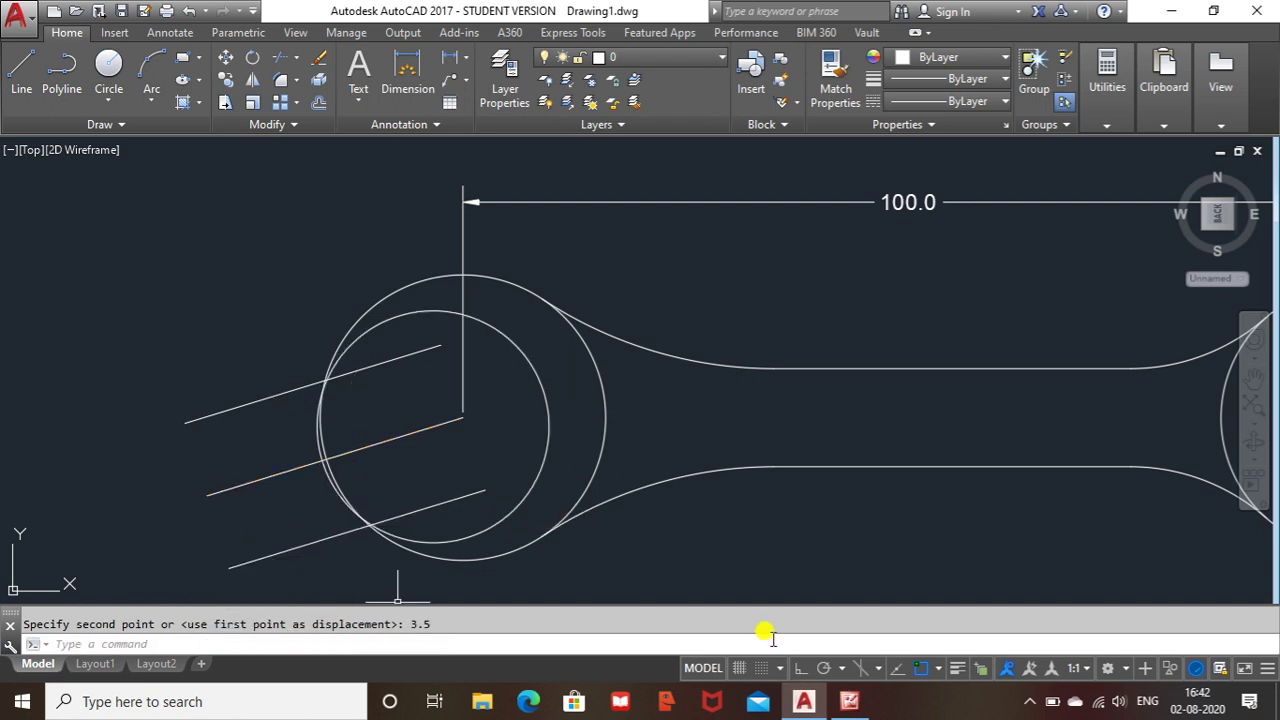
# - Check the reference image's left jaw and move the left inner circle another 1.5 along the inclined line, towards the jaw opening
pyautogui.click(849, 701)
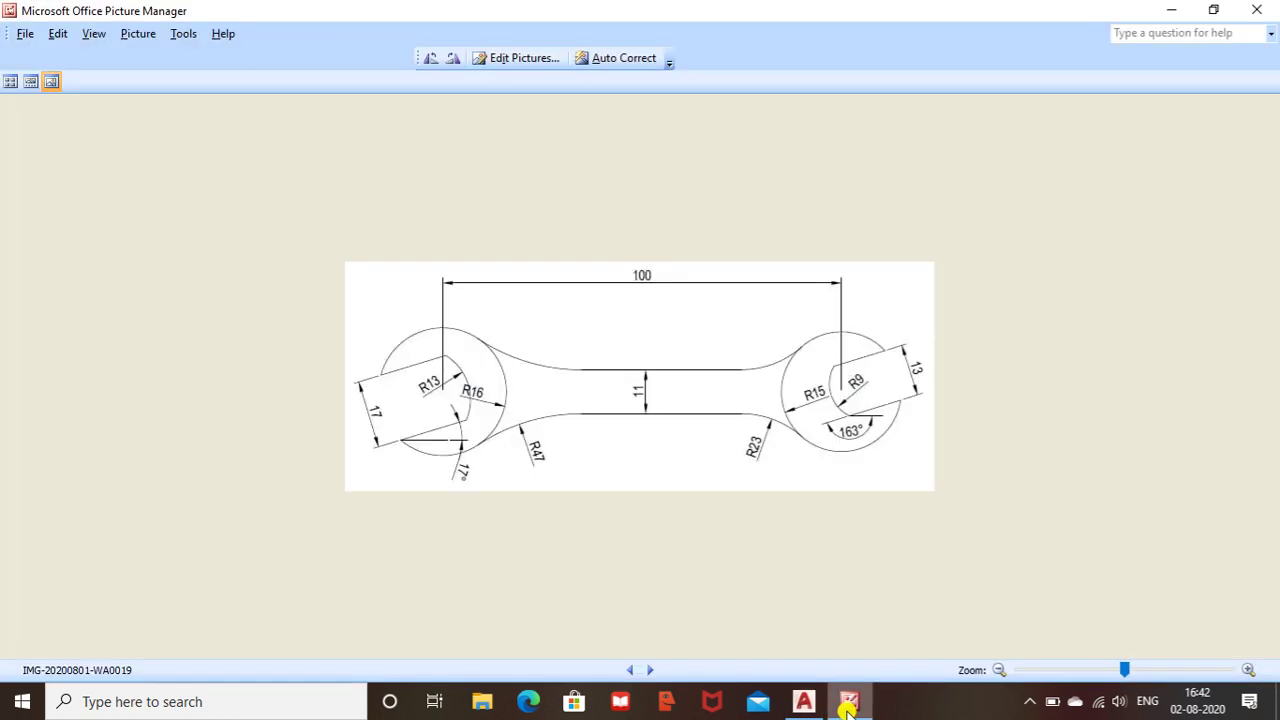
pyautogui.click(848, 702)
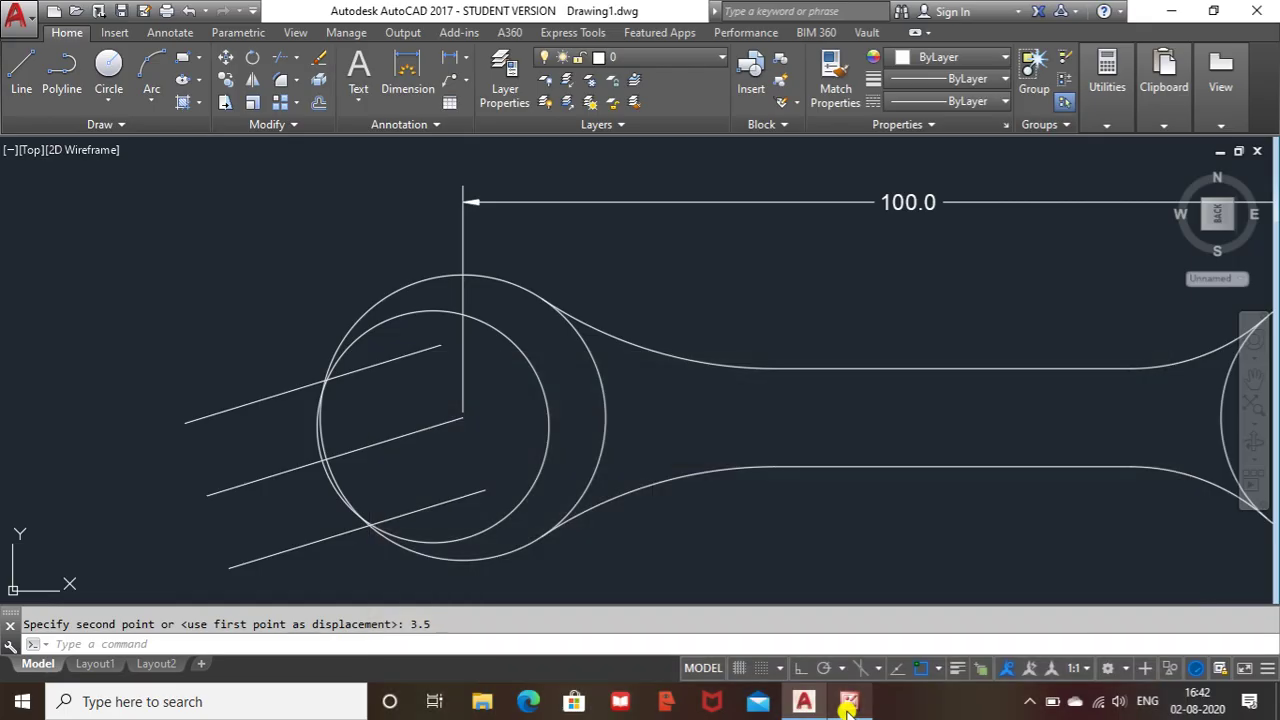
pyautogui.click(848, 703)
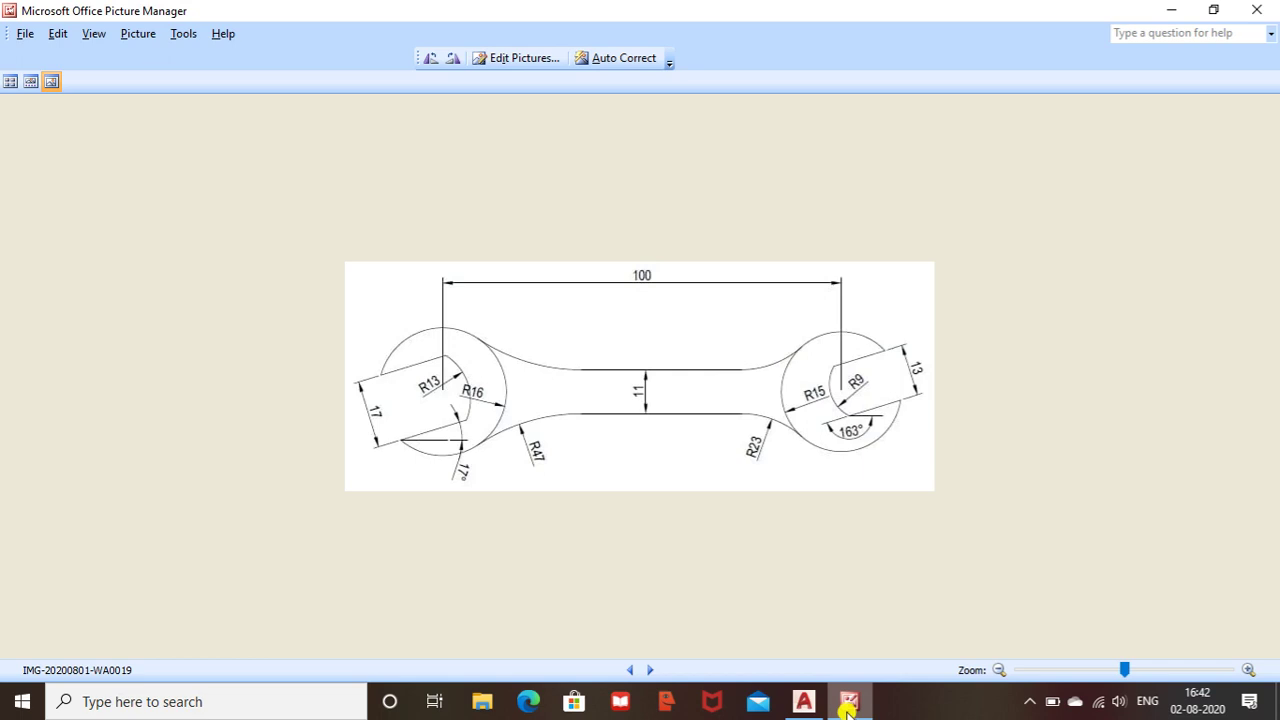
pyautogui.click(846, 705)
pyautogui.click(521, 354)
pyautogui.rightClick(496, 398)
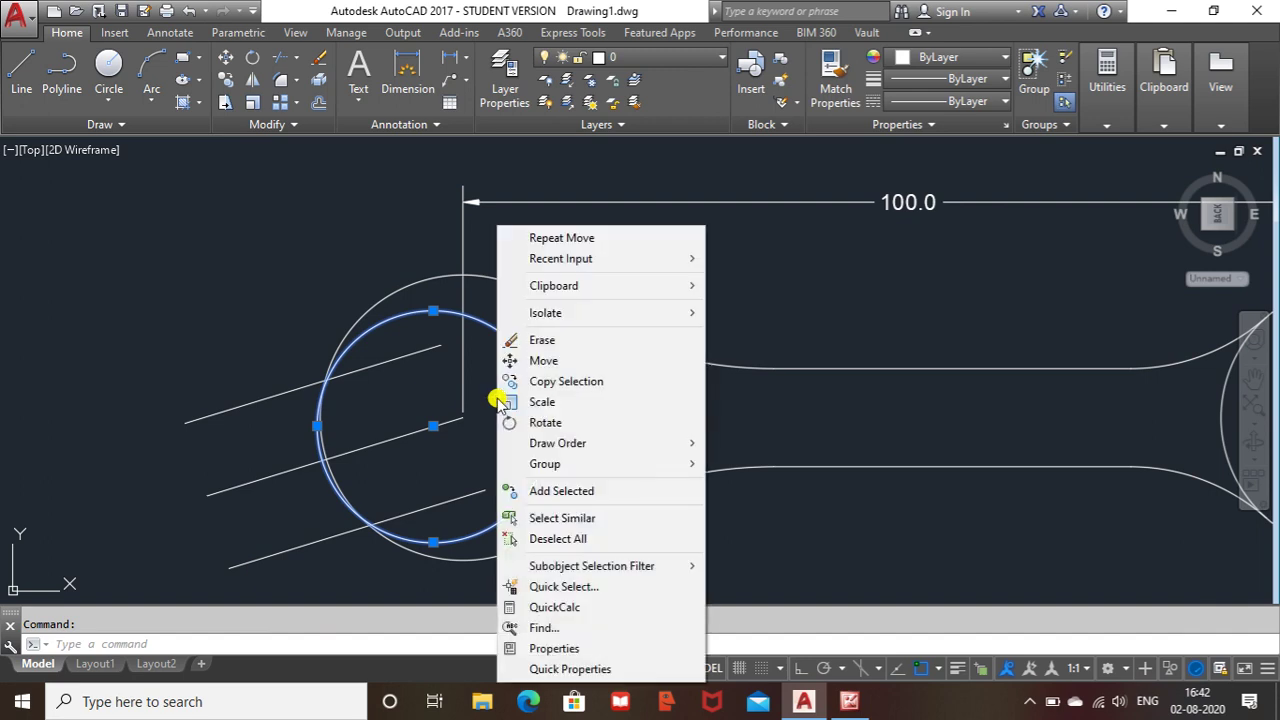
pyautogui.click(543, 360)
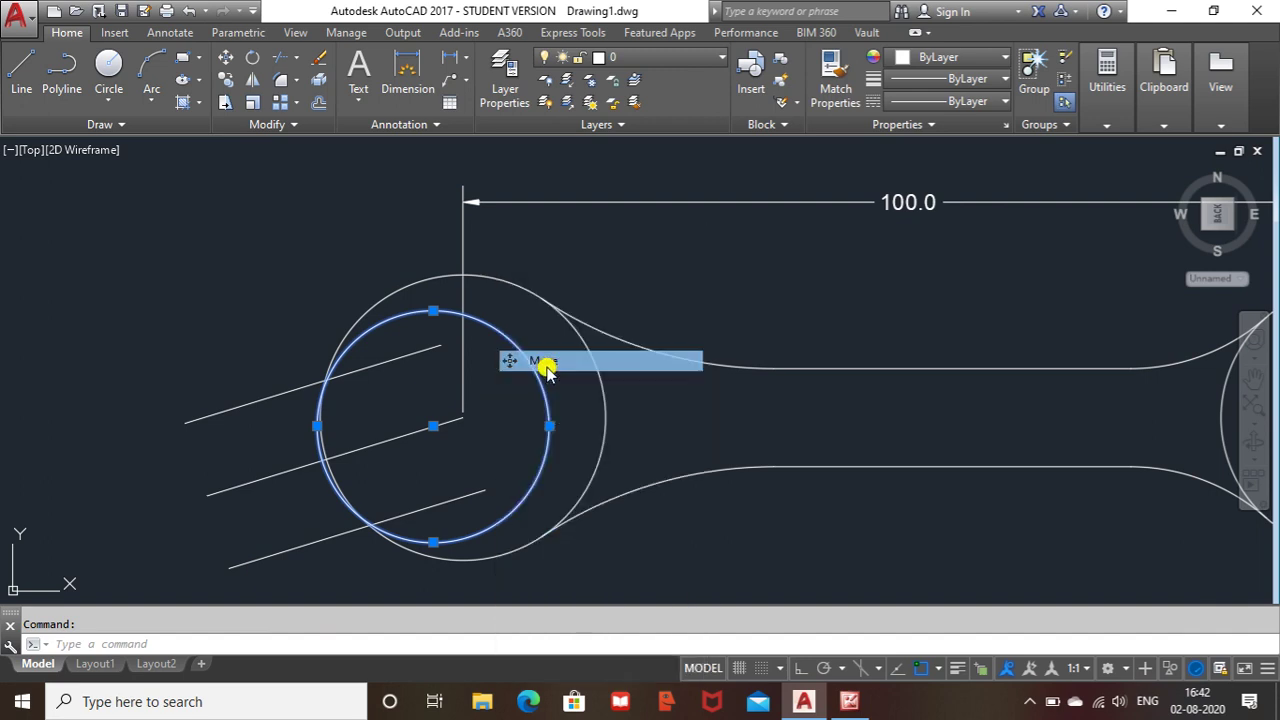
pyautogui.click(463, 423)
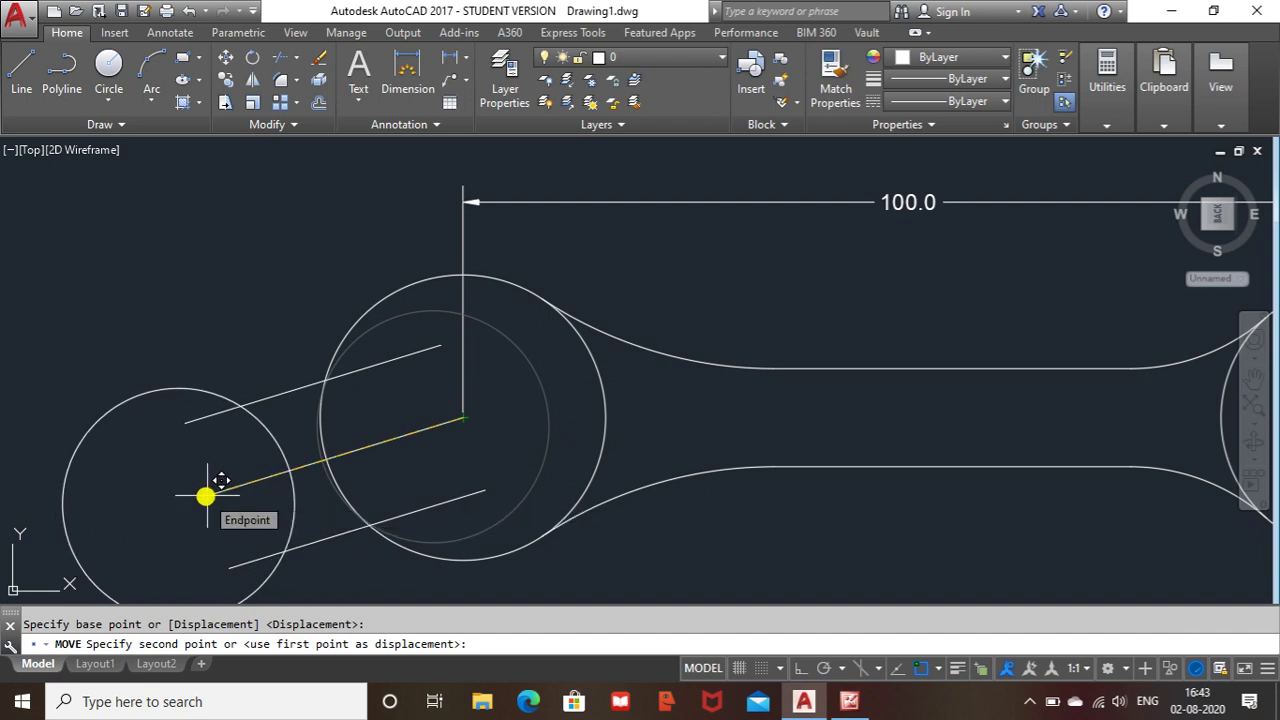
pyautogui.write('15')
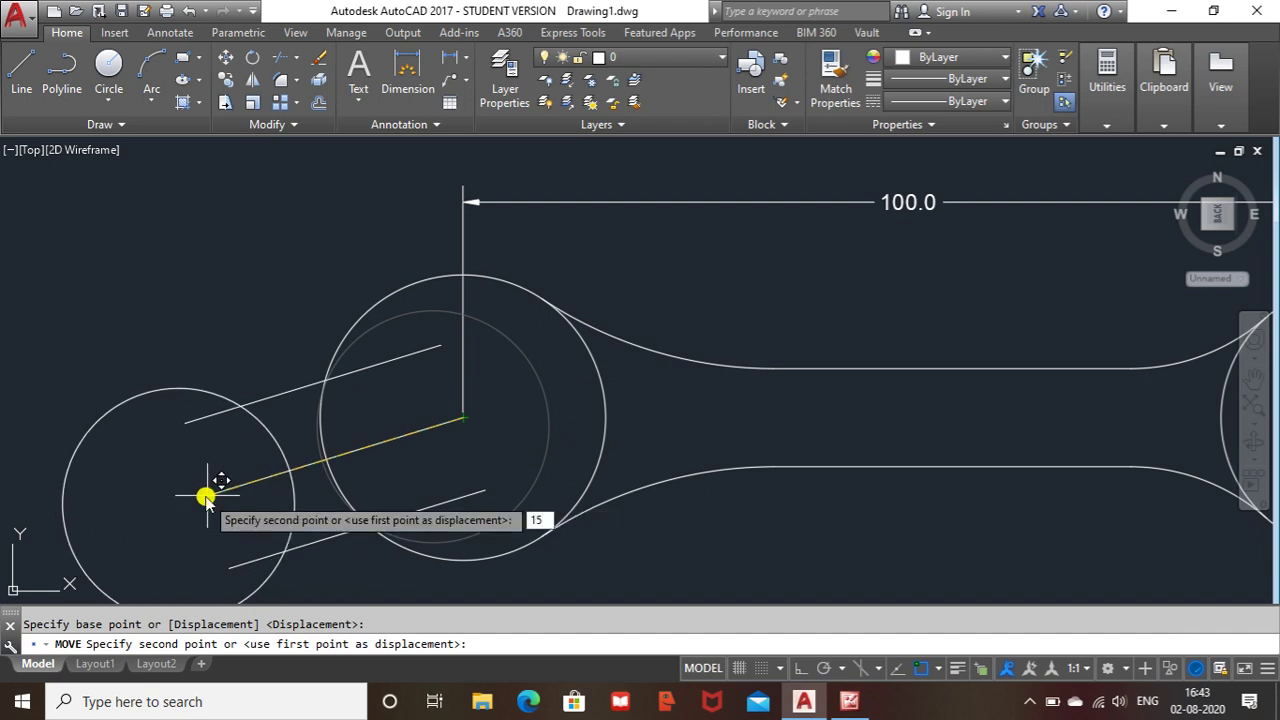
pyautogui.write('5')
pyautogui.press('Return')
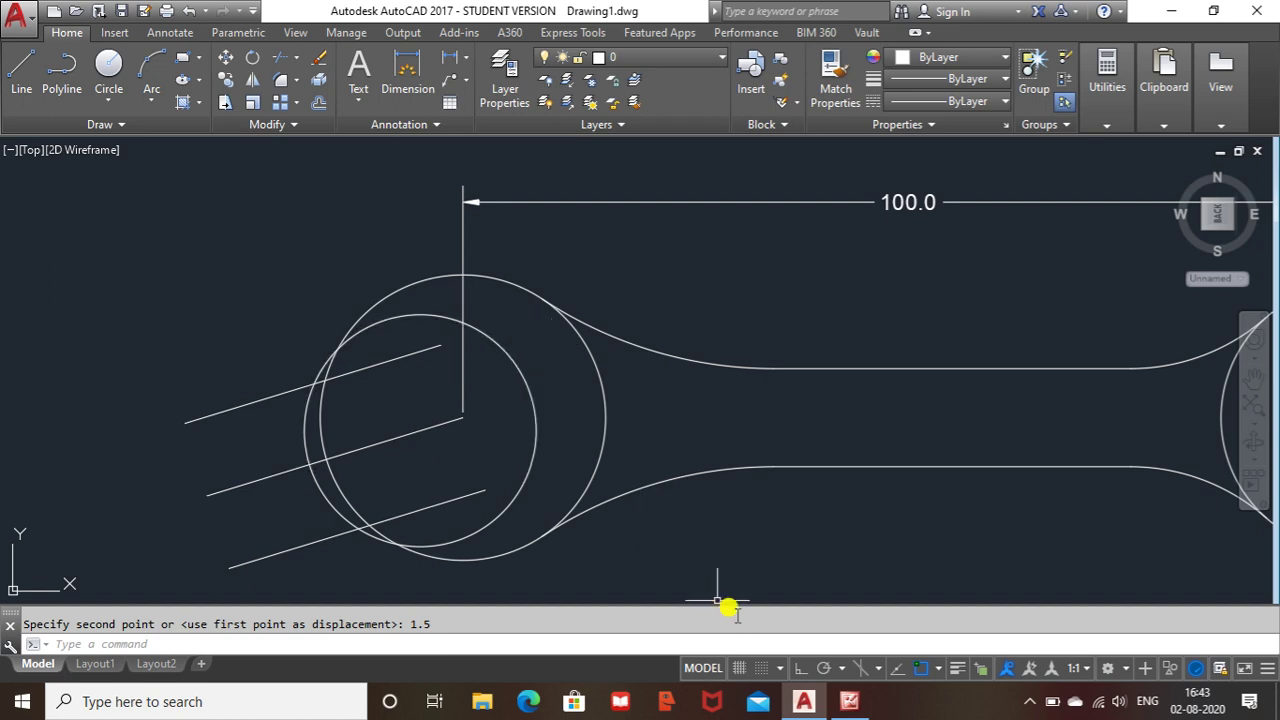
# - Recheck the reference image and extend the upper and lower offset lines to the far side of the left inner circle
pyautogui.click(850, 702)
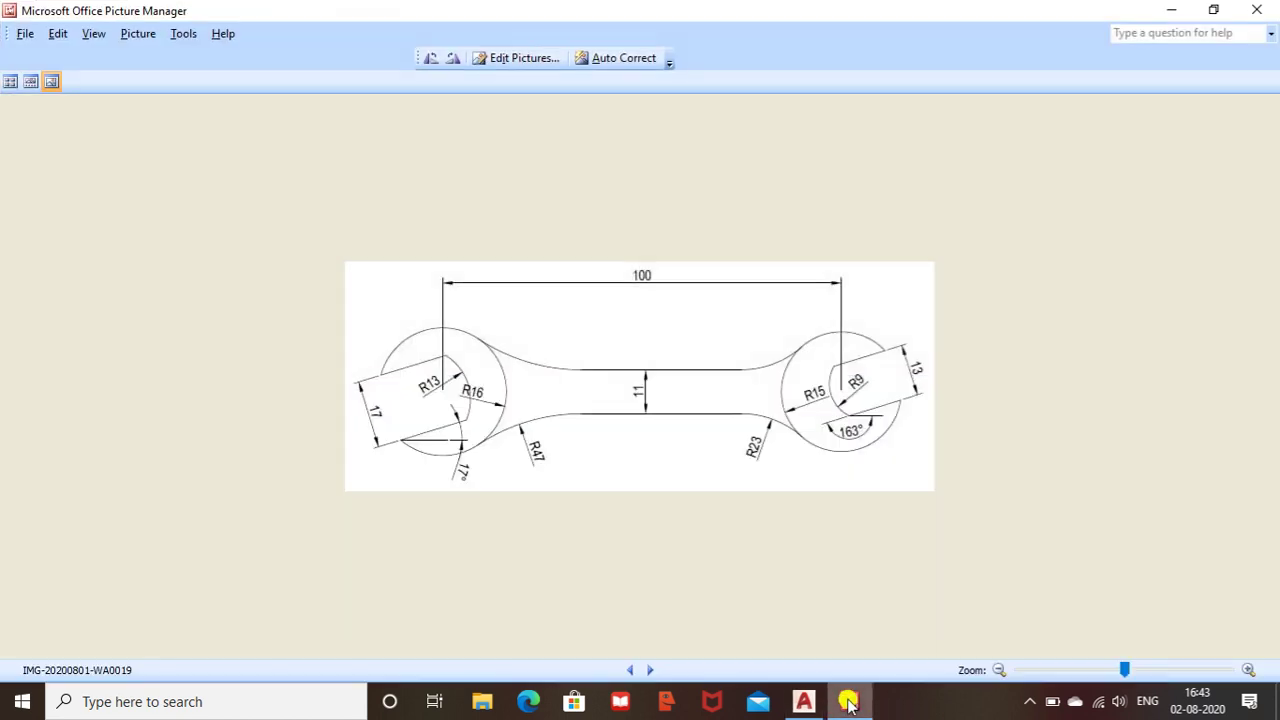
pyautogui.click(849, 701)
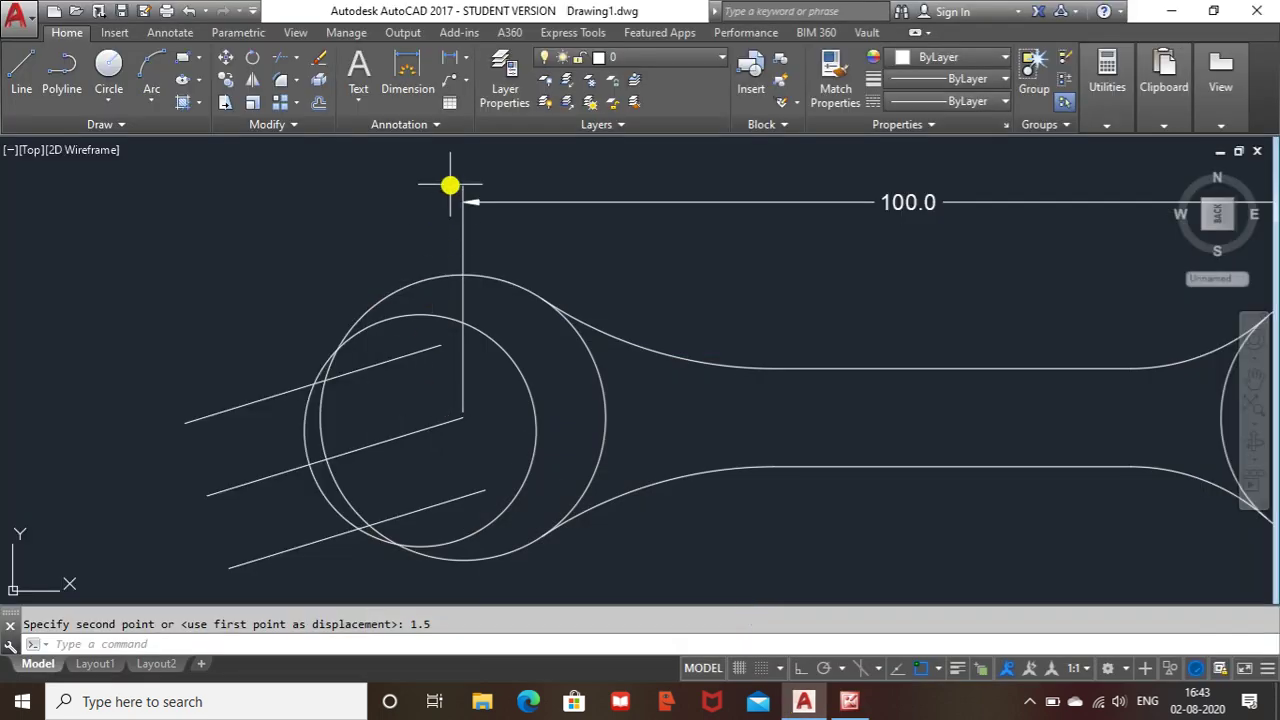
pyautogui.click(297, 64)
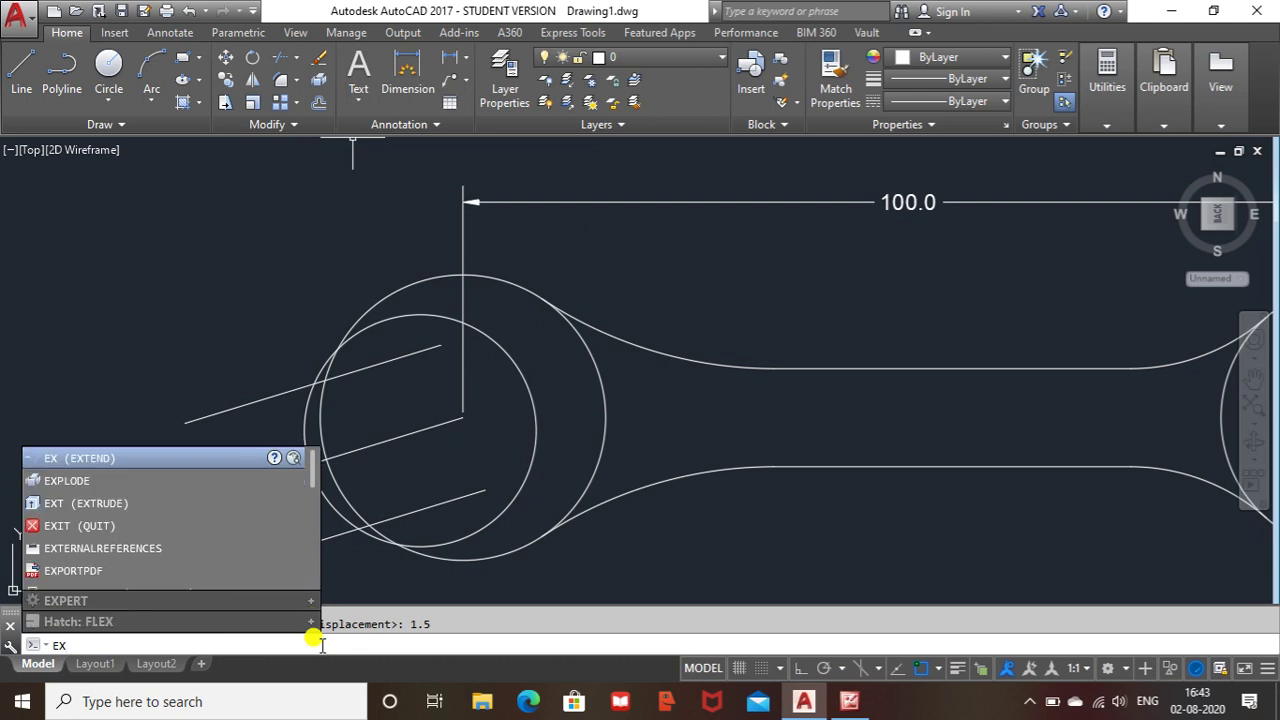
pyautogui.press('Return')
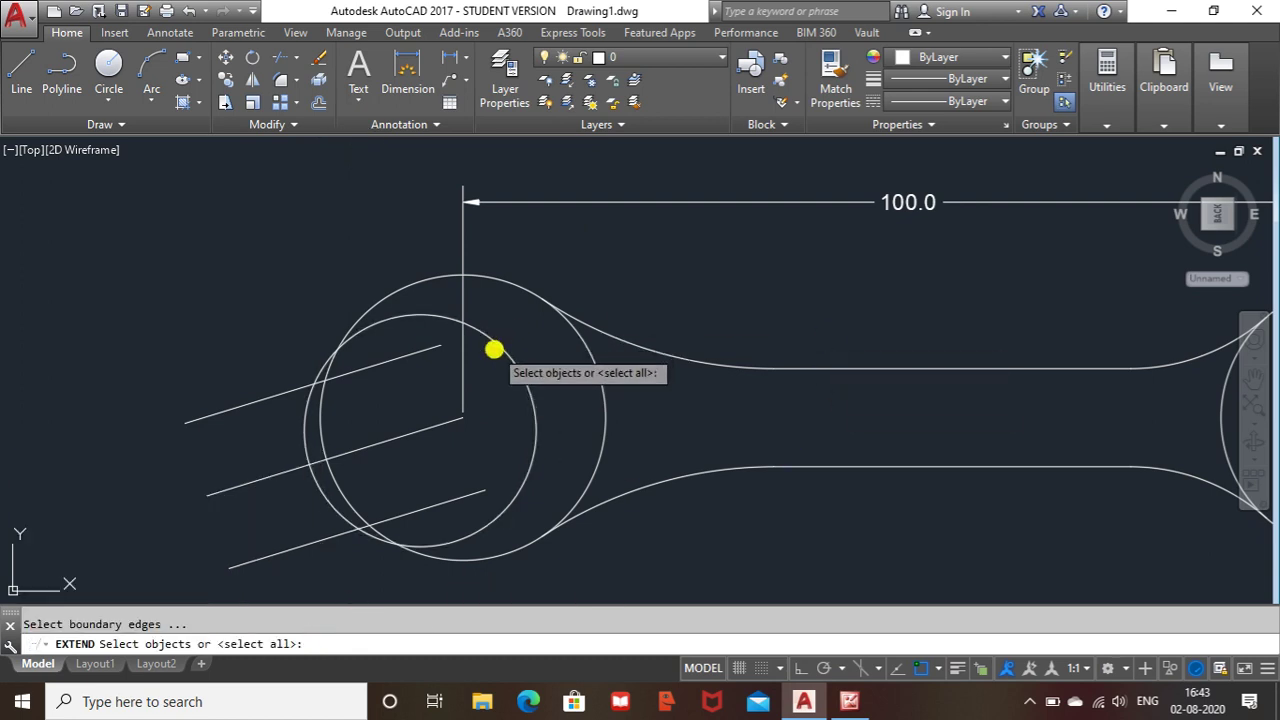
pyautogui.click(494, 349)
pyautogui.press('Return')
pyautogui.click(438, 347)
pyautogui.click(505, 486)
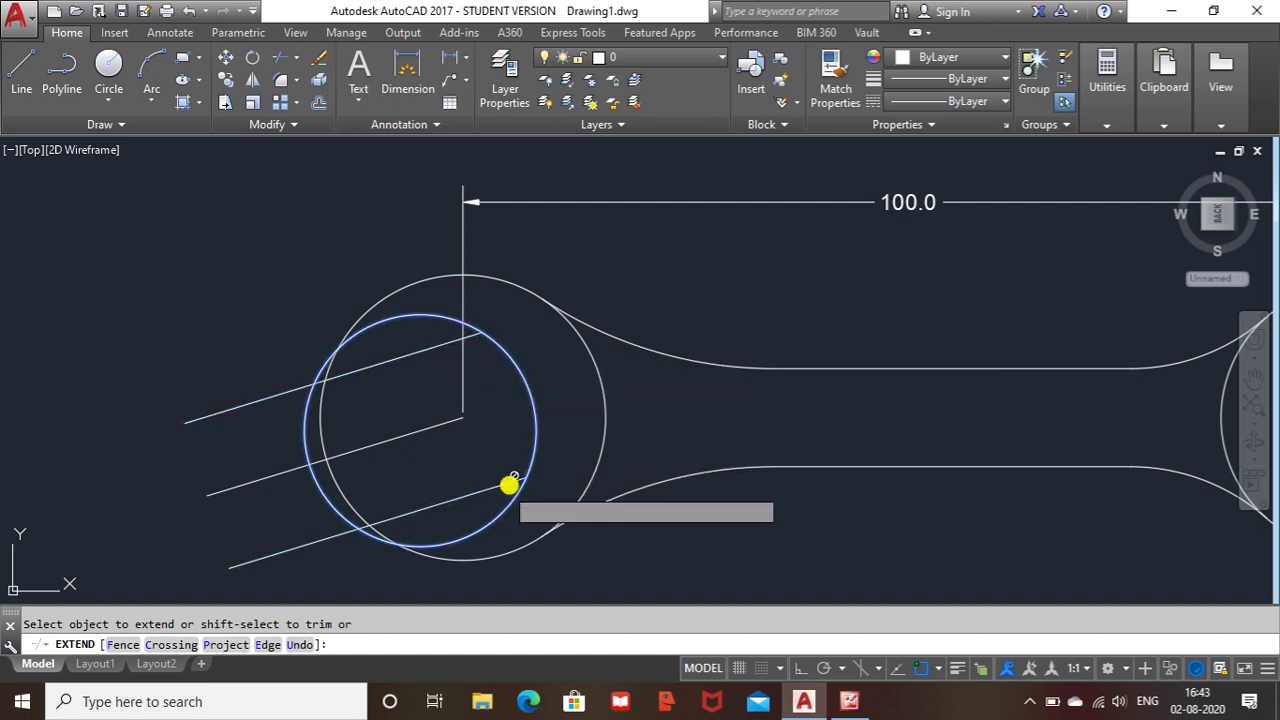
pyautogui.press('Escape')
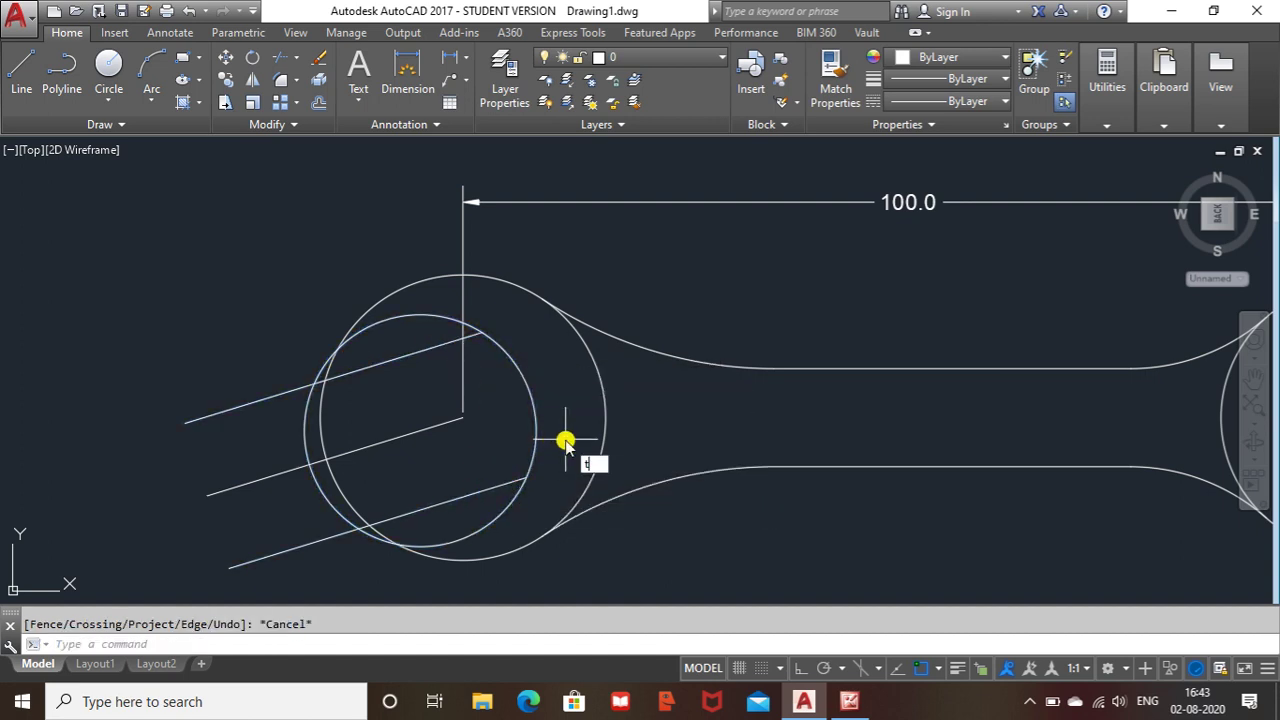
# - Try trimming both left circles between the offset lines and the points where the circles cross, above and below the jaw opening
pyautogui.press('Return')
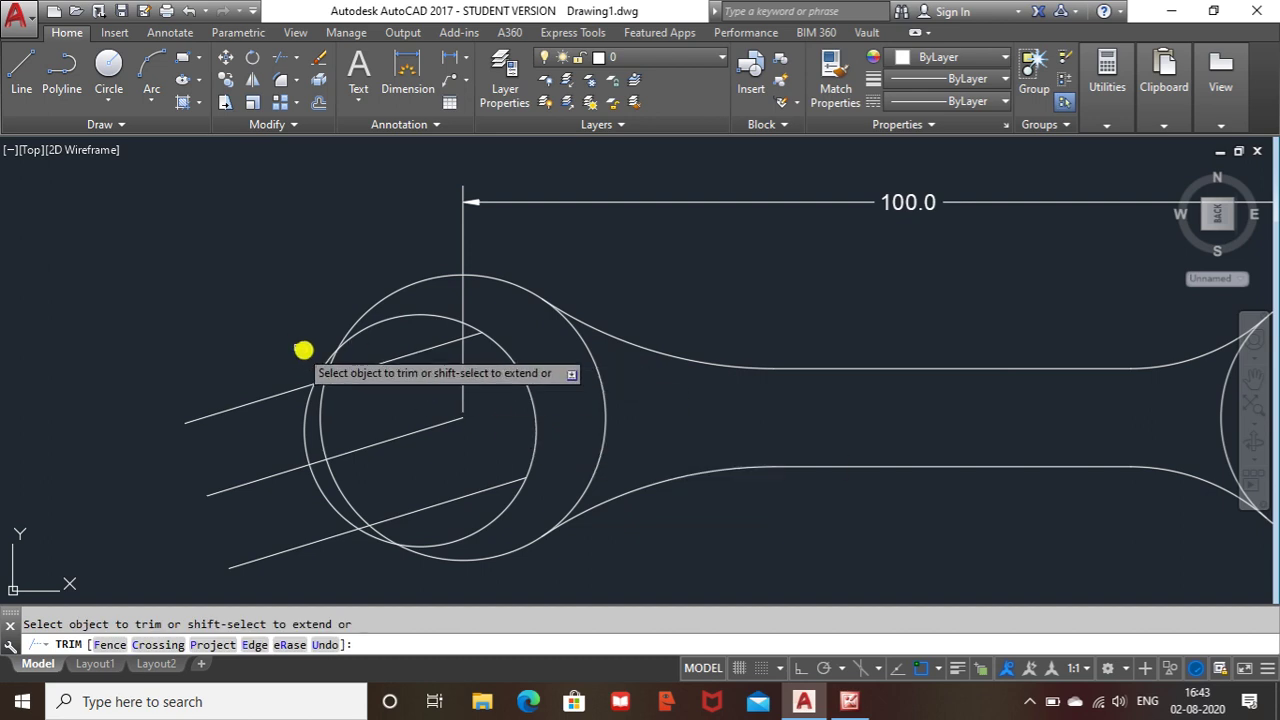
pyautogui.scroll(4, 330, 348)
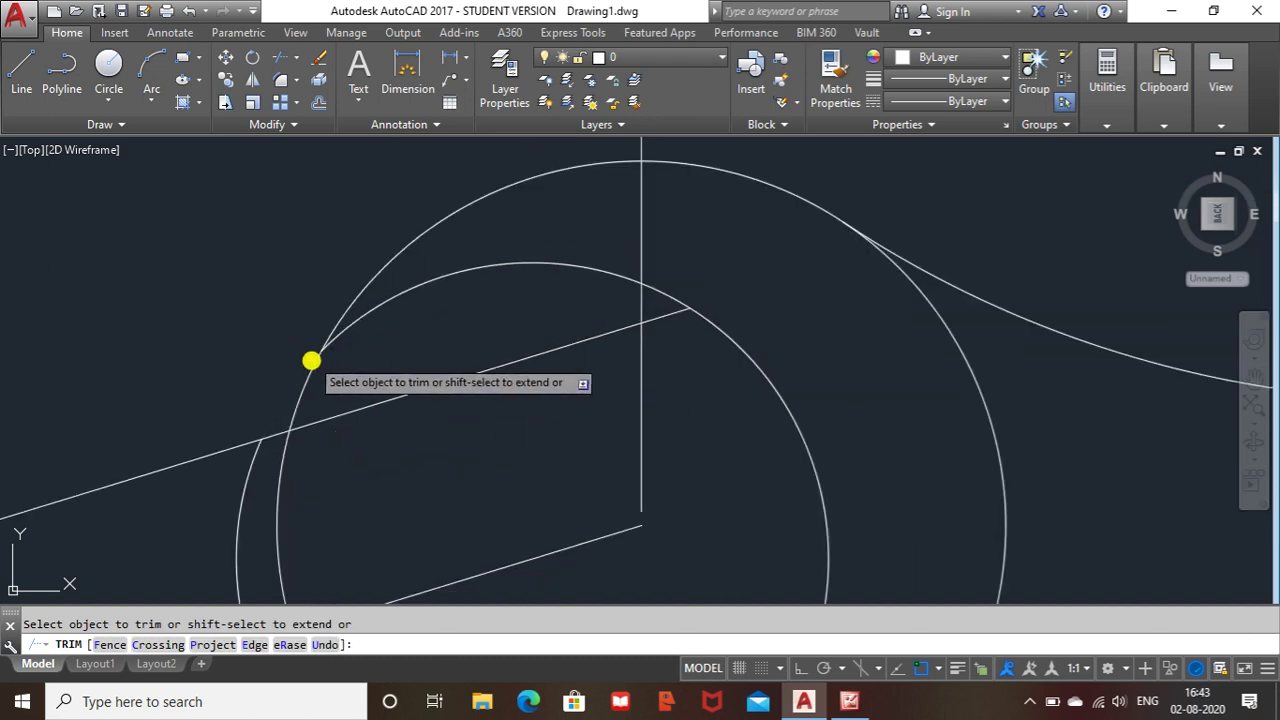
pyautogui.scroll(-2, 340, 365)
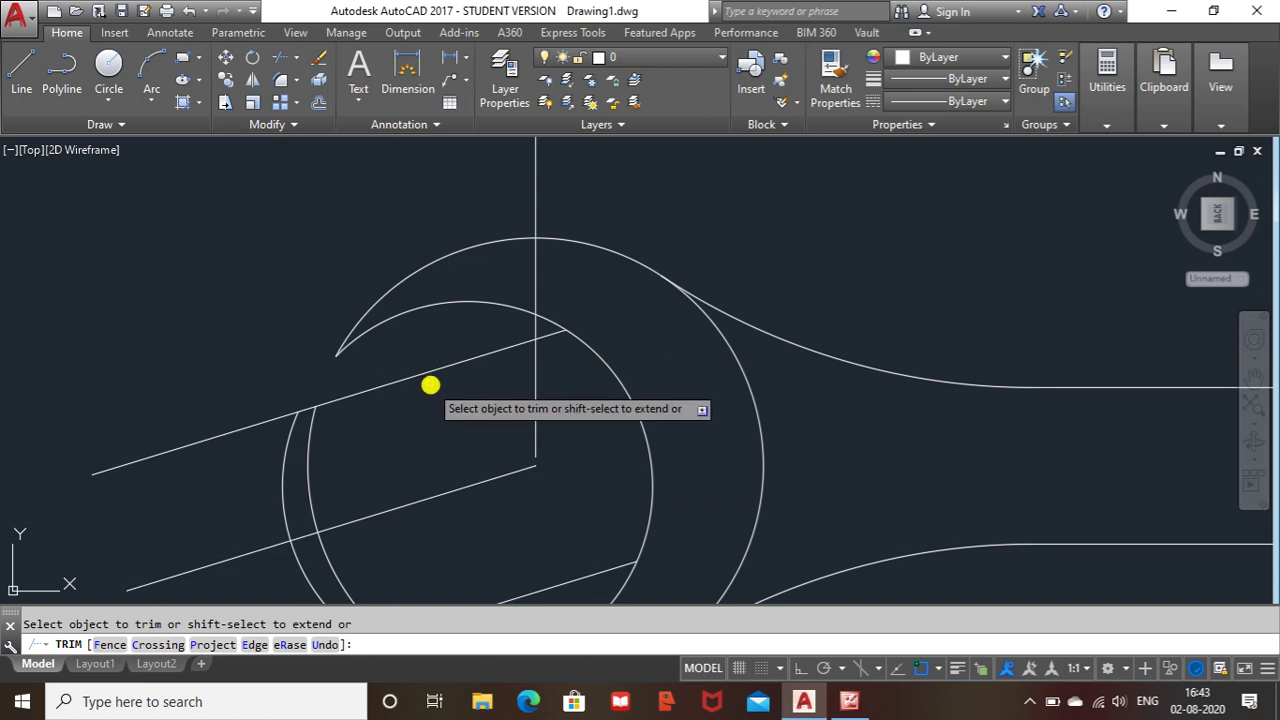
pyautogui.scroll(-3, 500, 360)
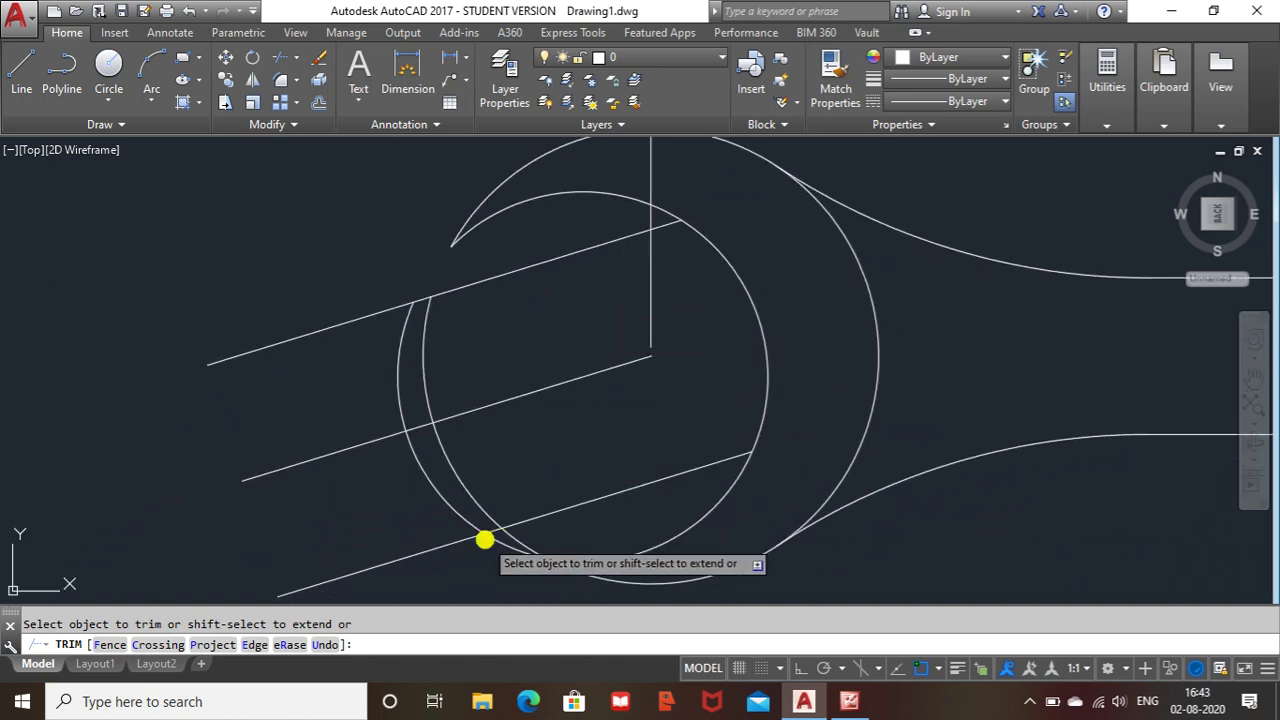
pyautogui.click(525, 550)
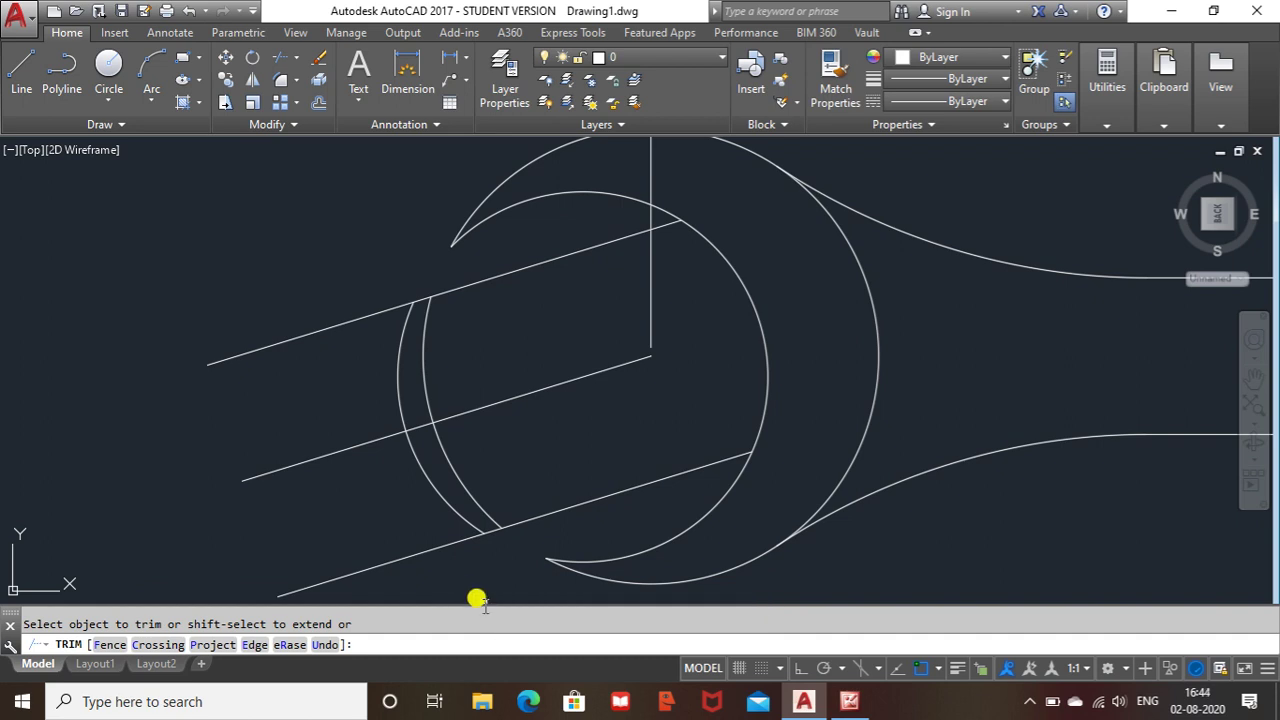
pyautogui.press('Escape')
# - Erase the three inclined lines and the two leftover arcs across the left jaw opening
pyautogui.click(492, 280)
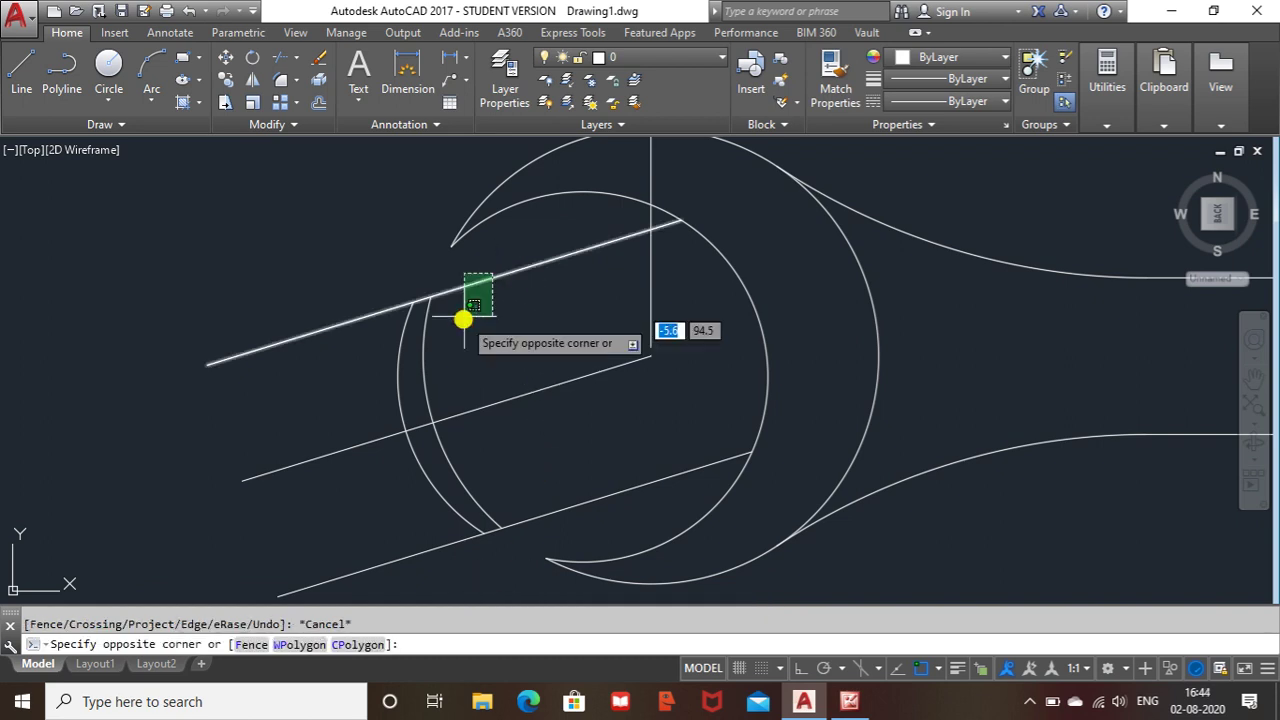
pyautogui.click(372, 557)
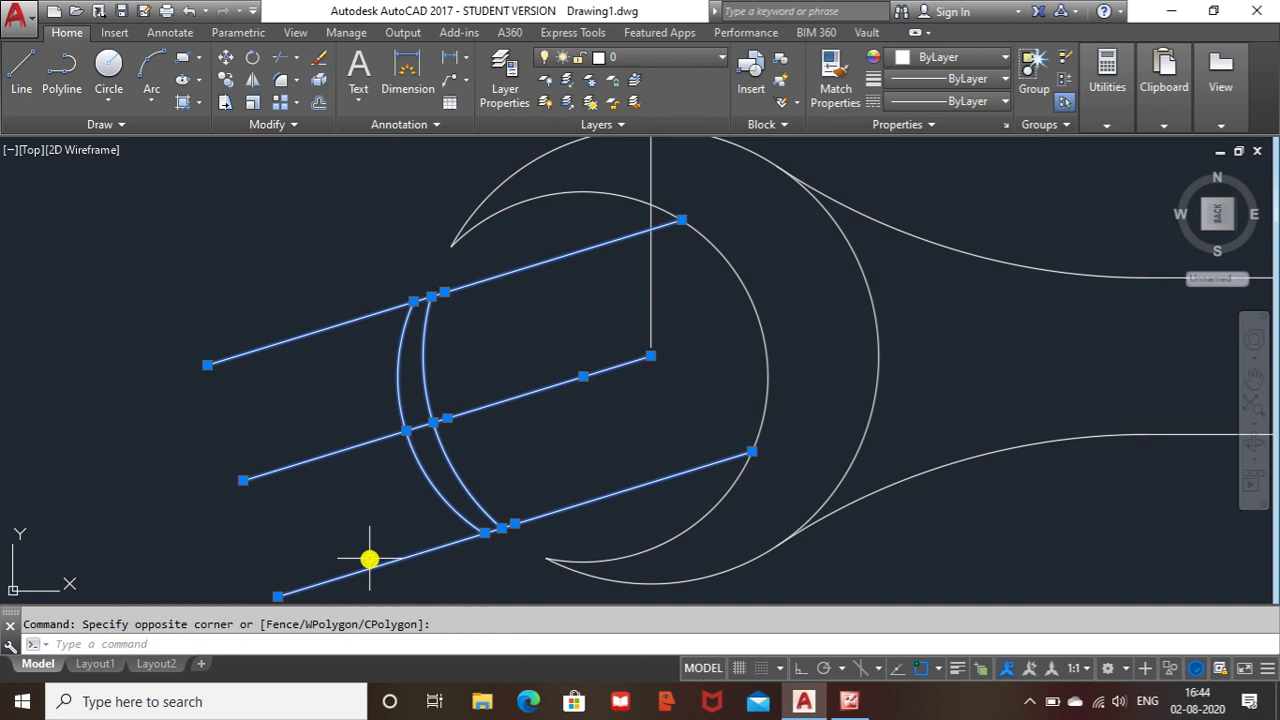
pyautogui.press('Delete')
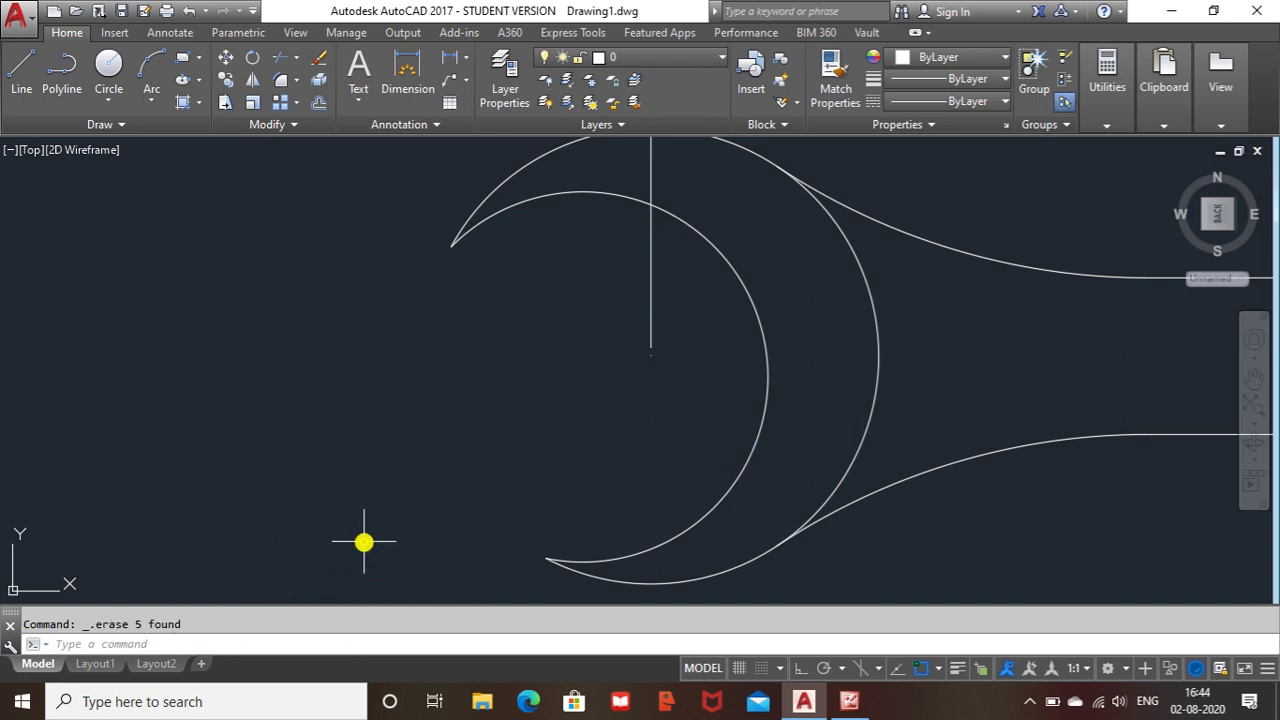
pyautogui.scroll(-2, 363, 542)
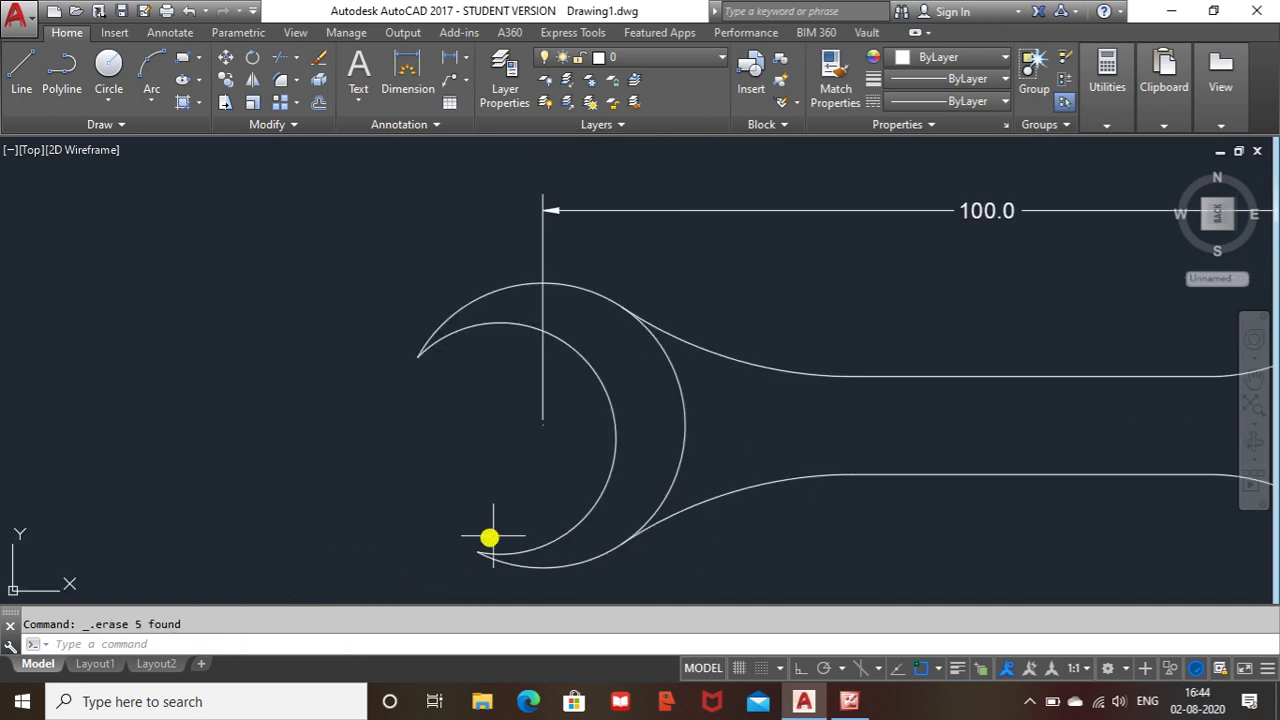
# - Compare the left jaw with the reference image and undo the last erase and trim
pyautogui.click(846, 703)
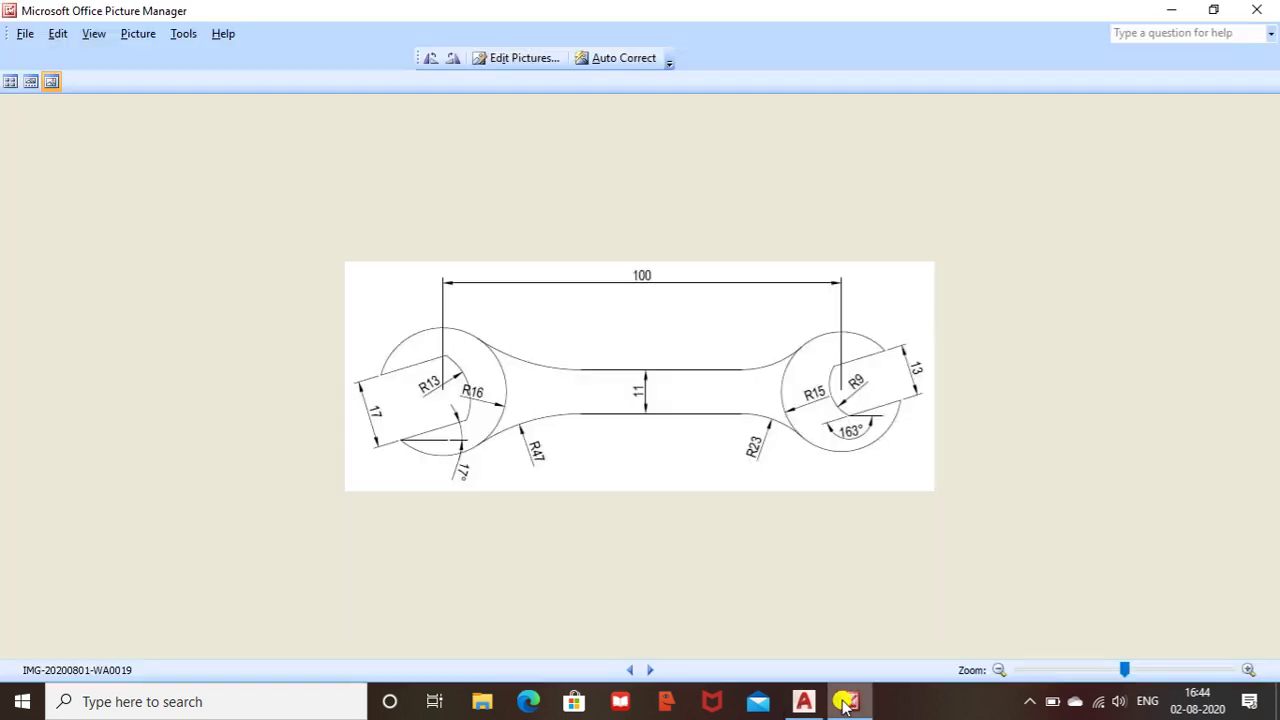
pyautogui.click(846, 703)
pyautogui.click(846, 703)
pyautogui.click(846, 703)
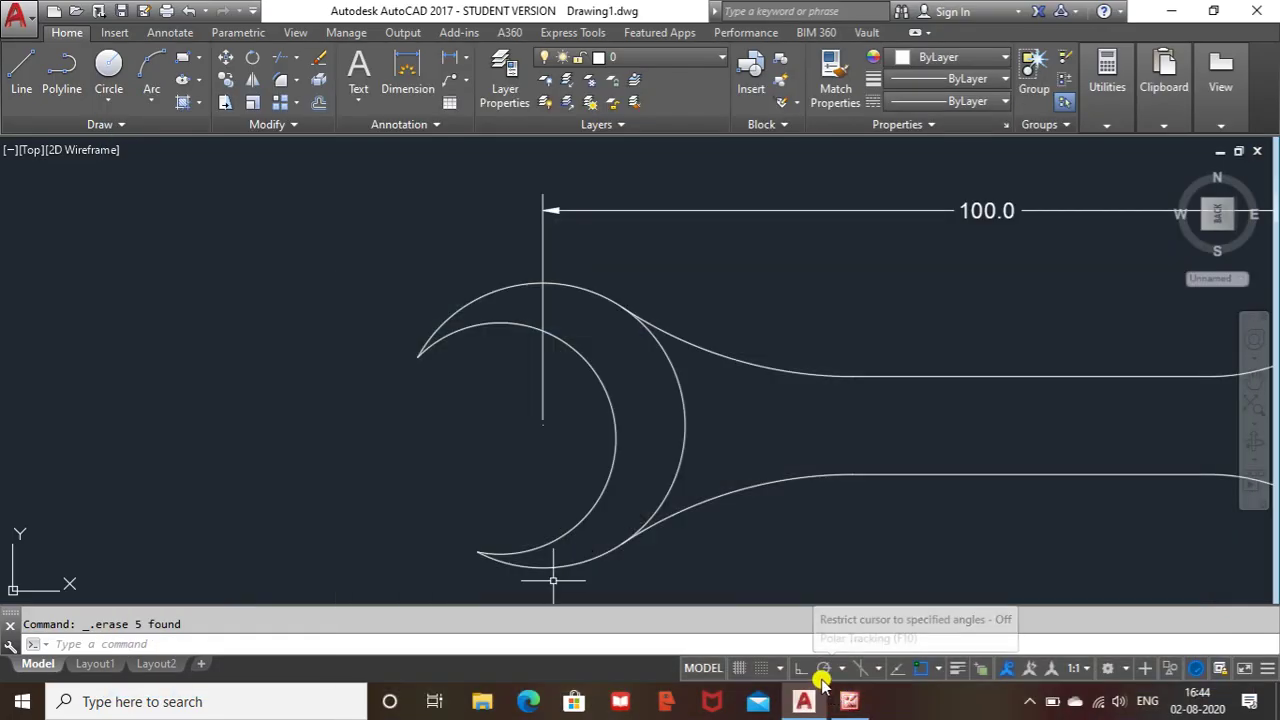
pyautogui.scroll(2, 553, 580)
pyautogui.hotkey('ctrl', 'z')
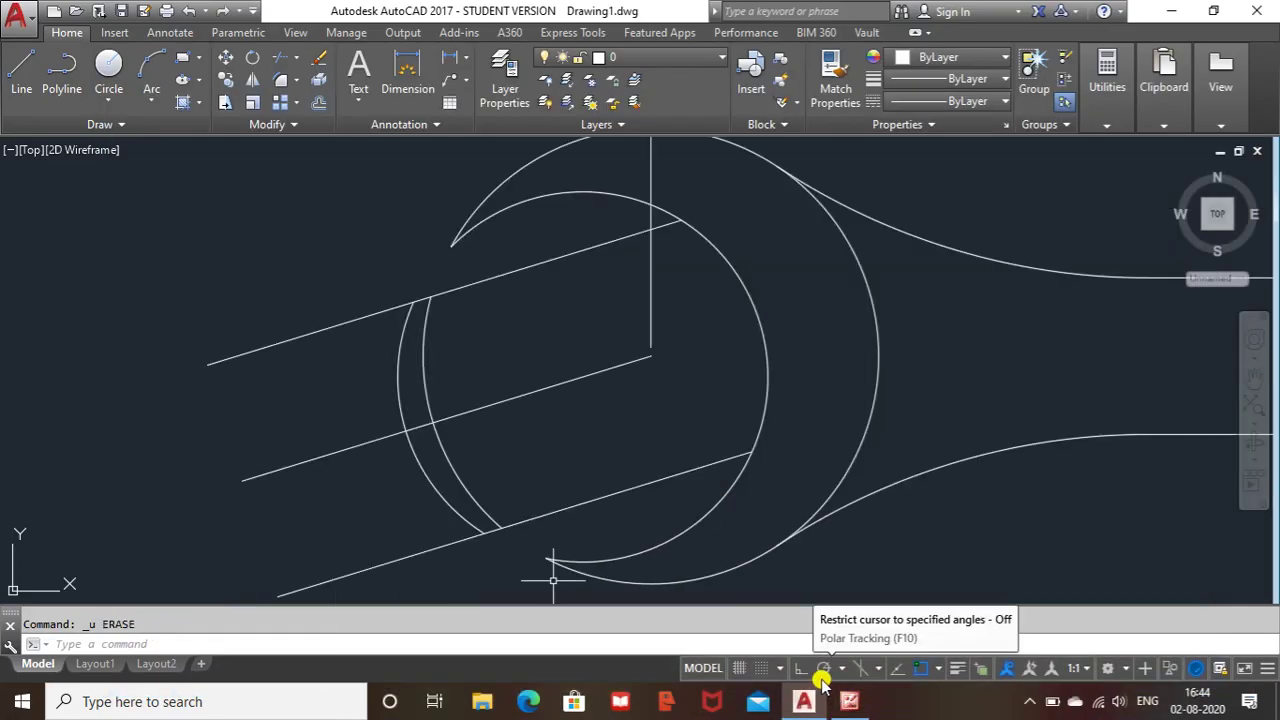
pyautogui.hotkey('ctrl', 'z')
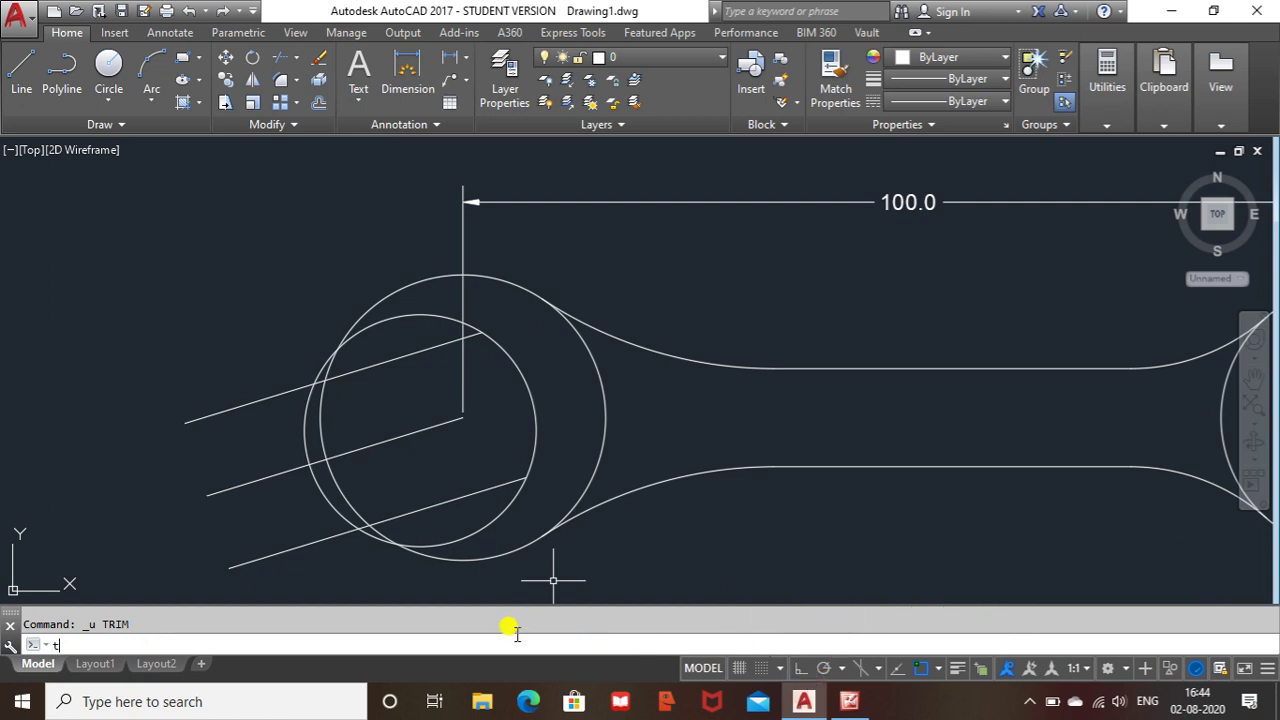
# - Trim away the left inner circle's arc above the upper offset line, both outside and inside the outer circle
pyautogui.press('Return')
pyautogui.press('Return')
pyautogui.scroll(2, 290, 400)
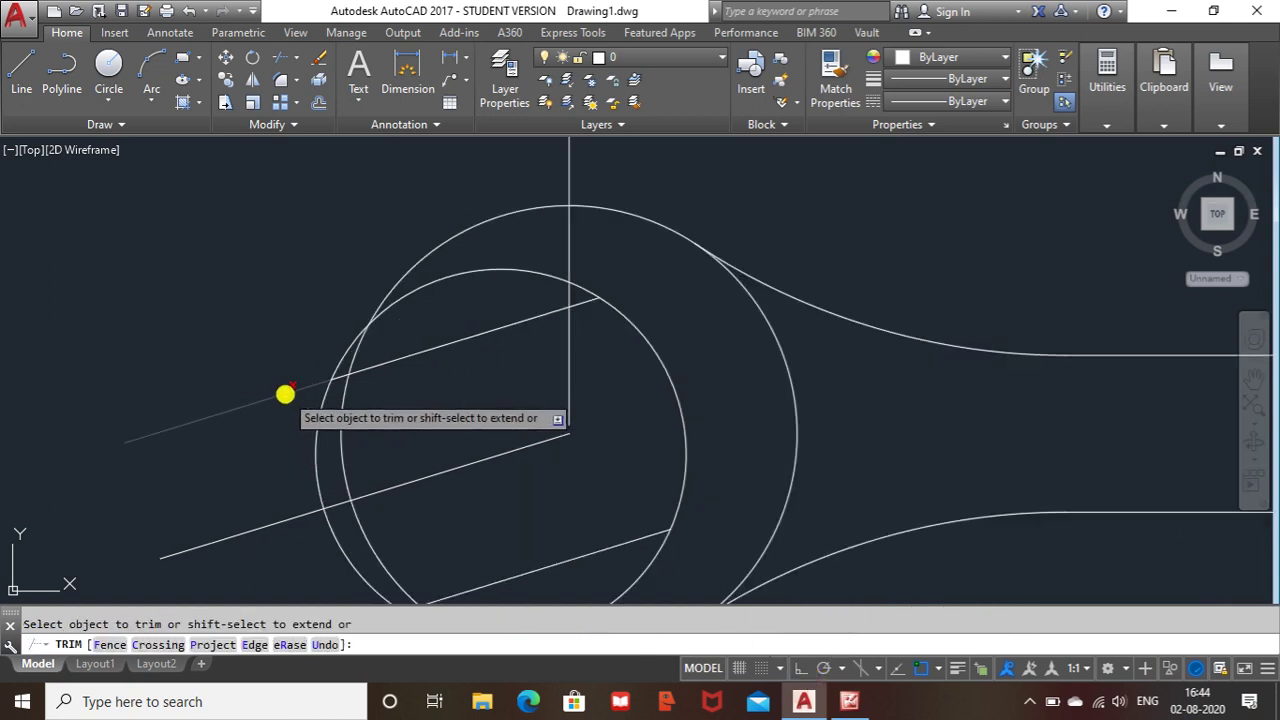
pyautogui.click(338, 369)
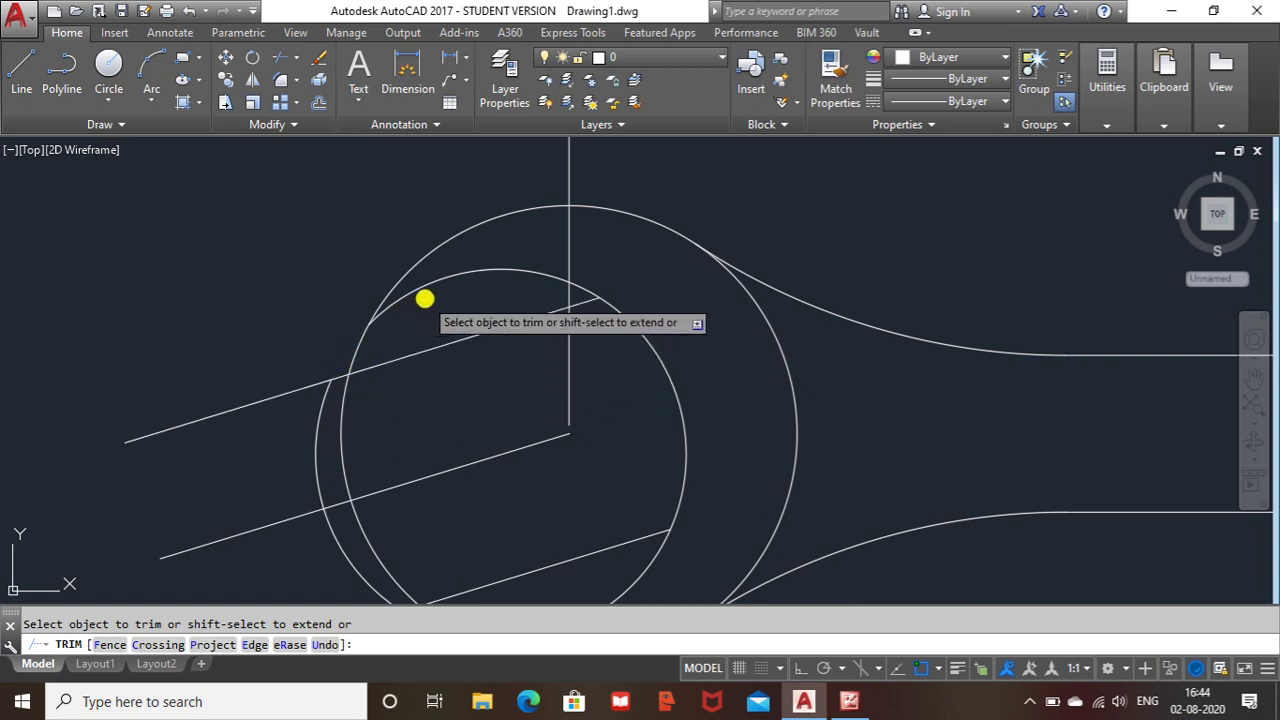
pyautogui.click(428, 286)
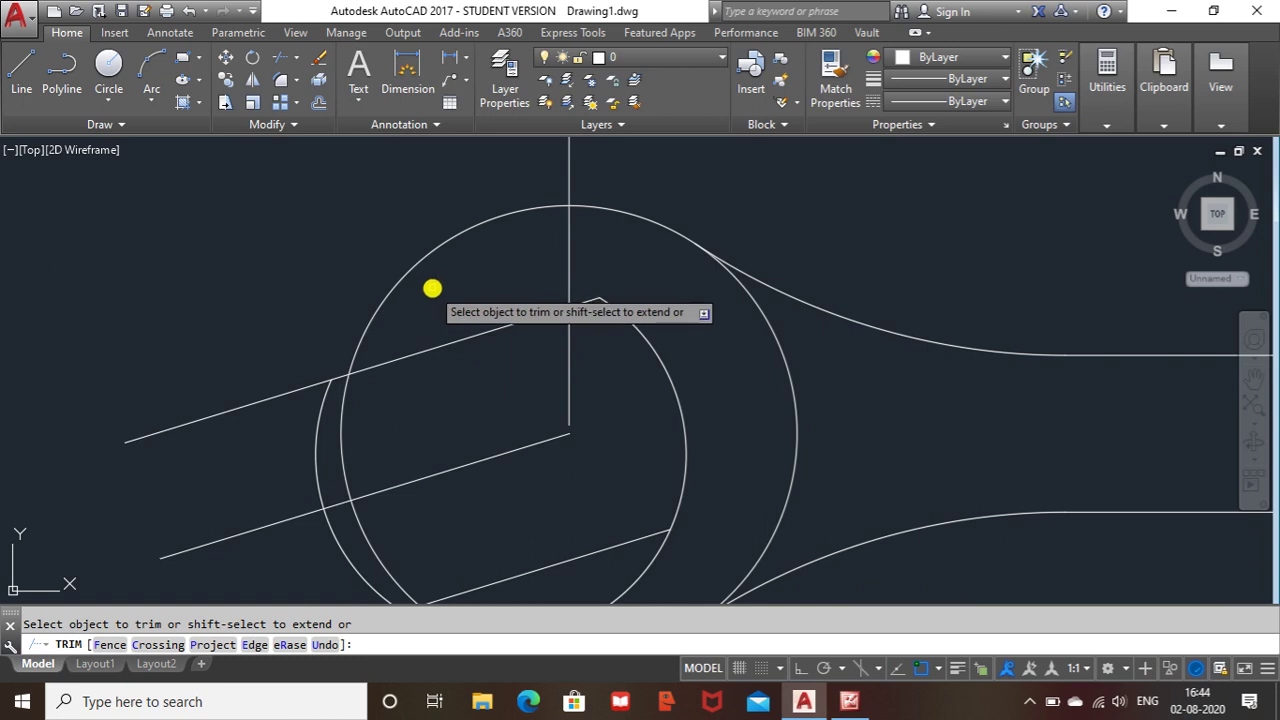
# - Trim the upper offset line between the two left circles and the outer circle's arc across the jaw opening
pyautogui.scroll(4, 345, 379)
pyautogui.click(329, 368)
pyautogui.click(328, 374)
pyautogui.scroll(-4, 328, 375)
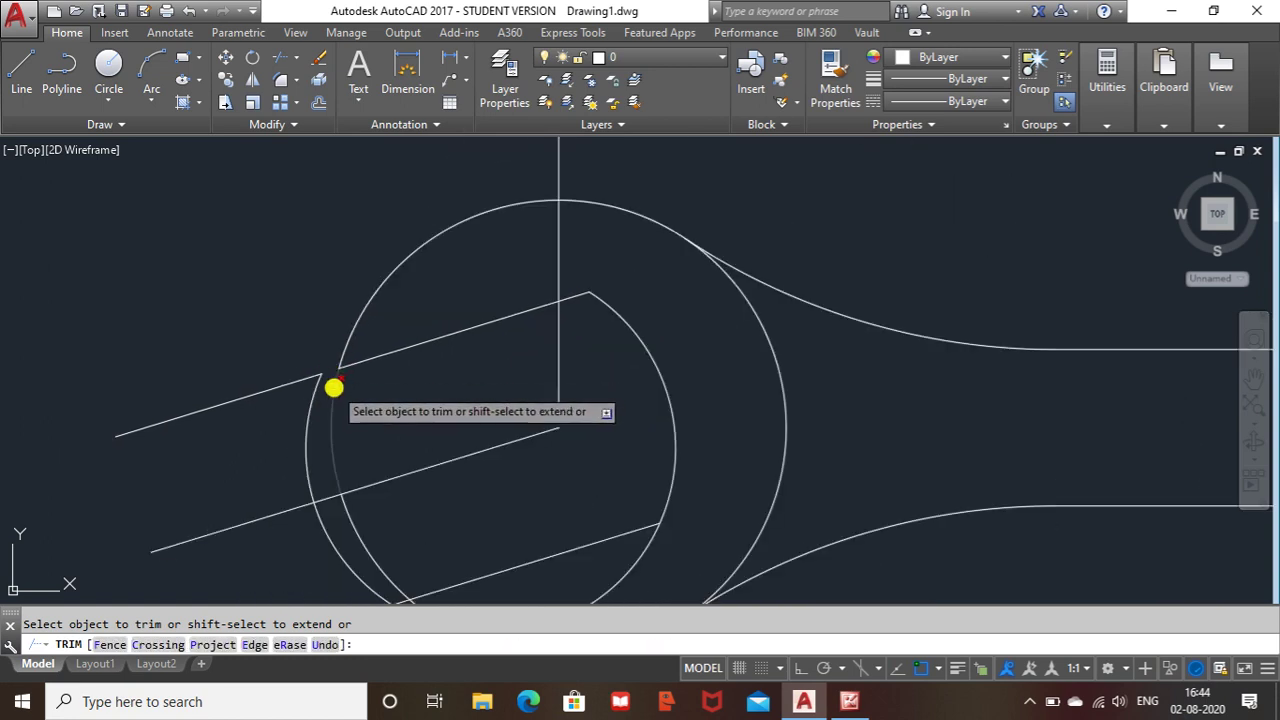
pyautogui.moveTo(351, 409); pyautogui.dragTo(417, 337, button='middle')
pyautogui.click(425, 489)
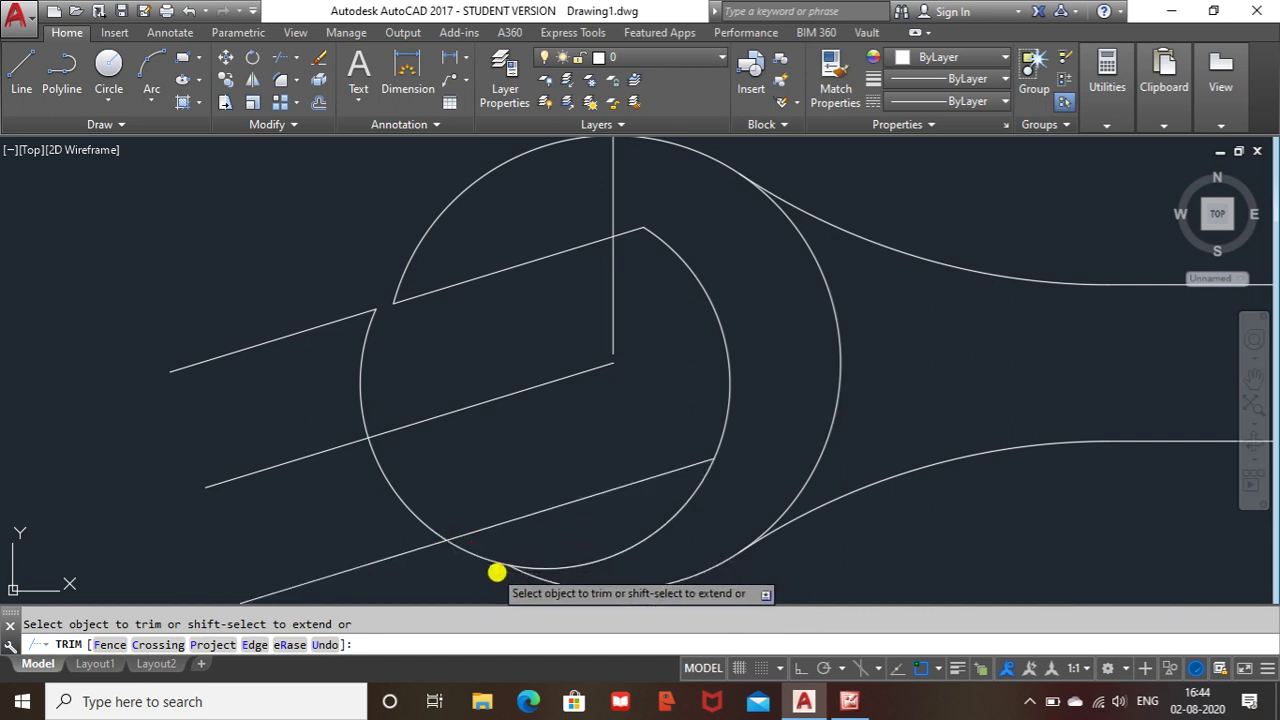
# - Compare the left jaw with the reference image and try to trim the inner circle's arcs below the middle inclined line
pyautogui.click(850, 704)
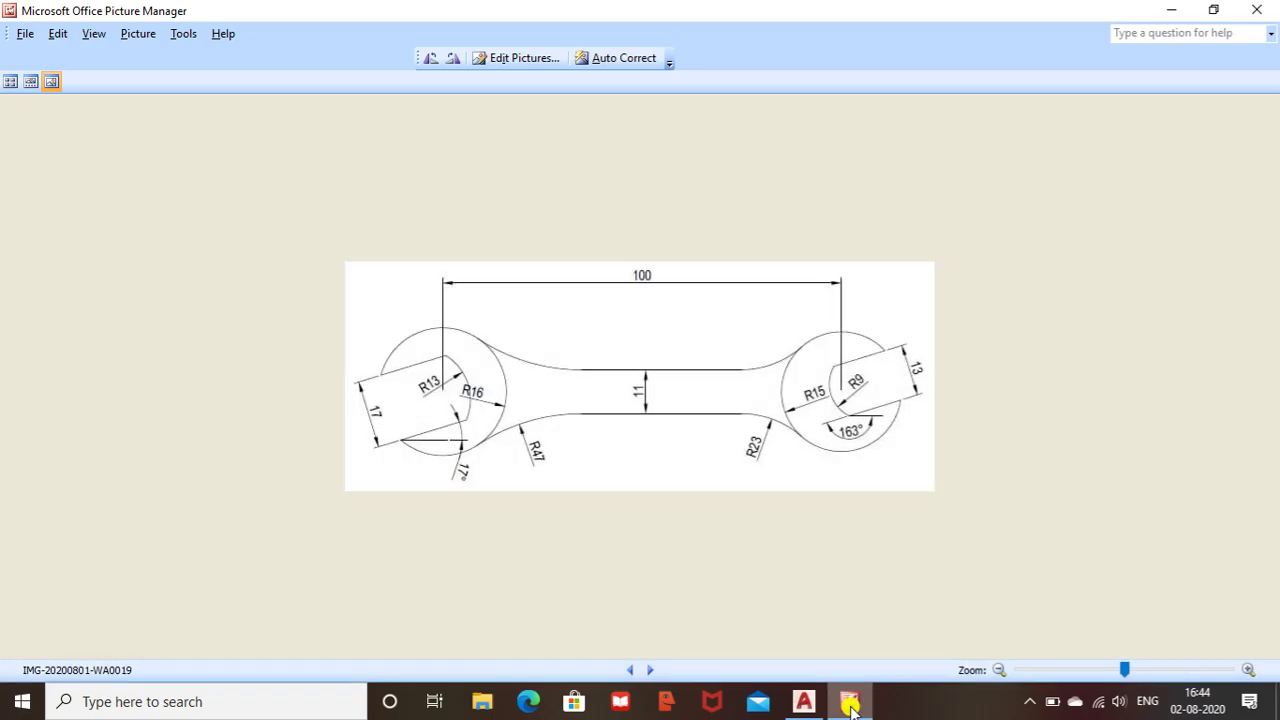
pyautogui.click(850, 704)
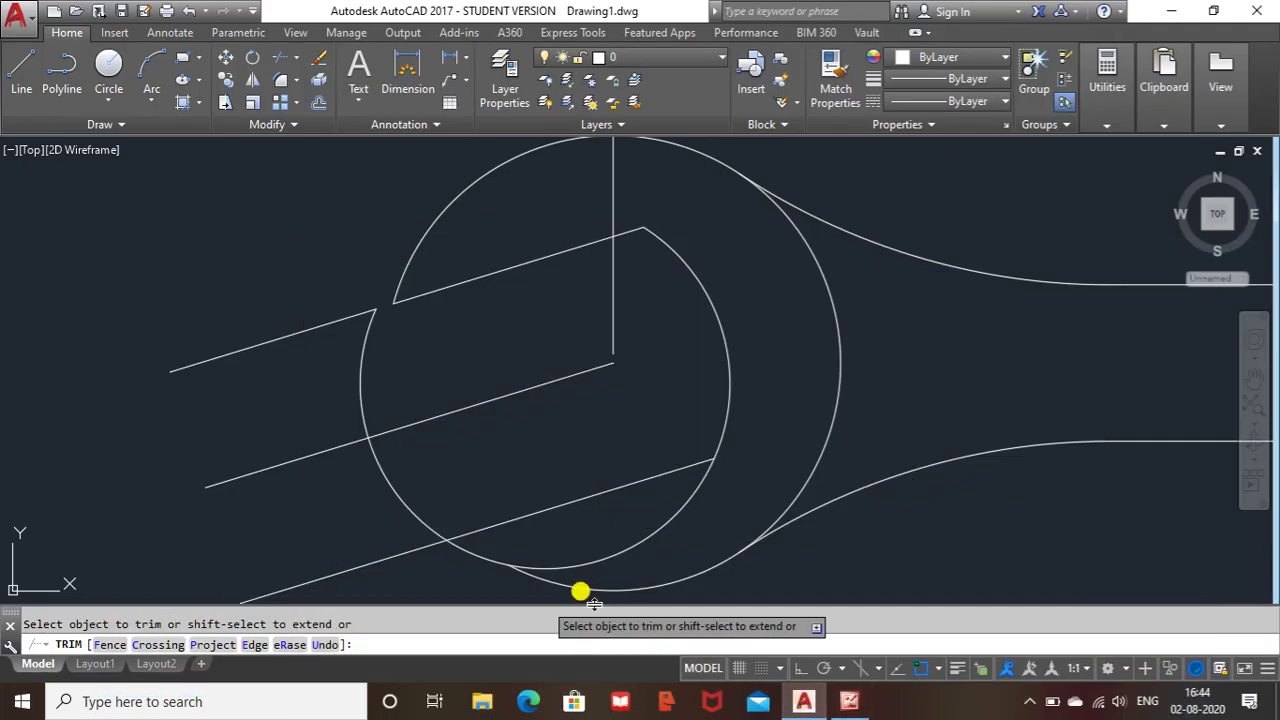
pyautogui.moveTo(522, 552); pyautogui.dragTo(528, 501, button='middle')
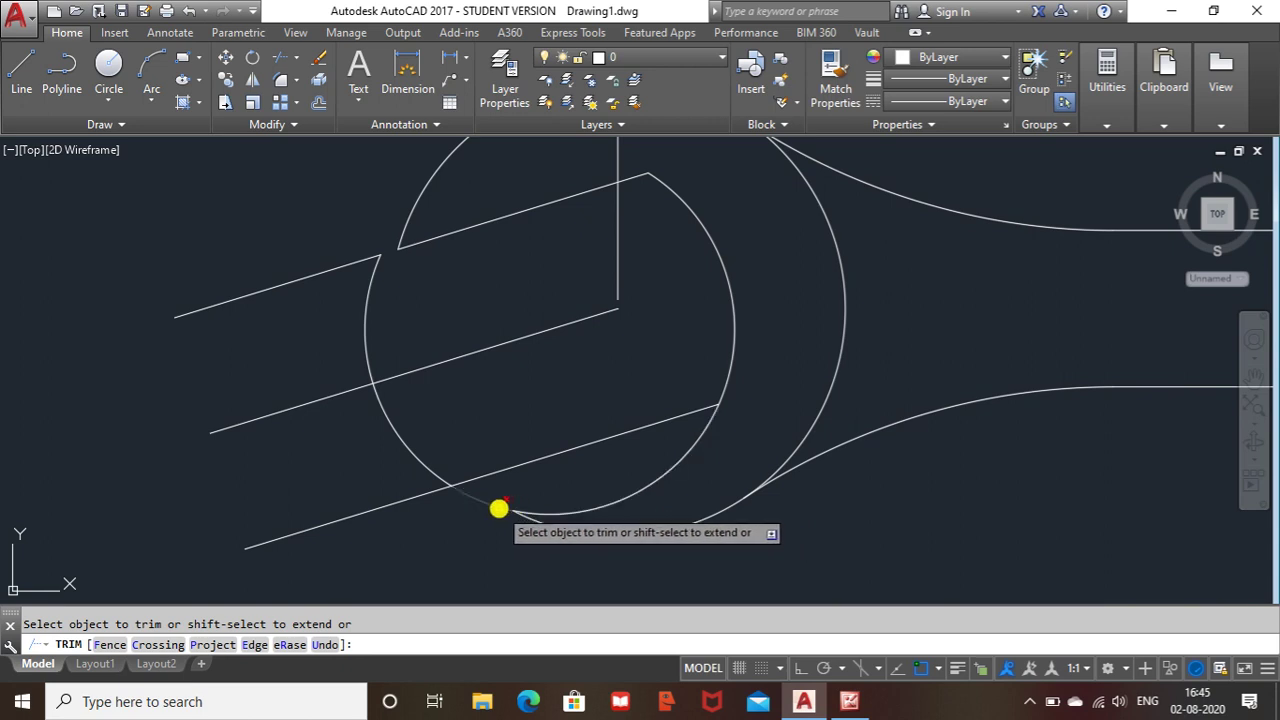
pyautogui.click(499, 508)
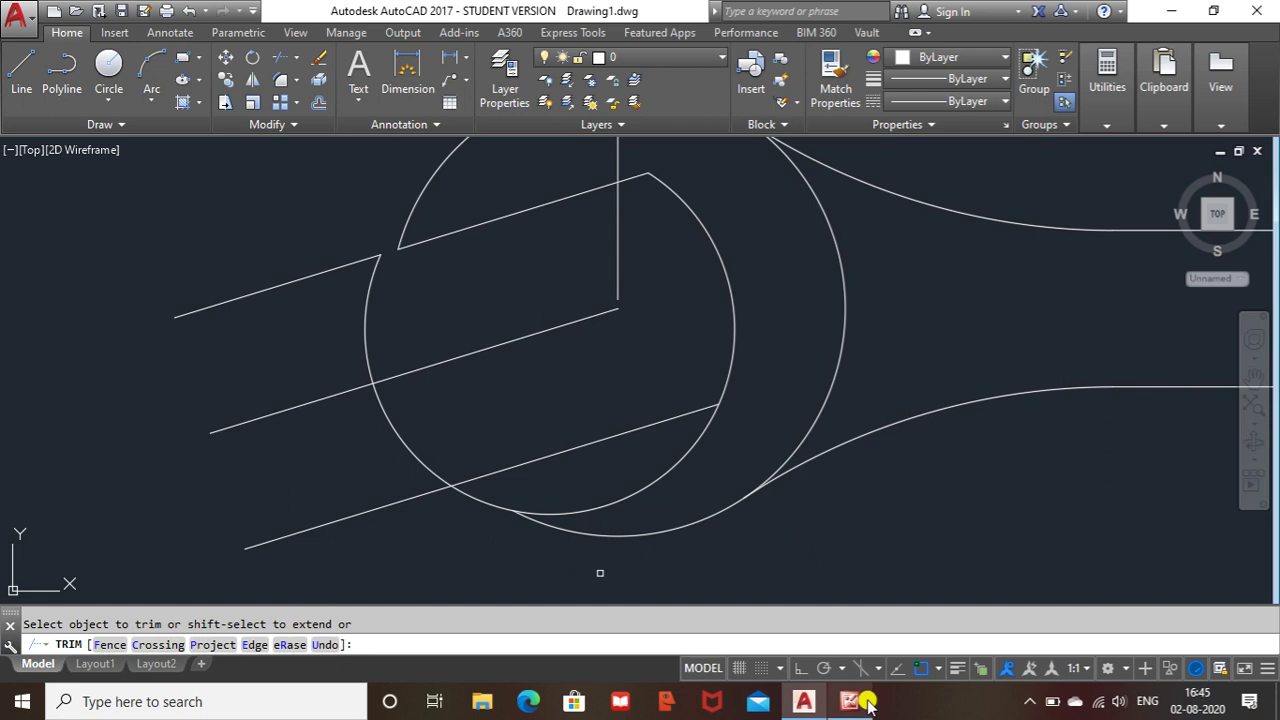
pyautogui.click(427, 468)
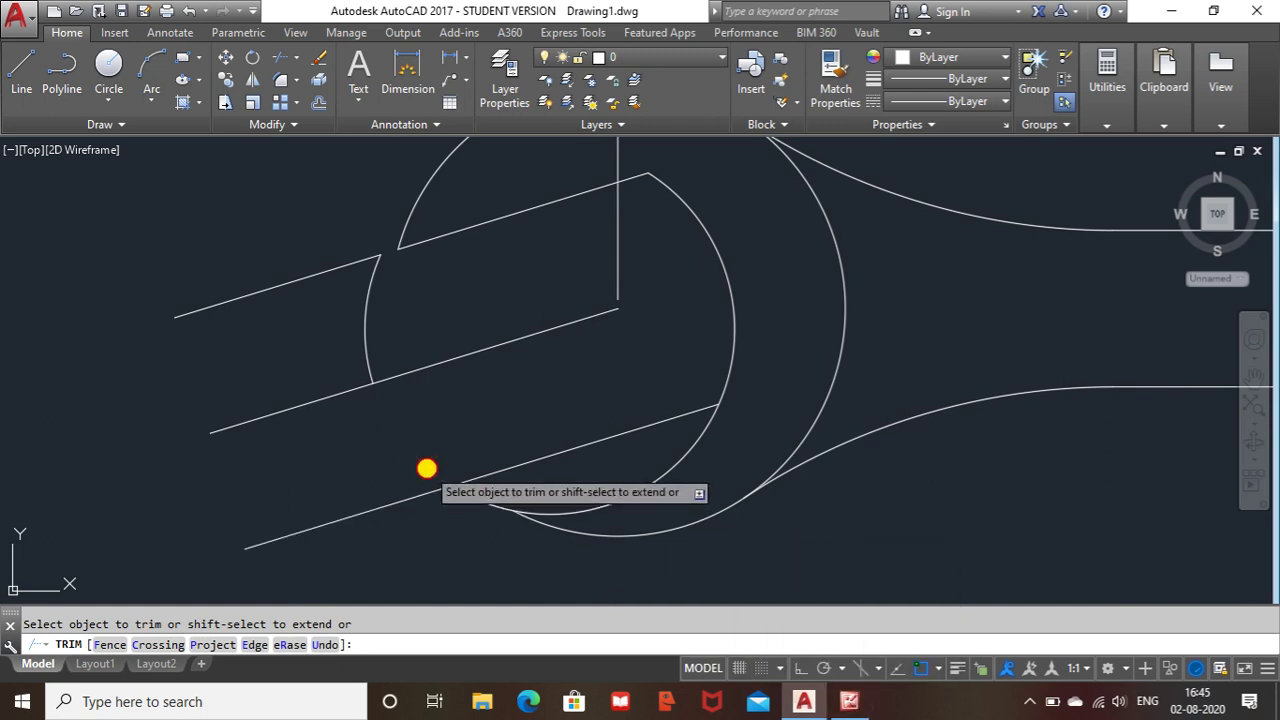
pyautogui.click(360, 332)
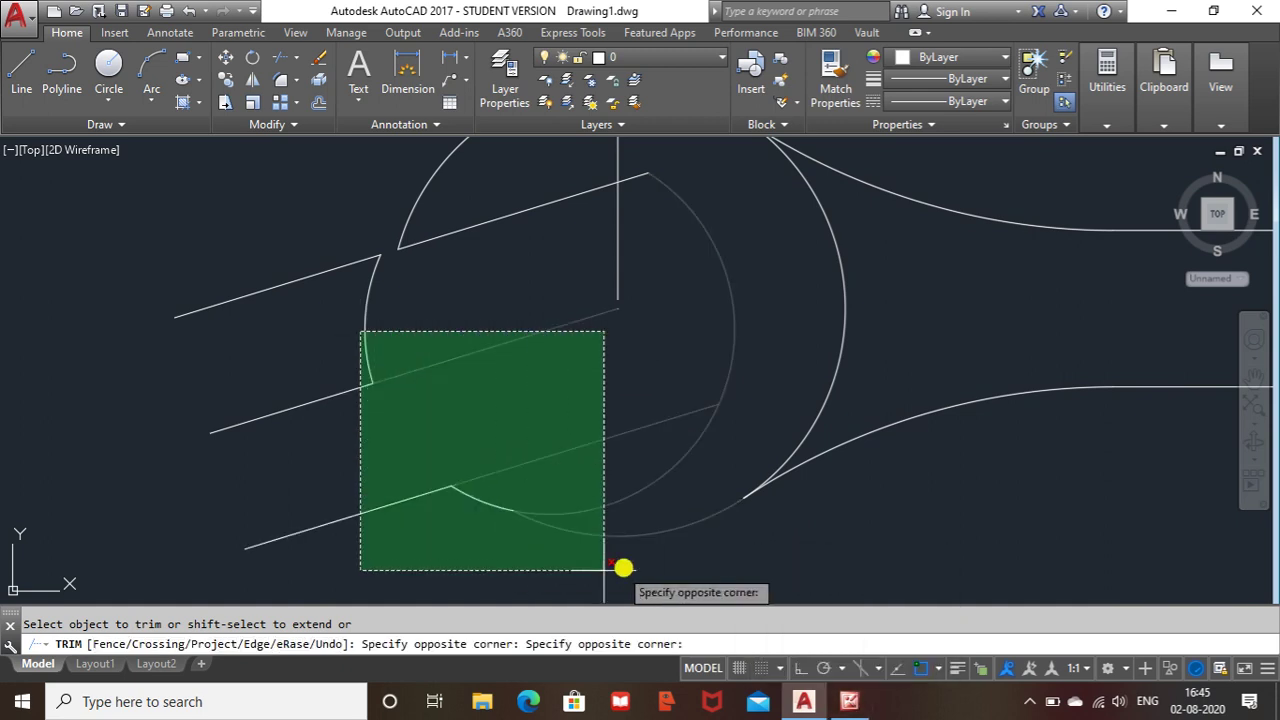
pyautogui.press('Escape')
pyautogui.press('Escape')
# - Undo the left jaw's trims, the extension of its offset lines and the inner circle's move, keeping both offset lines
pyautogui.hotkey('ctrl', 'z')
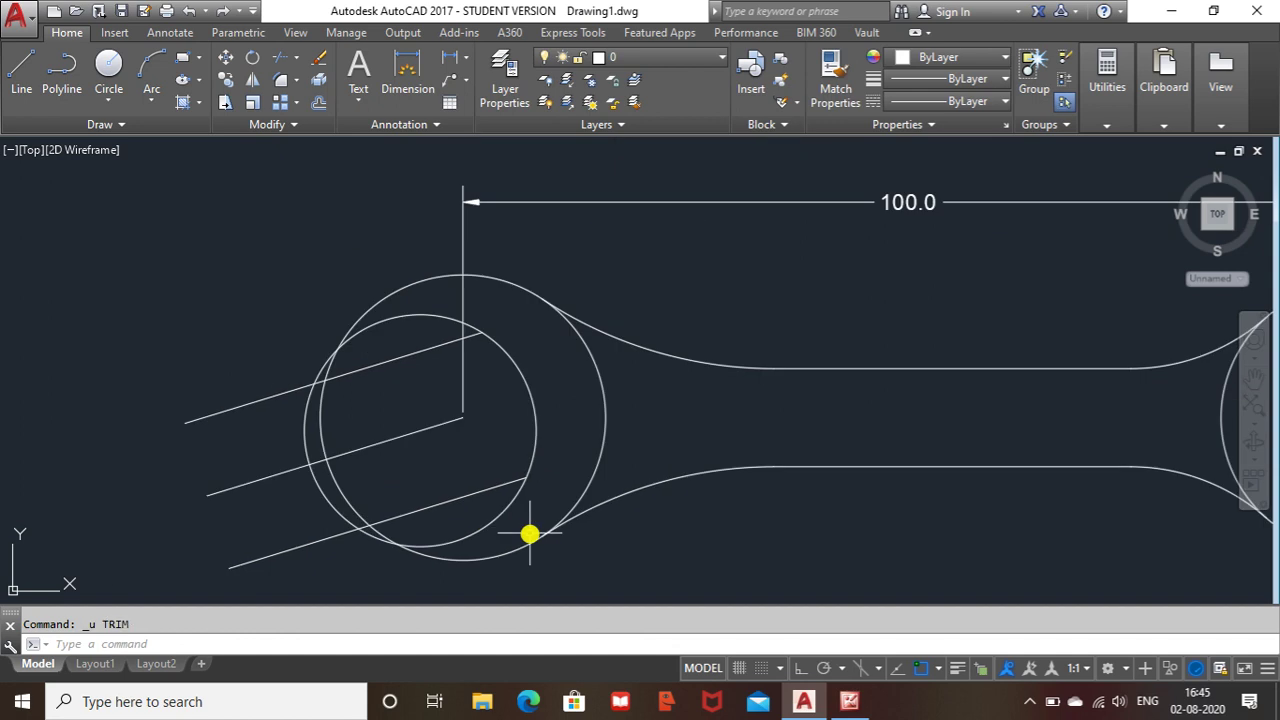
pyautogui.hotkey('ctrl', 'z')
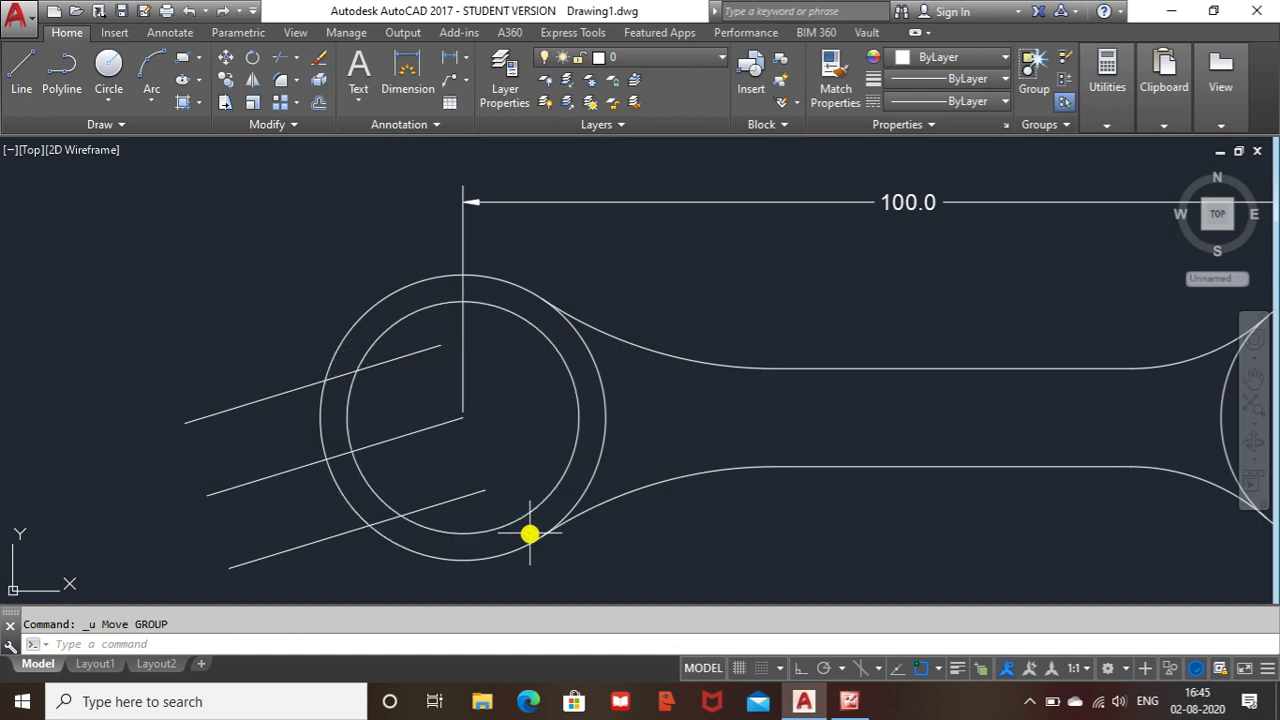
pyautogui.hotkey('ctrl', 'z')
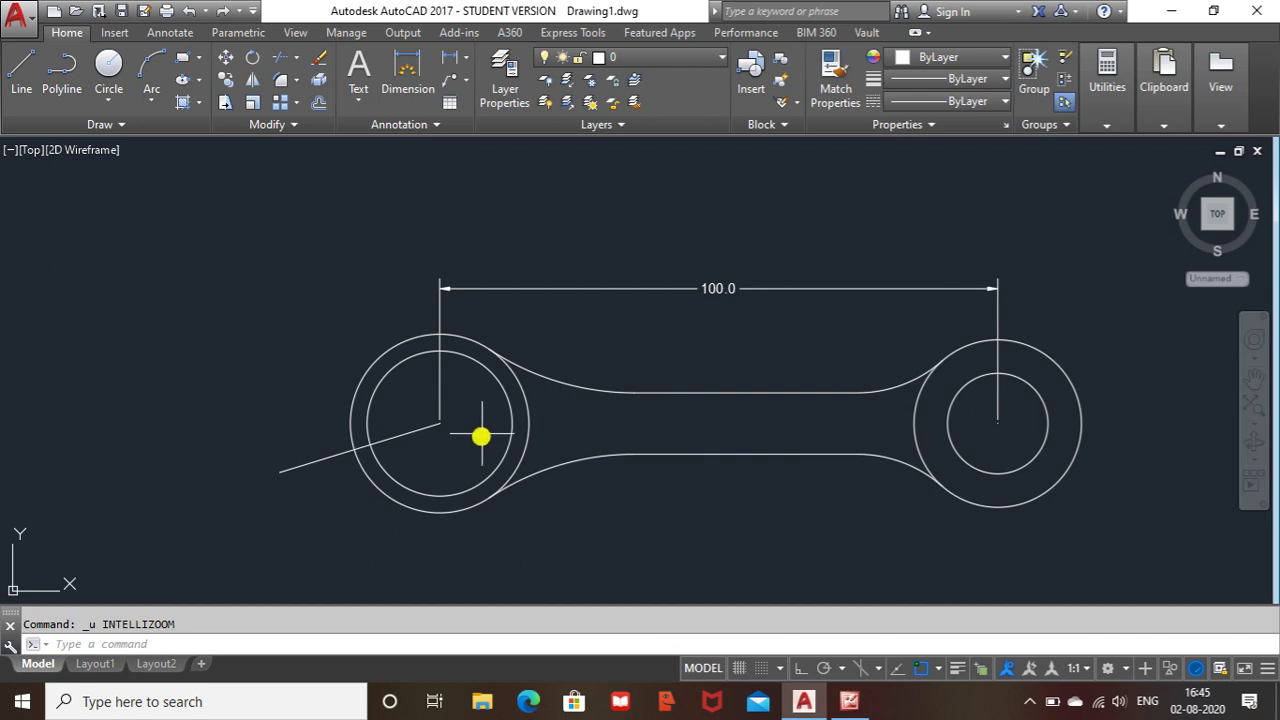
pyautogui.scroll(2, 480, 437)
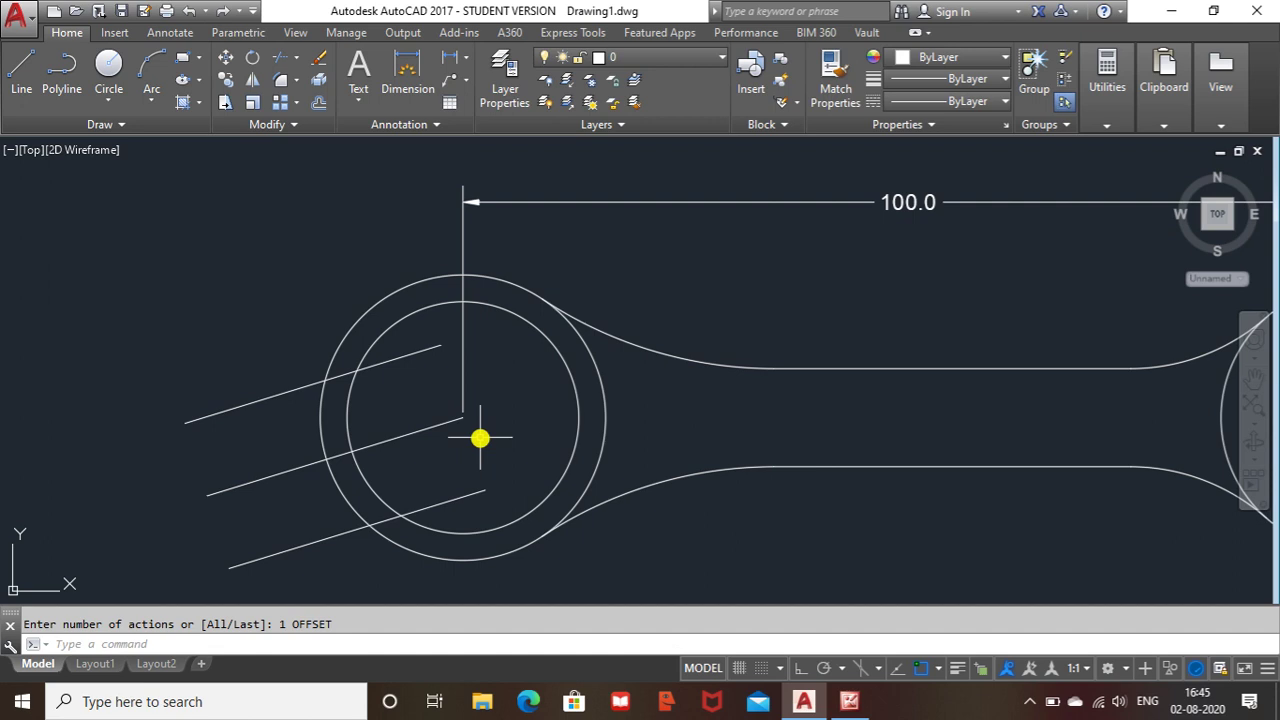
# - Move the left inner circle 3.5 from its centre outward along the middle inclined line
pyautogui.click(551, 348)
pyautogui.rightClick(543, 357)
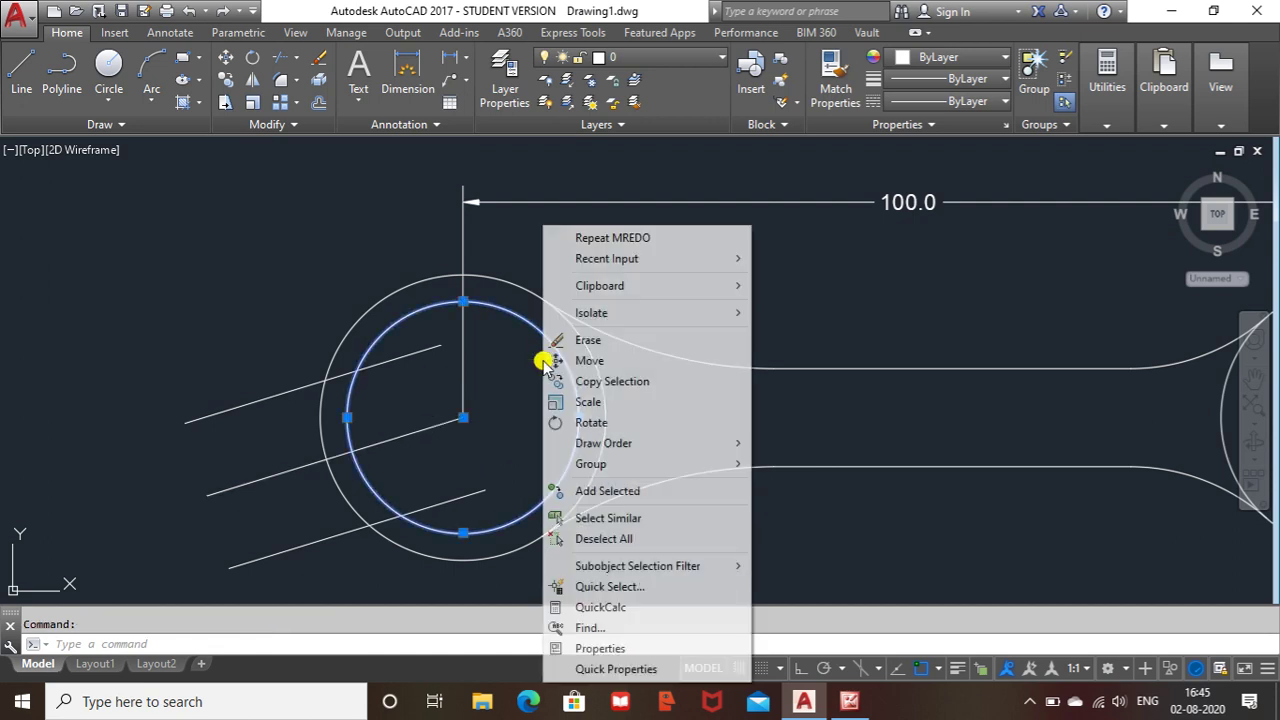
pyautogui.click(590, 361)
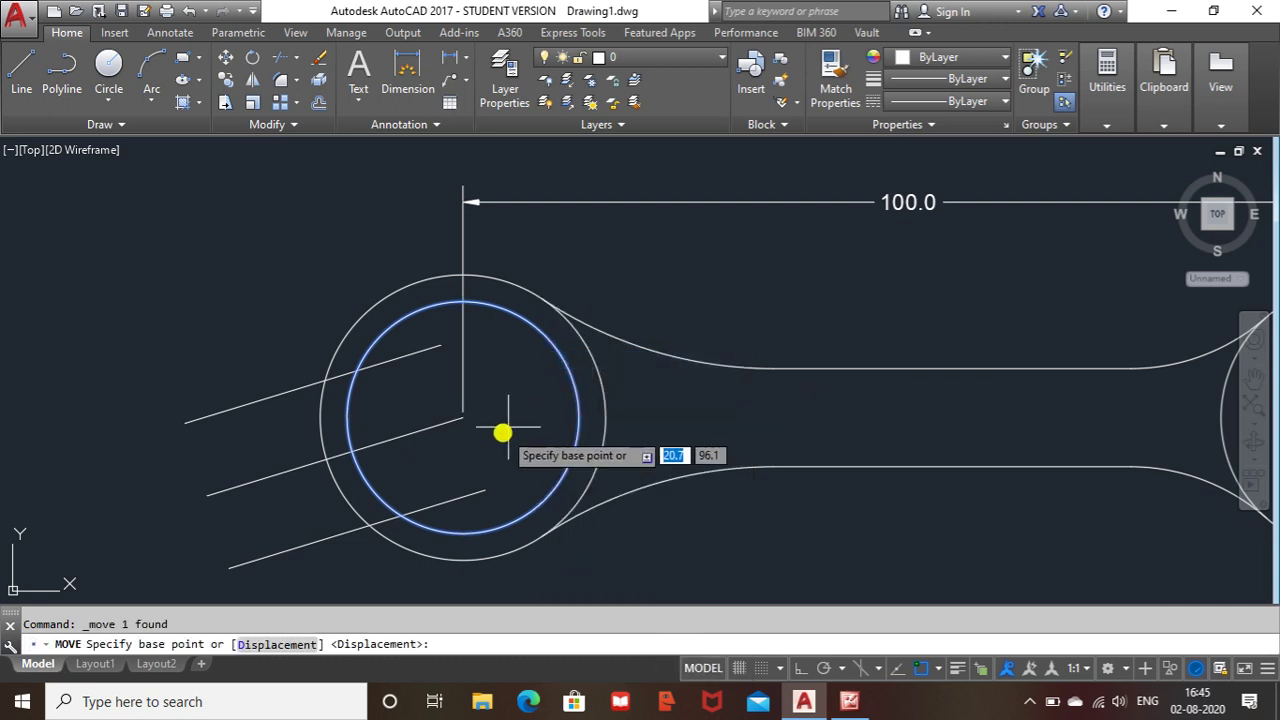
pyautogui.click(463, 418)
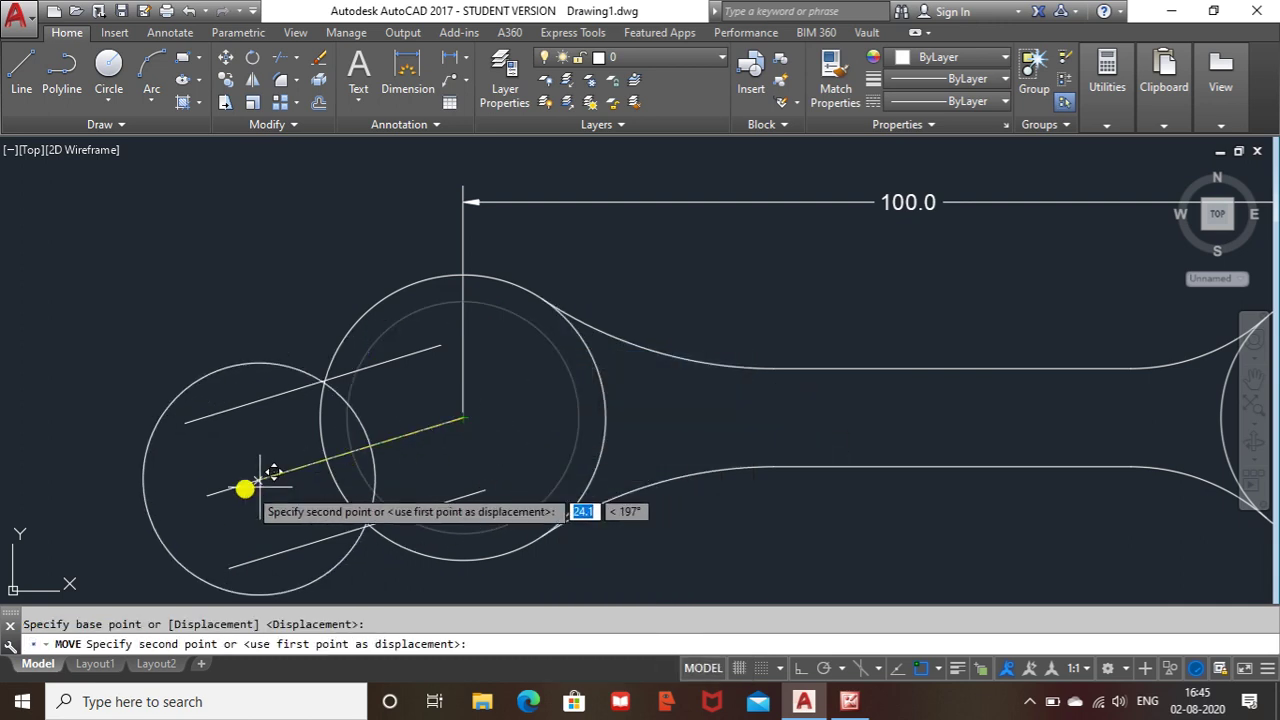
pyautogui.write('3.5')
pyautogui.press('Return')
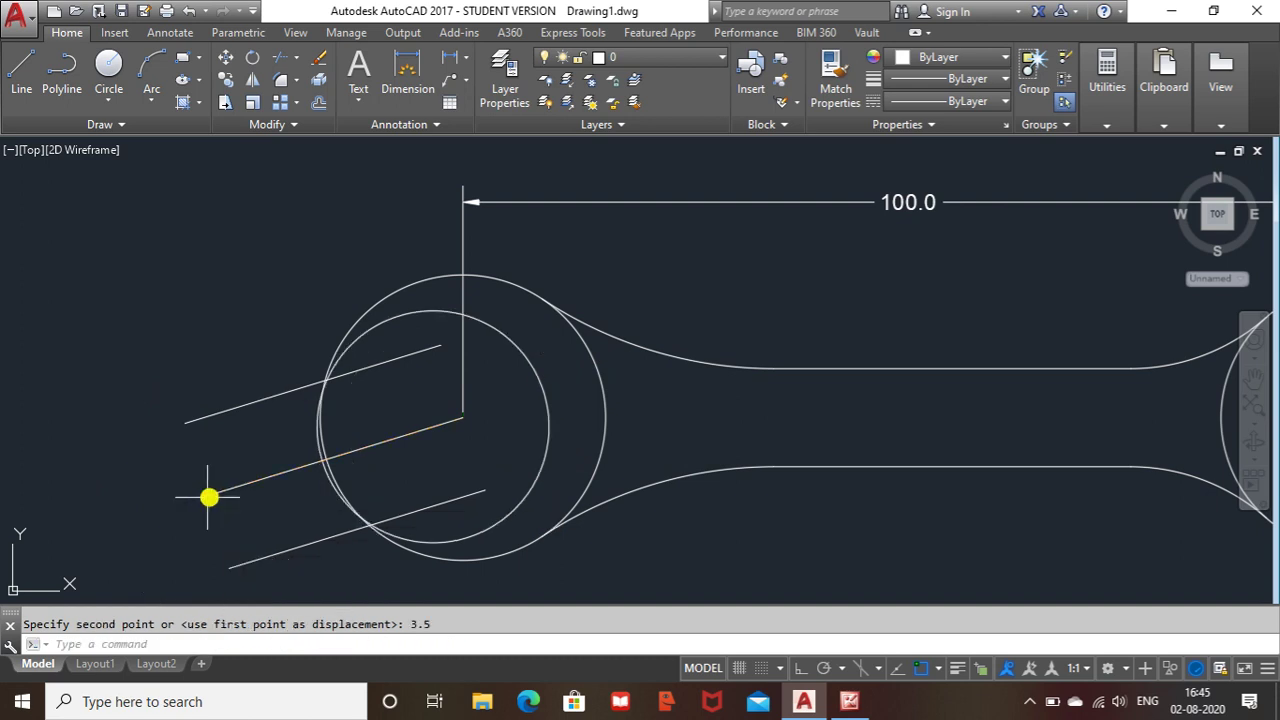
# - Extend the left jaw's upper and lower offset lines to the far side of the moved inner circle
pyautogui.scroll(5, 411, 529)
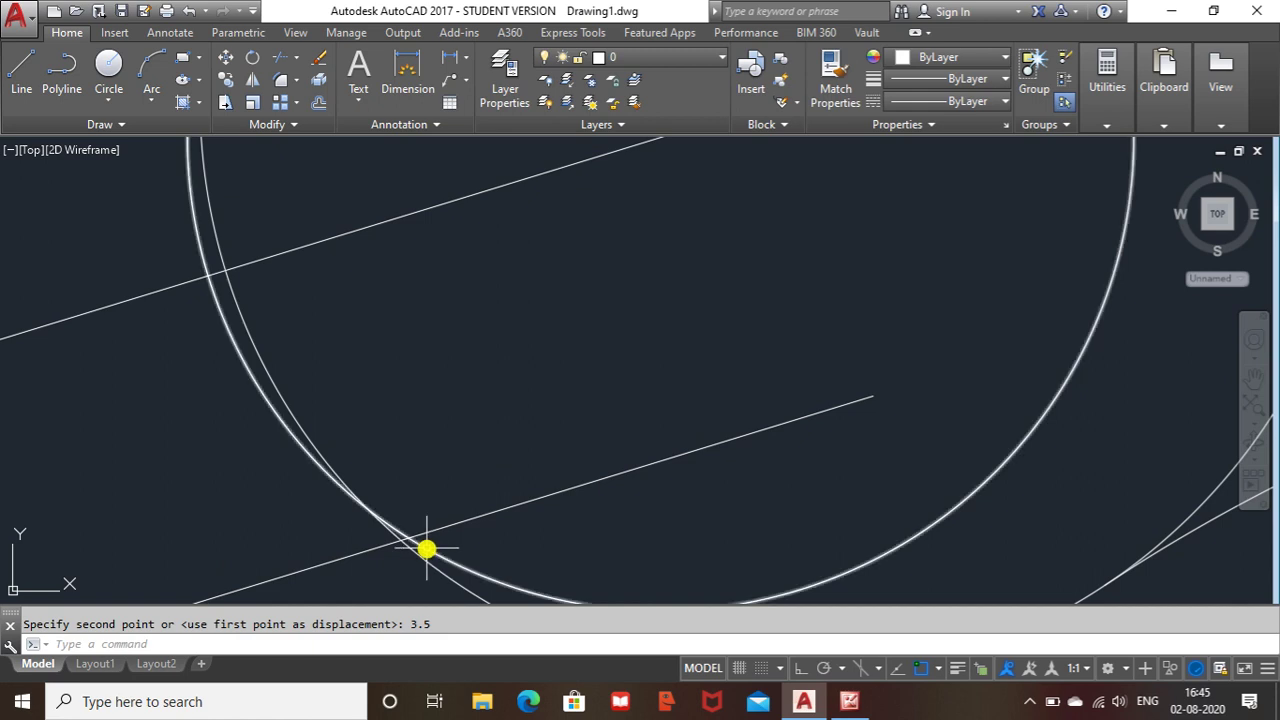
pyautogui.scroll(-2, 424, 549)
pyautogui.scroll(-2, 439, 581)
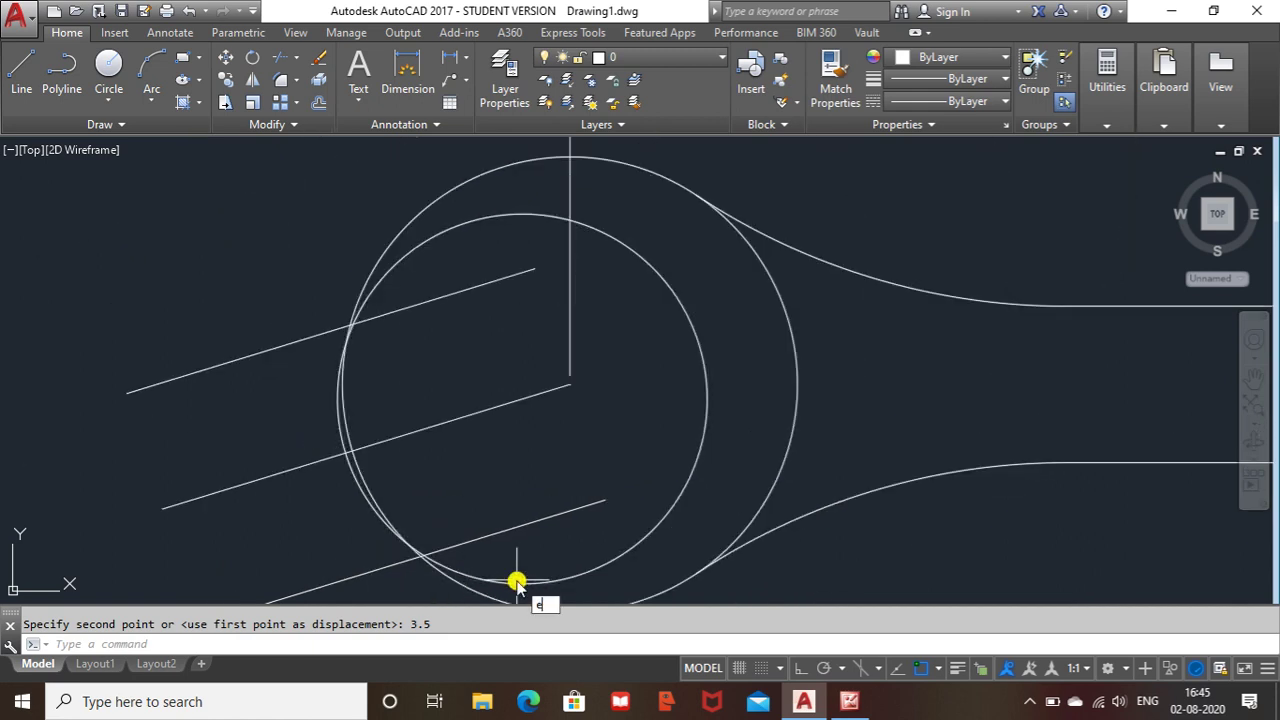
pyautogui.write('x')
pyautogui.press('Return')
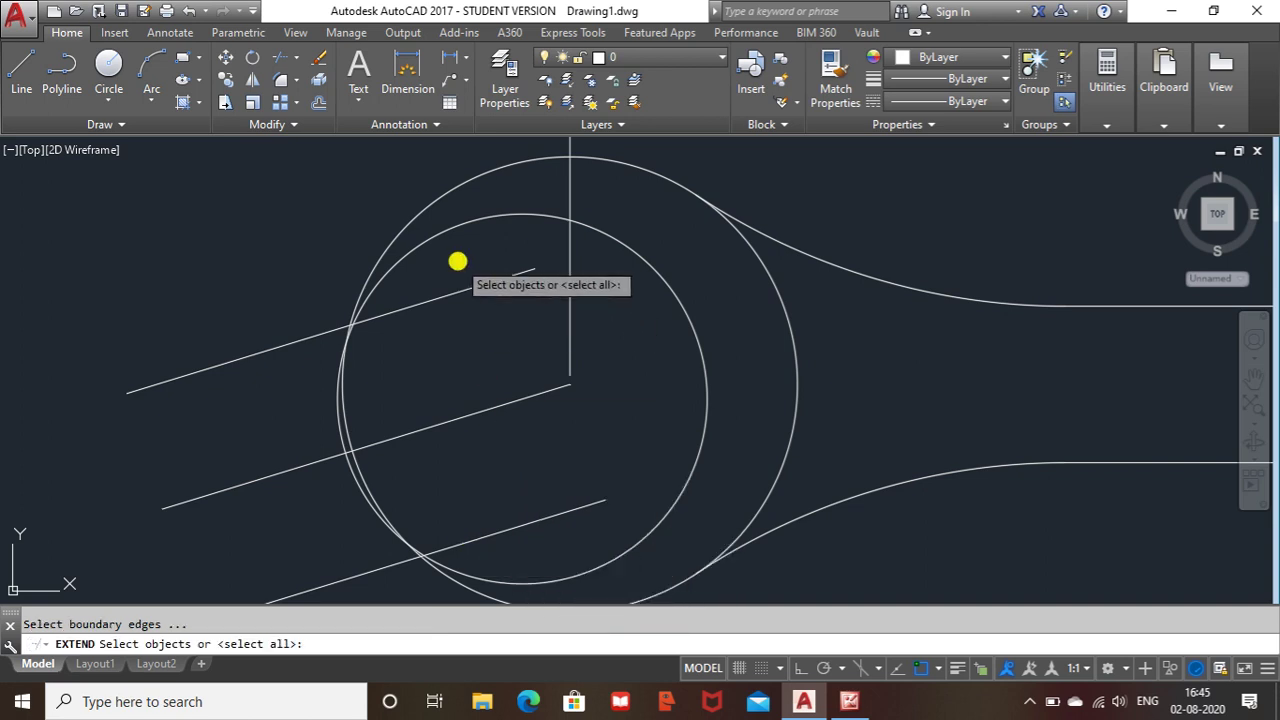
pyautogui.click(466, 221)
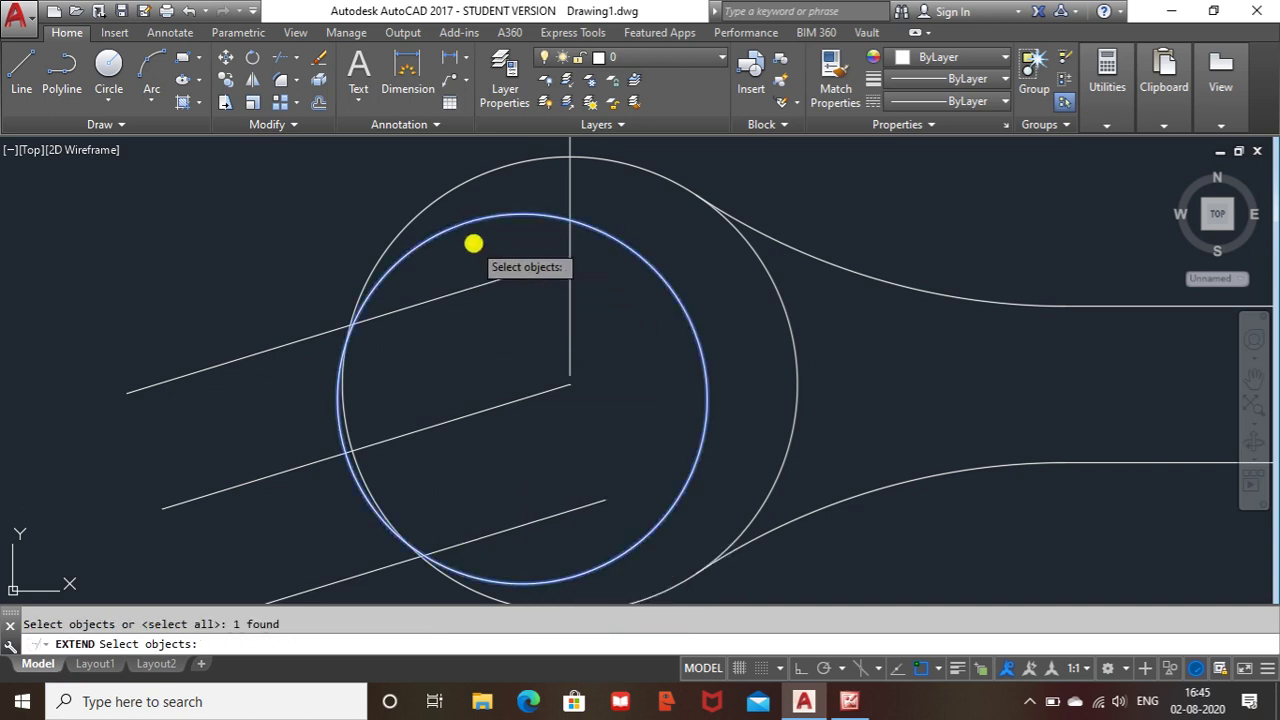
pyautogui.press('Return')
pyautogui.click(500, 277)
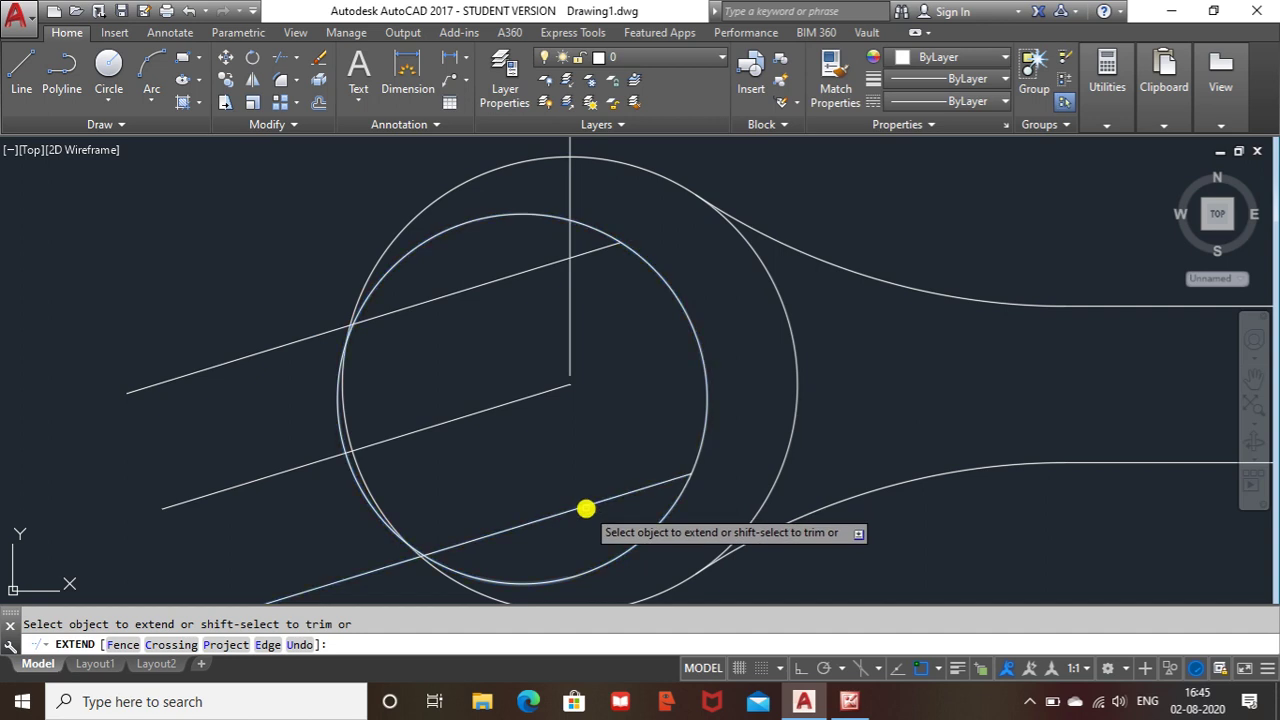
pyautogui.scroll(5, 406, 550)
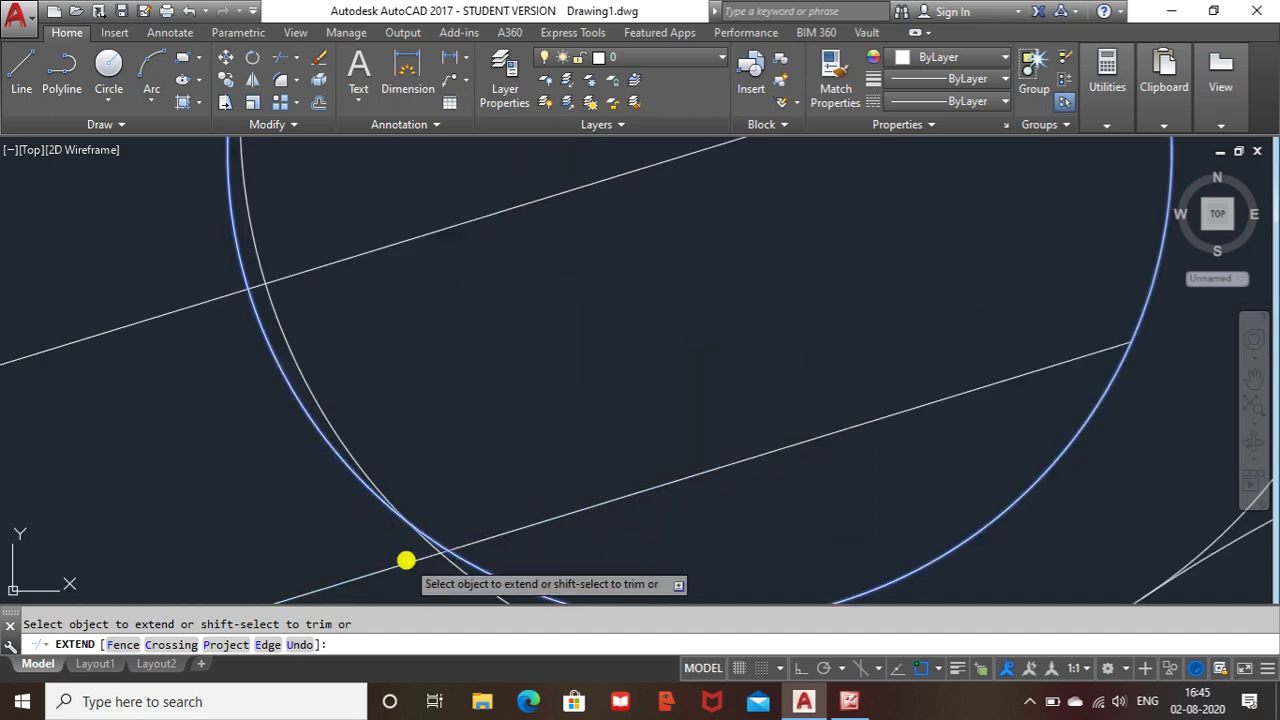
pyautogui.click(440, 508)
pyautogui.click(348, 525)
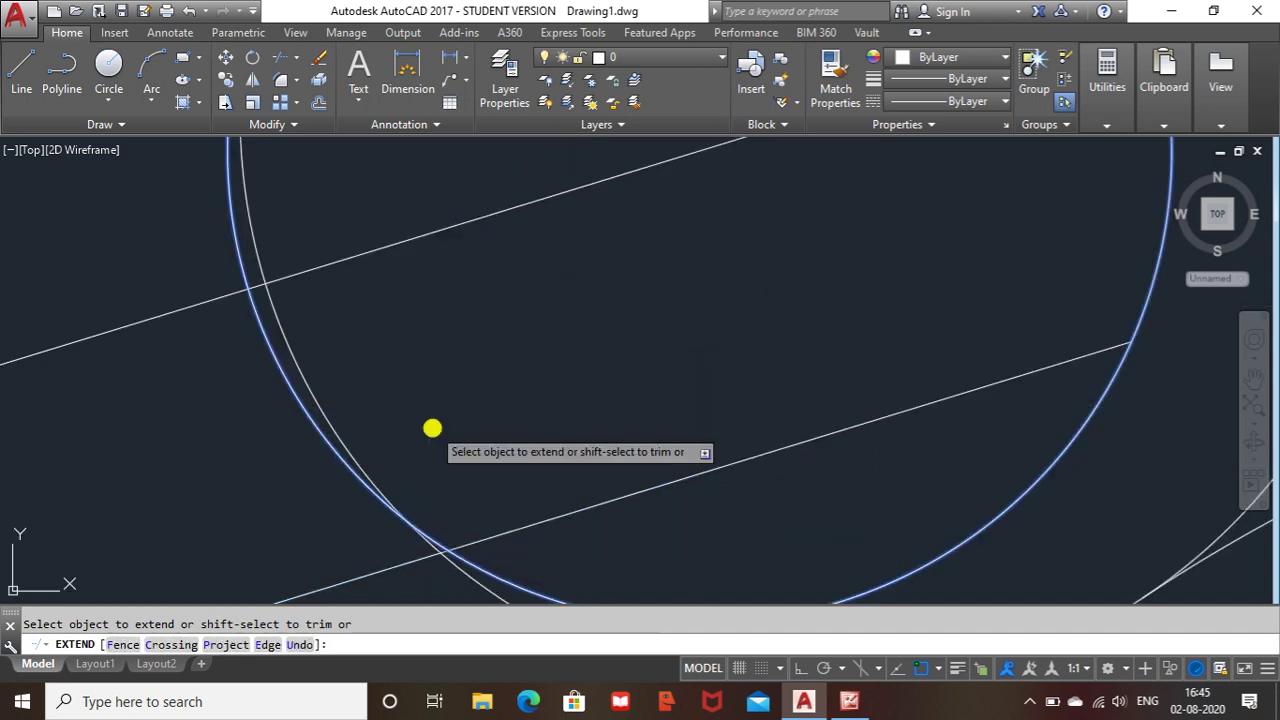
pyautogui.press('Escape')
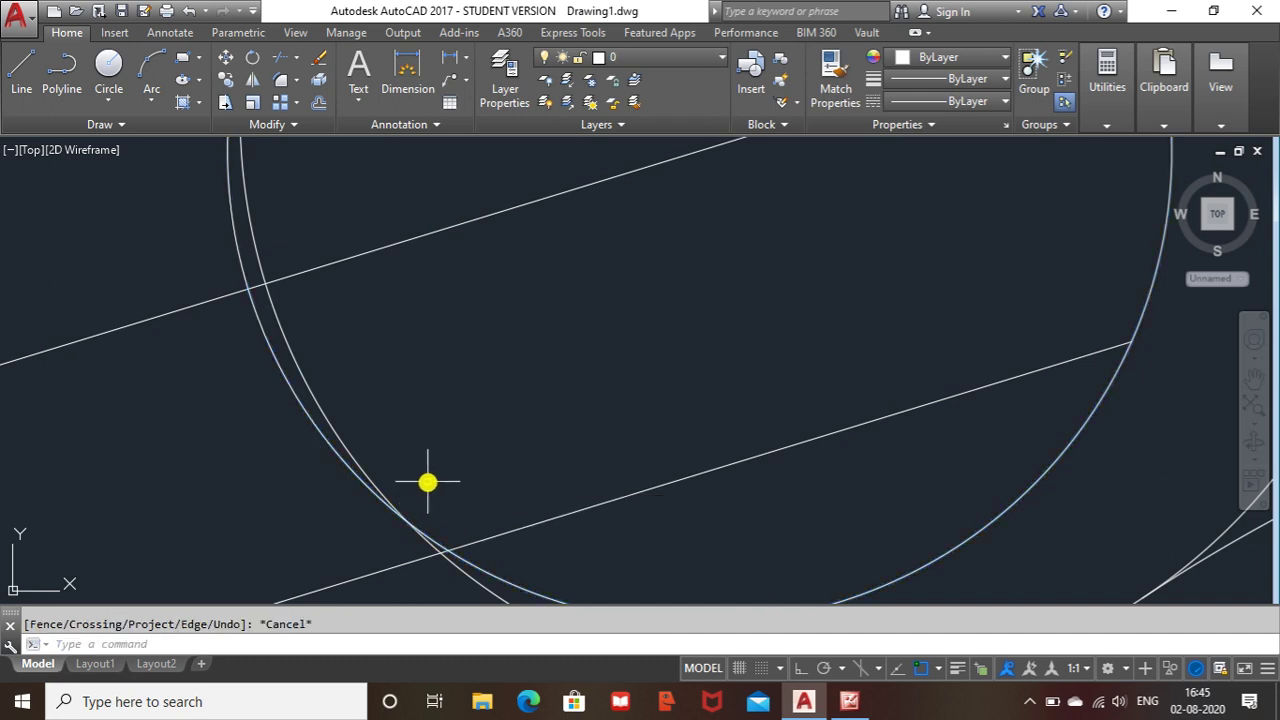
# - Trim both left circles' arcs between the middle and lower inclined lines at the jaw opening
pyautogui.write('tr')
pyautogui.press('Return')
pyautogui.press('Return')
pyautogui.click(428, 472)
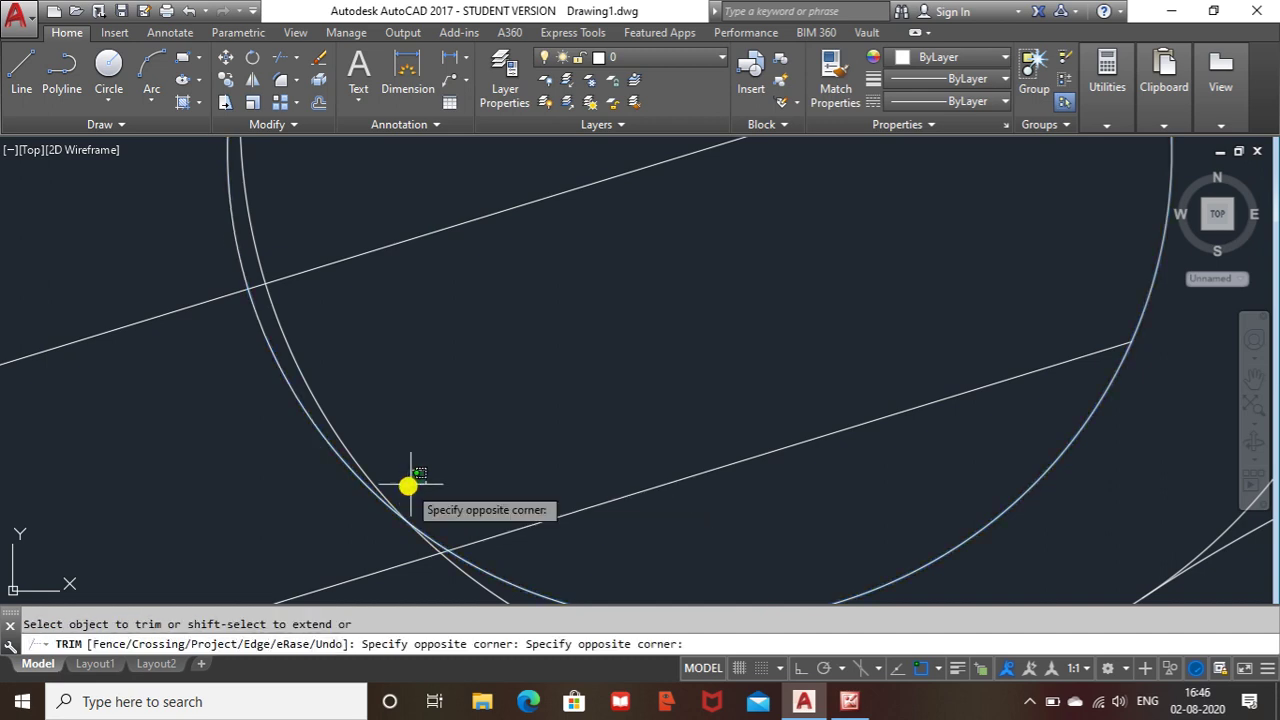
pyautogui.click(288, 546)
pyautogui.scroll(-2, 310, 556)
pyautogui.scroll(-2, 520, 572)
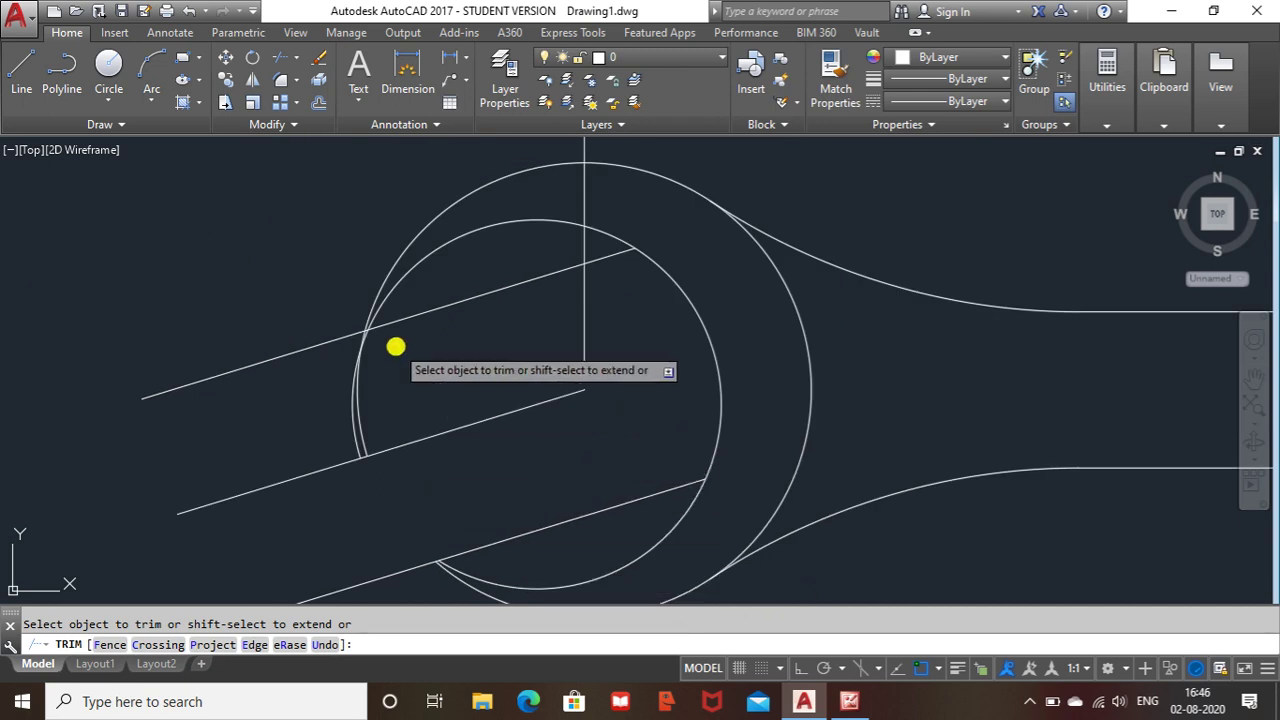
# - Trim both left circles' arcs between the upper and middle inclined lines, and the upper line's overhang outside the outer circle
pyautogui.scroll(3, 397, 346)
pyautogui.click(385, 322)
pyautogui.click(343, 351)
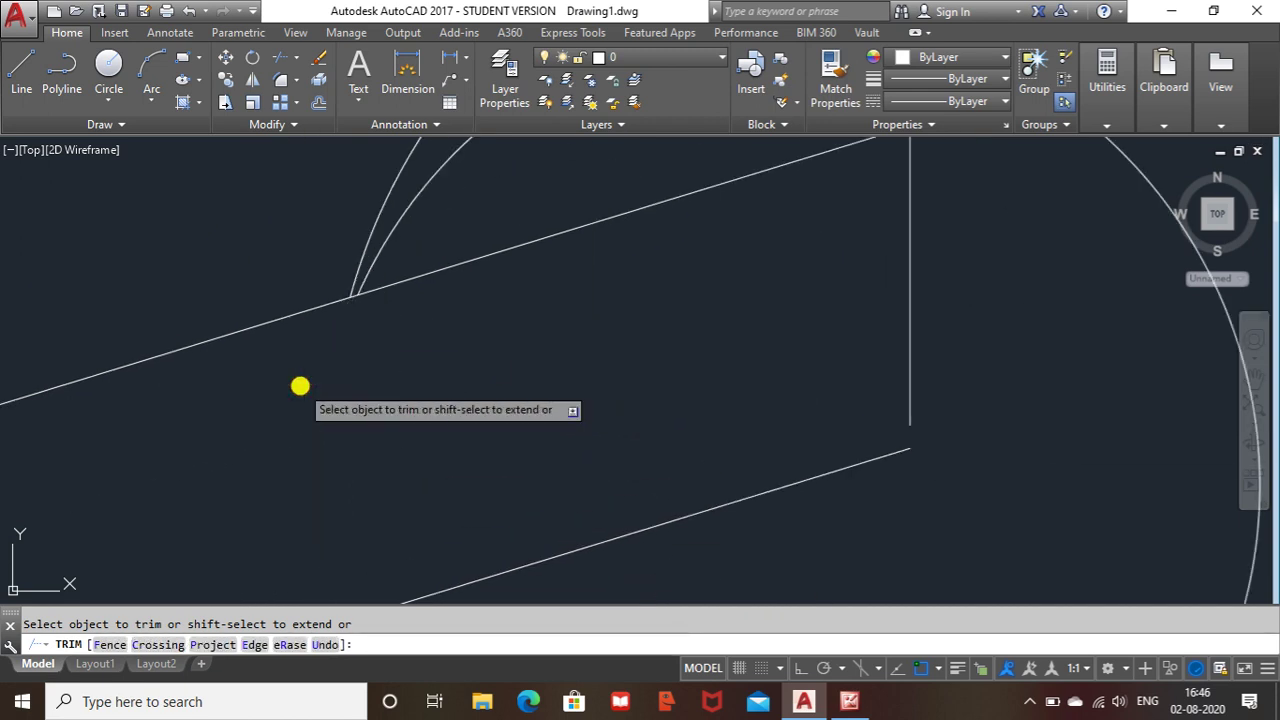
pyautogui.scroll(-2, 298, 312)
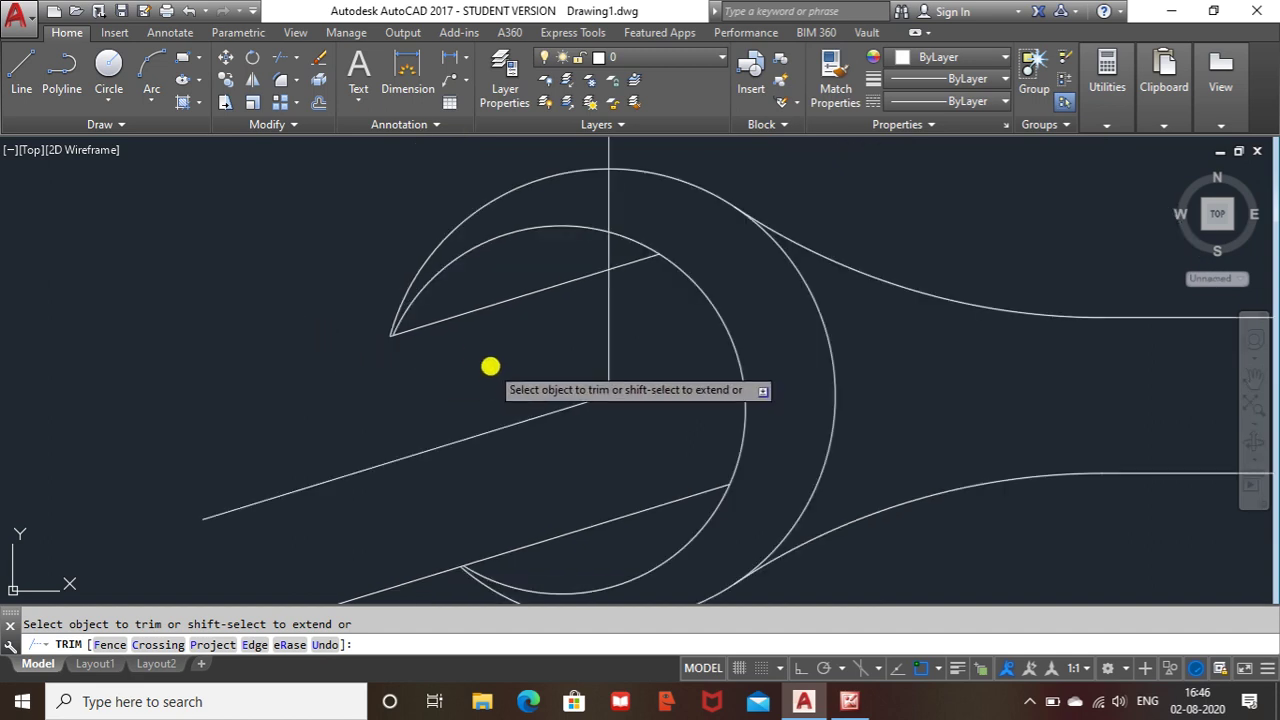
# - Trim the inner circle's arcs above the upper line and below the lower line, and the lower line's overhang outside the jaw
pyautogui.click(488, 243)
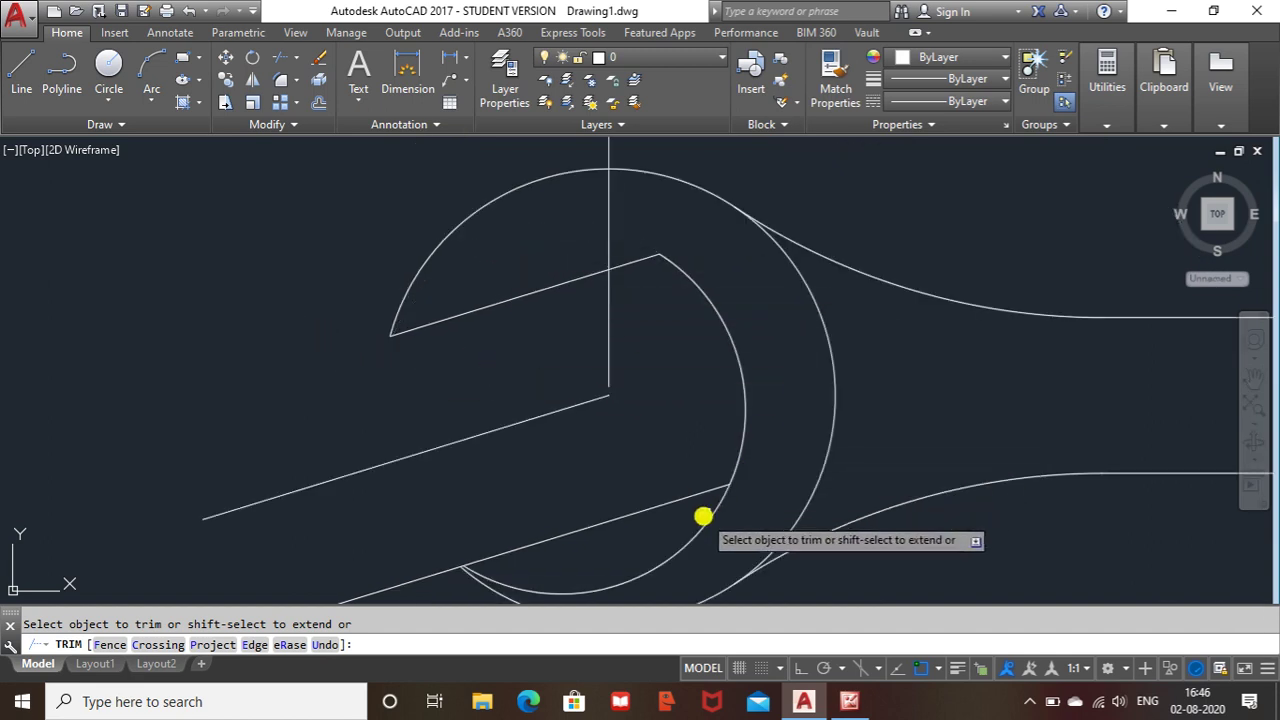
pyautogui.click(675, 546)
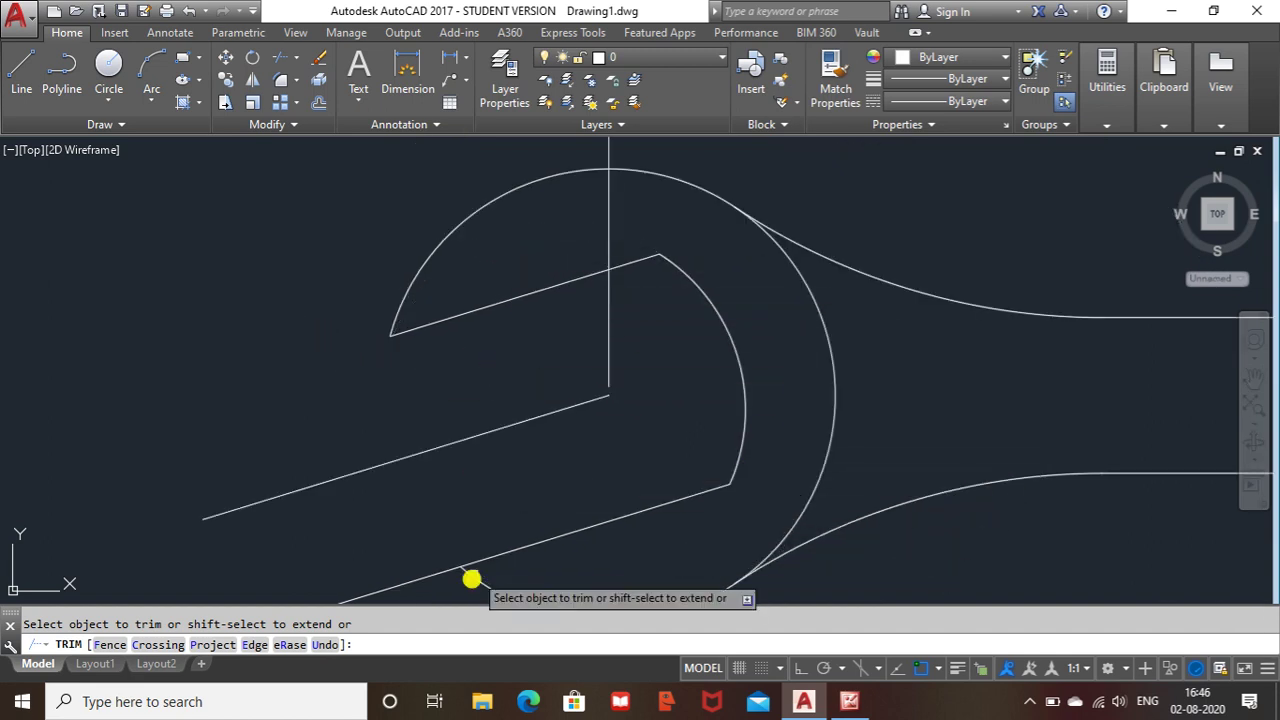
pyautogui.click(422, 577)
pyautogui.press('Escape')
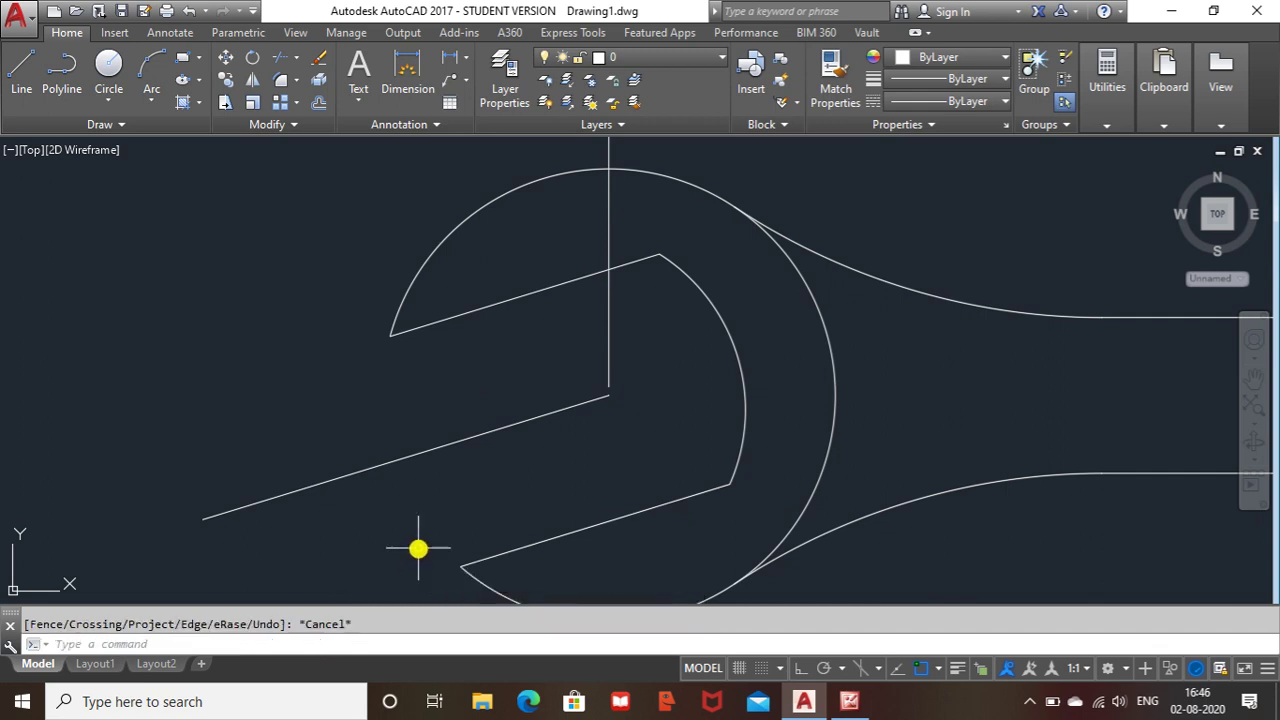
# - Erase the middle inclined construction line in the left jaw opening
pyautogui.click(450, 445)
pyautogui.press('Delete')
pyautogui.scroll(-3, 422, 435)
pyautogui.scroll(-2, 500, 423)
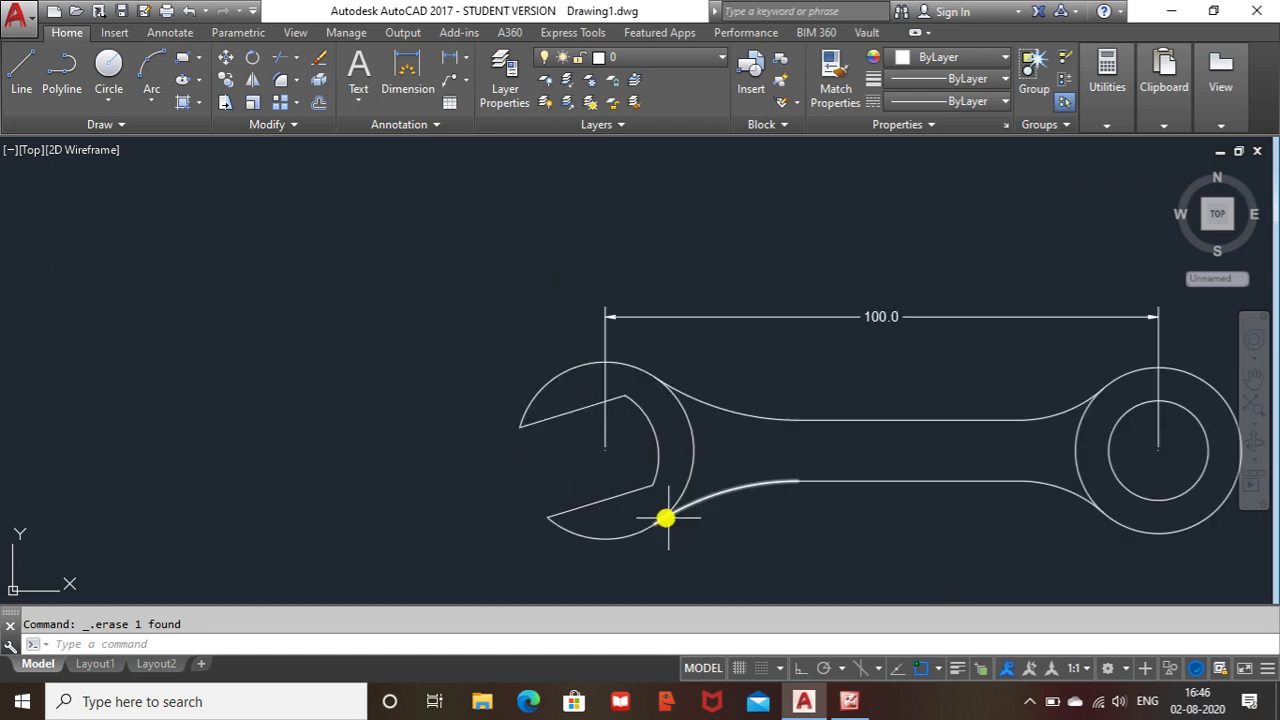
# - Draw a line from the right circles' centre, 30 long at 17° below the horizontal, outward away from the handle
pyautogui.moveTo(779, 570)
pyautogui.mouseDown(button='middle')
pyautogui.moveTo(597, 557)
pyautogui.moveTo(608, 544)
pyautogui.mouseUp(button='middle')
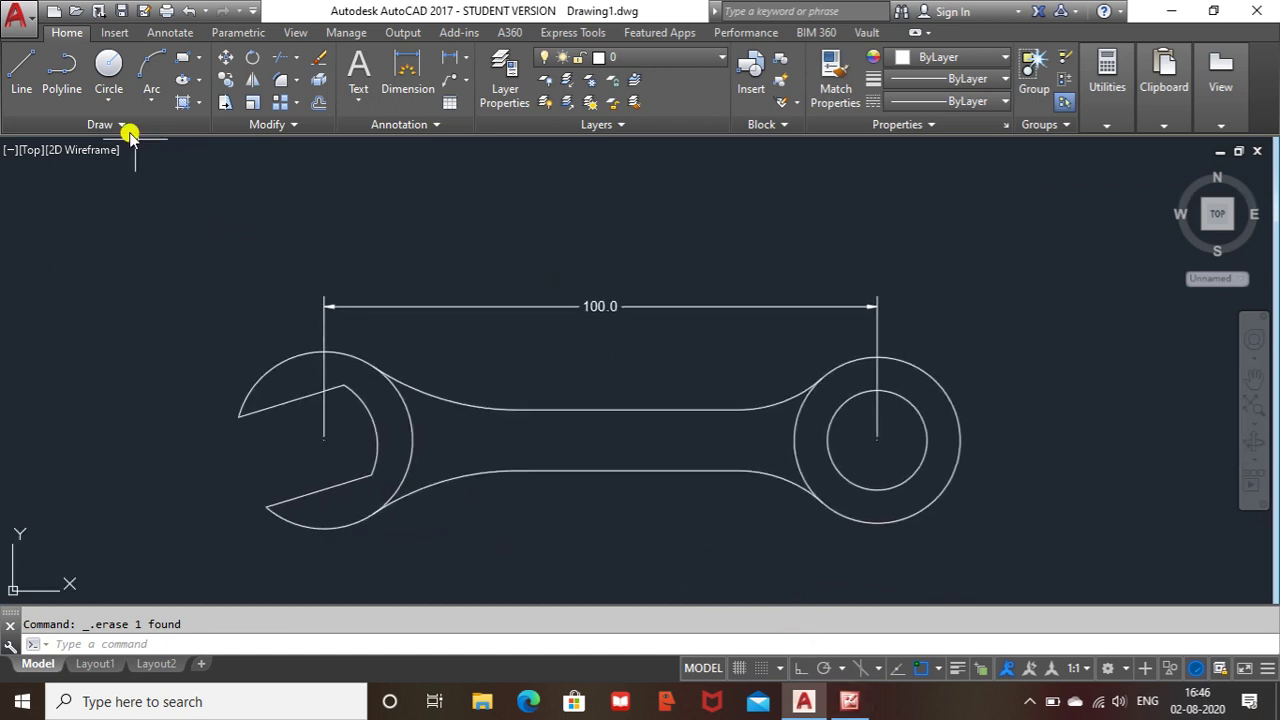
pyautogui.click(21, 63)
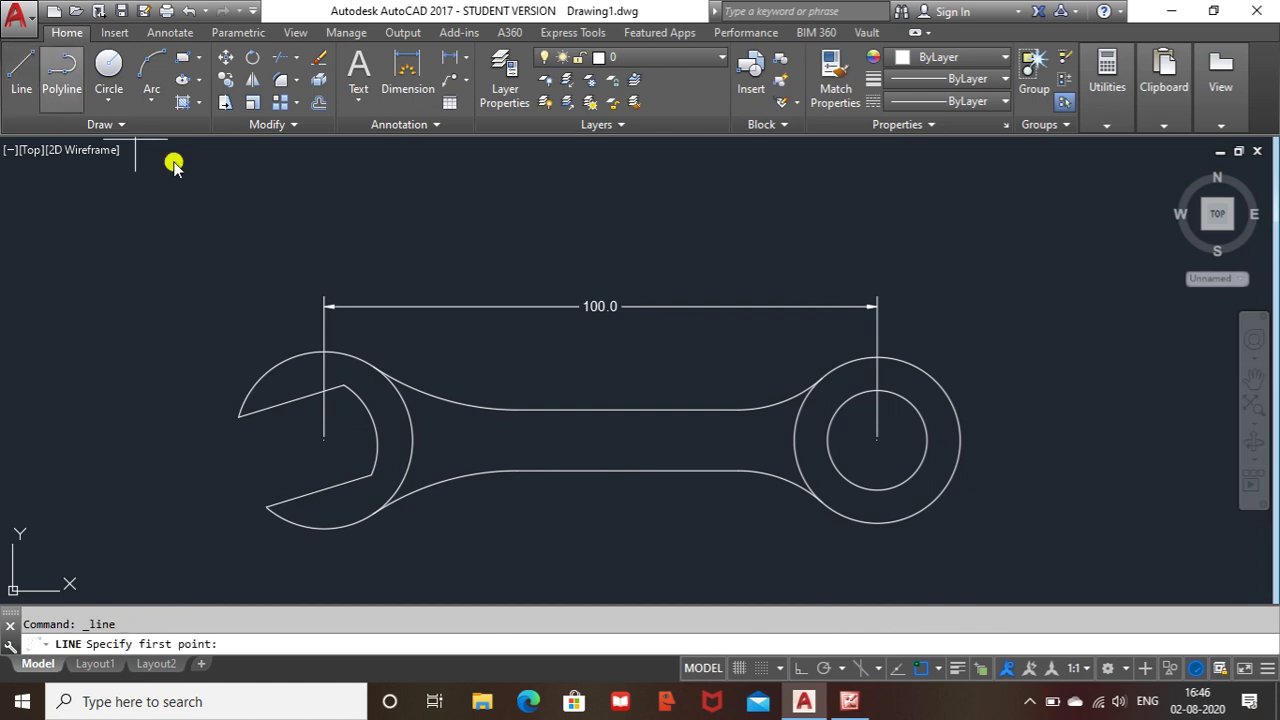
pyautogui.click(877, 439)
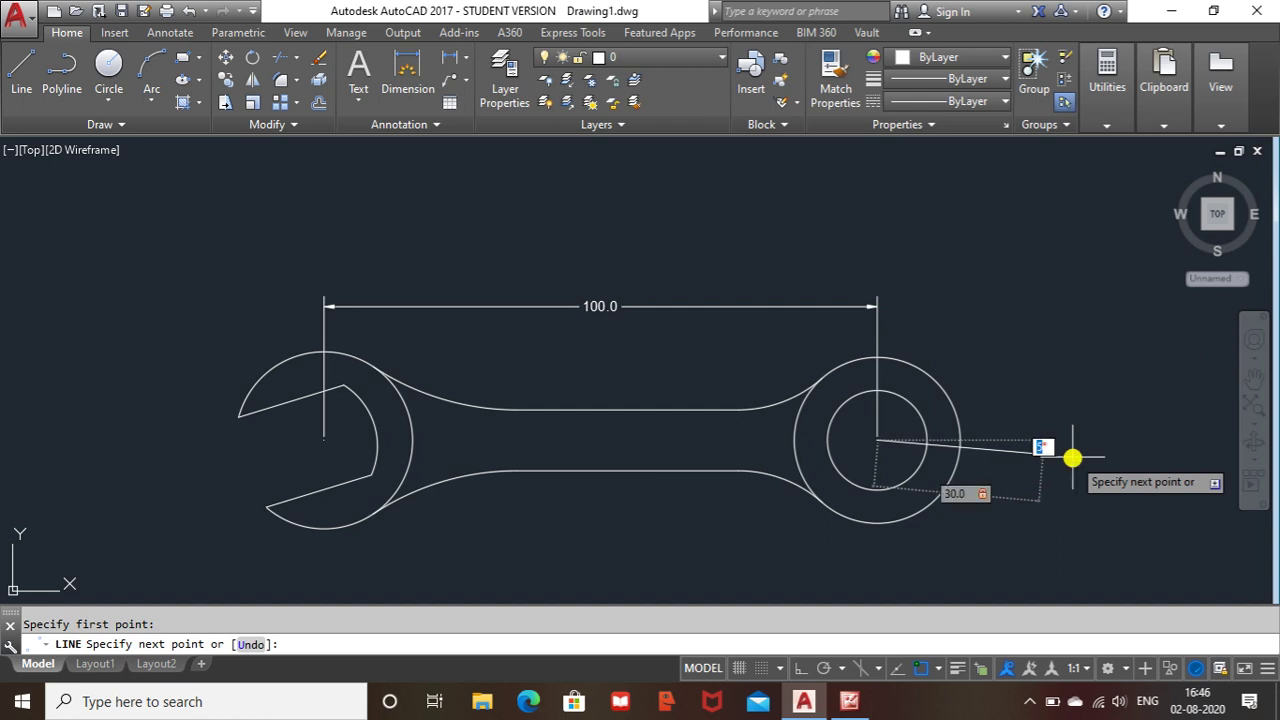
pyautogui.press('Return')
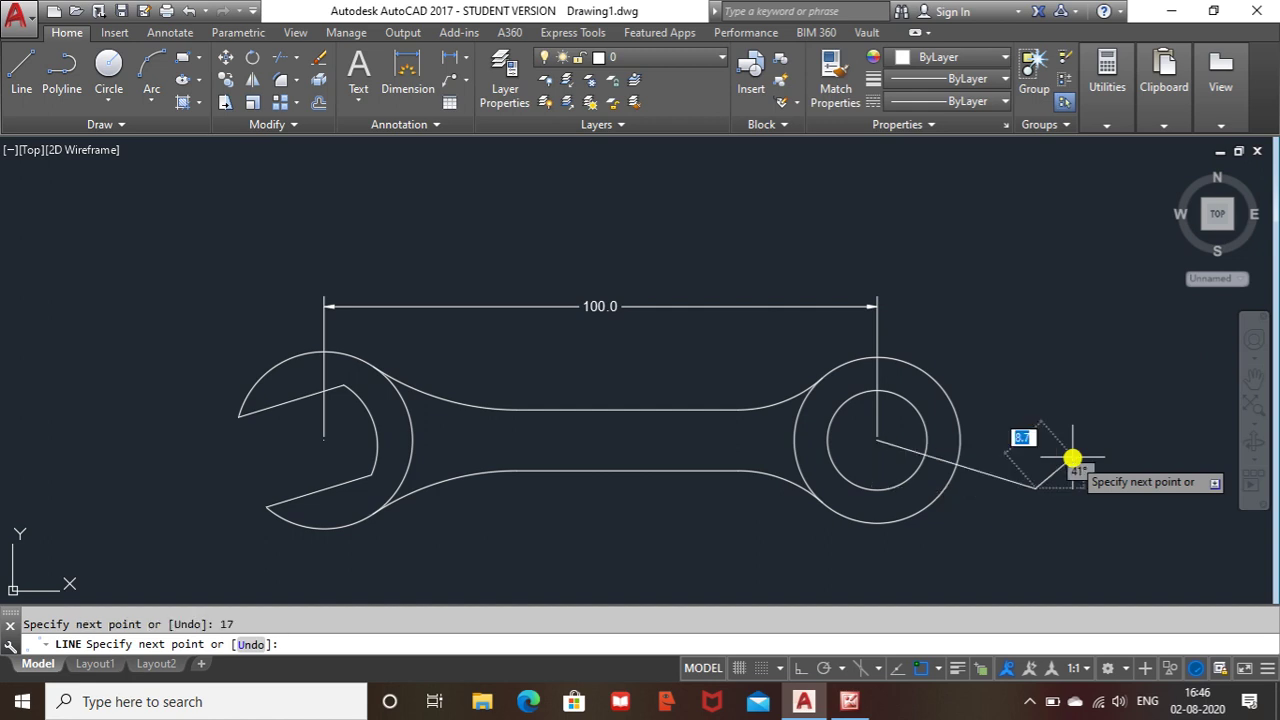
pyautogui.press('Escape')
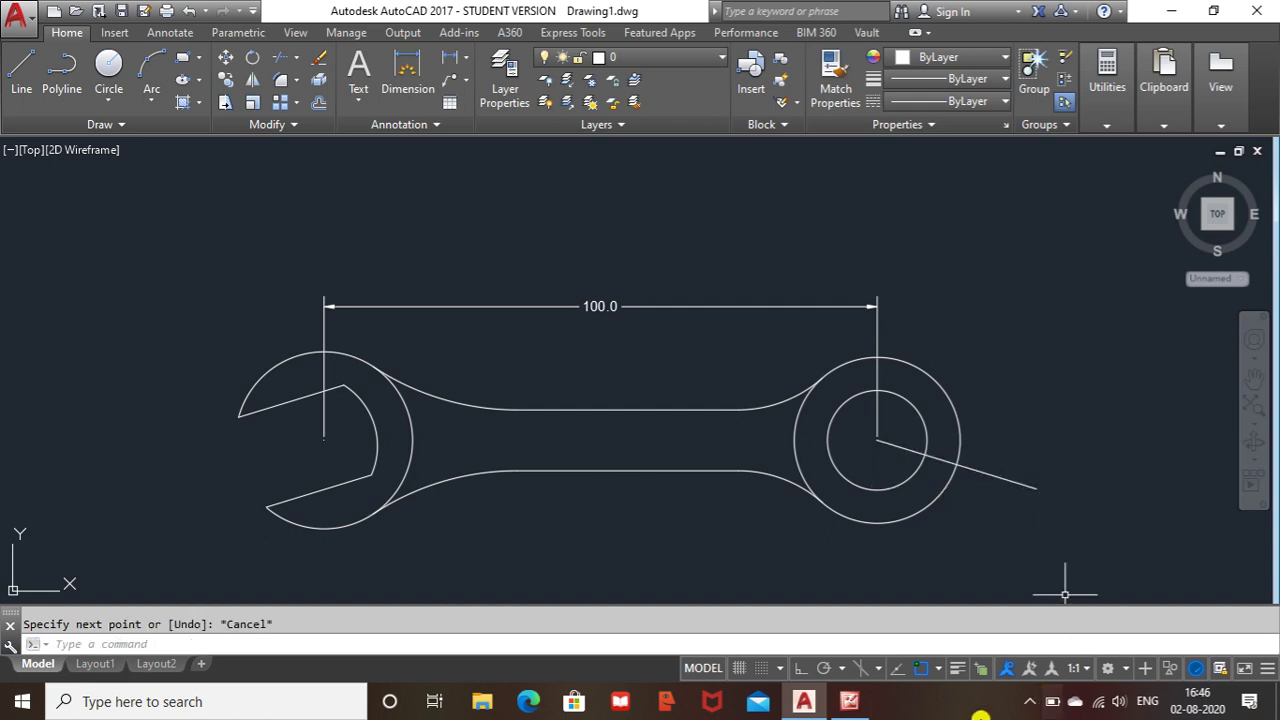
# - Offset the right jaw's downward-sloping line by 5.5 to both sides
pyautogui.click(849, 703)
pyautogui.click(849, 705)
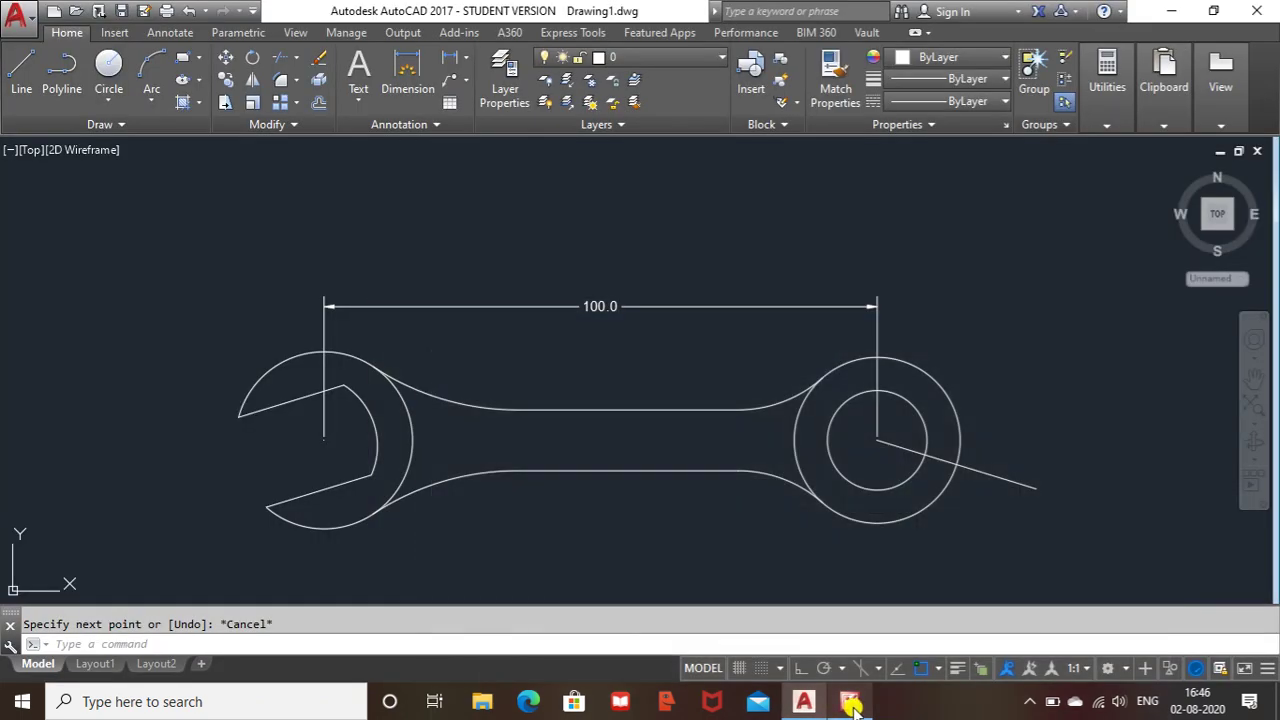
pyautogui.write('o')
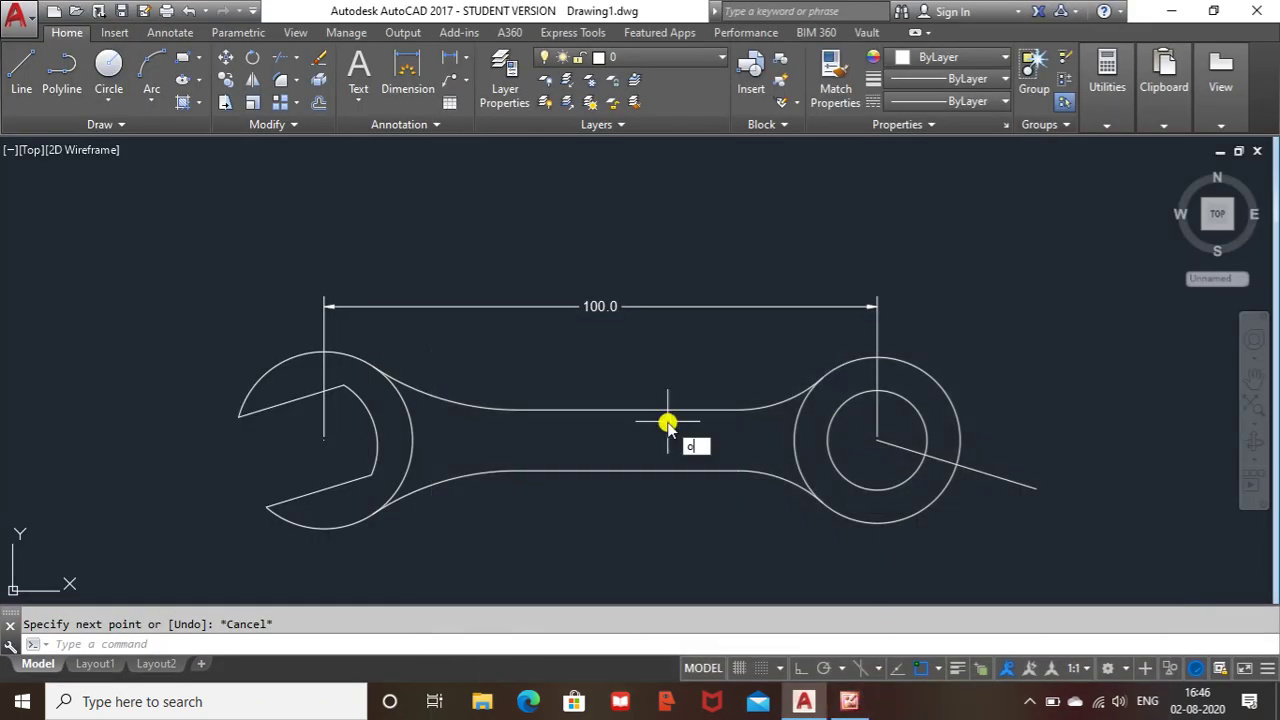
pyautogui.write('f')
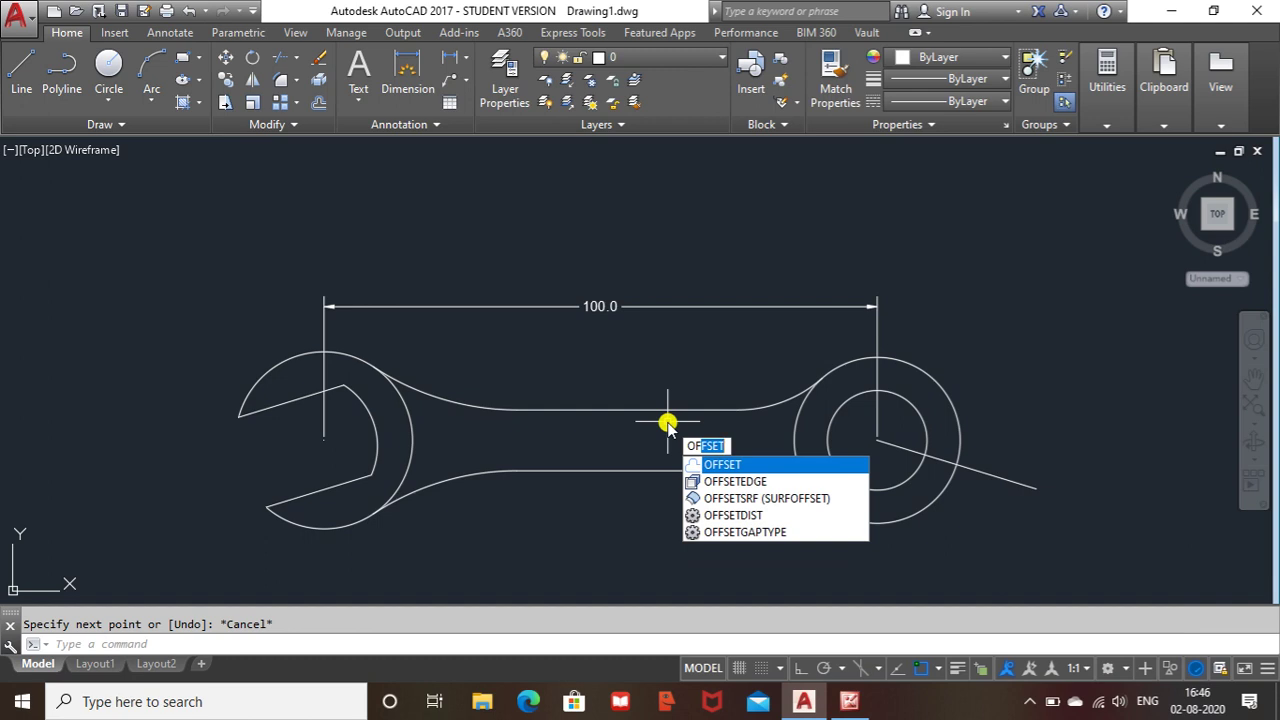
pyautogui.press('Return')
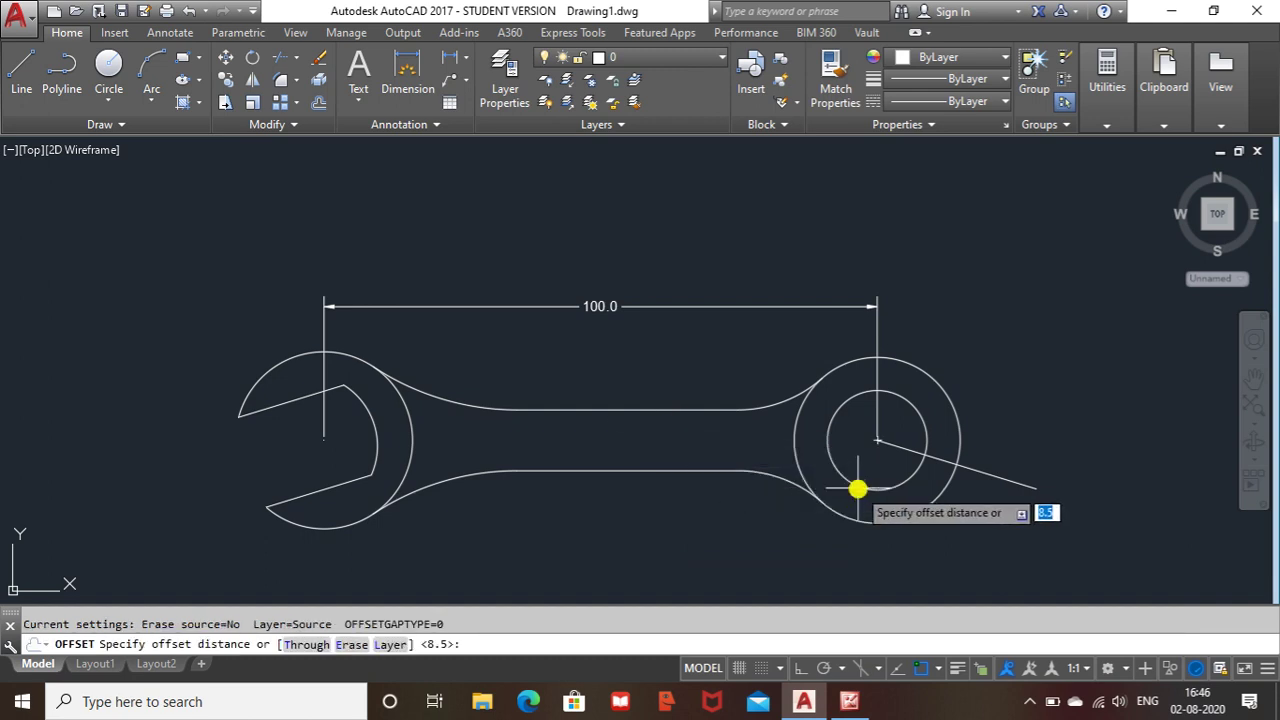
pyautogui.write('5.5')
pyautogui.press('Return')
pyautogui.click(1014, 484)
pyautogui.click(1010, 408)
pyautogui.click(1008, 479)
pyautogui.click(988, 511)
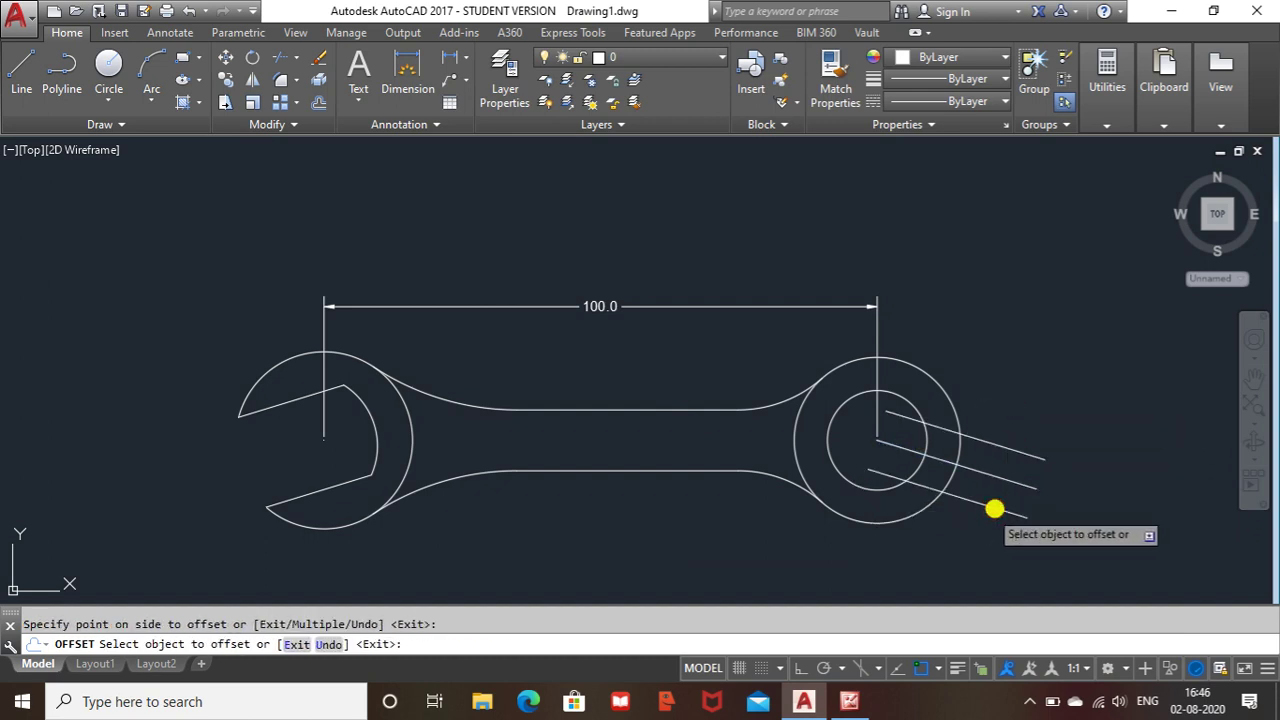
pyautogui.rightClick(1078, 408)
pyautogui.press('Escape')
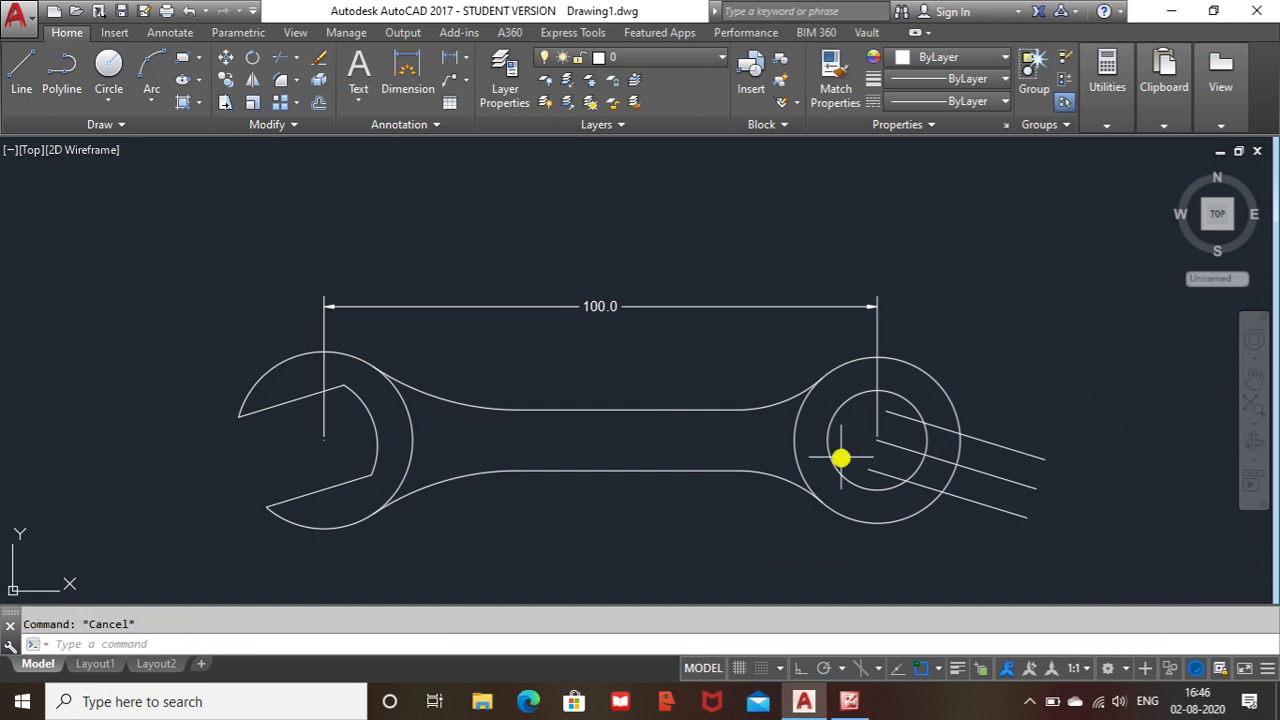
# - Move the right inner circle 3.5 outward from its centre along the downward-sloping middle line
pyautogui.scroll(2, 943, 446)
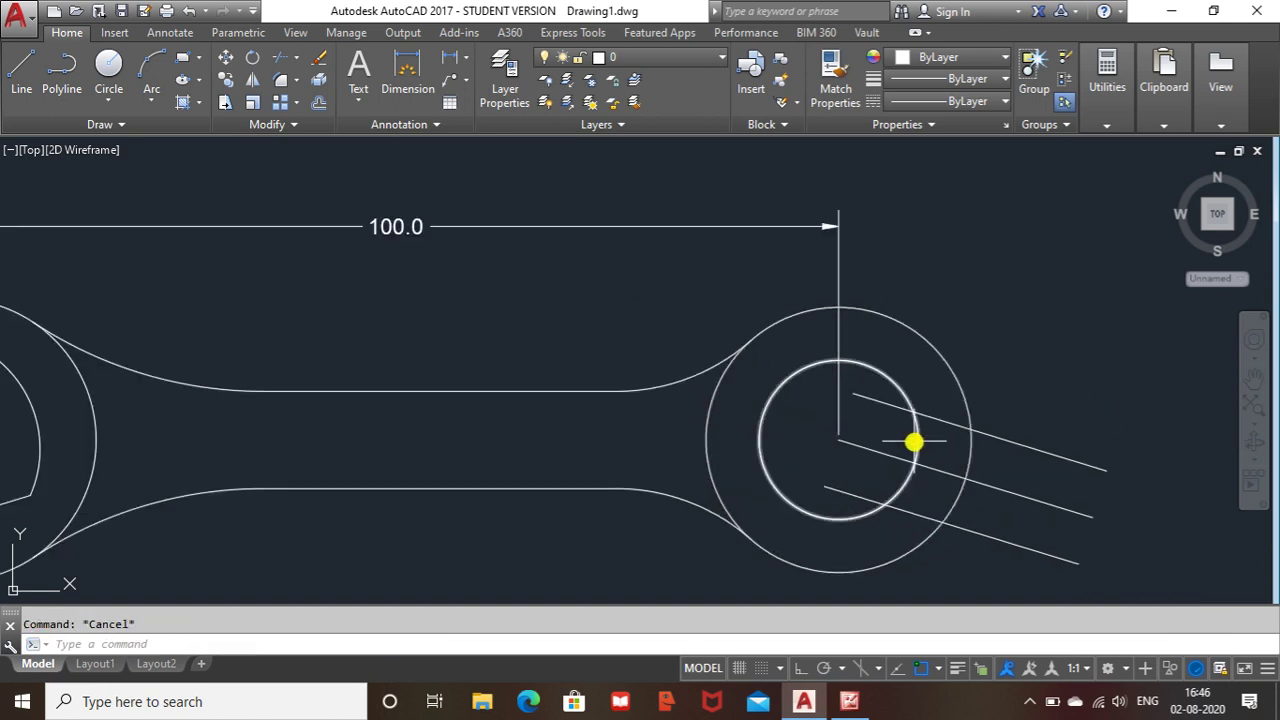
pyautogui.click(919, 438)
pyautogui.rightClick(1000, 295)
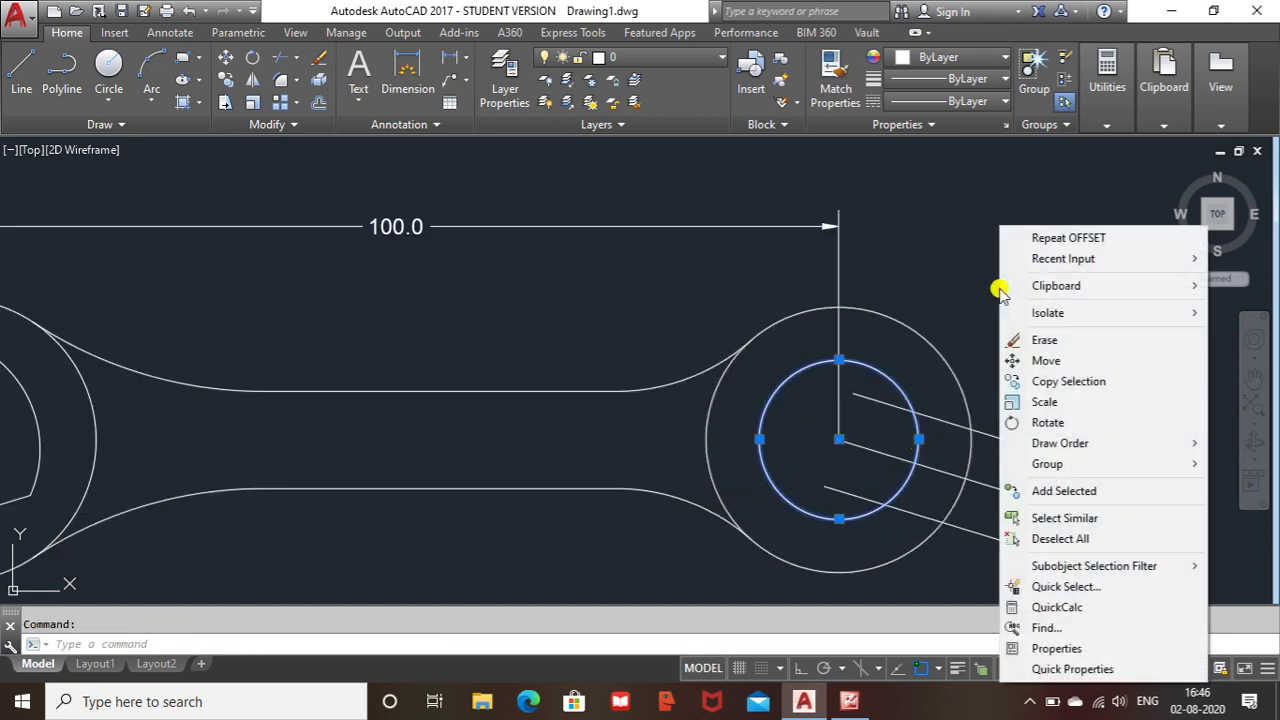
pyautogui.click(1046, 362)
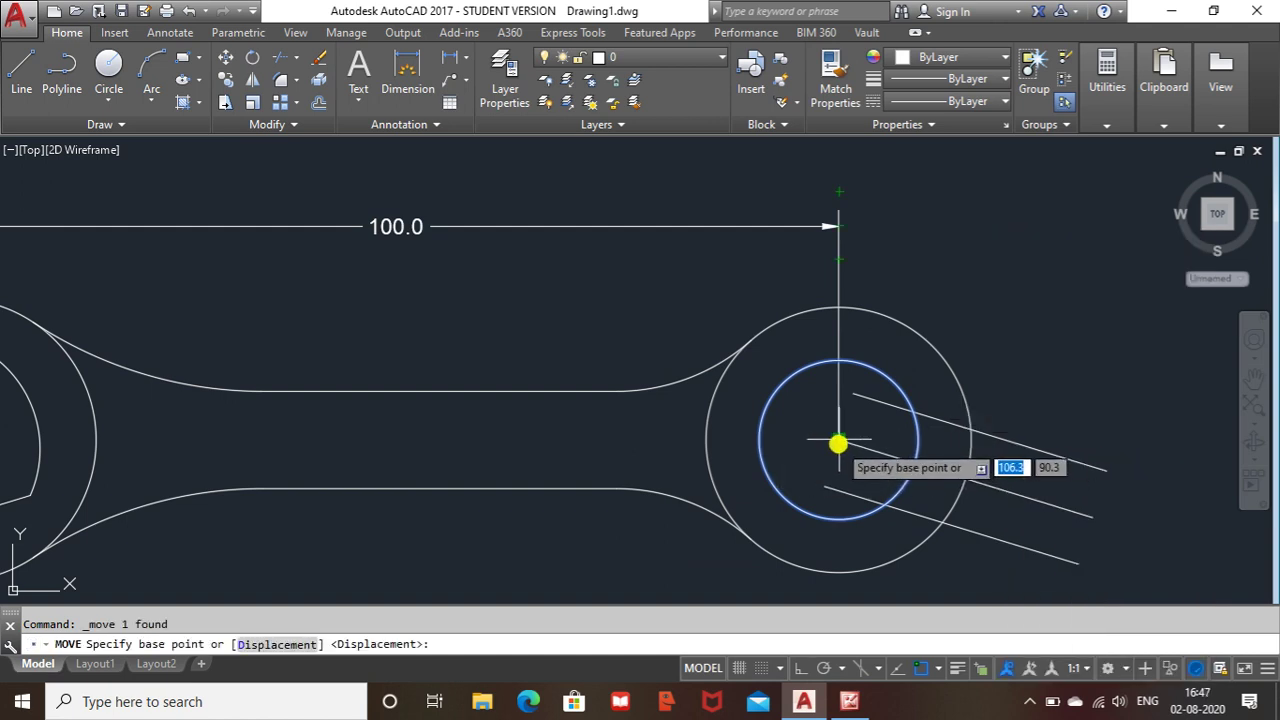
pyautogui.click(838, 442)
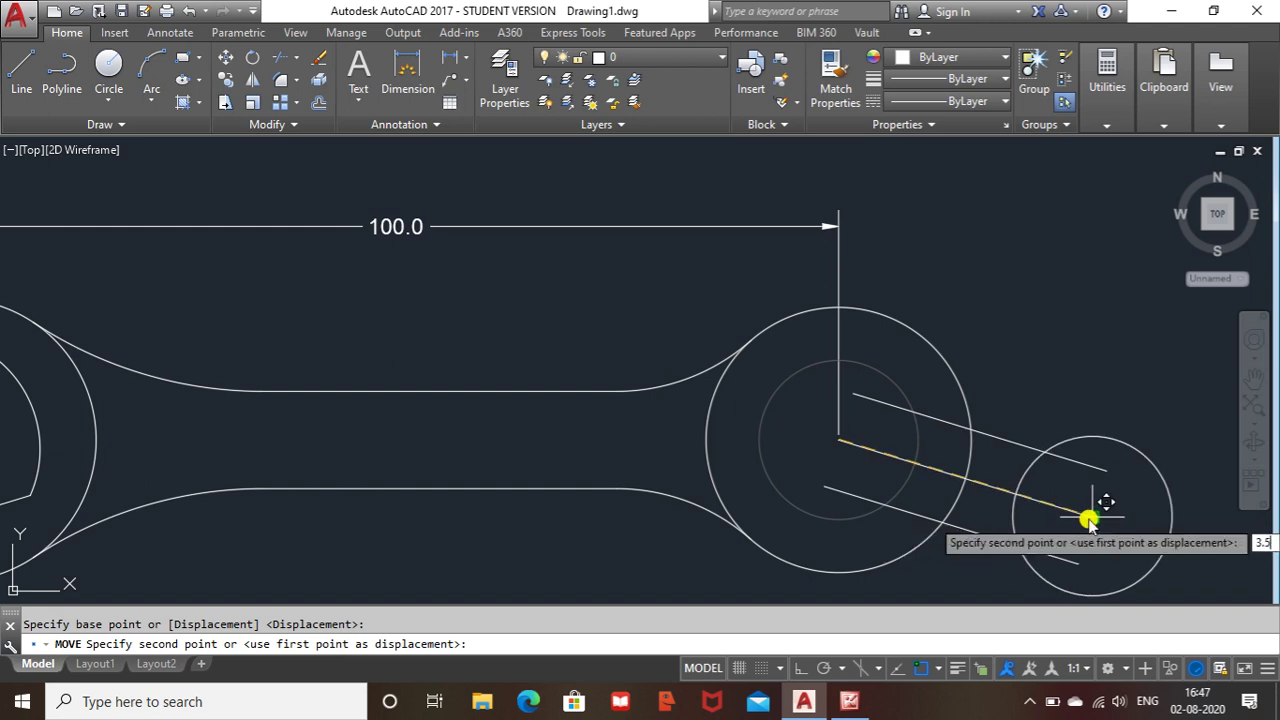
pyautogui.write('3.5')
pyautogui.press('Return')
pyautogui.press('Escape')
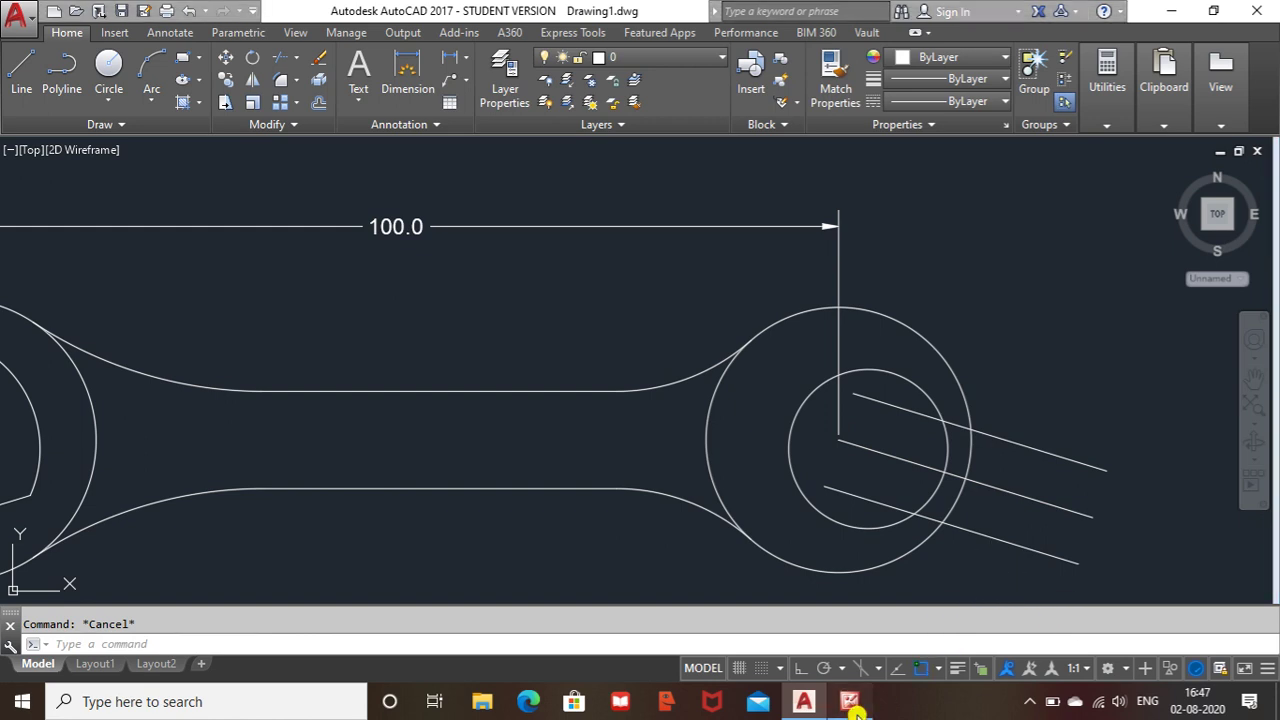
# - Check the right jaw's angle in the reference image, and undo the circle move, the offsets and the downward-sloping line
pyautogui.click(851, 705)
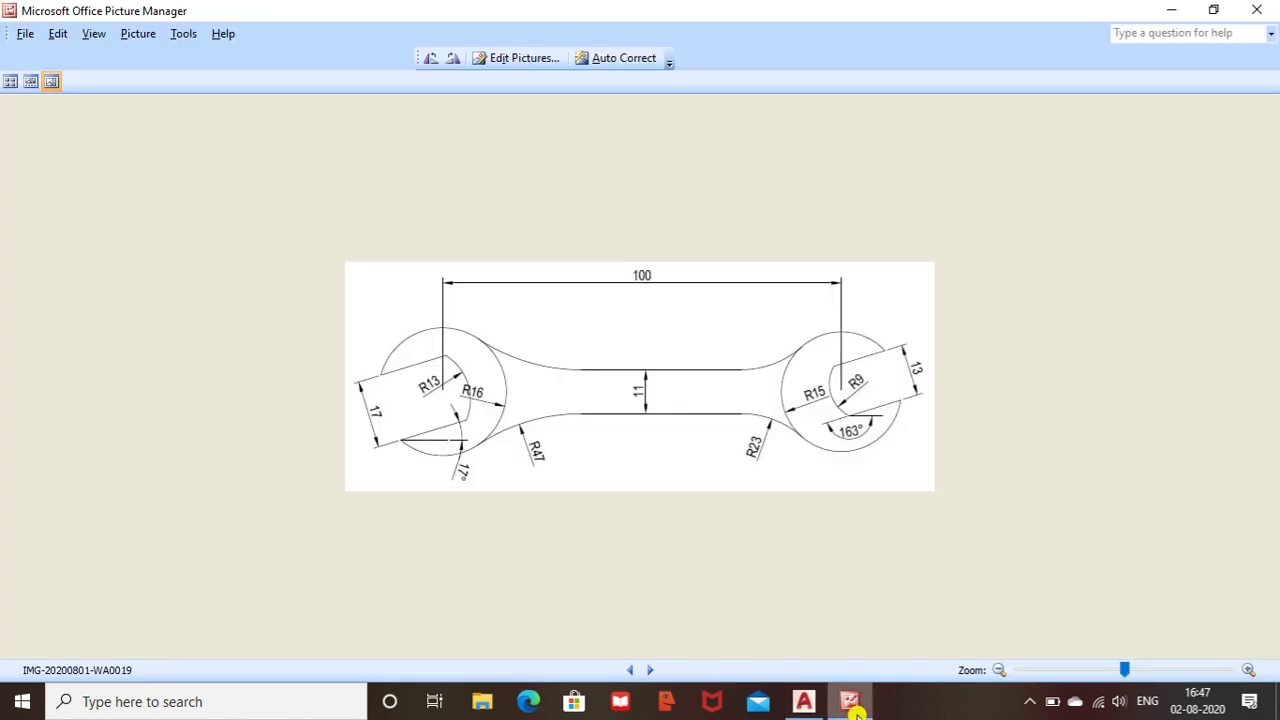
pyautogui.click(851, 705)
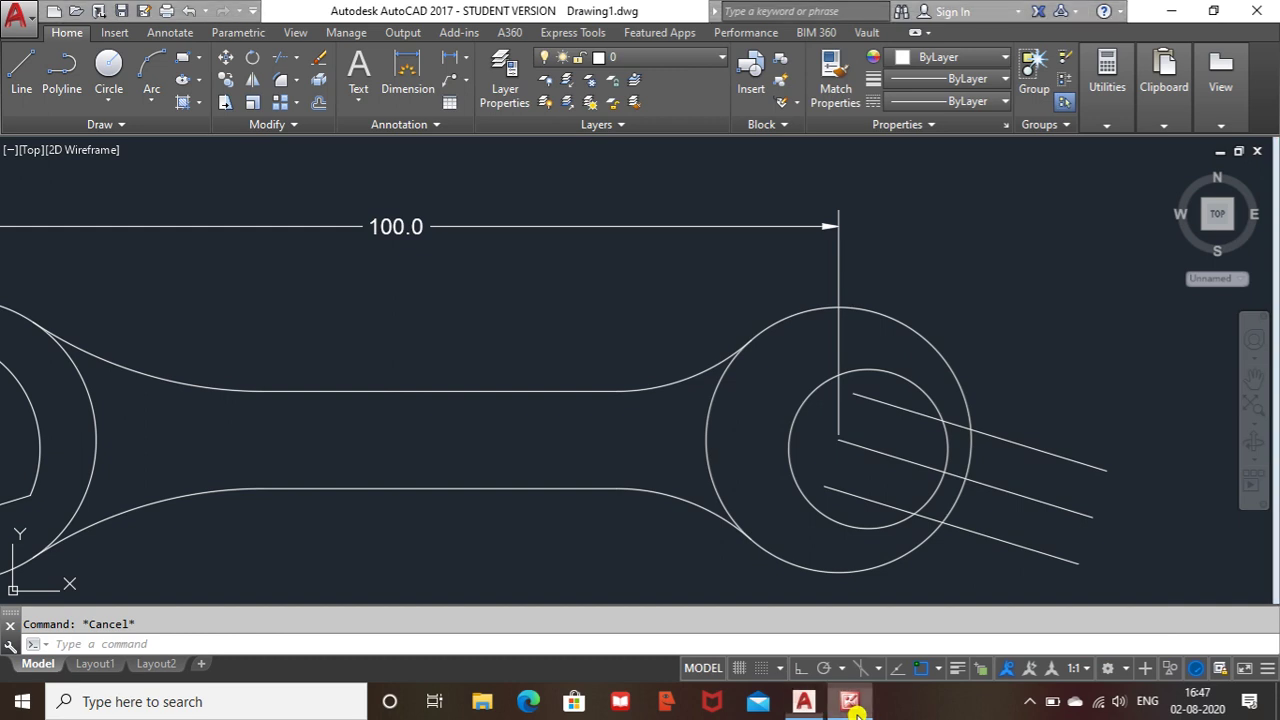
pyautogui.click(851, 705)
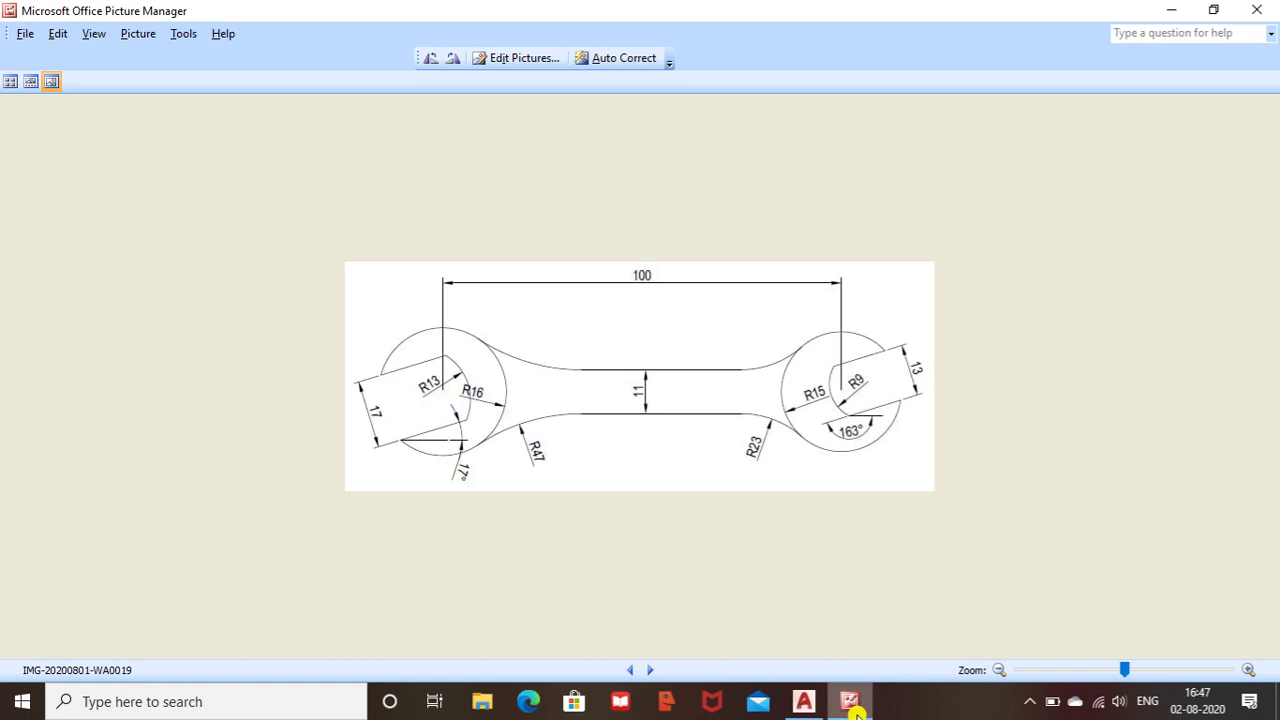
pyautogui.click(851, 705)
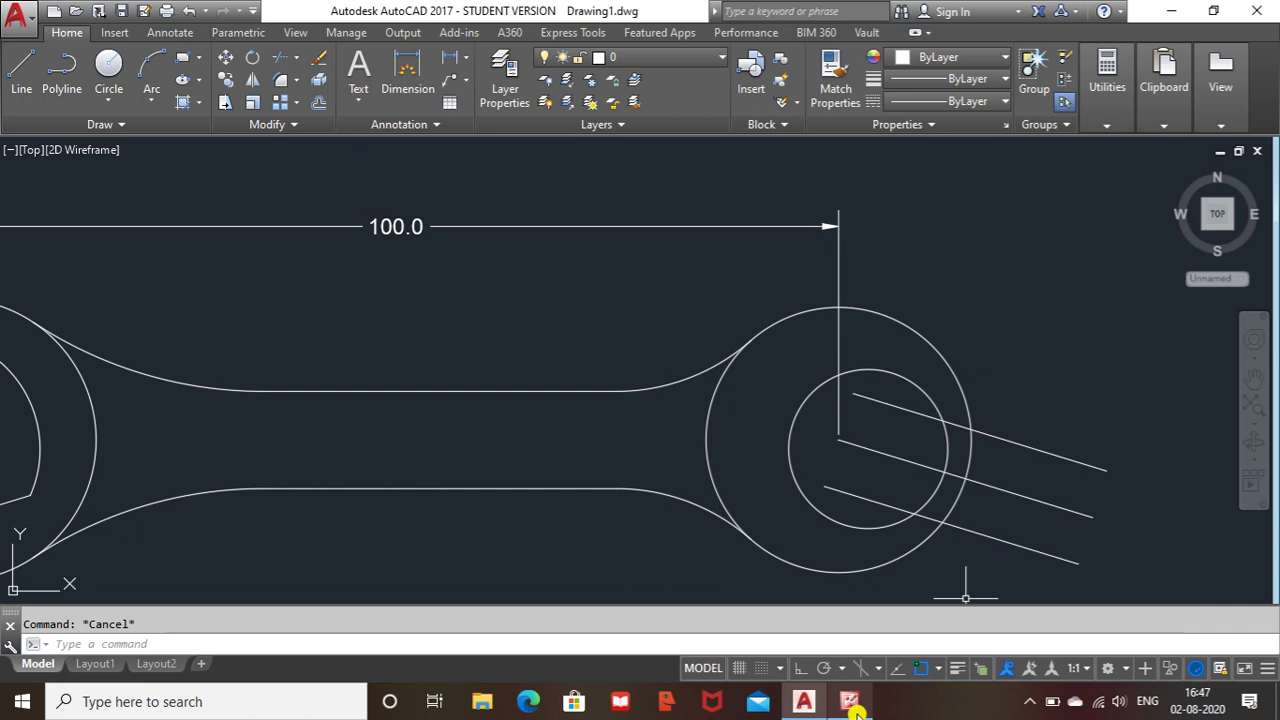
pyautogui.hotkey('ctrl', 'z')
pyautogui.hotkey('ctrl', 'z')
pyautogui.hotkey('ctrl', 'z')
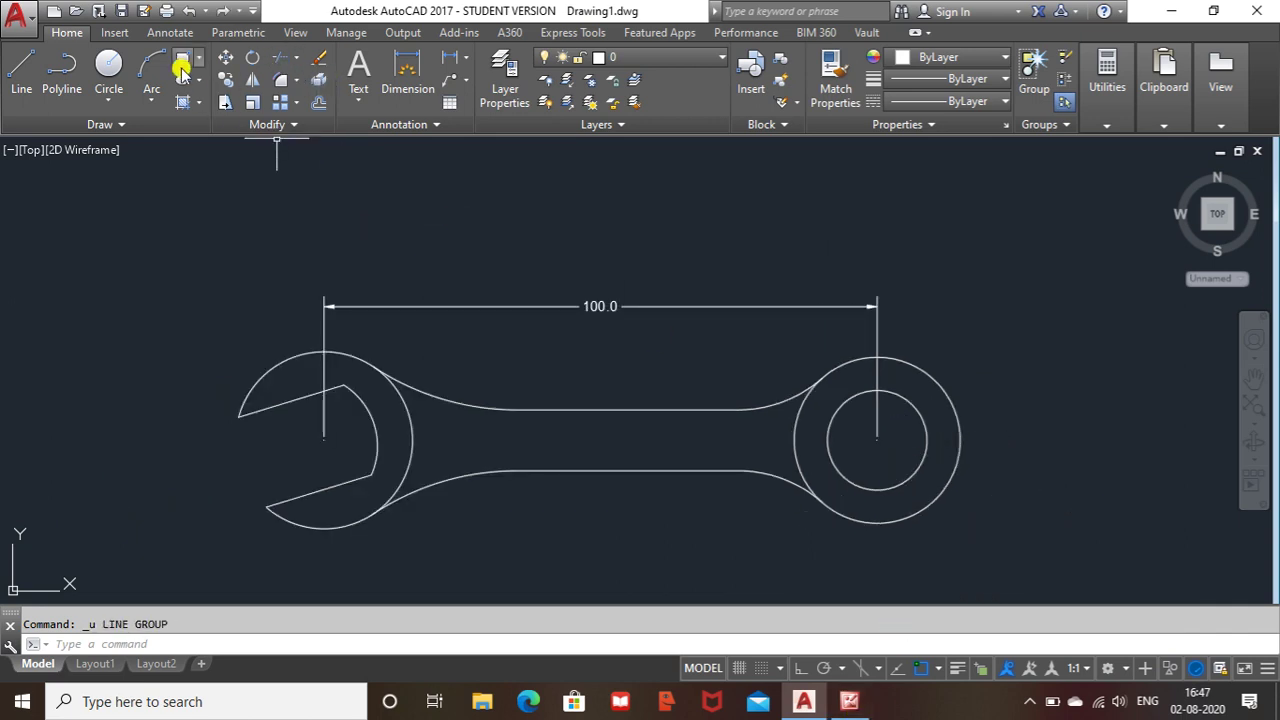
# - Draw a line from the right circles' centre, 30 long at 17° above the horizontal, outward away from the handle
pyautogui.click(21, 70)
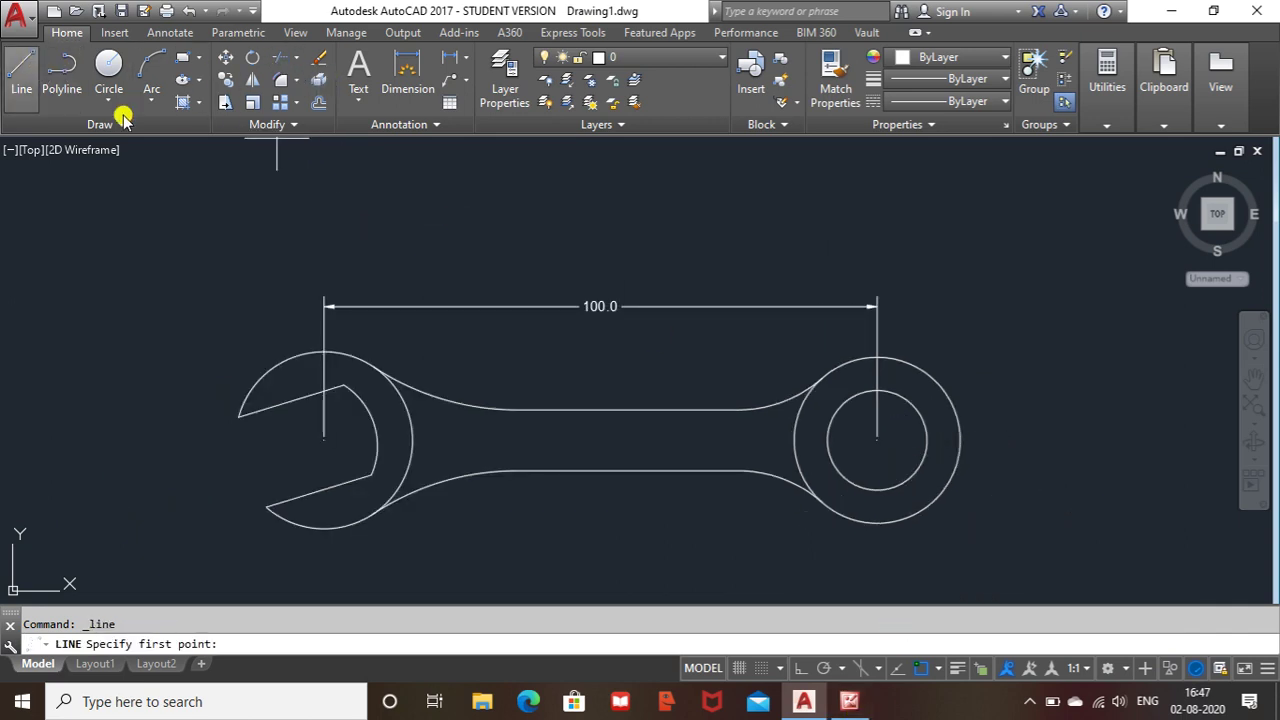
pyautogui.click(875, 440)
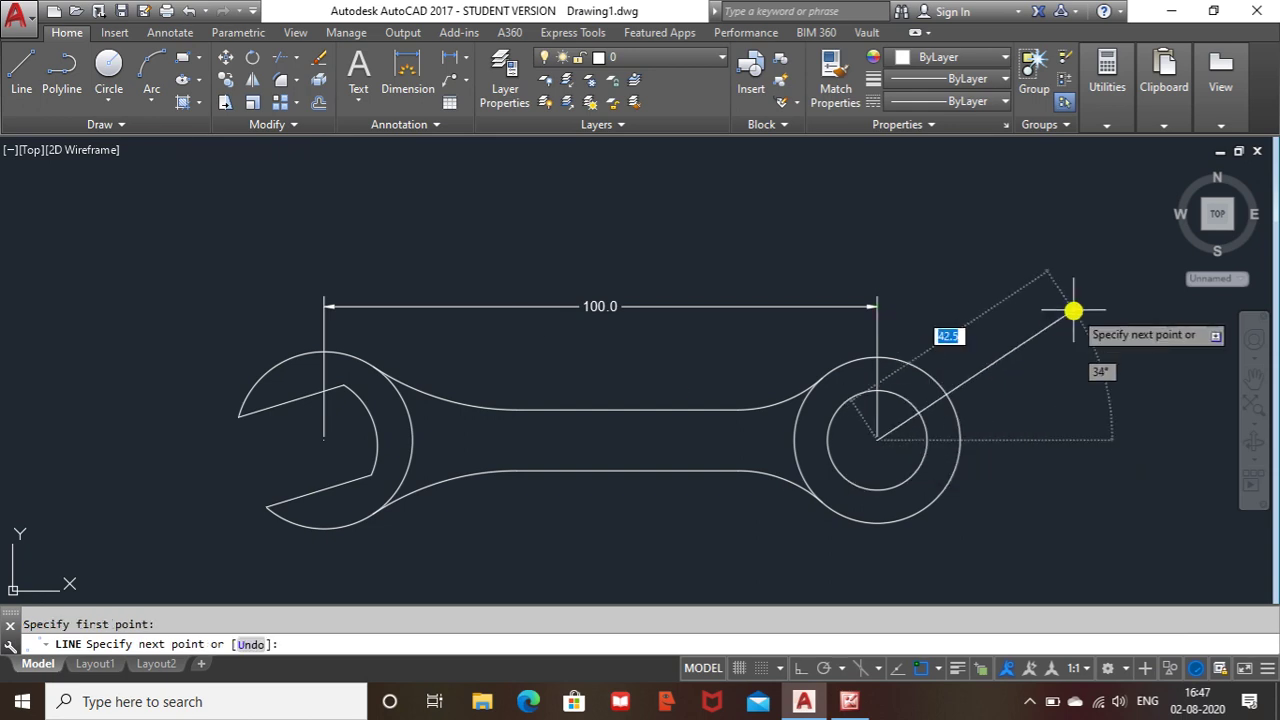
pyautogui.press('Tab')
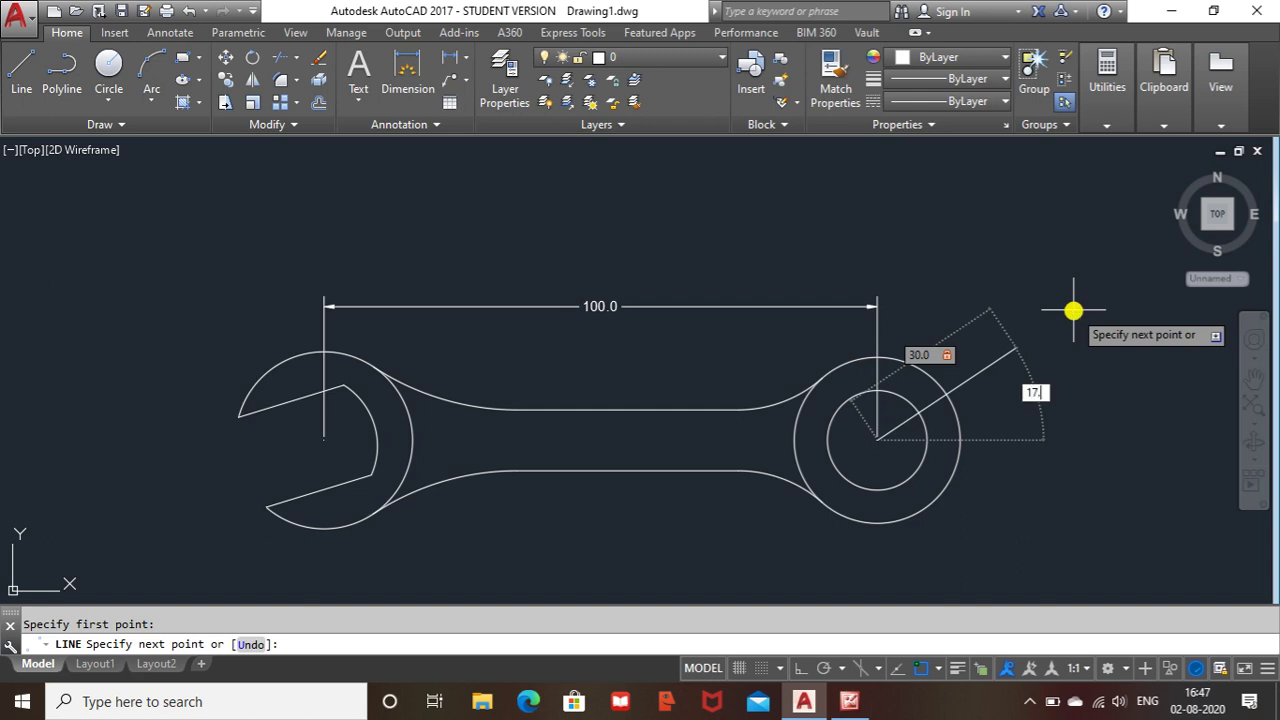
pyautogui.write('17.0')
pyautogui.press('Return')
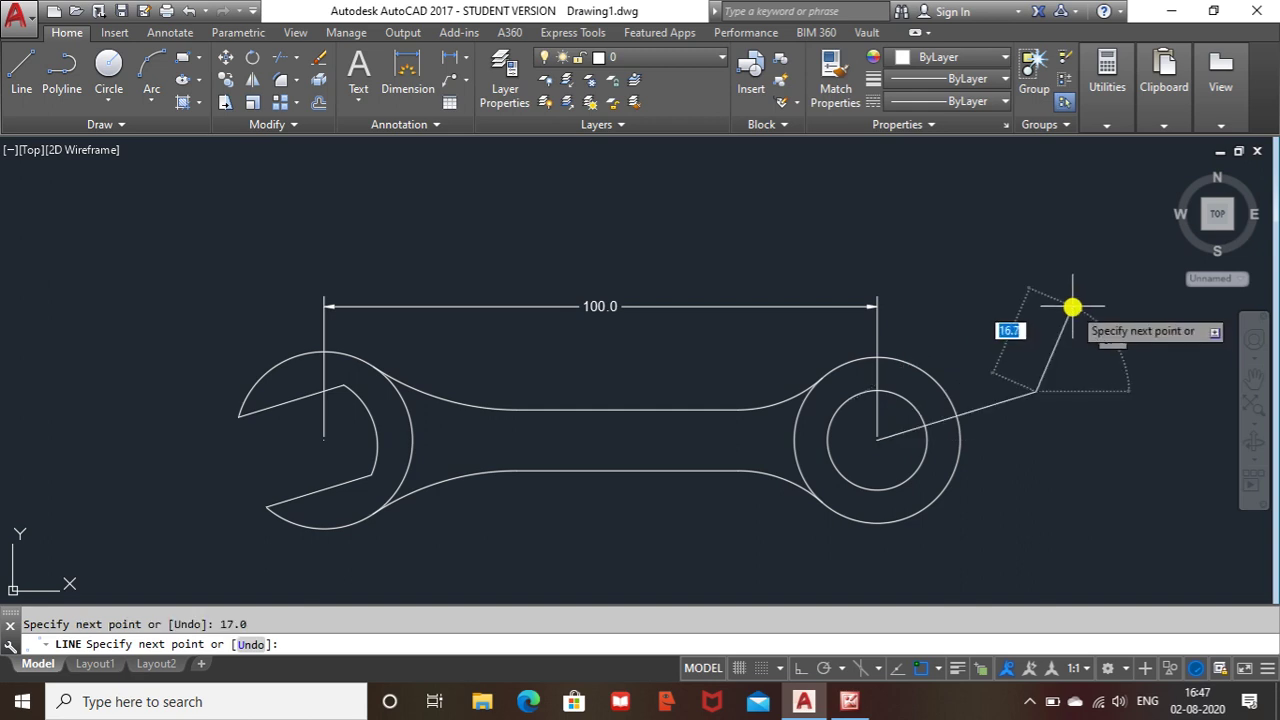
pyautogui.press('Escape')
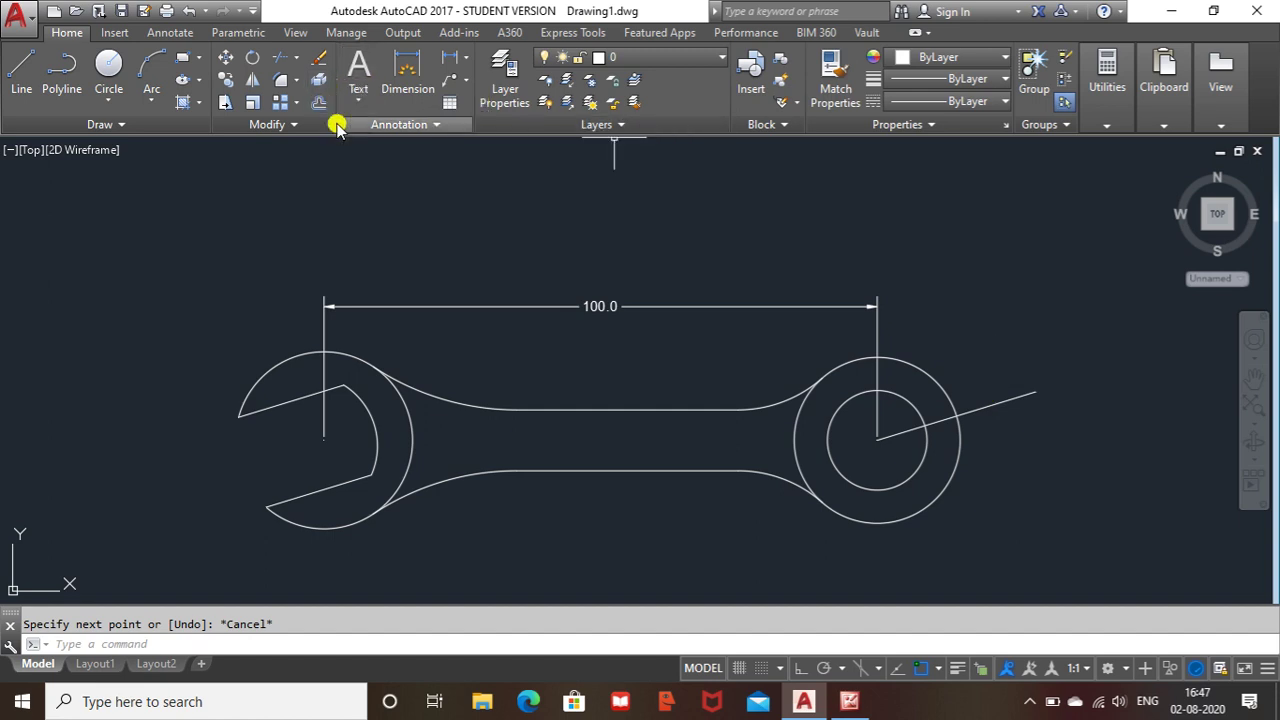
# - Offset the right jaw's upward-sloping line by 5.5 to both sides
pyautogui.write('off')
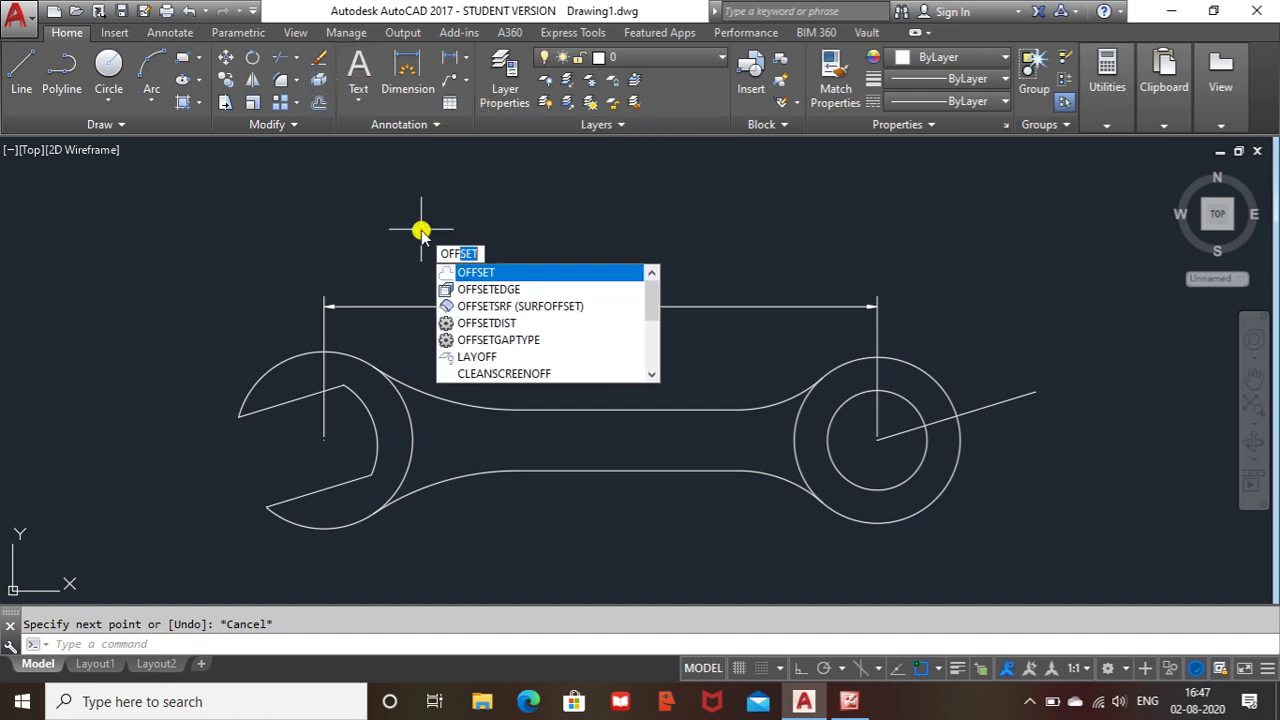
pyautogui.press('Return')
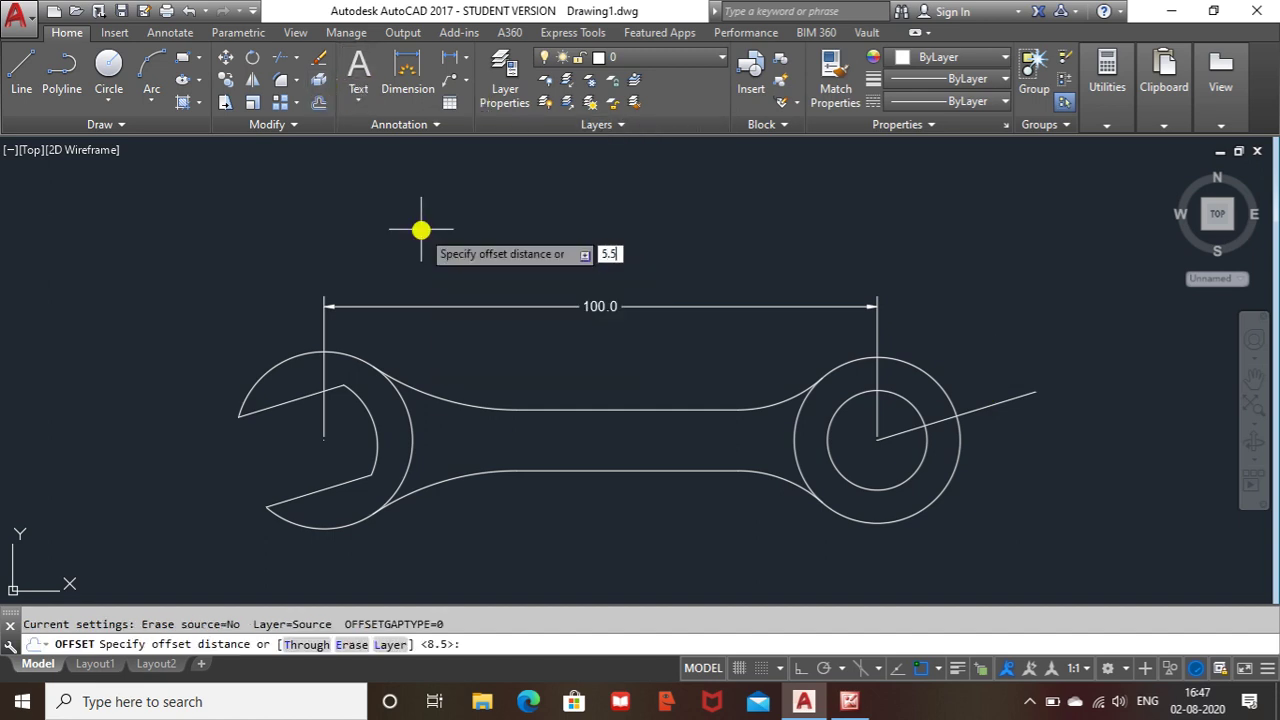
pyautogui.press('Return')
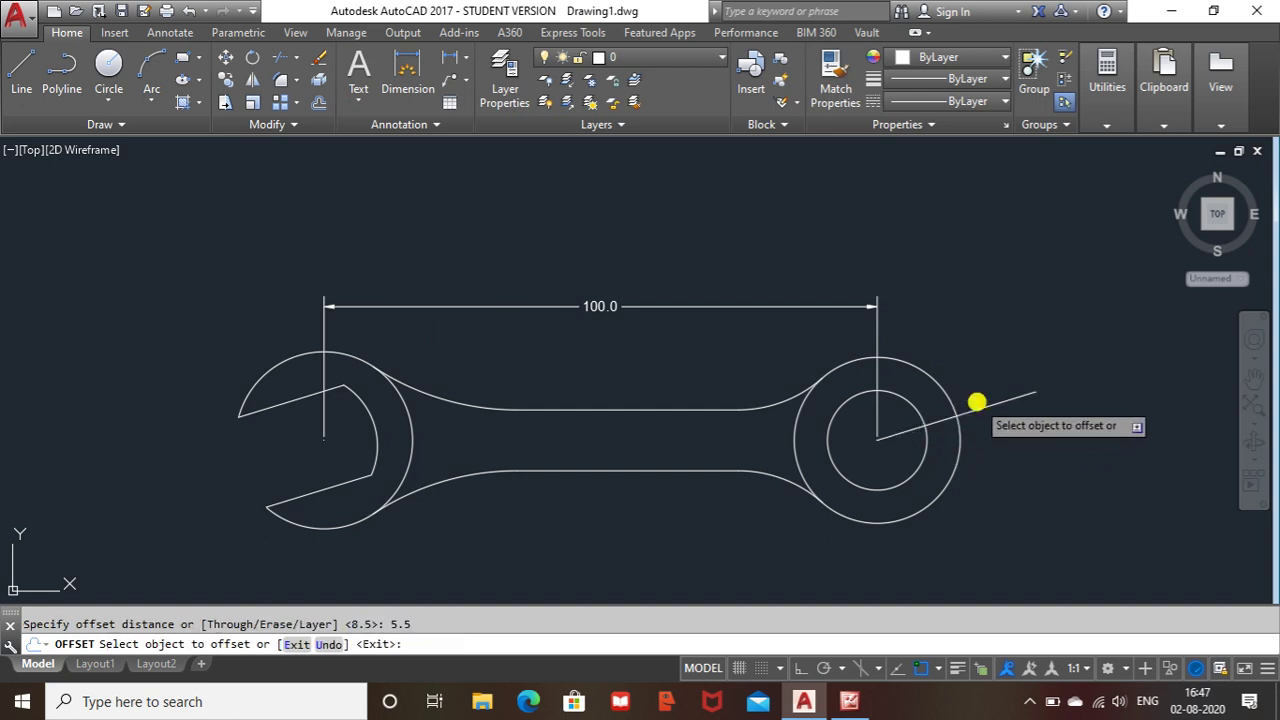
pyautogui.click(984, 405)
pyautogui.click(985, 338)
pyautogui.click(1003, 403)
pyautogui.click(1027, 455)
pyautogui.press('Escape')
# - Move the right inner circle 3.5 outward from its centre along the upward-sloping middle line
pyautogui.scroll(2, 947, 465)
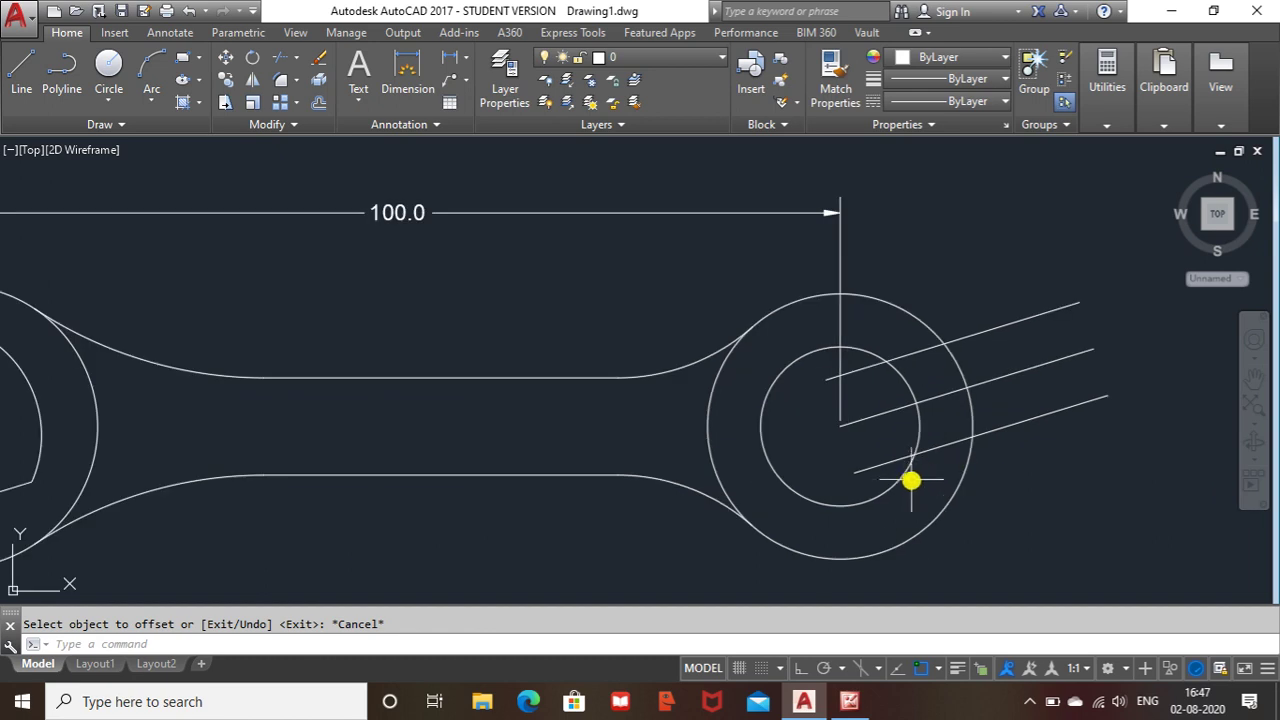
pyautogui.click(891, 483)
pyautogui.rightClick(929, 494)
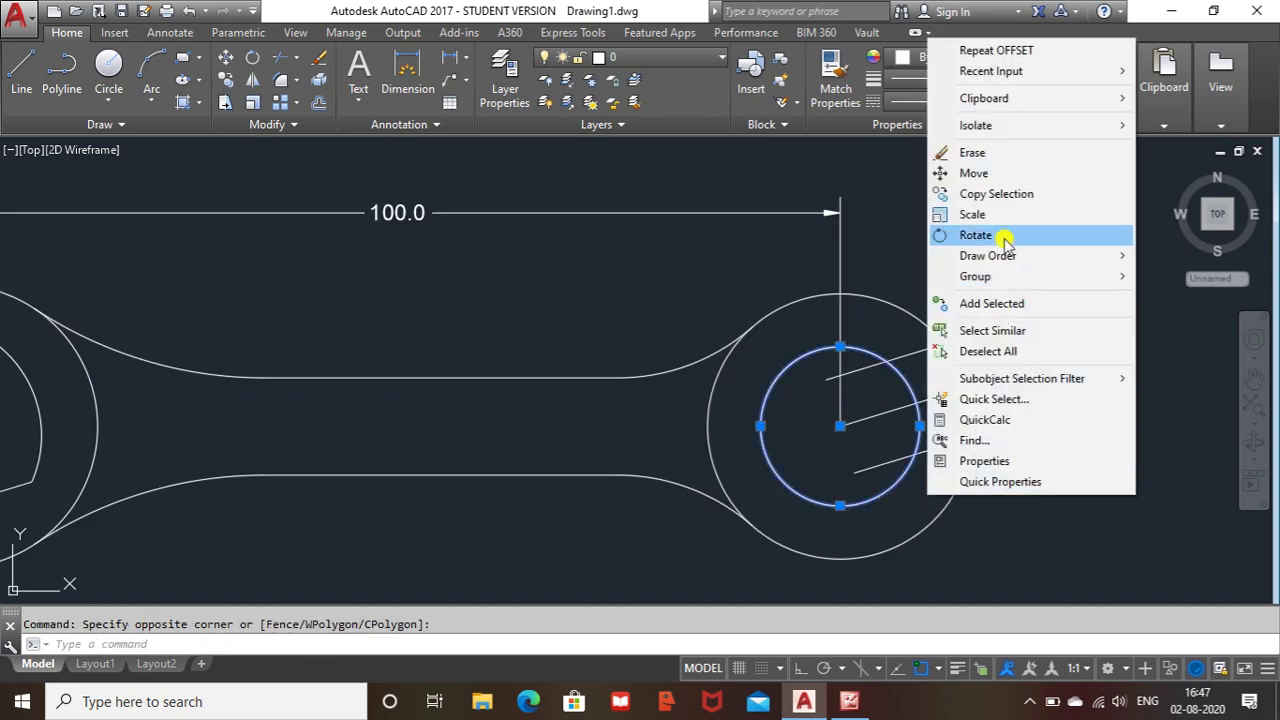
pyautogui.click(968, 173)
pyautogui.click(840, 425)
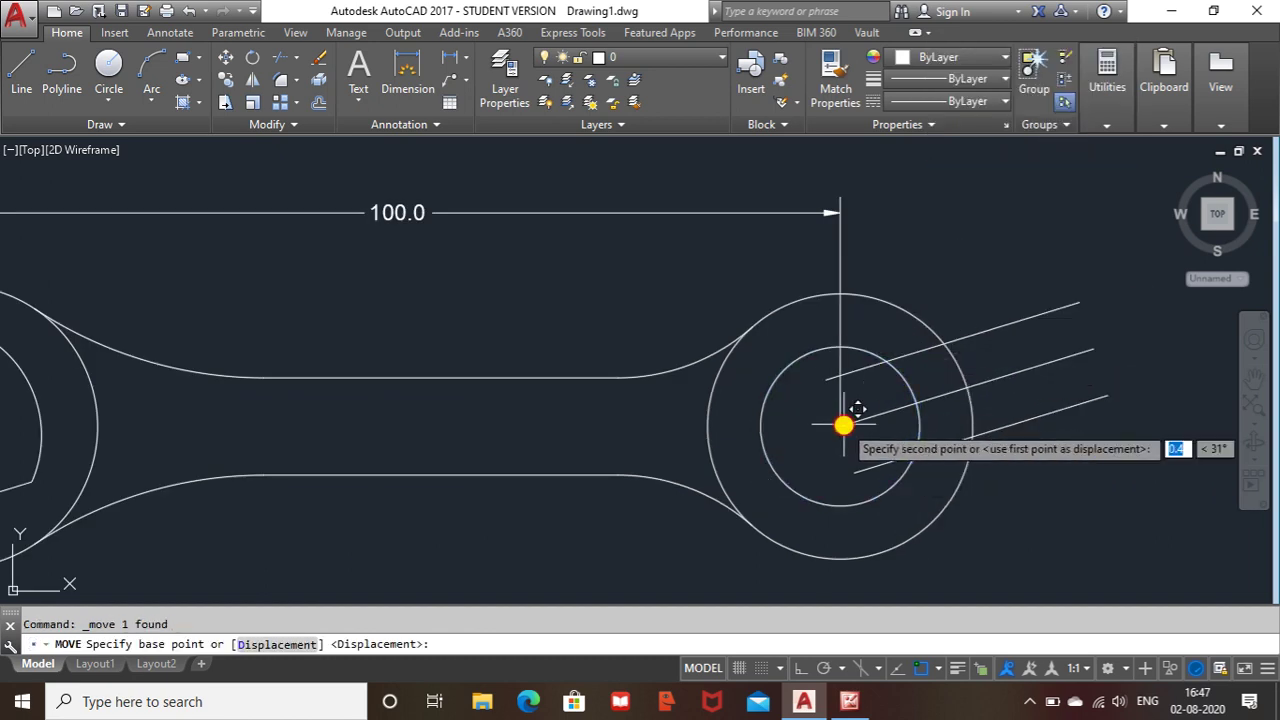
pyautogui.write('3.5')
pyautogui.press('Return')
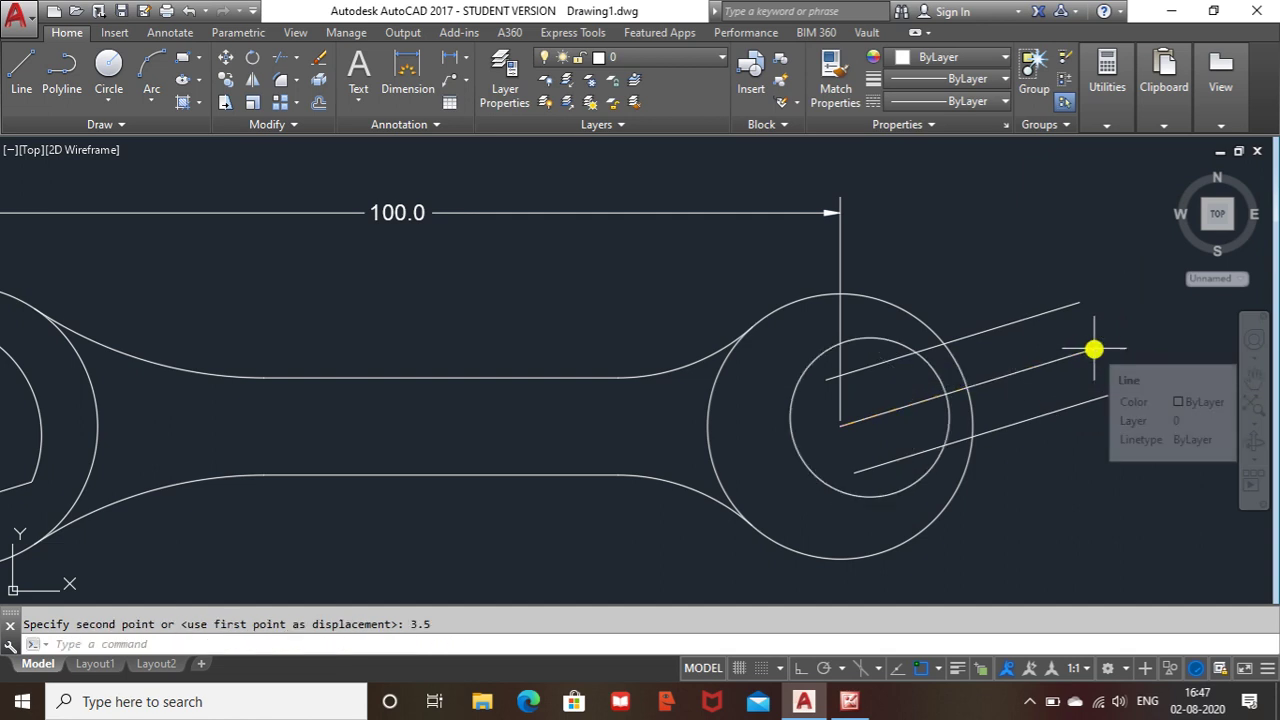
pyautogui.press('Escape')
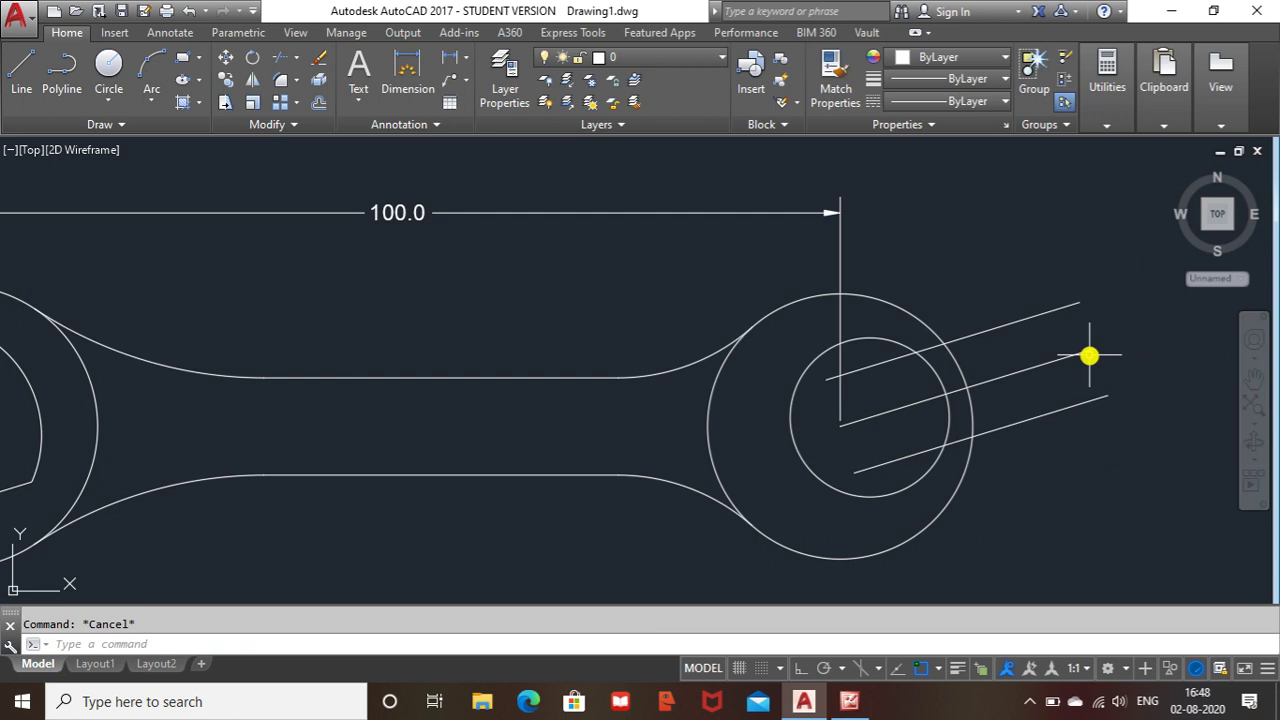
# - Check the reference image, and extend the inner ends of the upper and lower inclined lines to the right inner circle
pyautogui.click(852, 703)
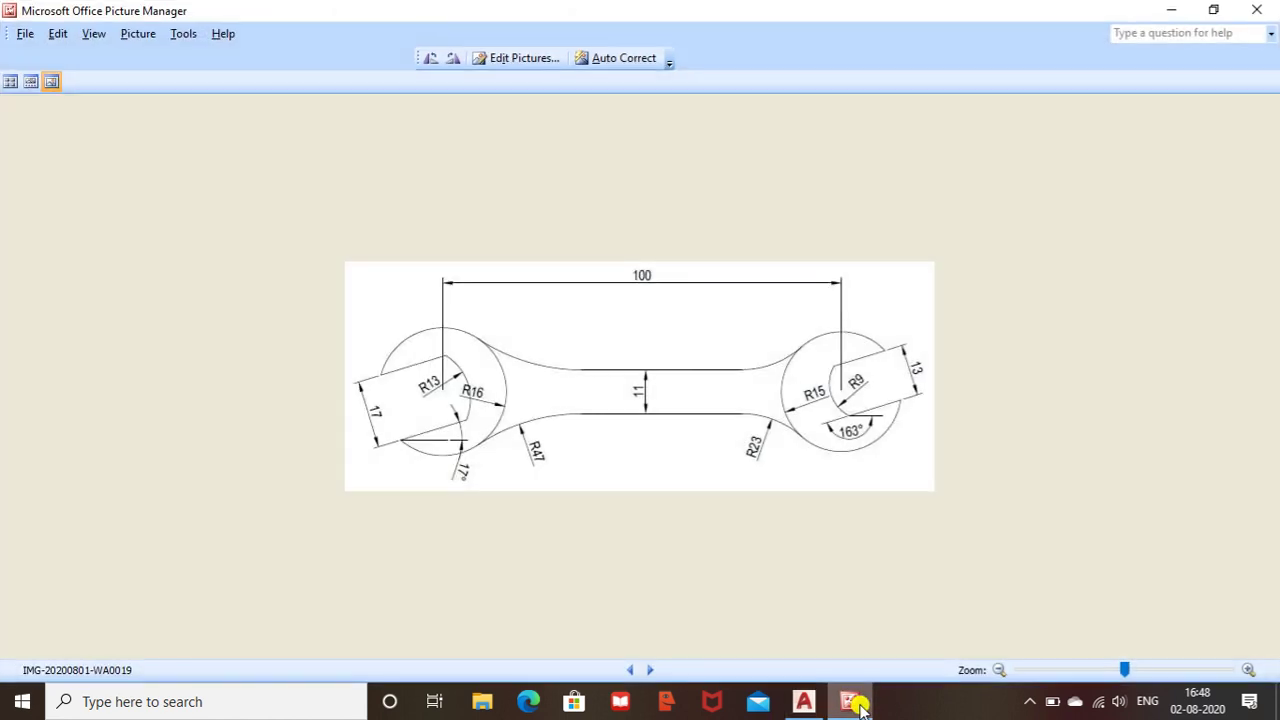
pyautogui.click(858, 705)
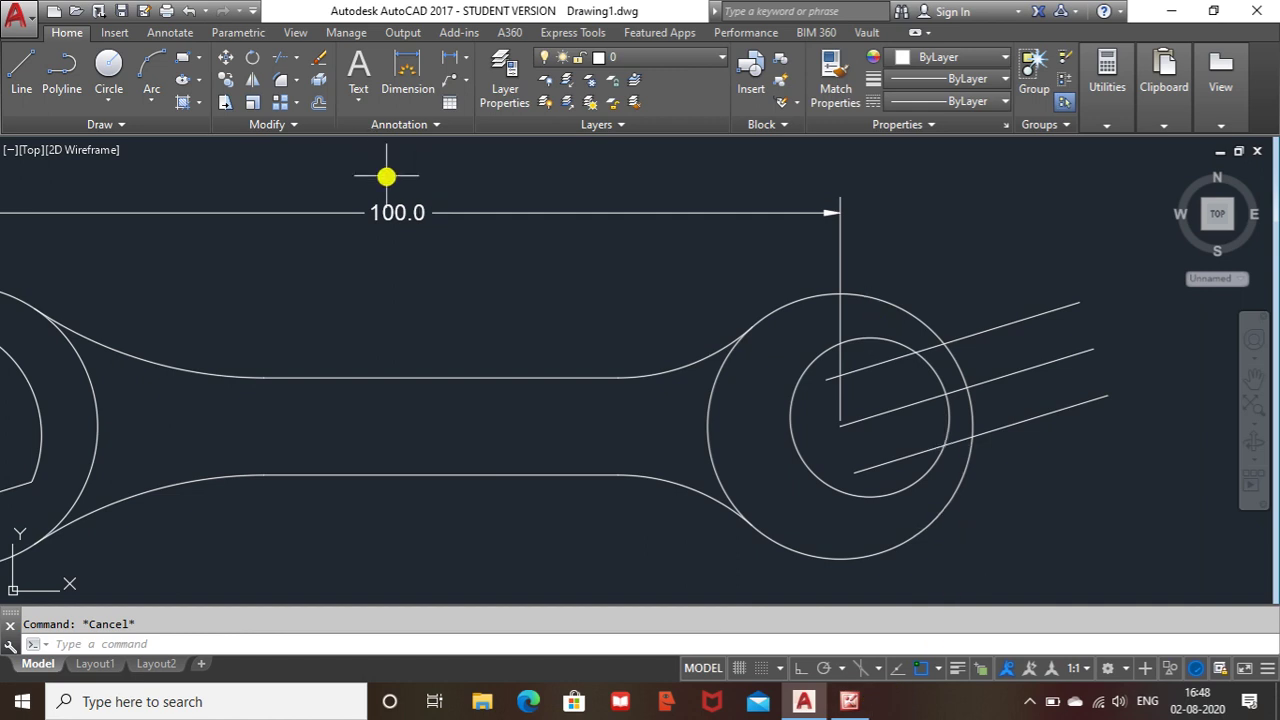
pyautogui.click(294, 58)
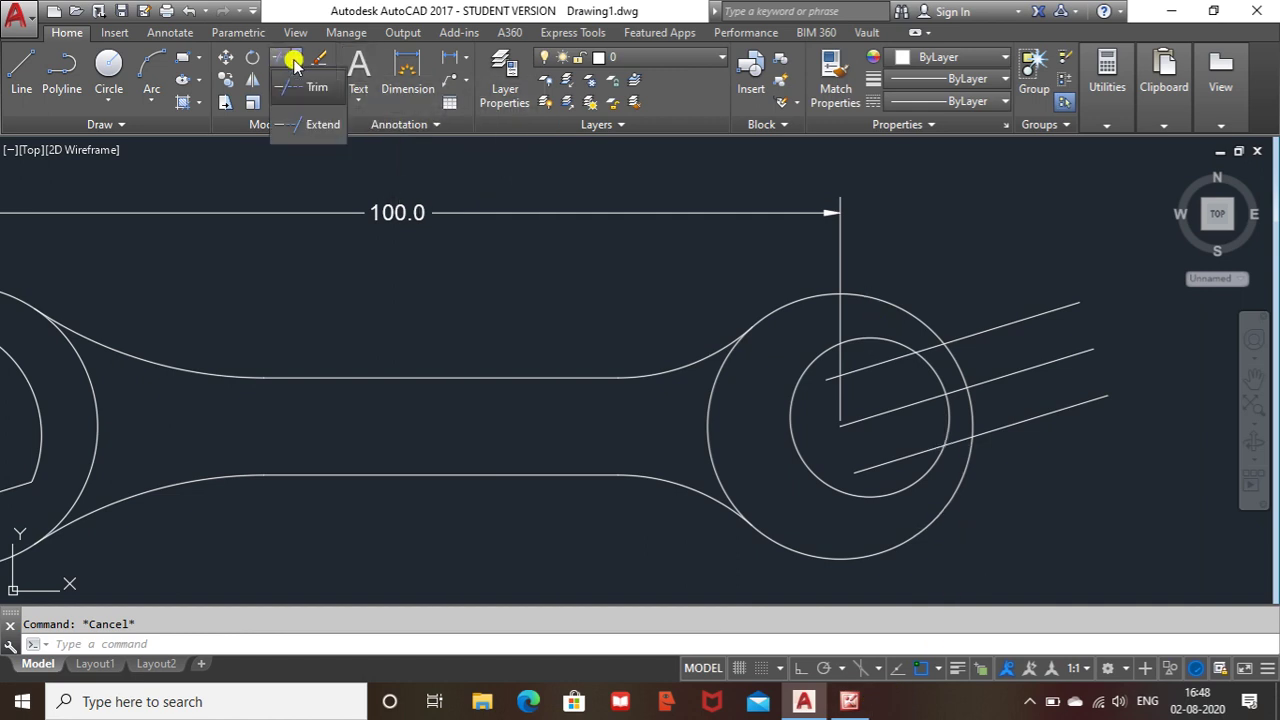
pyautogui.click(318, 128)
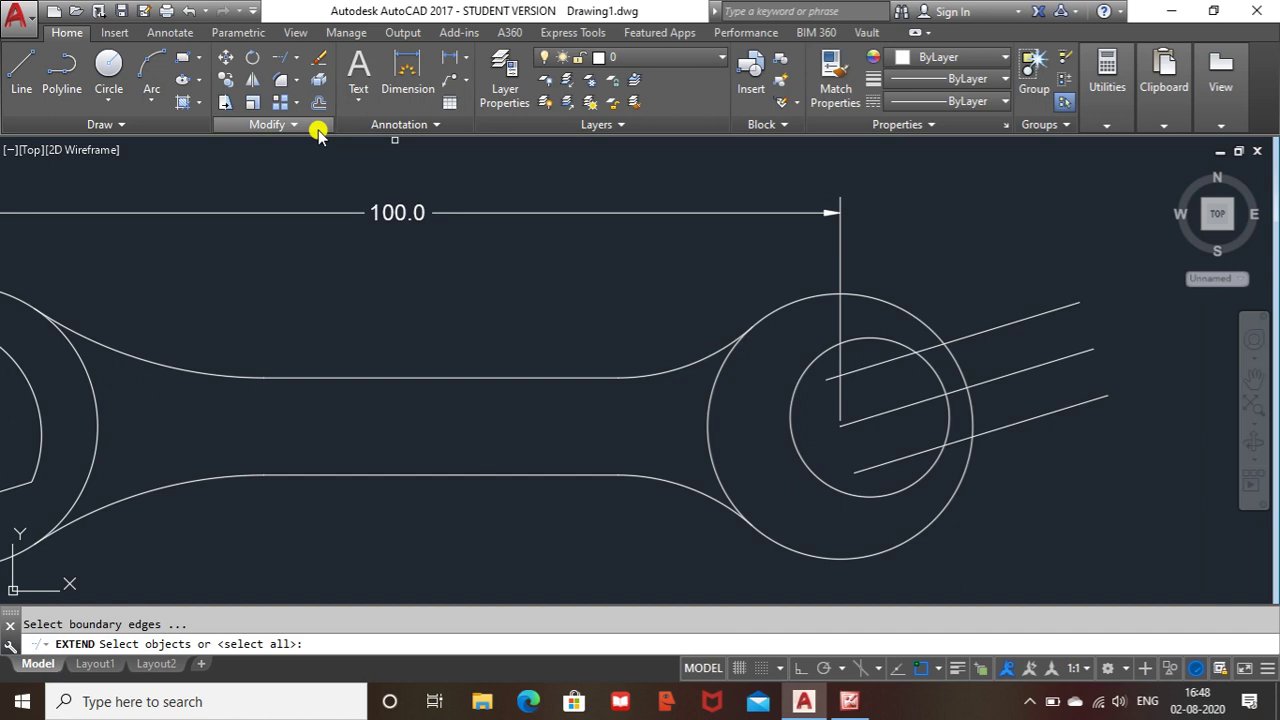
pyautogui.click(794, 395)
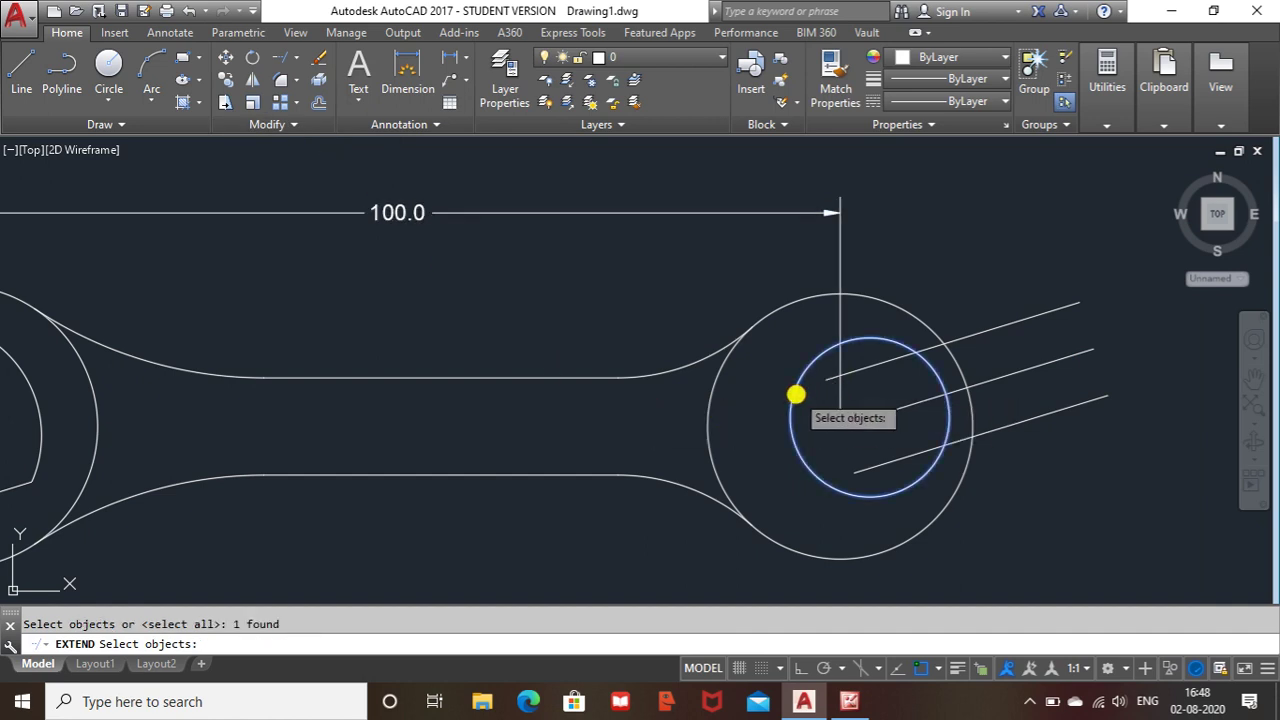
pyautogui.press('Return')
pyautogui.click(829, 380)
pyautogui.click(855, 476)
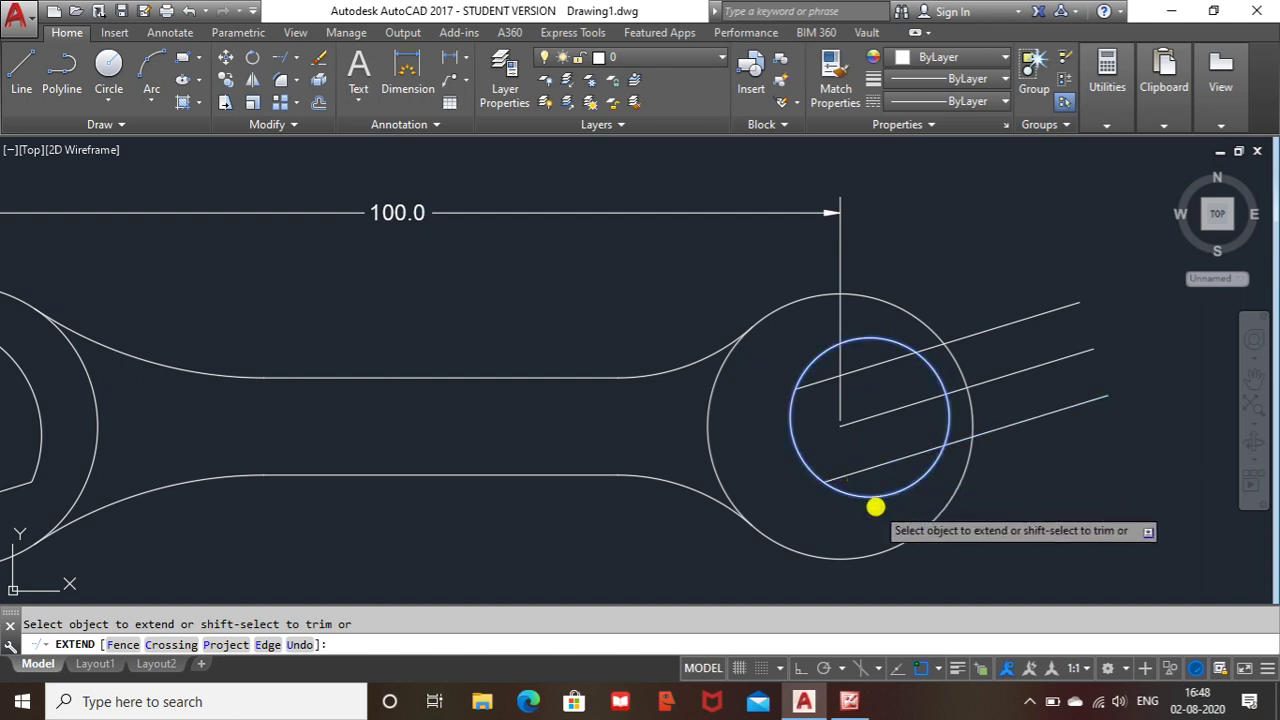
# - Trim the right jaw's inner and outer circles and the outer ends of the two inclined side lines to form the open mouth
pyautogui.press('Escape')
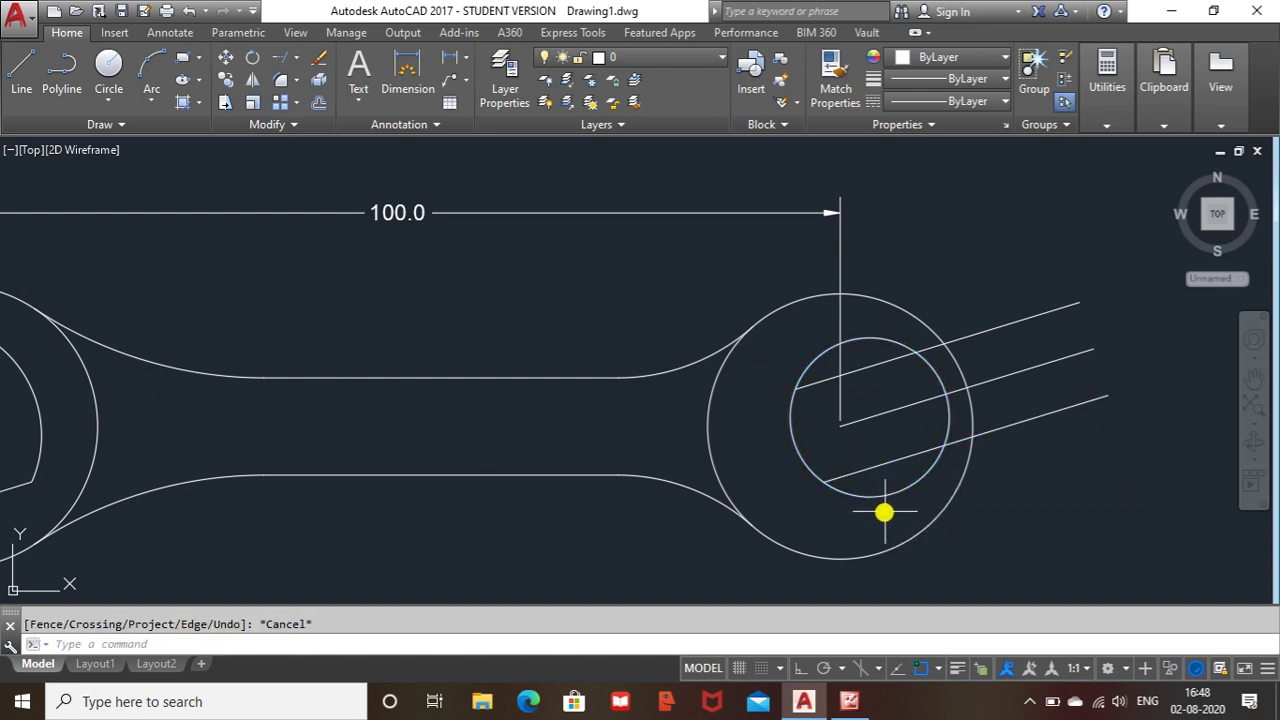
pyautogui.press('Return')
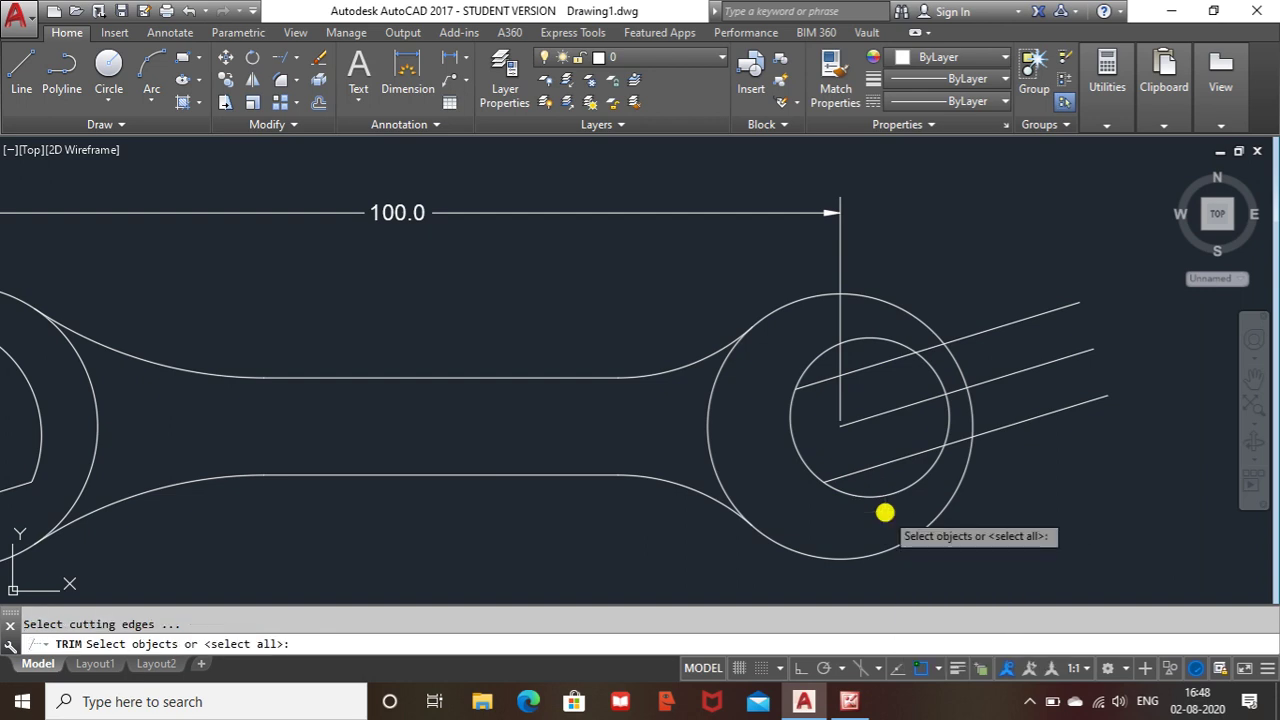
pyautogui.press('Return')
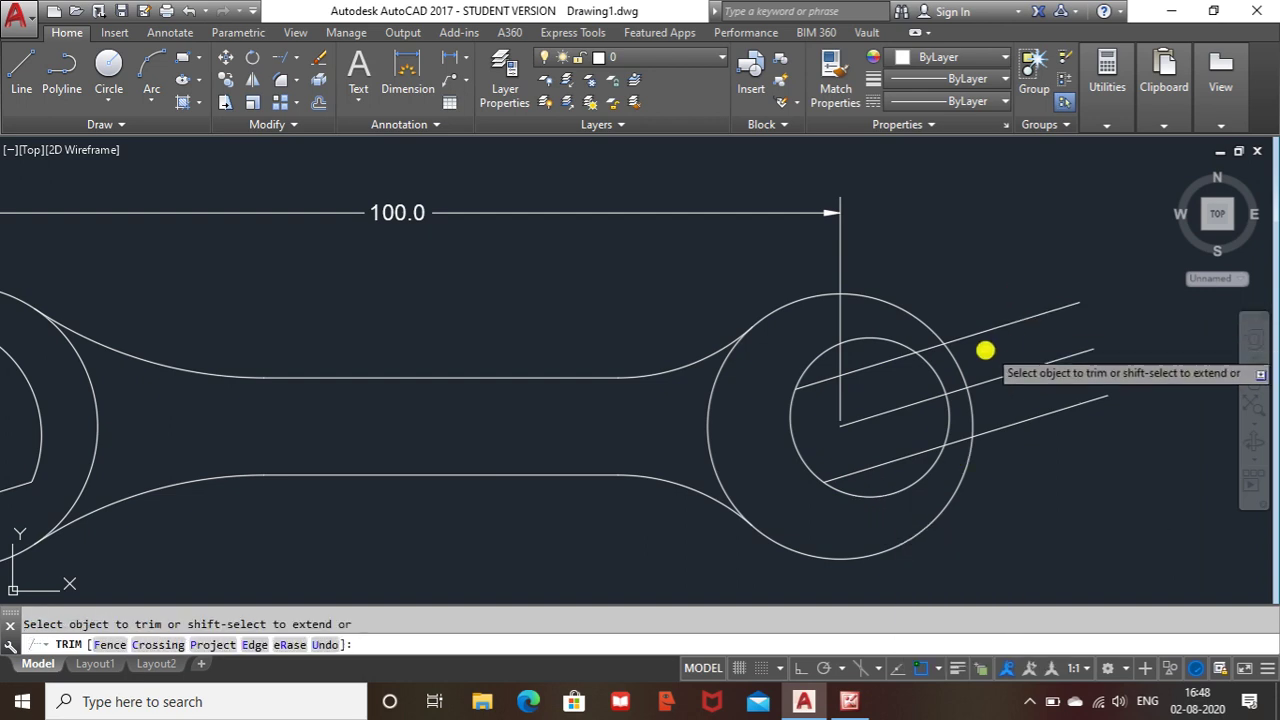
pyautogui.scroll(2, 970, 360)
pyautogui.click(819, 327)
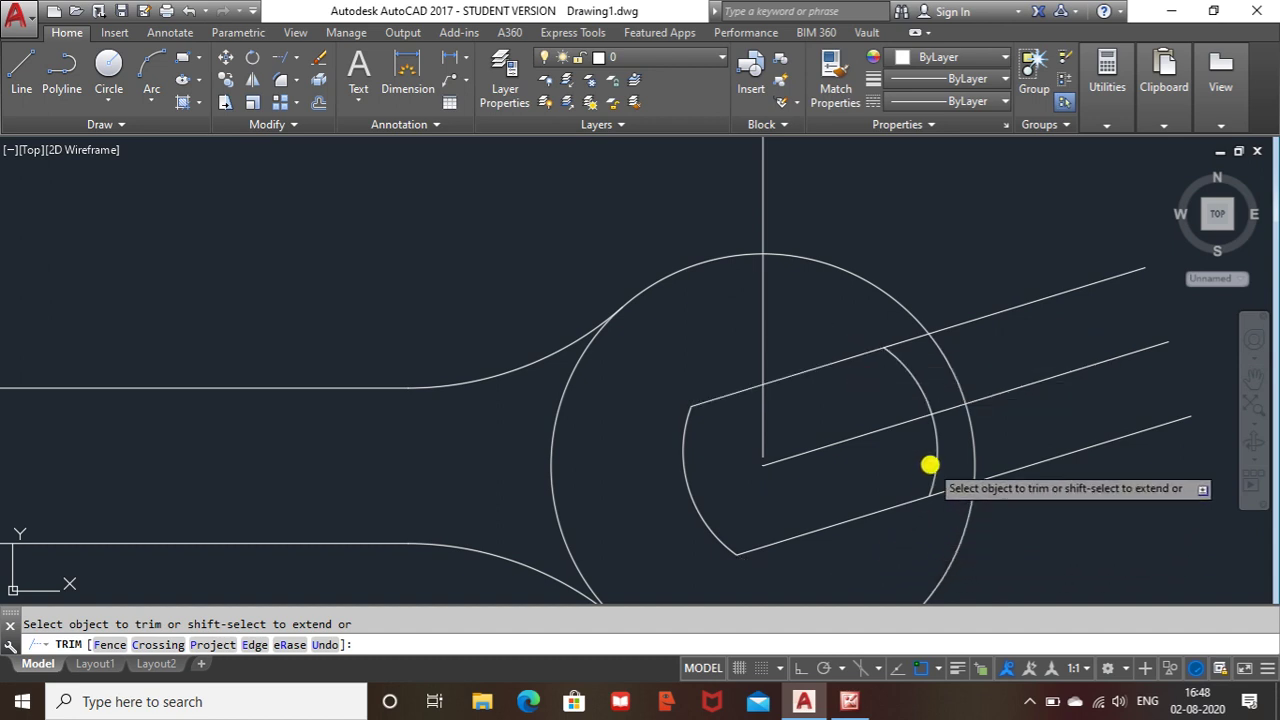
pyautogui.click(977, 453)
pyautogui.click(965, 445)
pyautogui.click(968, 322)
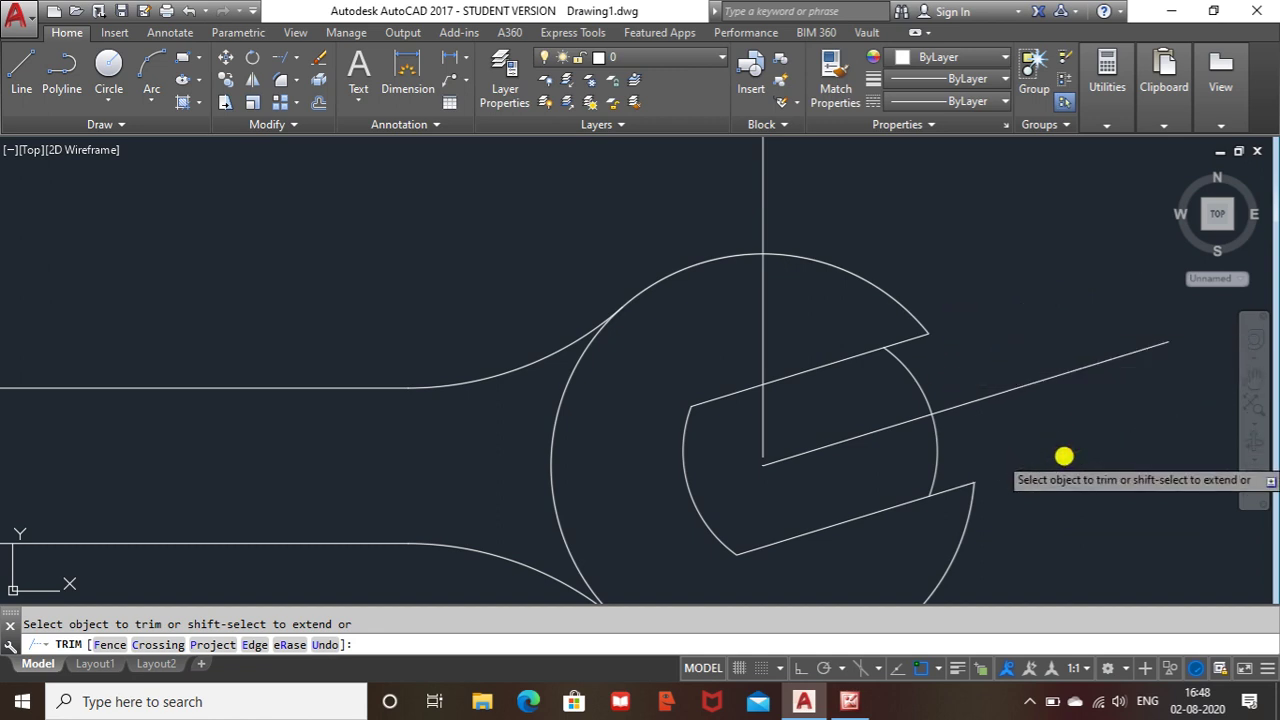
pyautogui.press('Escape')
# - Erase the right jaw's middle inclined line and leftover inner arc, along with the 100 centre-distance dimension
pyautogui.click(954, 397)
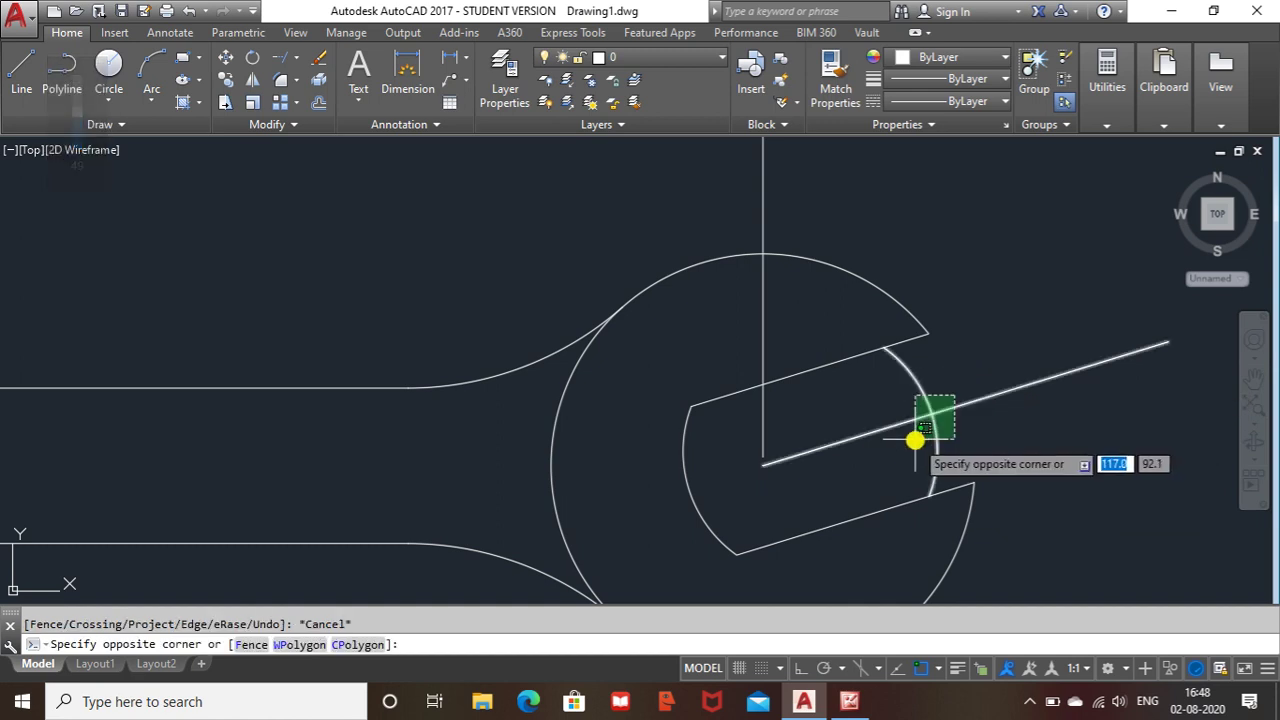
pyautogui.click(914, 440)
pyautogui.press('Delete')
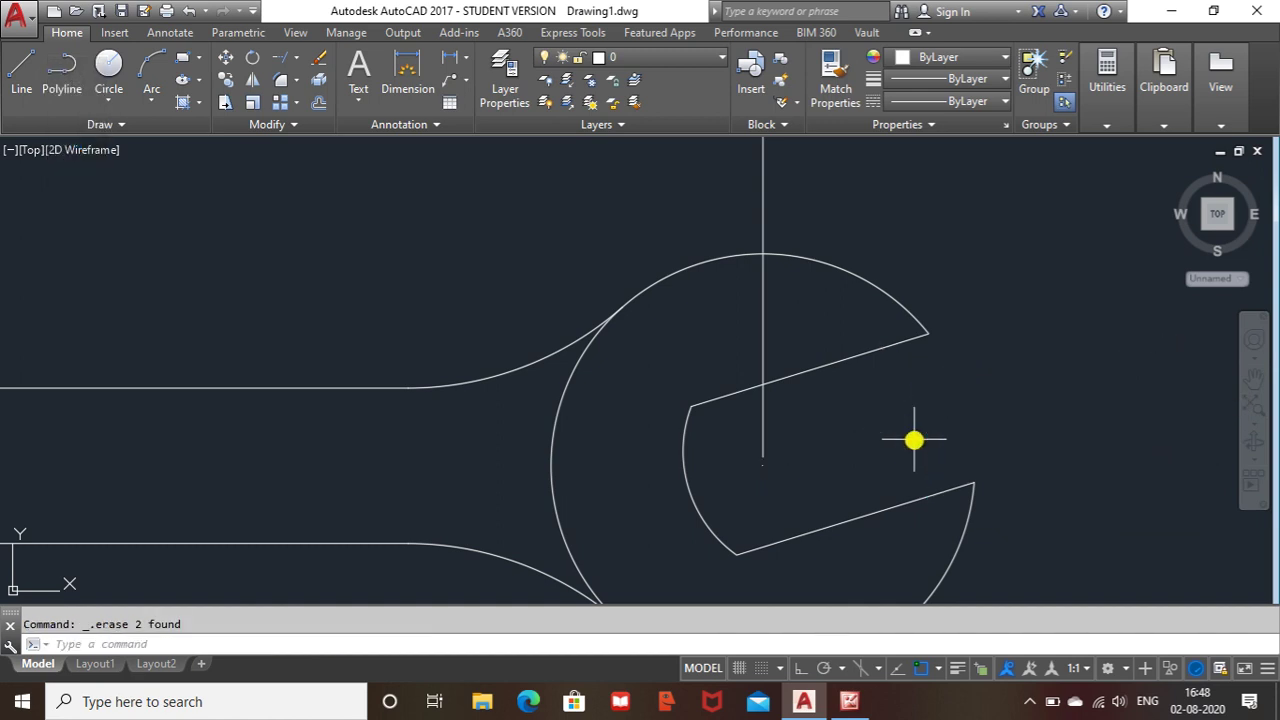
pyautogui.scroll(-4, 977, 451)
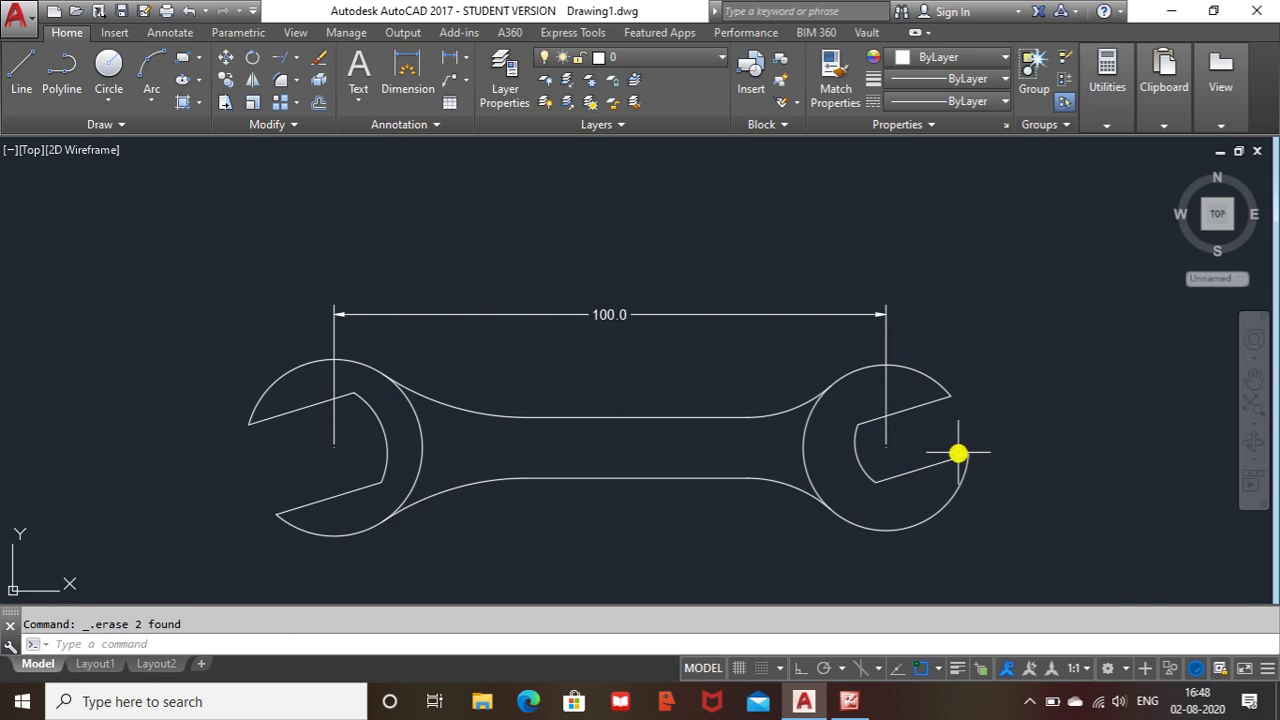
pyautogui.click(887, 345)
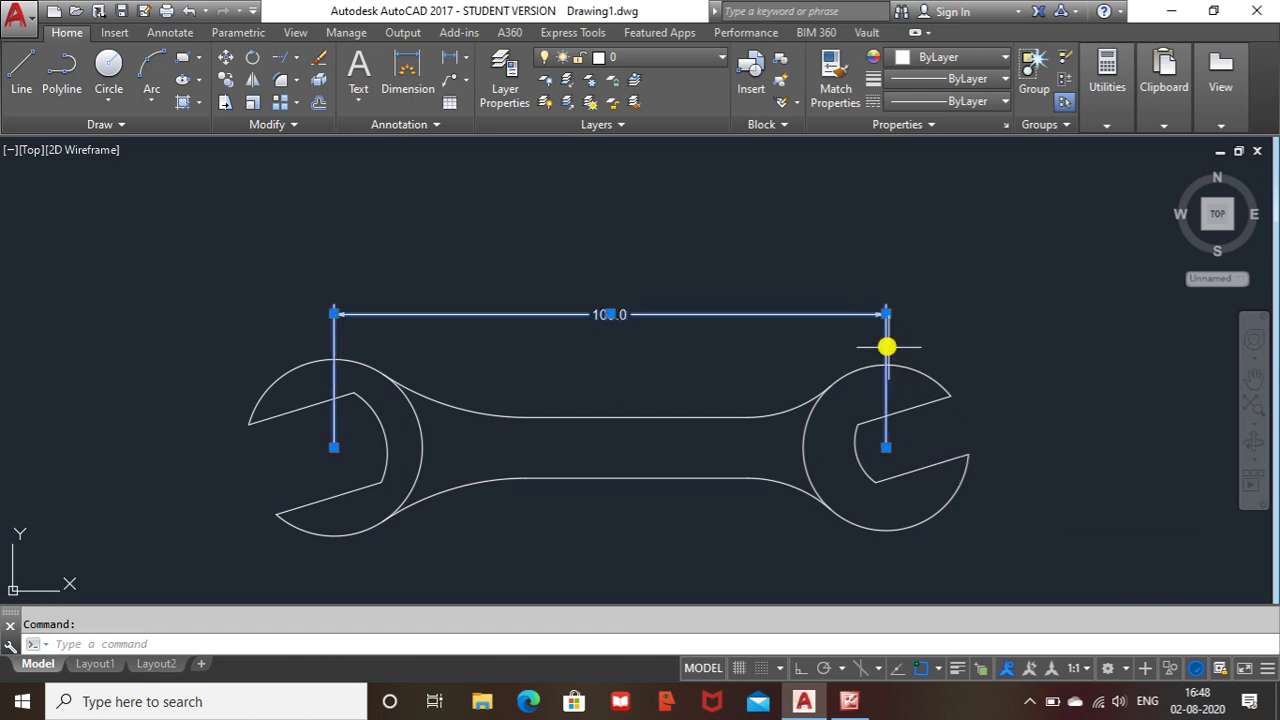
pyautogui.press('Delete')
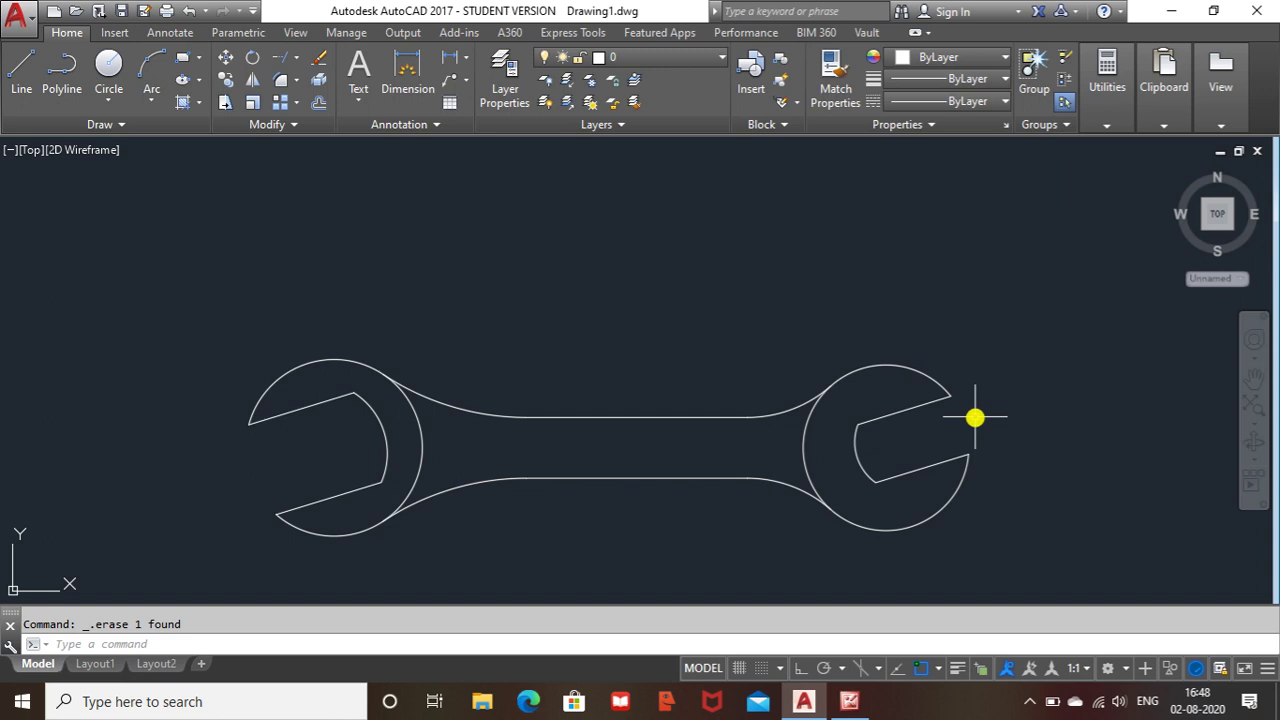
# - Copy the whole wrench from the left head's centre to a spot directly above the original
pyautogui.scroll(-2, 872, 425)
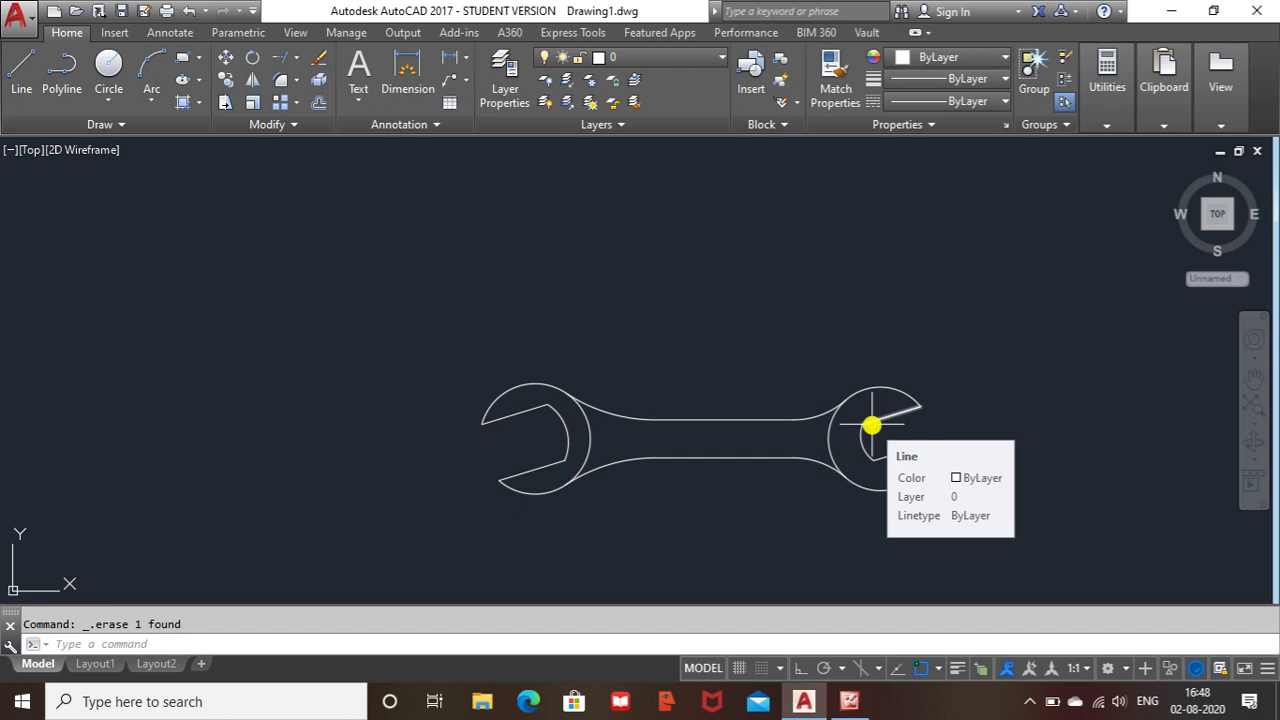
pyautogui.scroll(-4, 815, 367)
pyautogui.scroll(2, 812, 378)
pyautogui.click(920, 309)
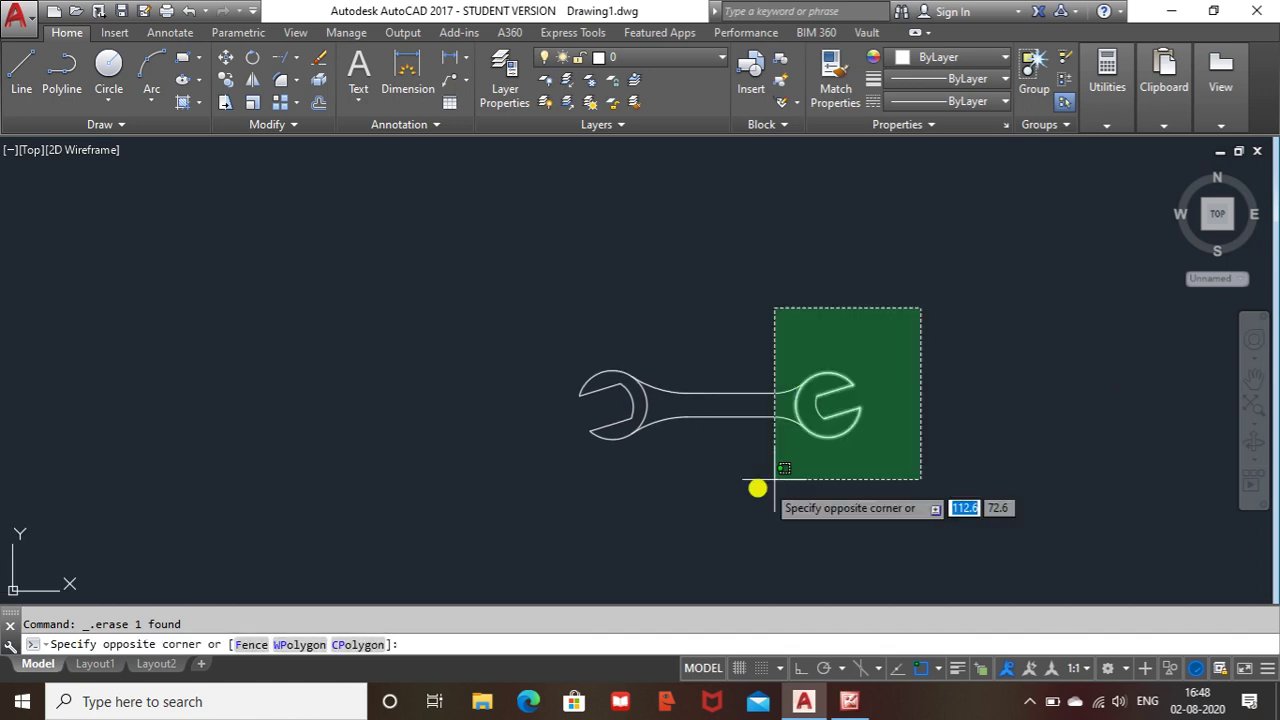
pyautogui.click(488, 503)
pyautogui.rightClick(665, 507)
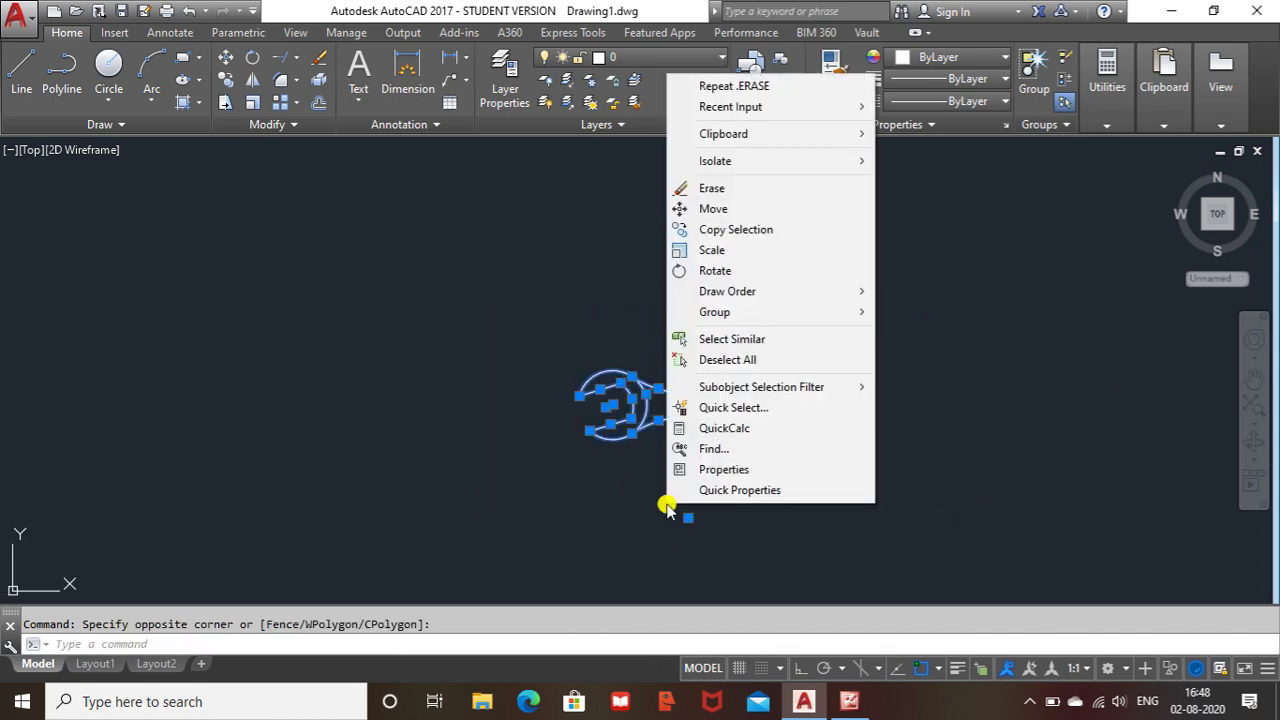
pyautogui.click(745, 229)
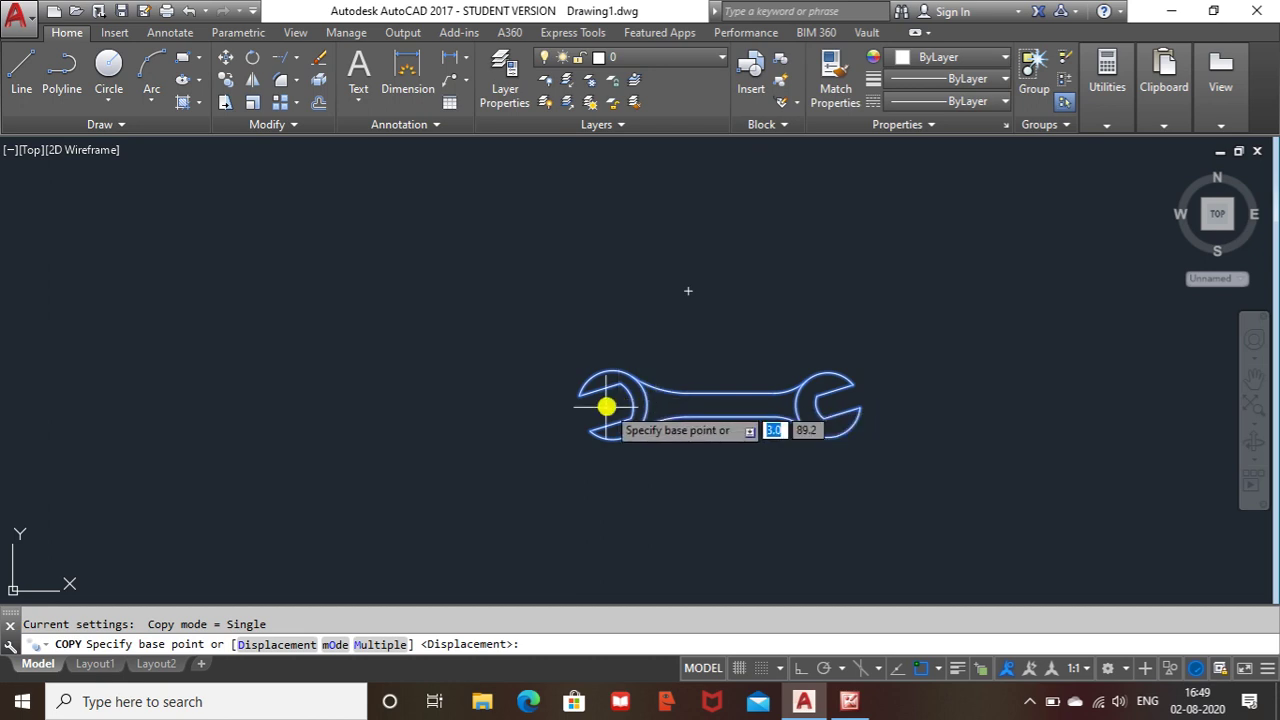
pyautogui.scroll(4, 623, 400)
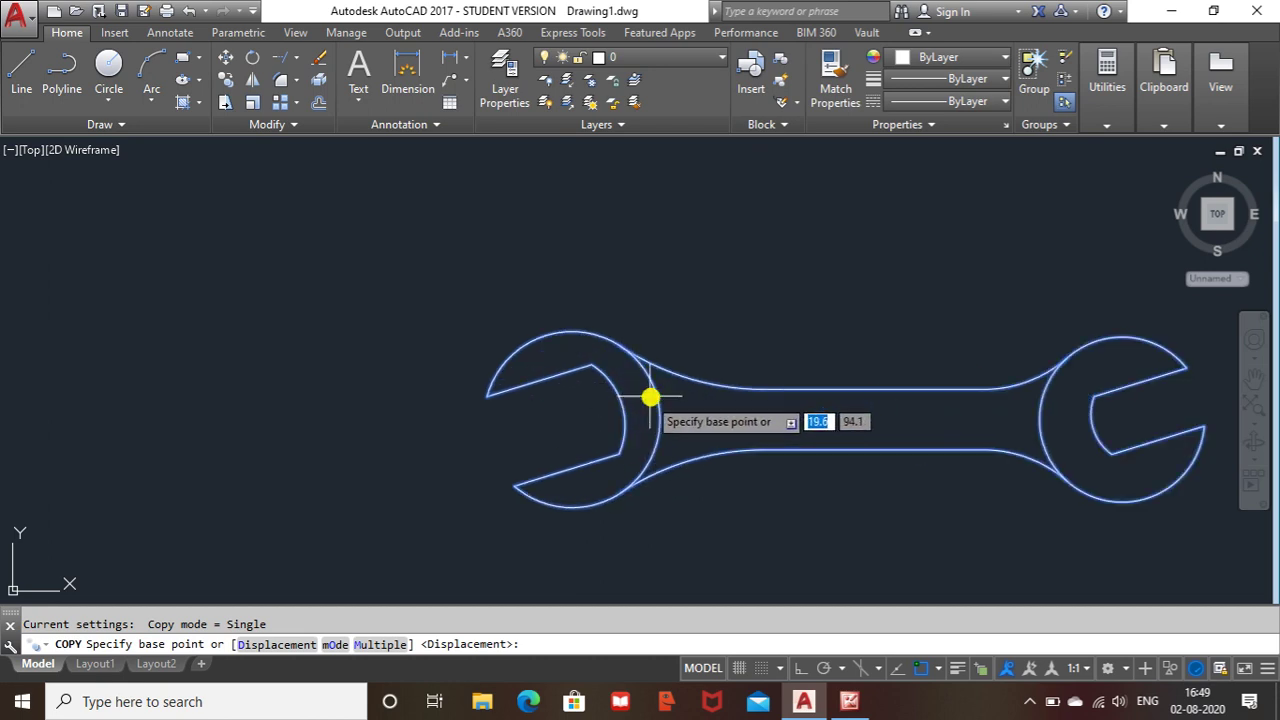
pyautogui.click(570, 420)
pyautogui.scroll(-4, 572, 300)
pyautogui.click(574, 290)
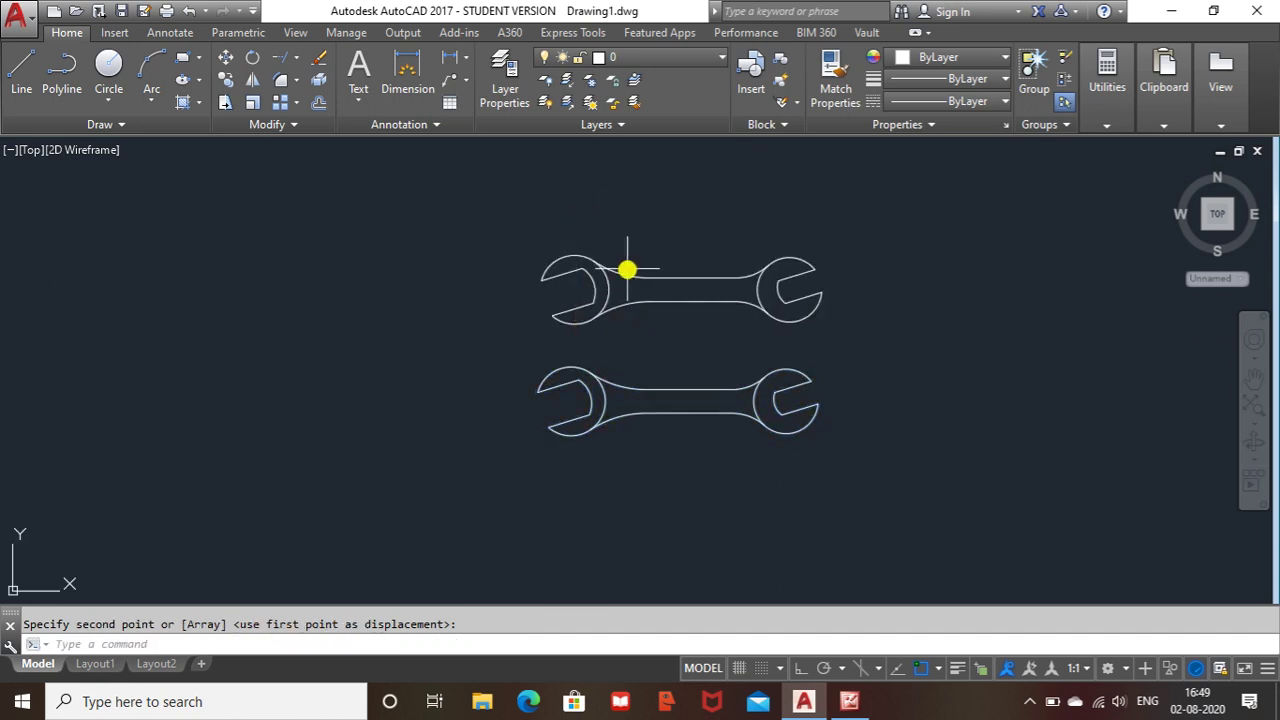
# - Copy the upper wrench about 49.5 straight up from its left head's centre, with Ortho on
pyautogui.click(862, 280)
pyautogui.click(502, 381)
pyautogui.rightClick(629, 252)
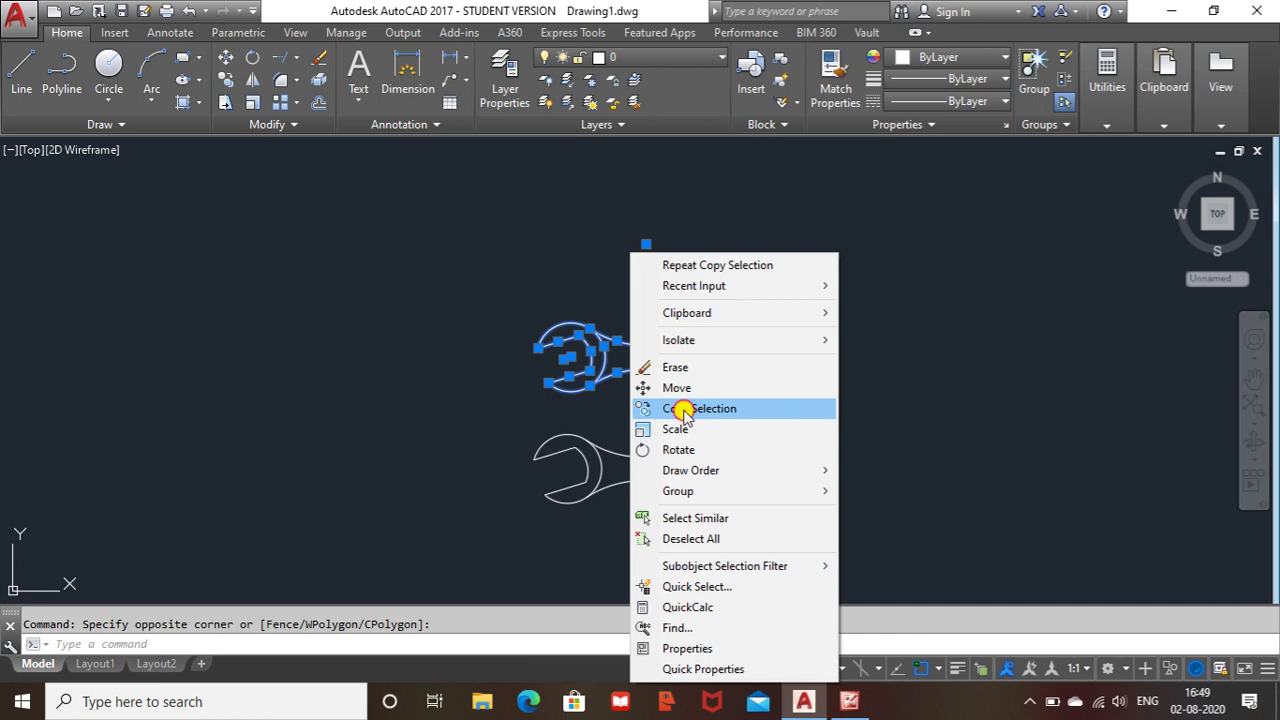
pyautogui.click(683, 412)
pyautogui.scroll(3, 600, 362)
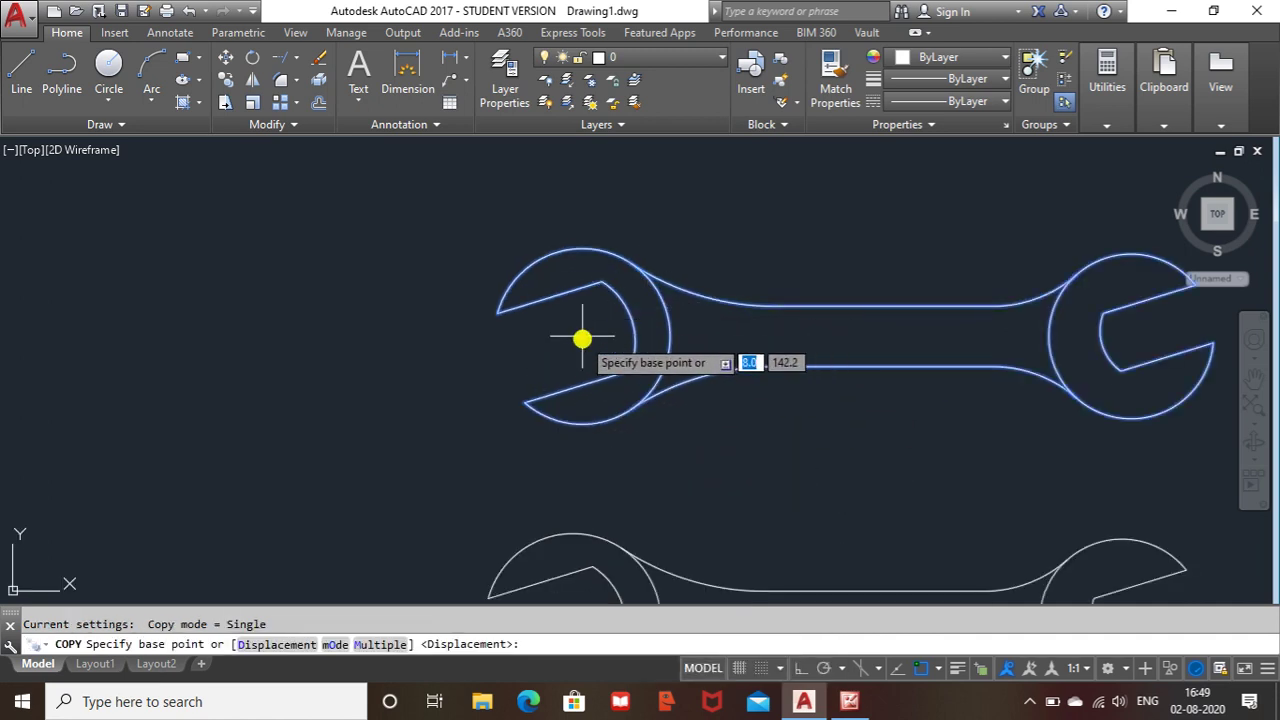
pyautogui.scroll(-2, 582, 335)
pyautogui.click(581, 322)
pyautogui.scroll(1, 583, 350)
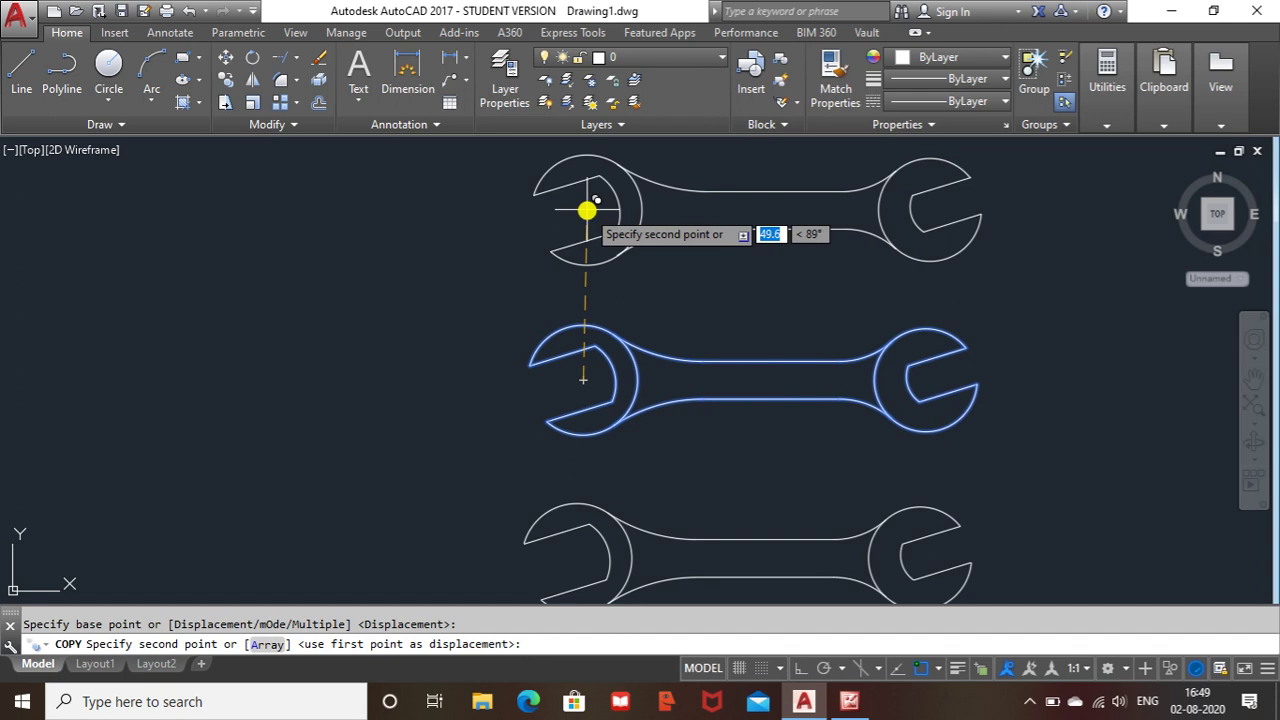
pyautogui.press('F8')
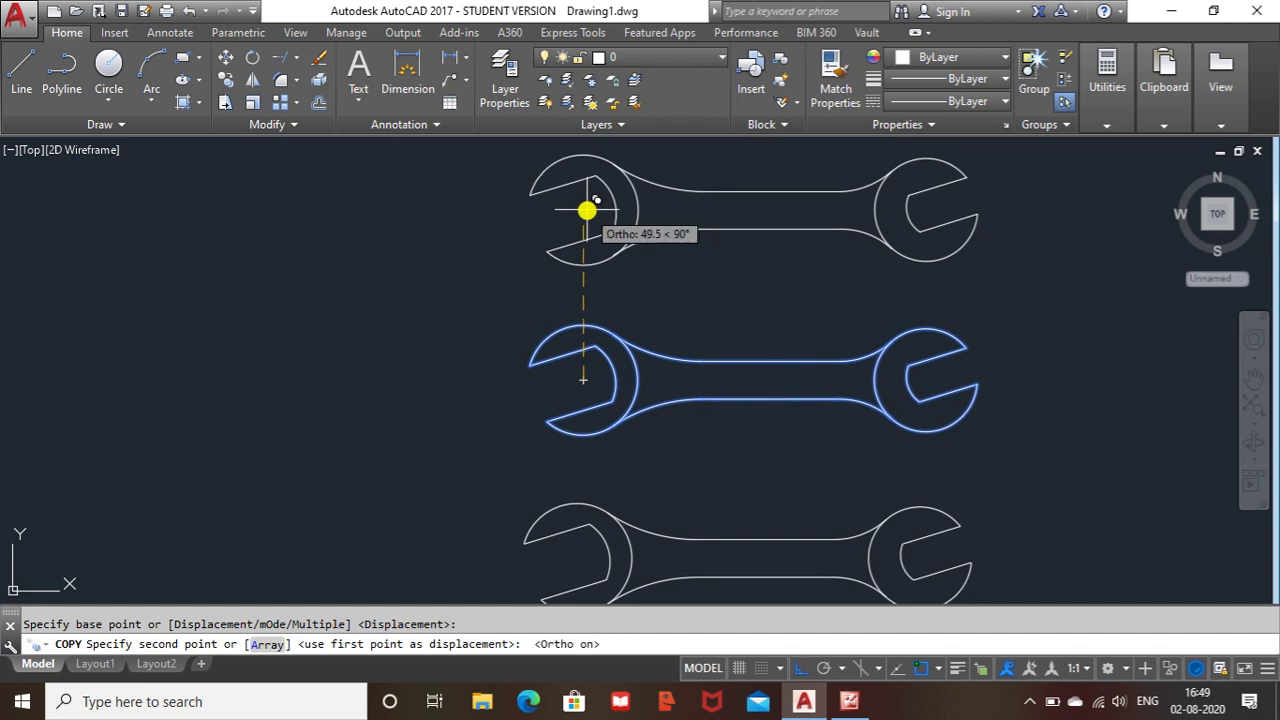
pyautogui.click(587, 210)
pyautogui.press('Escape')
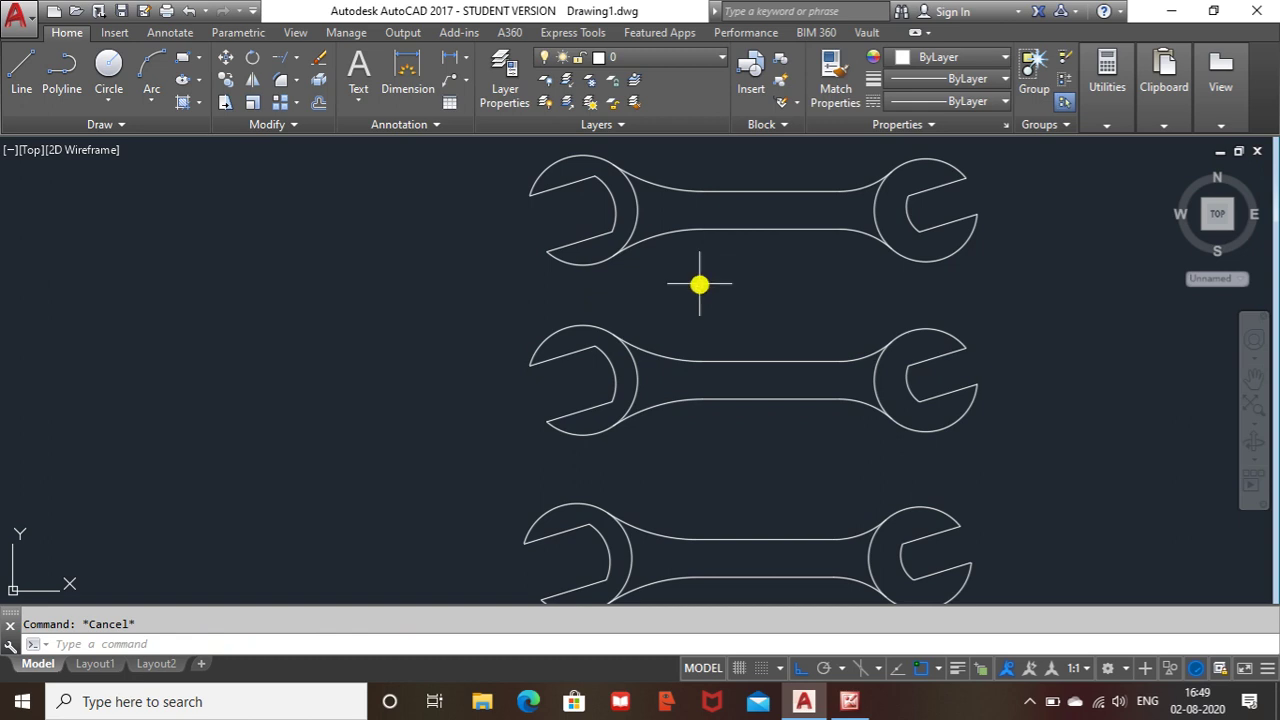
# - Trim the outer circle arcs of both heads on the middle wrench, keeping only the arcs that close the handle
pyautogui.write('tr')
pyautogui.press('Return')
pyautogui.press('Return')
pyautogui.click(593, 324)
pyautogui.click(591, 437)
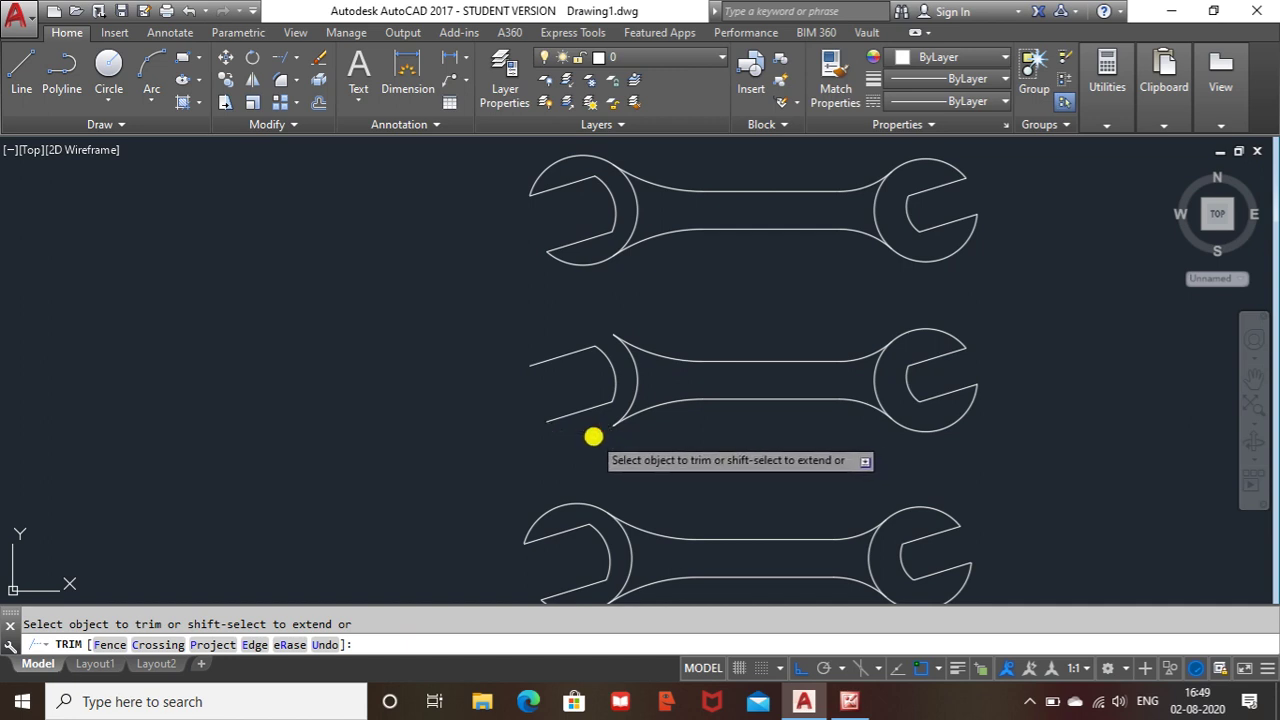
pyautogui.click(937, 429)
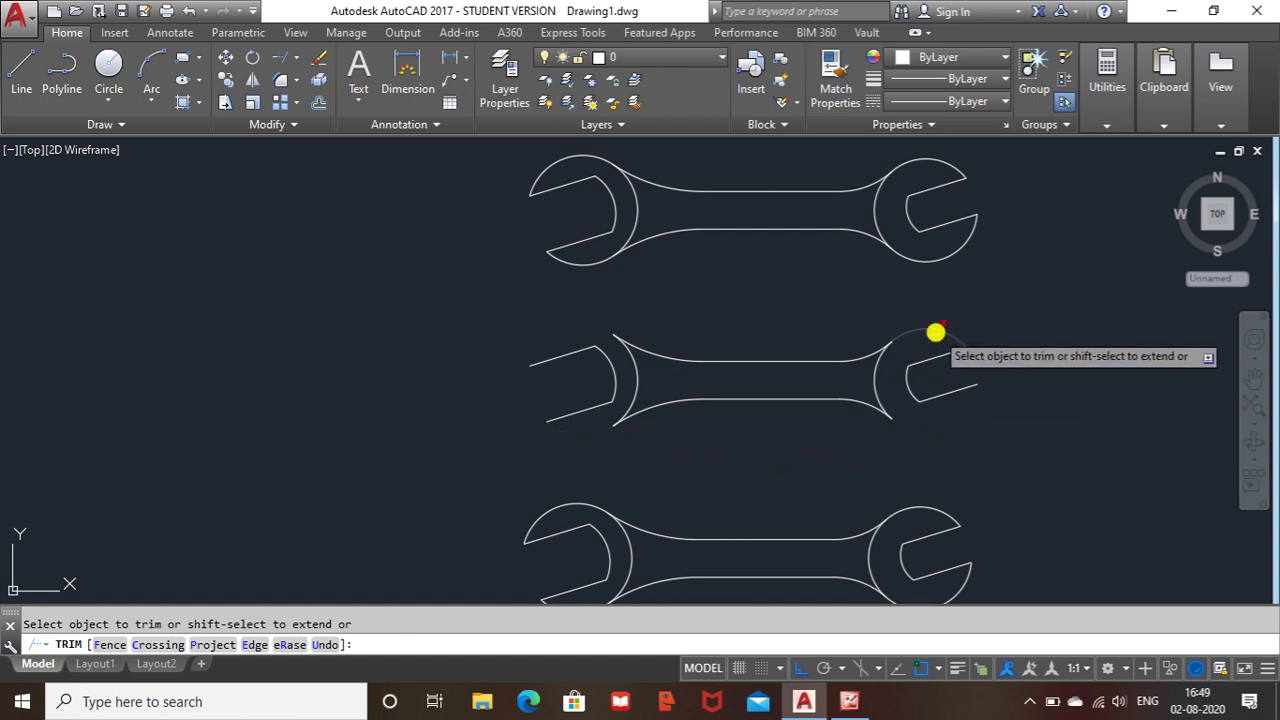
pyautogui.press('Escape')
# - Erase the remaining jaw-opening lines and arcs at both ends of the middle wrench, leaving only its handle outline
pyautogui.click(1031, 331)
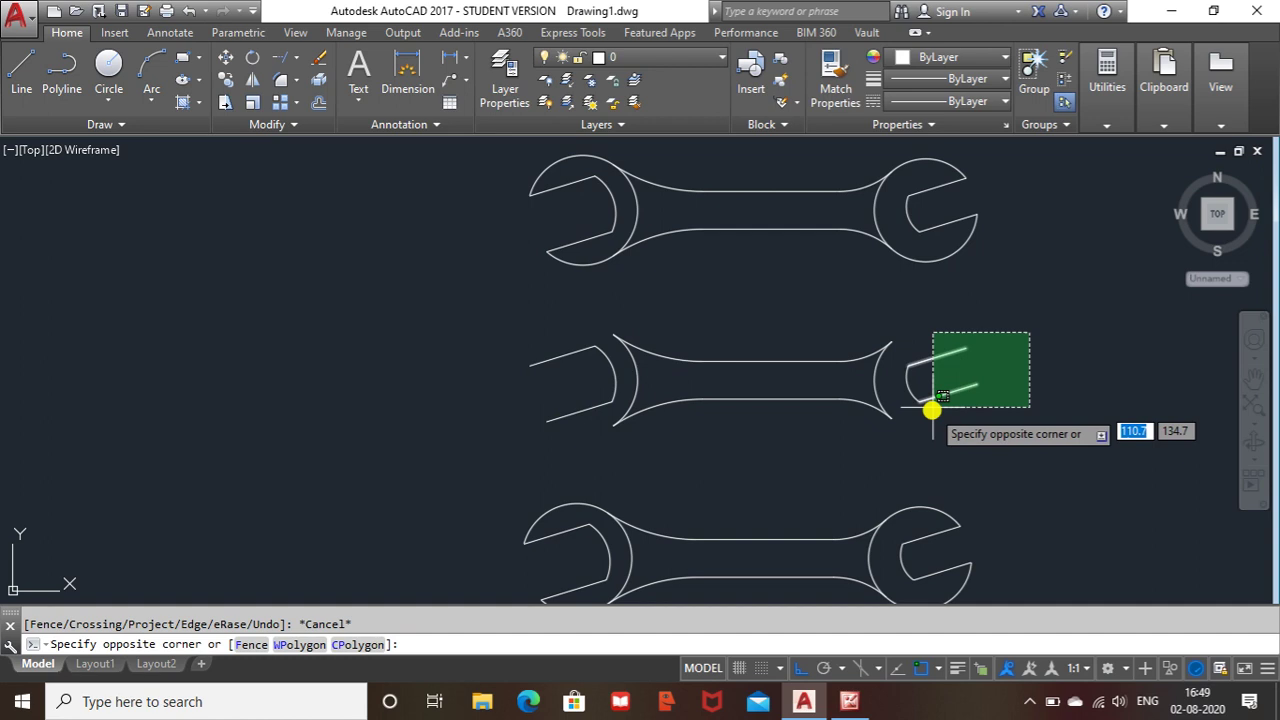
pyautogui.click(909, 417)
pyautogui.press('Delete')
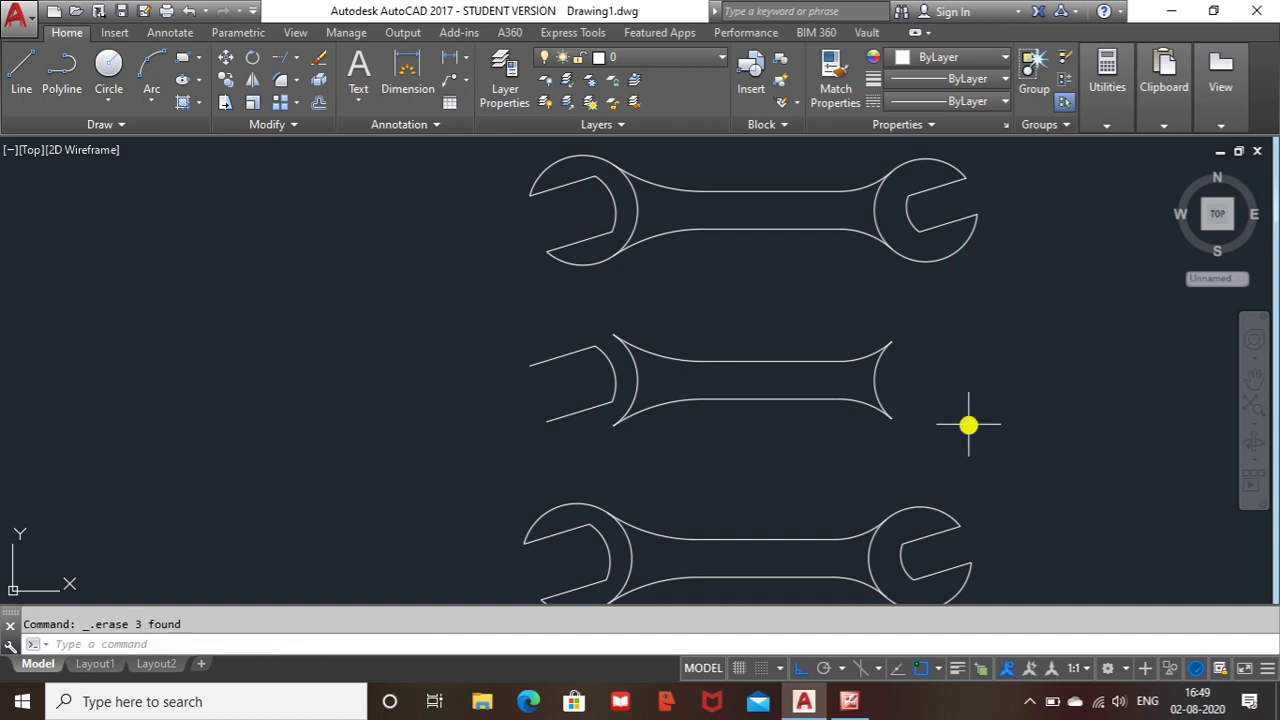
pyautogui.click(603, 342)
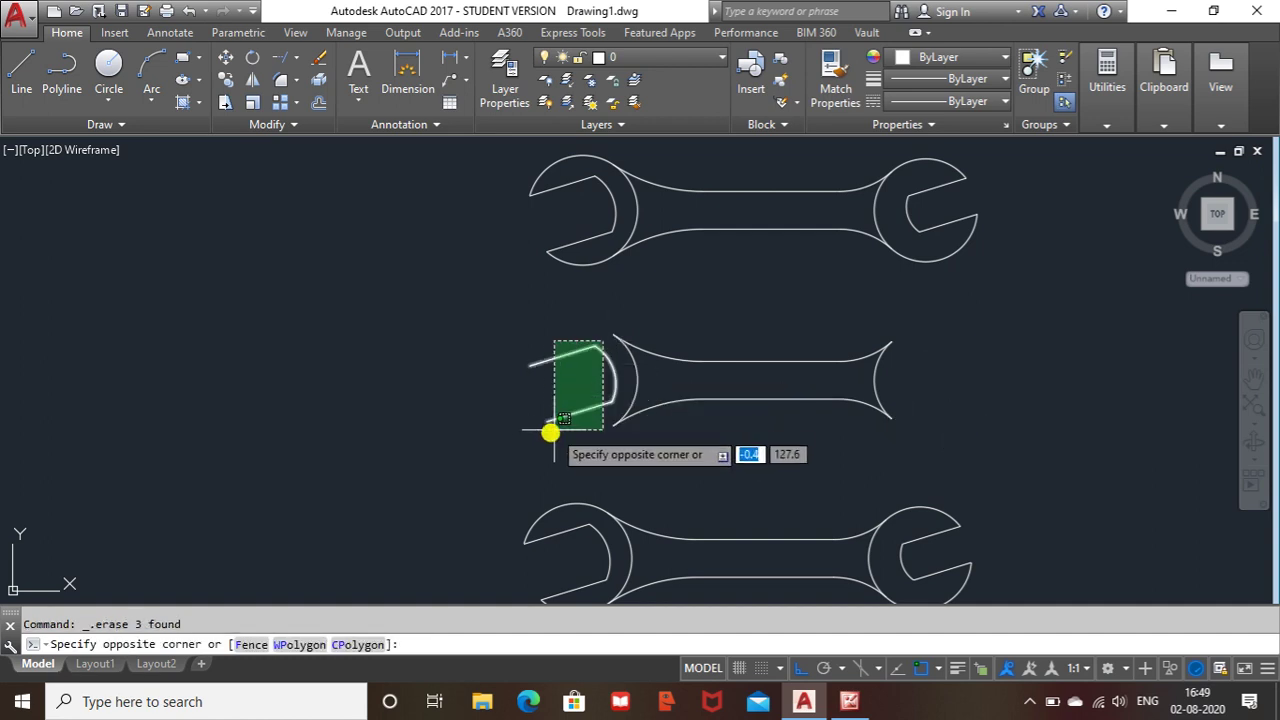
pyautogui.click(530, 437)
pyautogui.press('Delete')
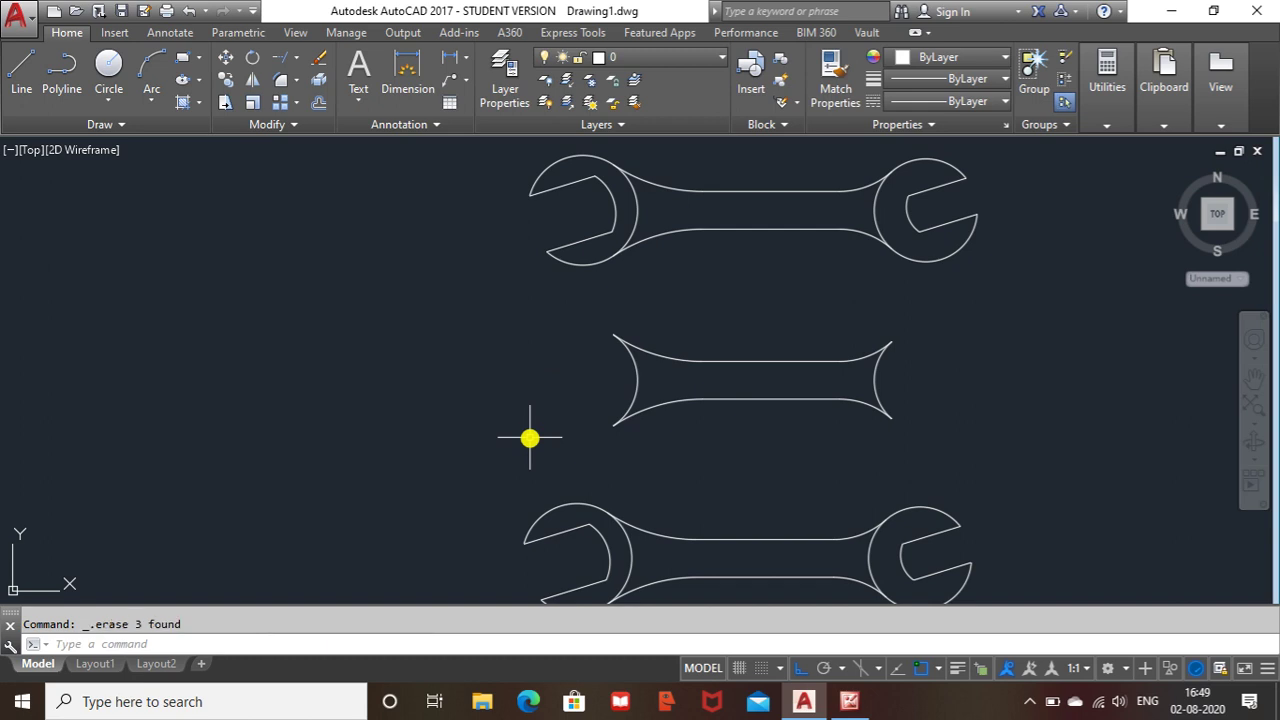
# - Erase the handle's straight lines and blend arcs from the lowest wrench, leaving only the two heads
pyautogui.moveTo(692, 430); pyautogui.dragTo(666, 371, button='middle')
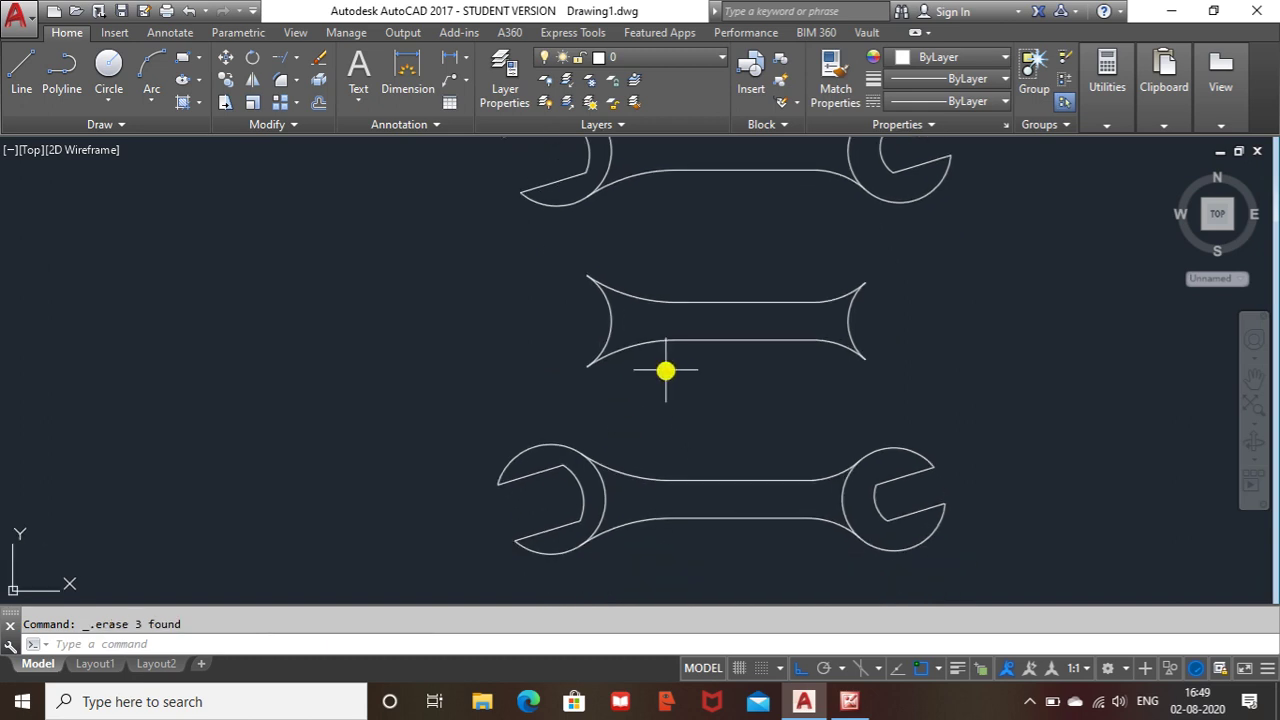
pyautogui.click(794, 444)
pyautogui.click(632, 575)
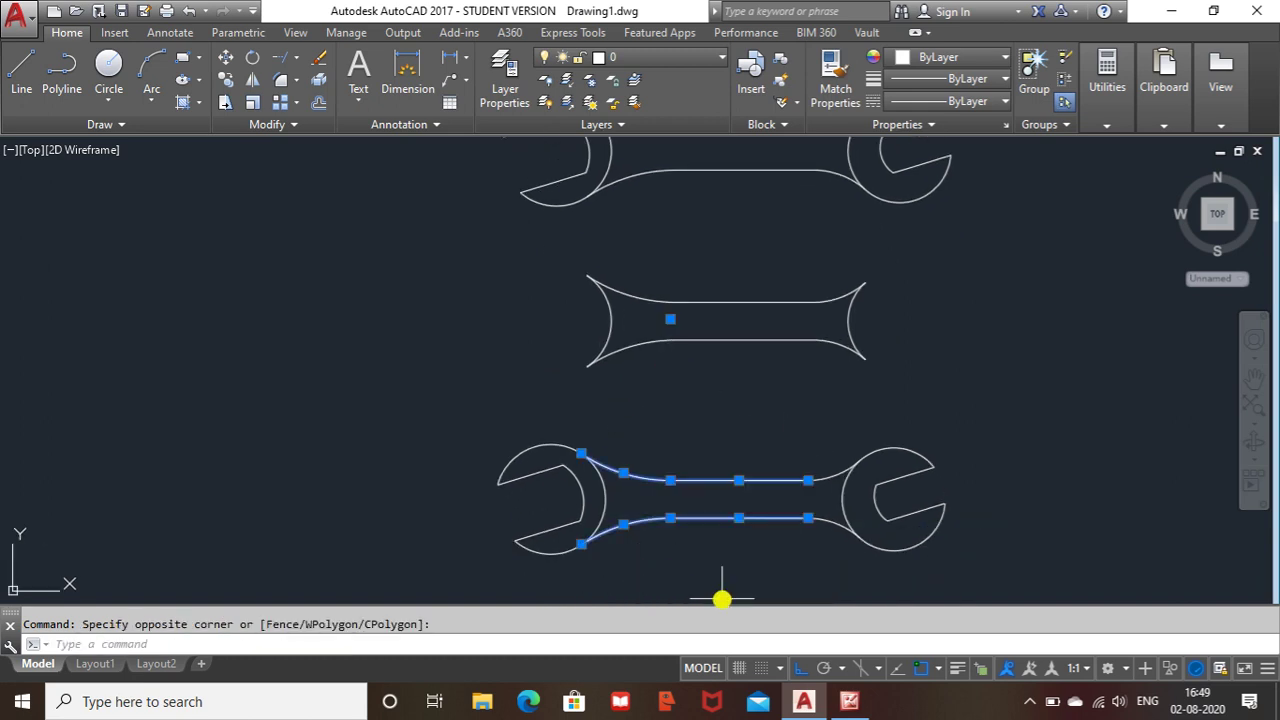
pyautogui.press('Delete')
pyautogui.click(828, 464)
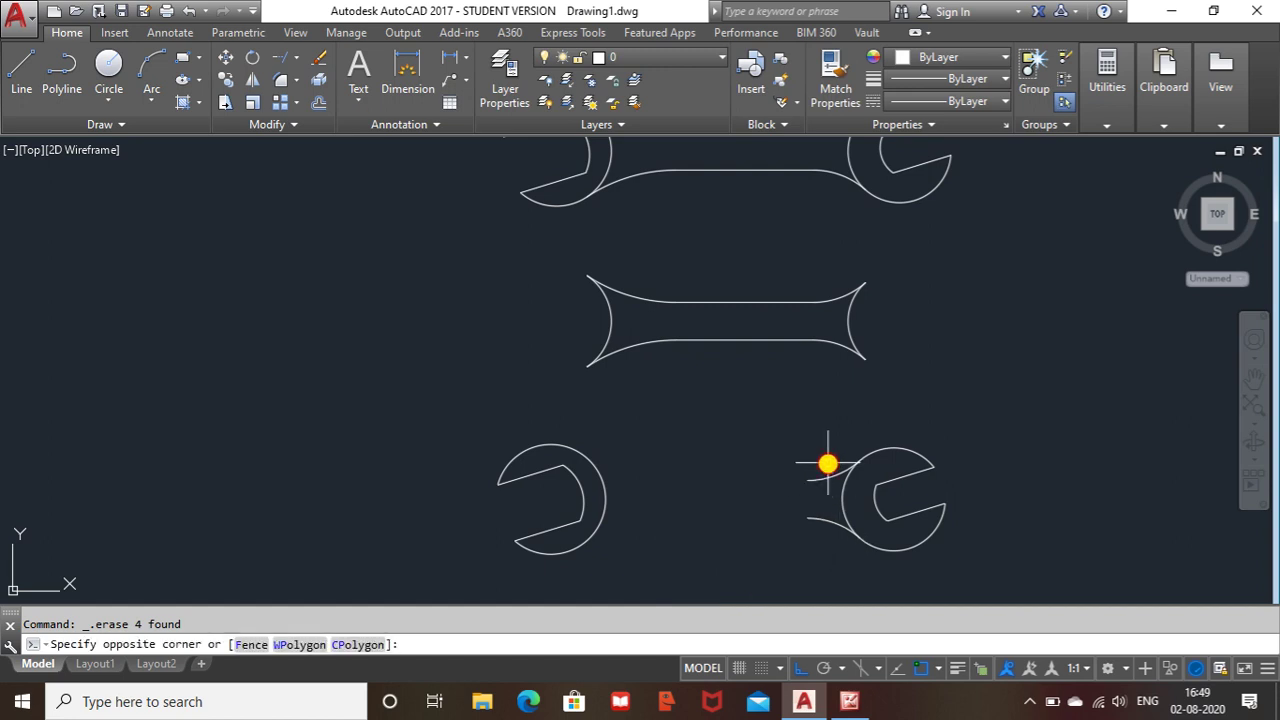
pyautogui.click(795, 539)
pyautogui.press('Delete')
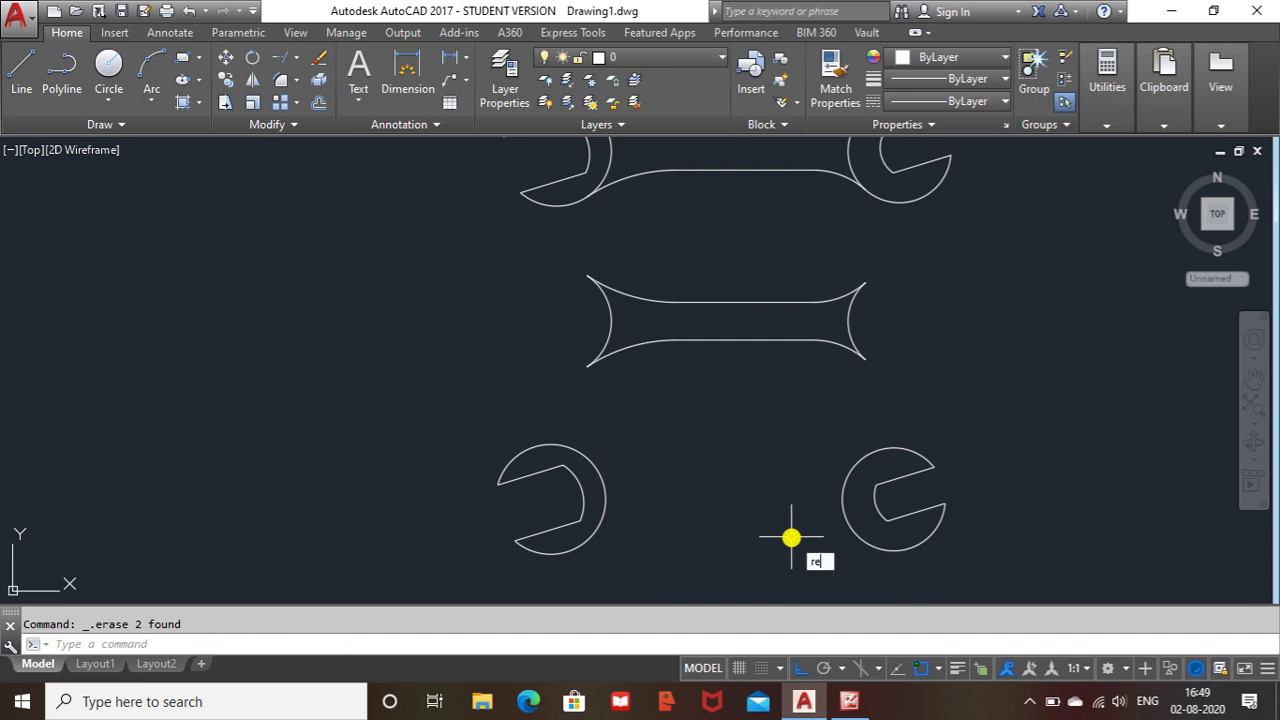
# - Convert the closed handle outline of the middle wrench into a region
pyautogui.write('g')
pyautogui.press('Return')
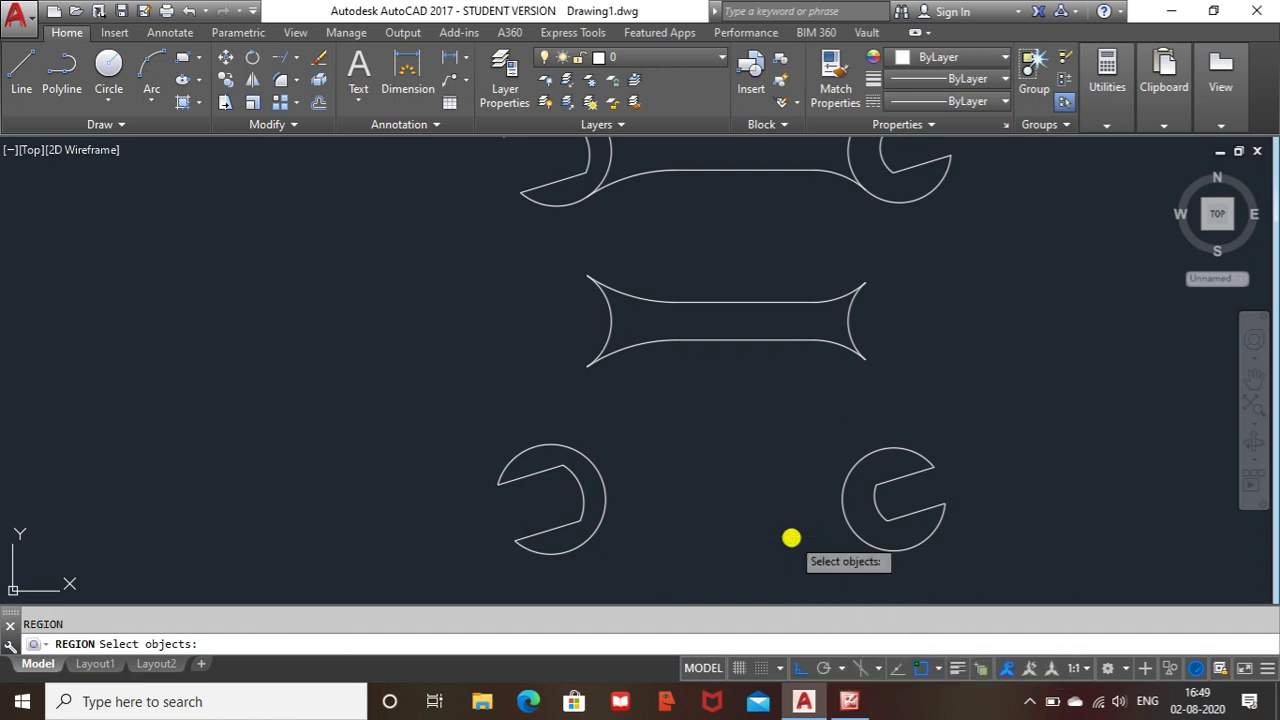
pyautogui.click(909, 263)
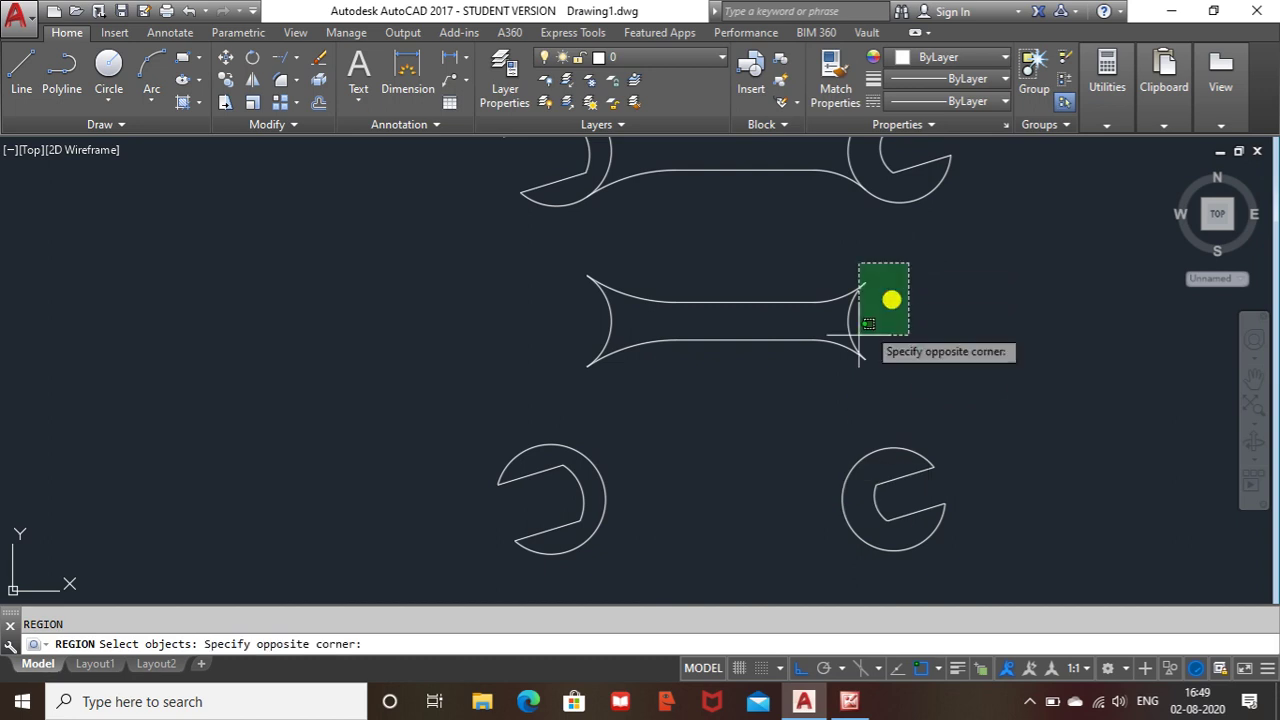
pyautogui.click(531, 375)
pyautogui.press('Return')
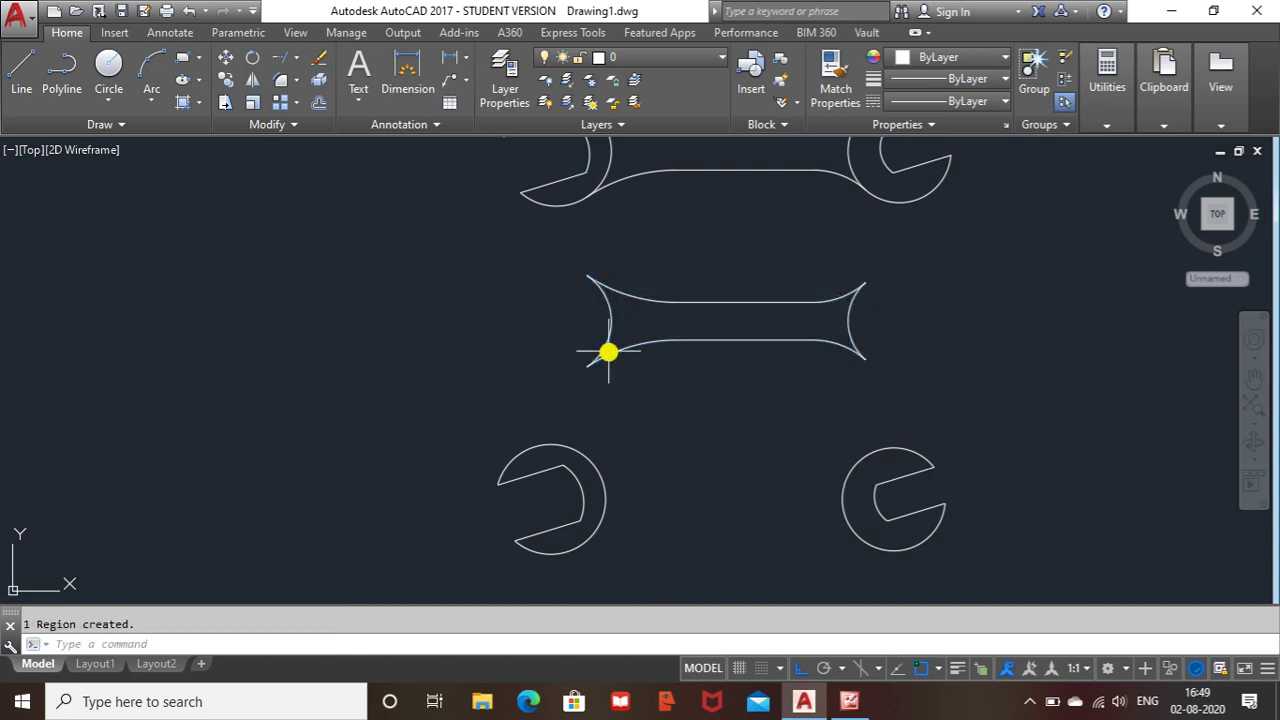
pyautogui.click(607, 352)
pyautogui.press('Escape')
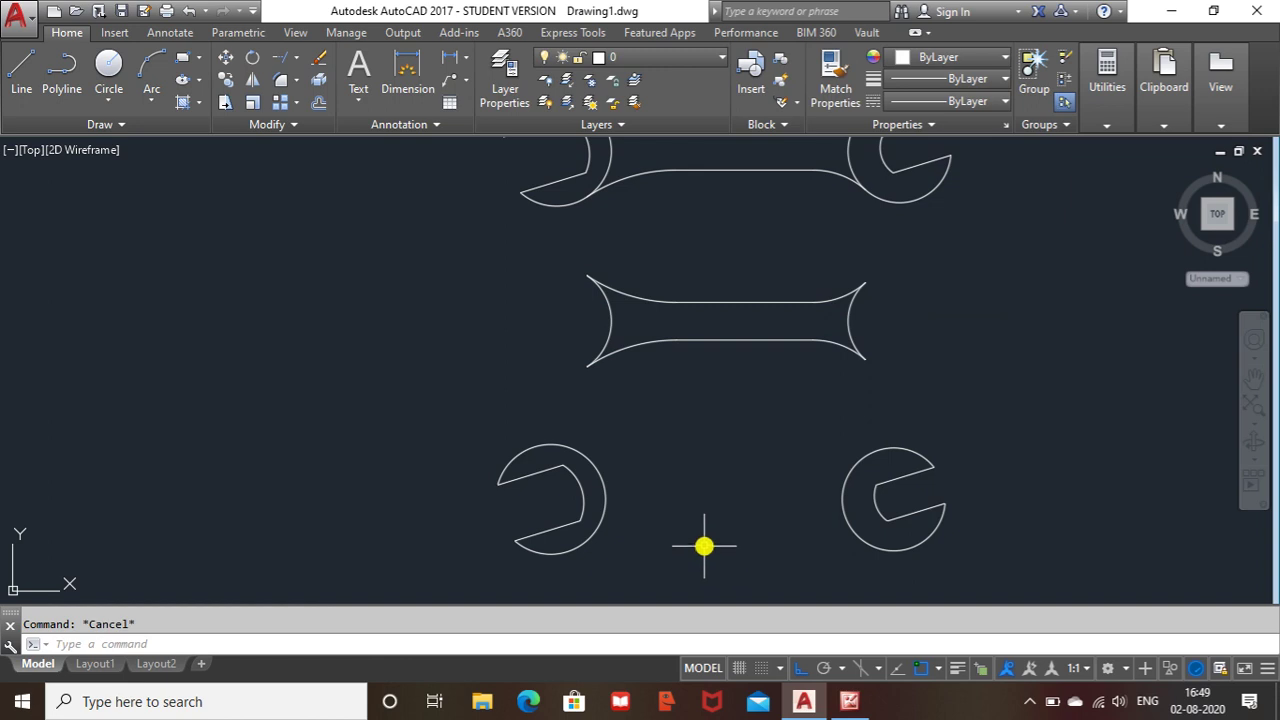
# - Convert the closed outline of the lowest wrench's left head into a region
pyautogui.write('g')
pyautogui.press('Return')
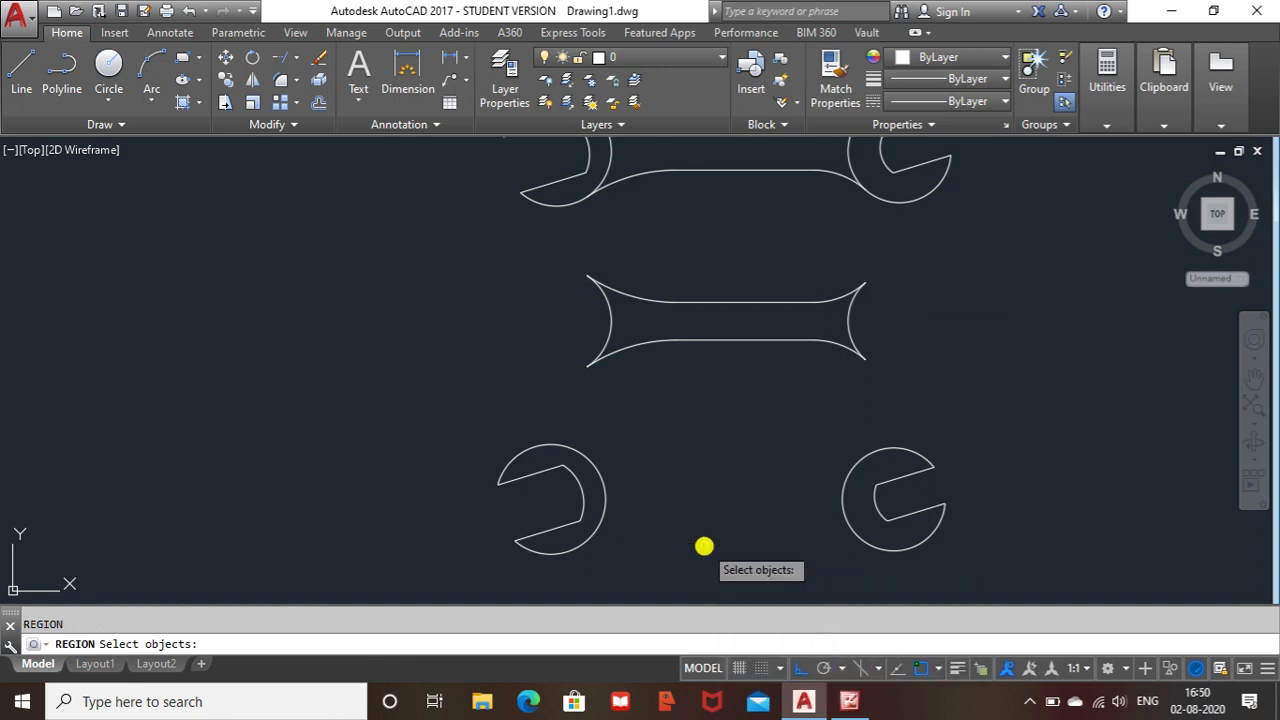
pyautogui.click(672, 416)
pyautogui.click(466, 560)
pyautogui.press('Return')
pyautogui.click(604, 511)
pyautogui.press('Escape')
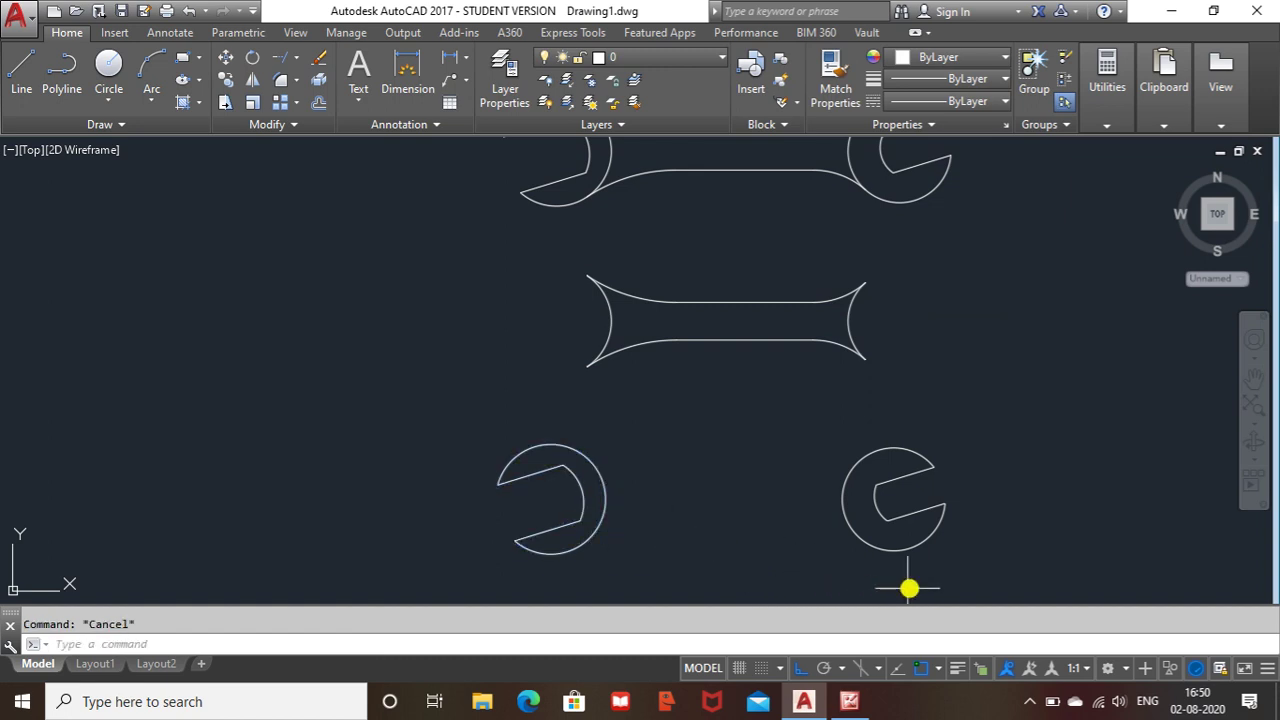
# - Convert the closed outline of the lowest wrench's right head into a region
pyautogui.write('reg')
pyautogui.press('Return')
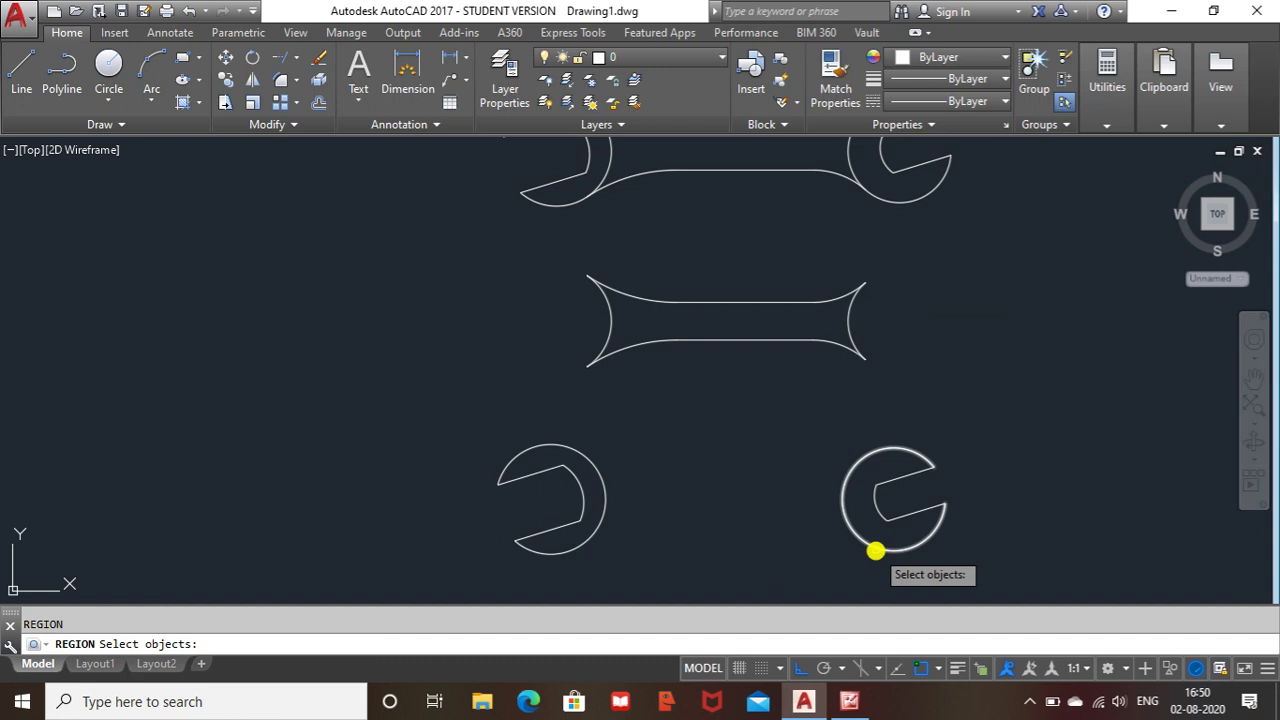
pyautogui.click(1007, 427)
pyautogui.click(780, 561)
pyautogui.press('Return')
pyautogui.click(930, 455)
pyautogui.press('Escape')
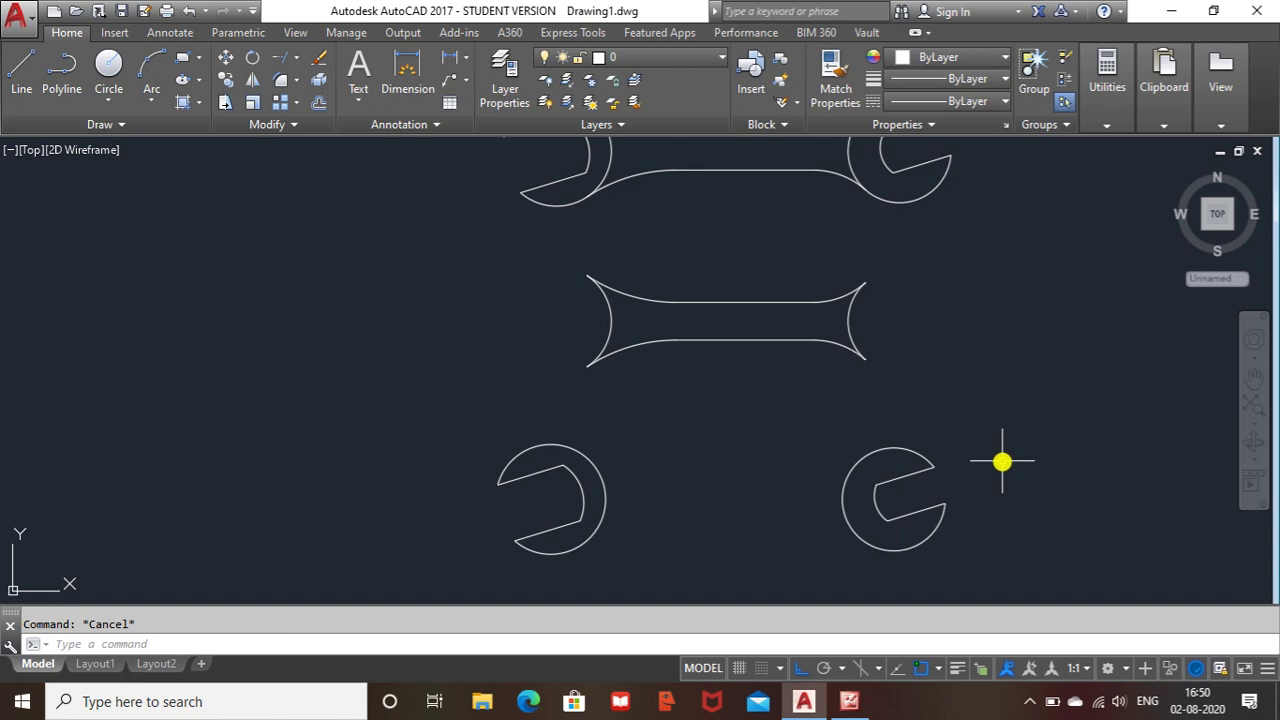
# - Switch to the 3D modeling workspace and set the view to SW Isometric
pyautogui.click(1125, 670)
pyautogui.click(1130, 552)
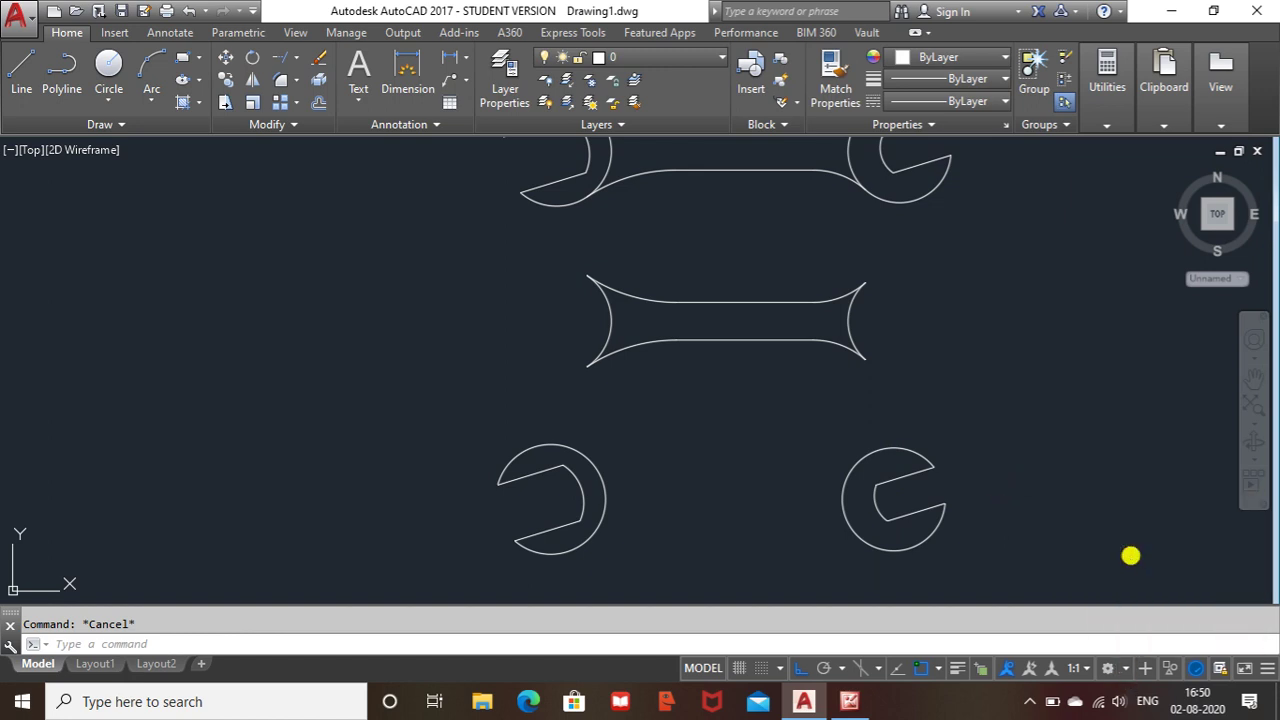
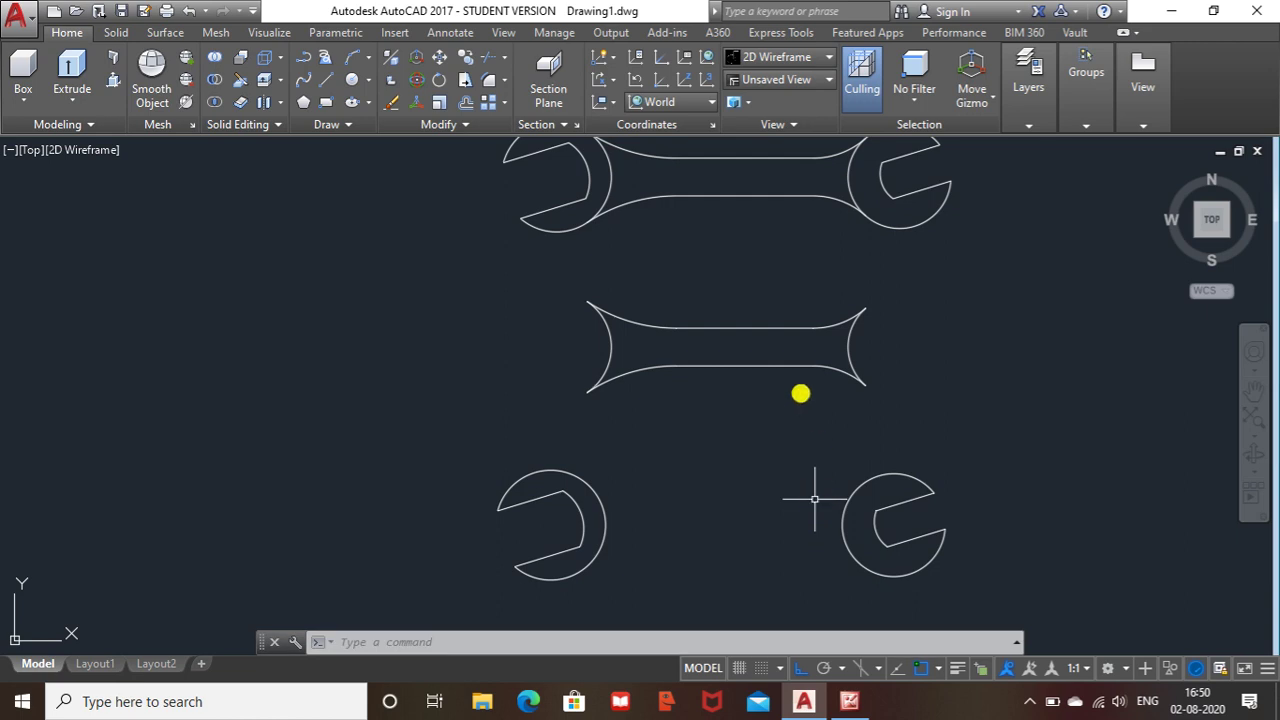
pyautogui.click(827, 84)
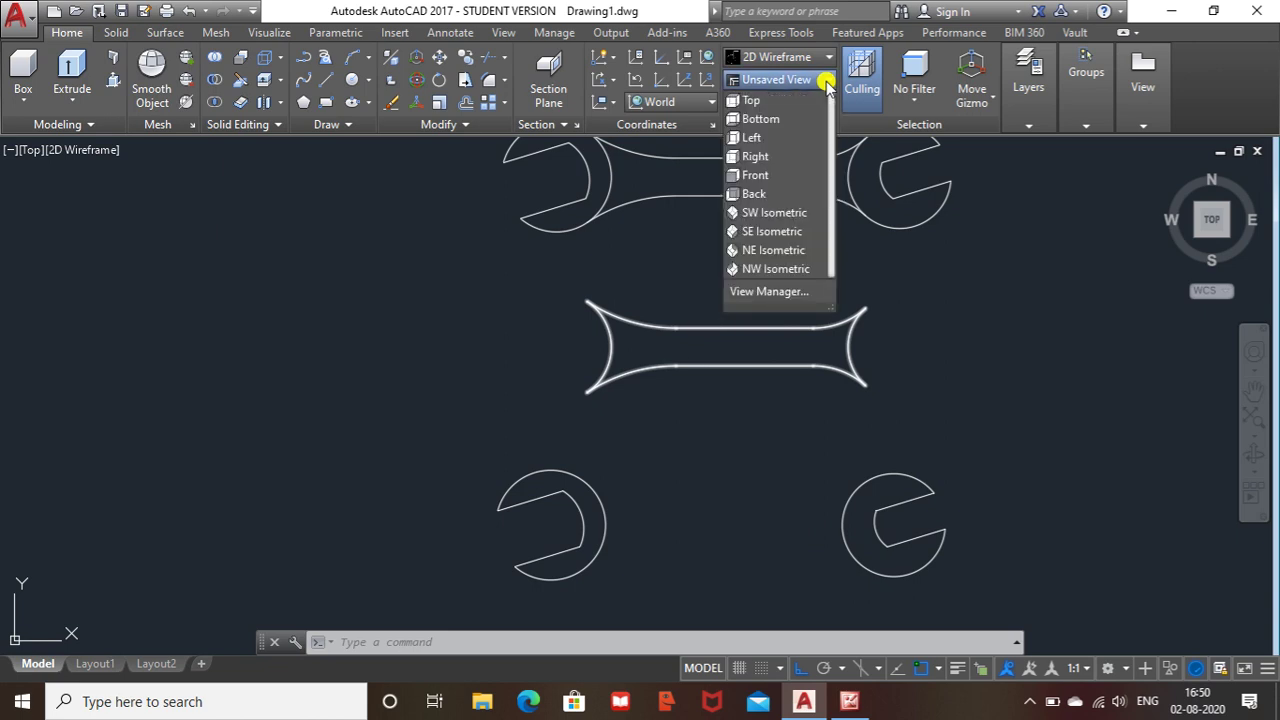
pyautogui.click(780, 214)
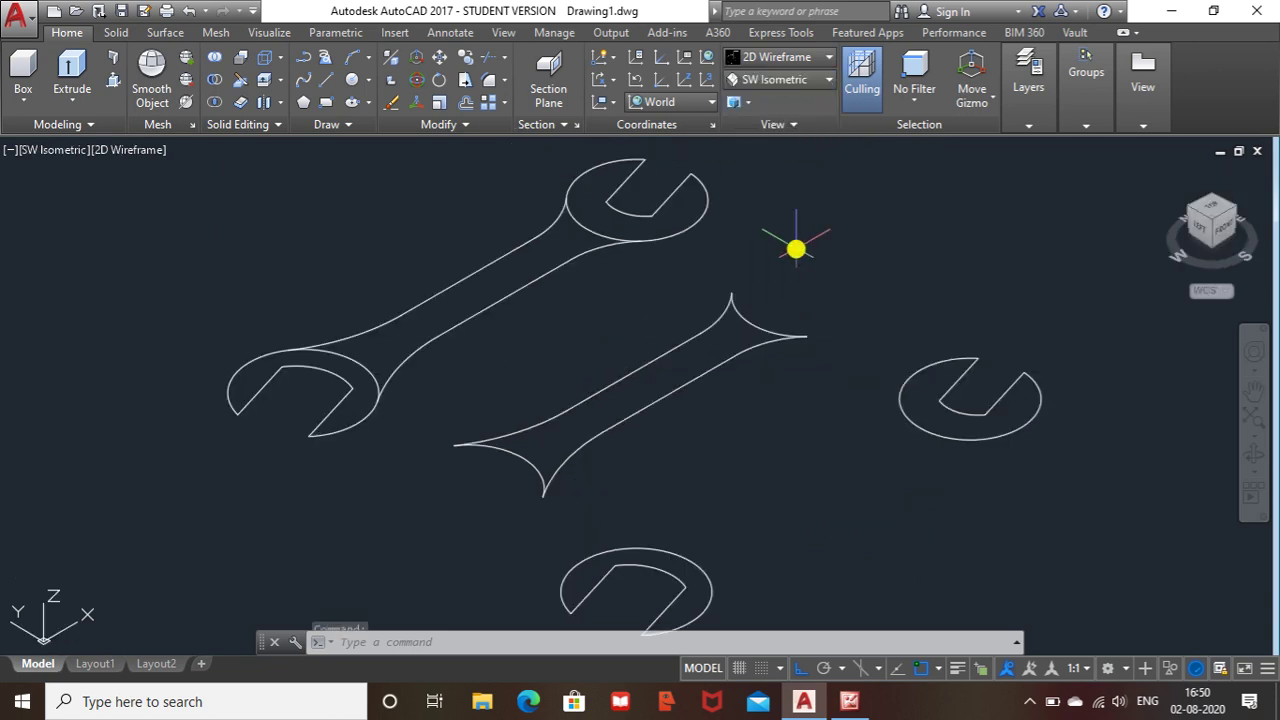
pyautogui.scroll(-2, 783, 274)
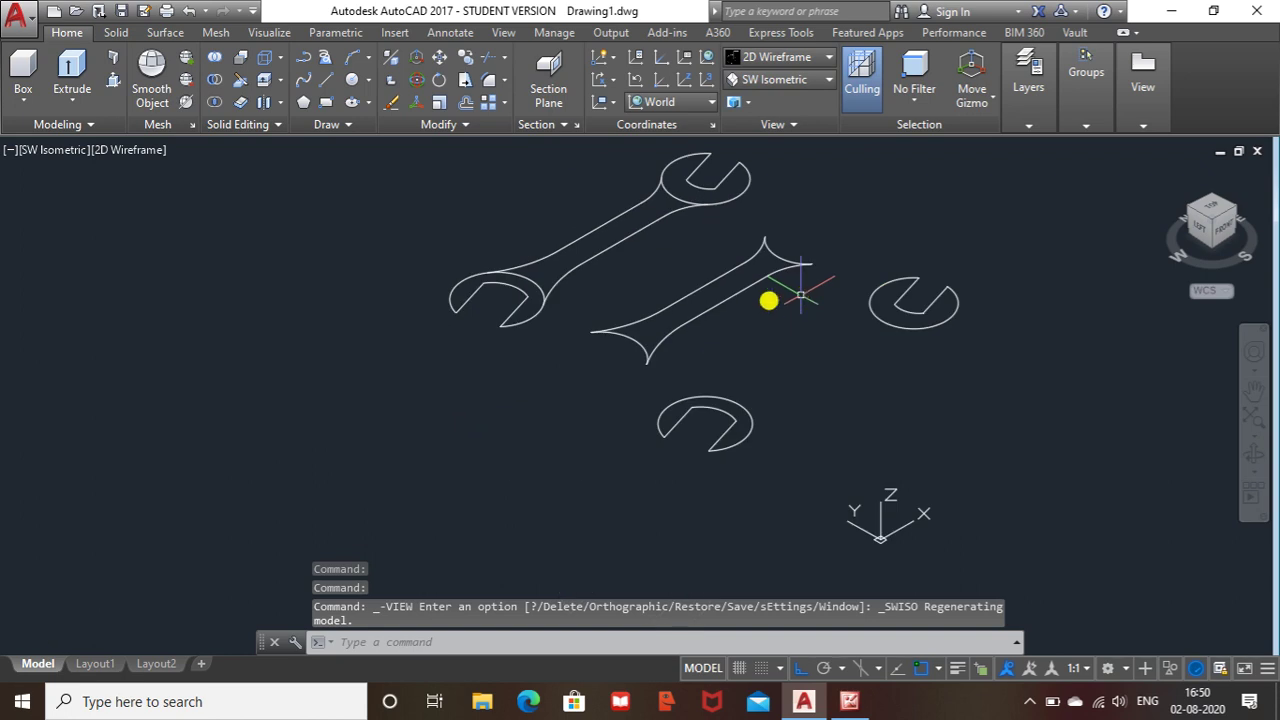
# - Presspull the handle region upward to a height of 10
pyautogui.click(114, 79)
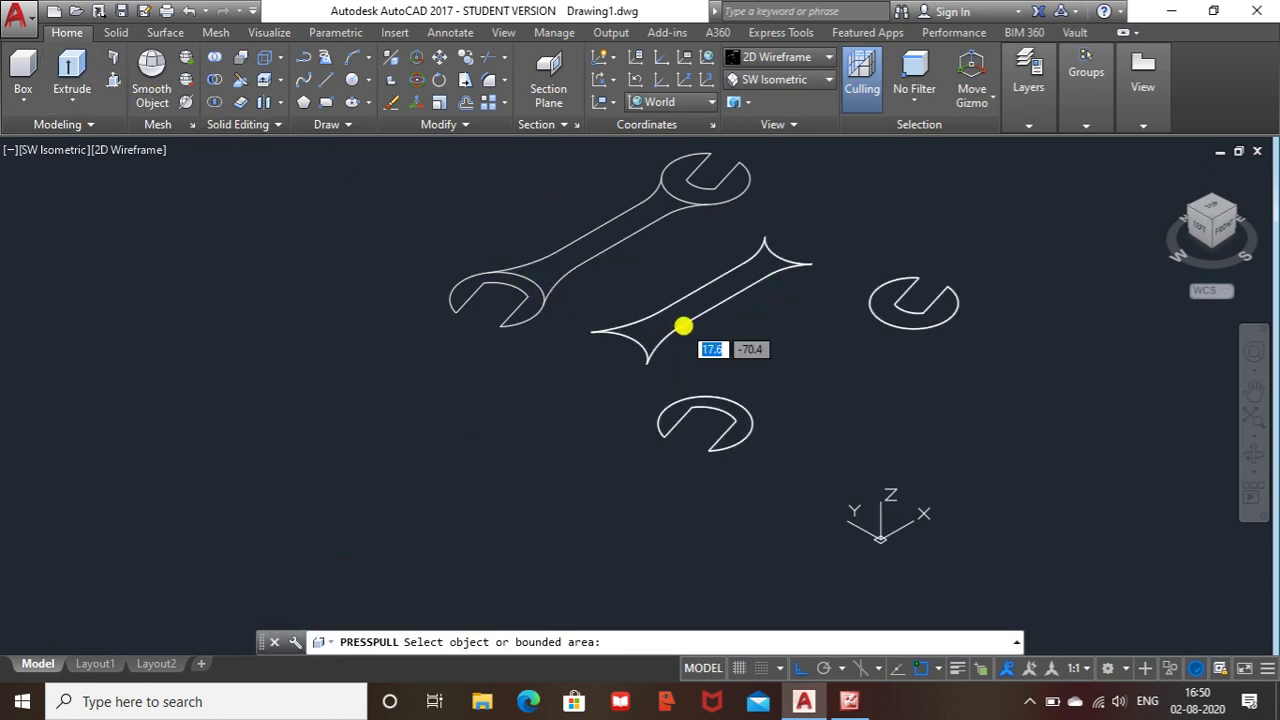
pyautogui.click(650, 337)
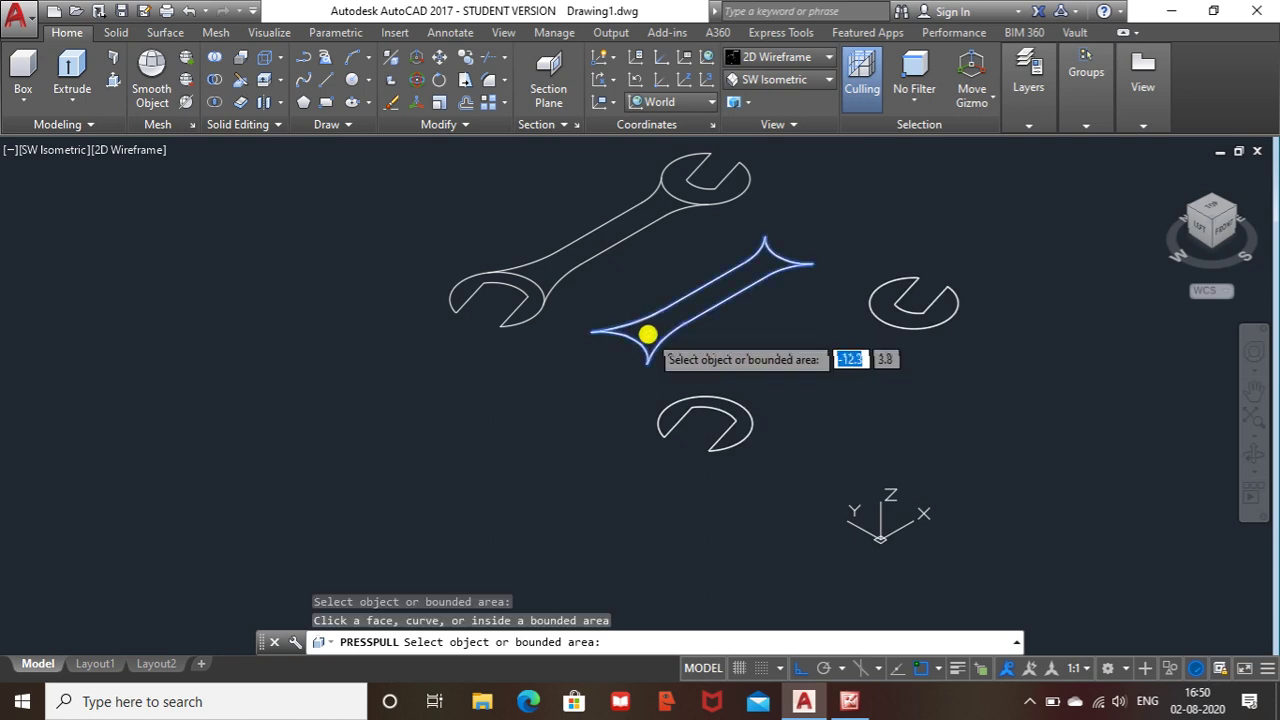
pyautogui.click(645, 331)
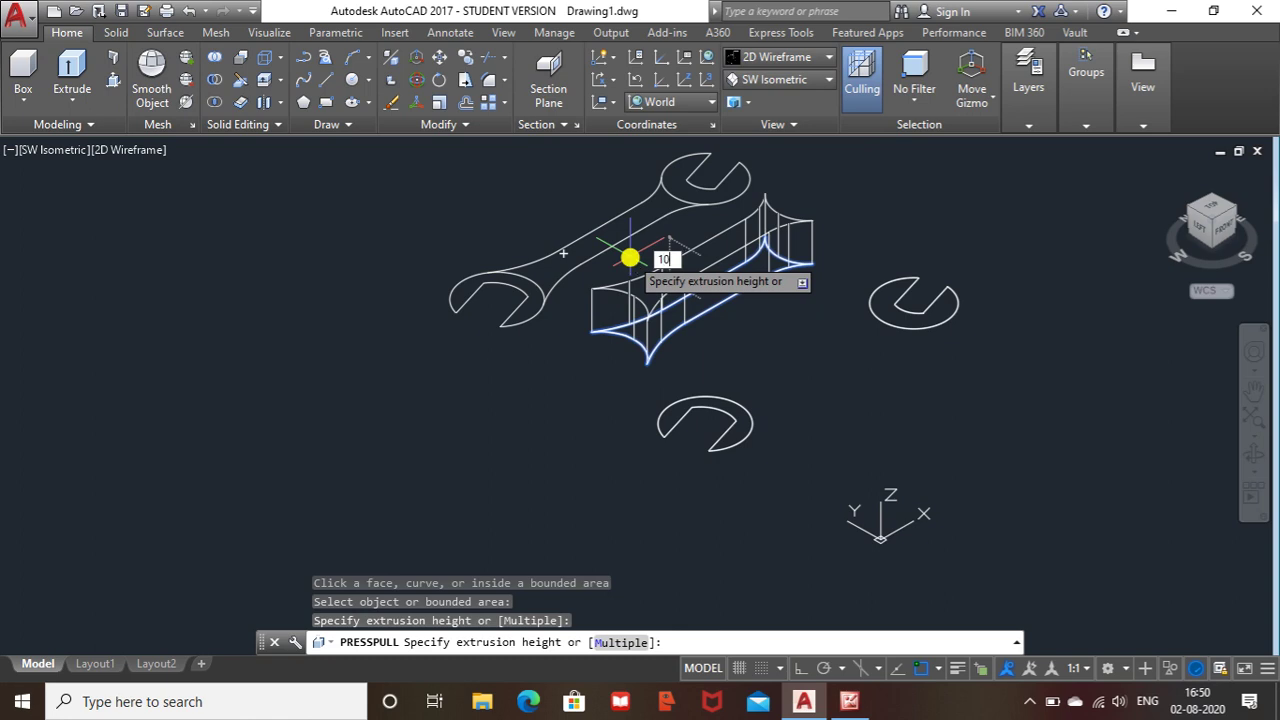
pyautogui.press('Return')
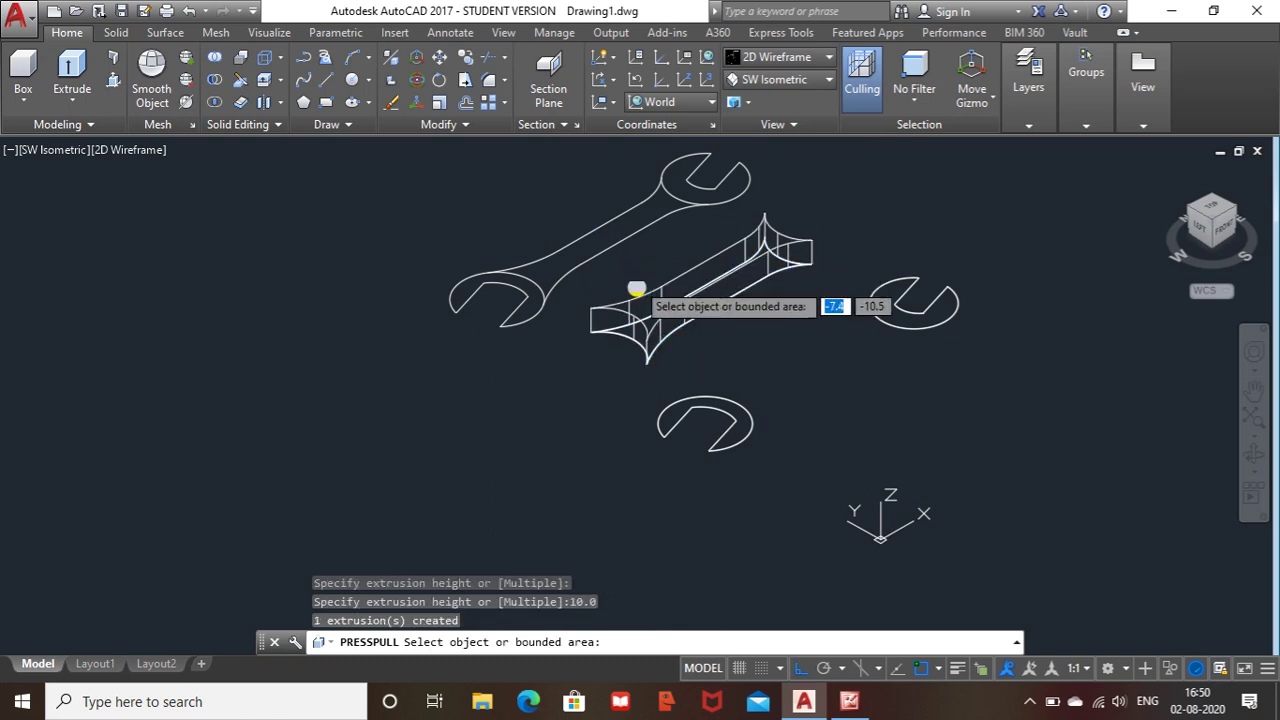
pyautogui.moveTo(656, 362); pyautogui.dragTo(599, 363, button='middle')
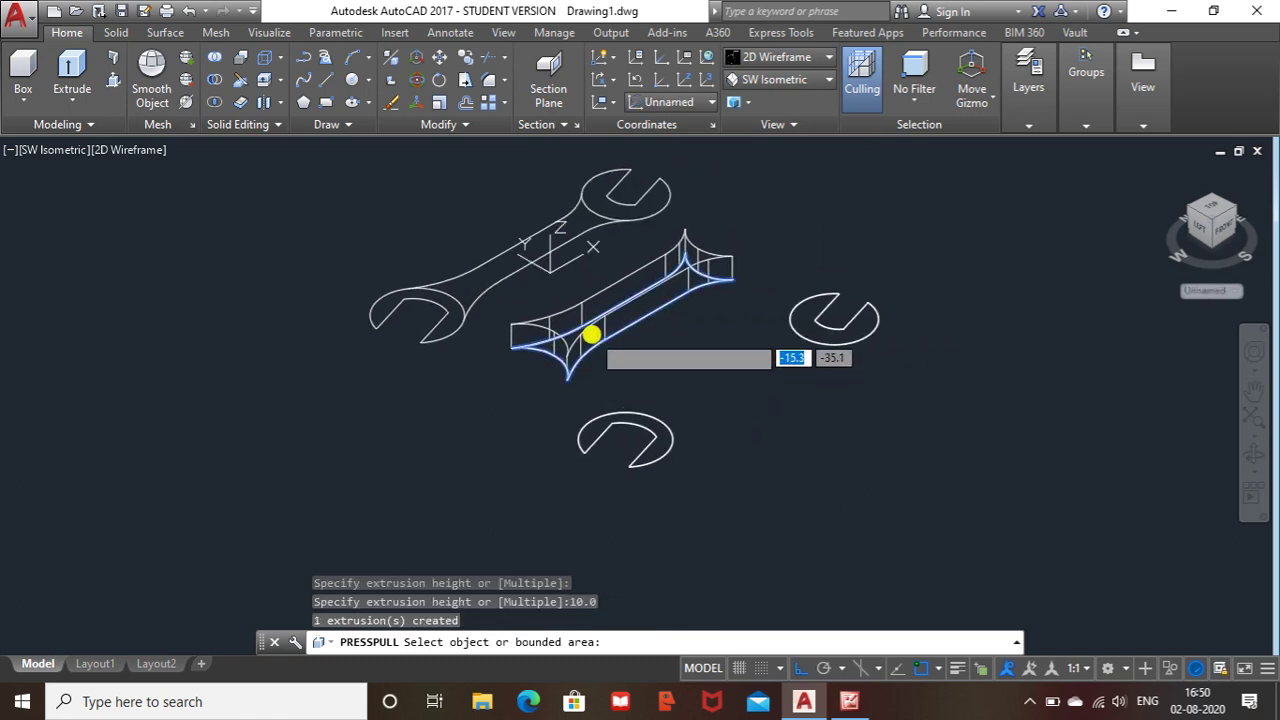
pyautogui.press('Return')
# - Move the extruded handle solid off its flat region to an empty area in front of the full wrench
pyautogui.click(591, 332)
pyautogui.rightClick(591, 330)
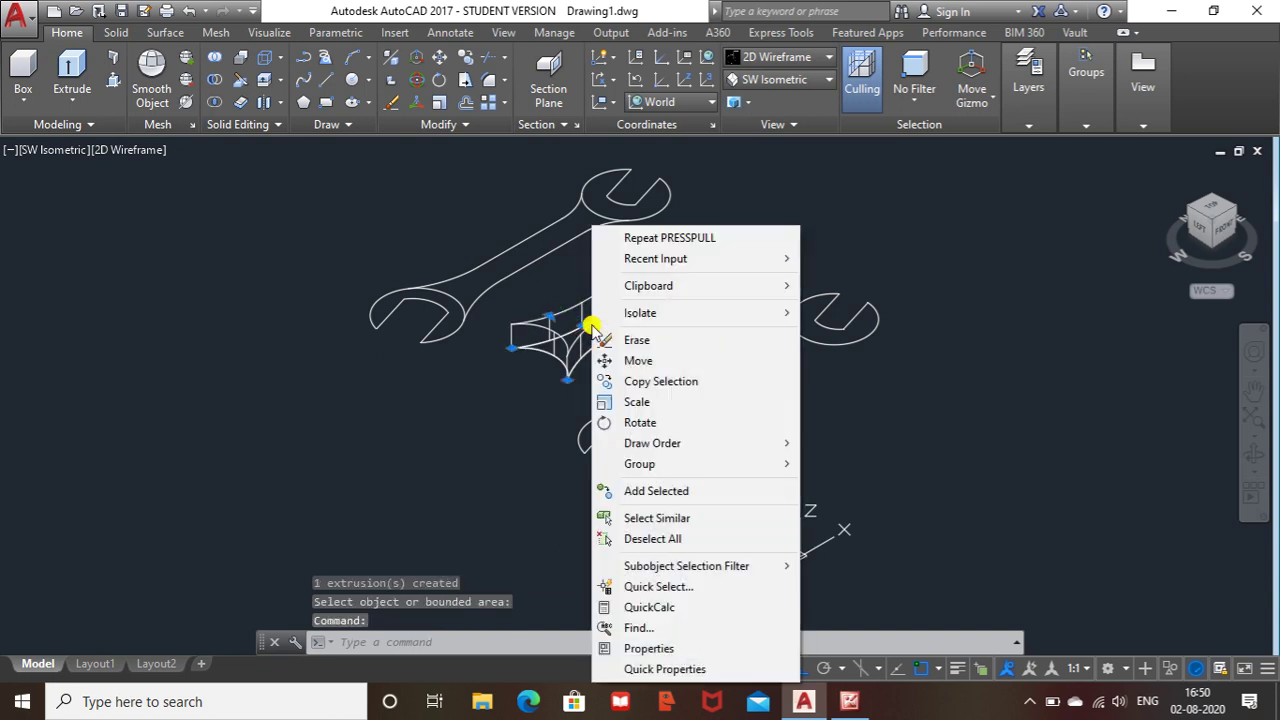
pyautogui.click(640, 361)
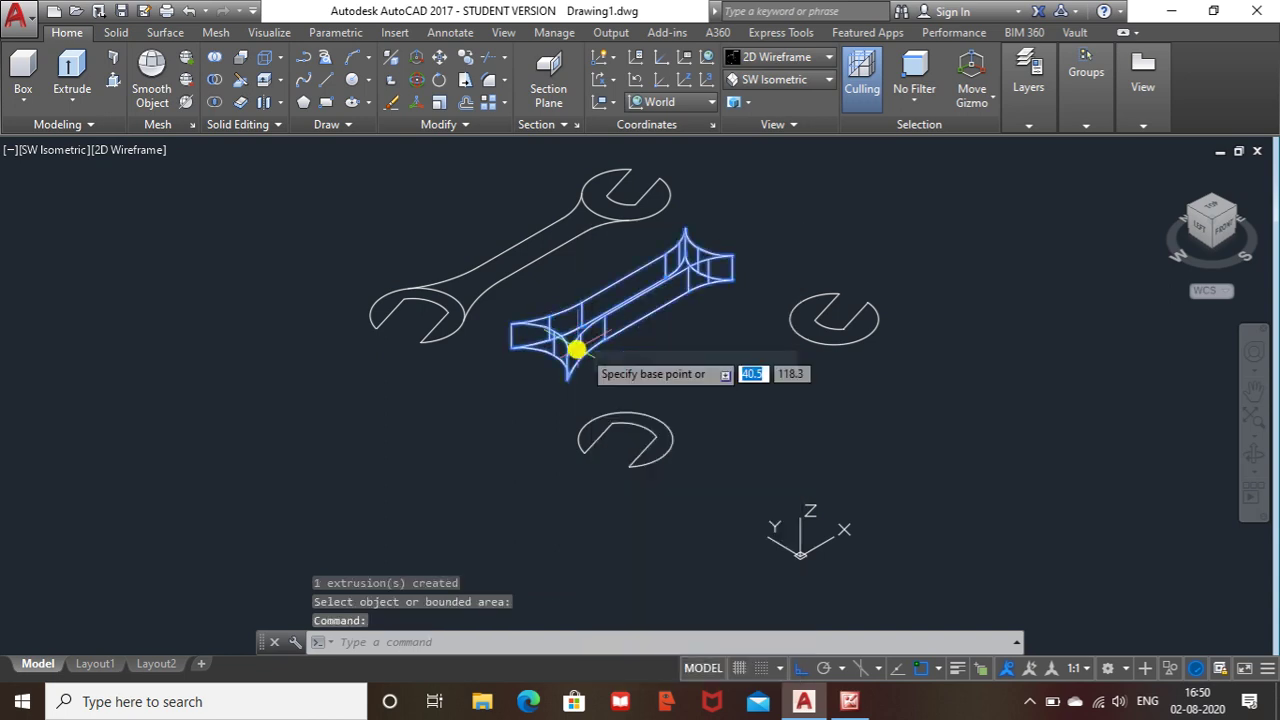
pyautogui.click(523, 371)
pyautogui.click(256, 531)
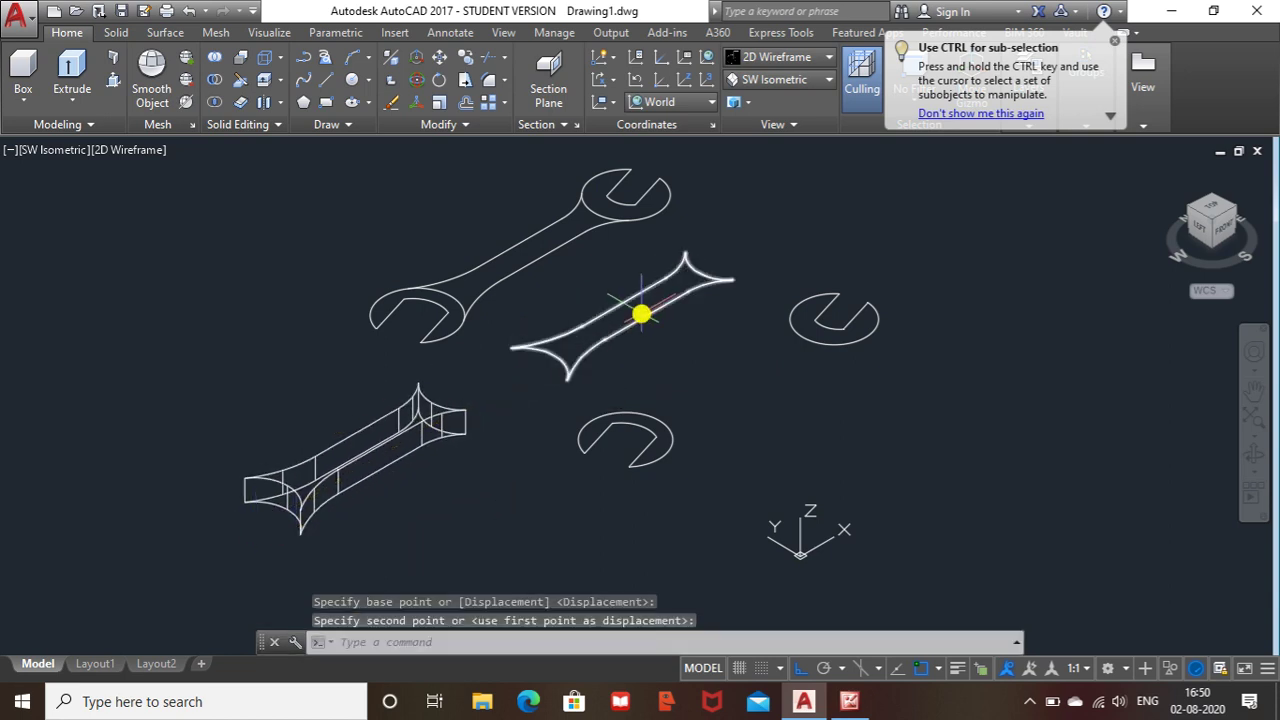
pyautogui.press('Escape')
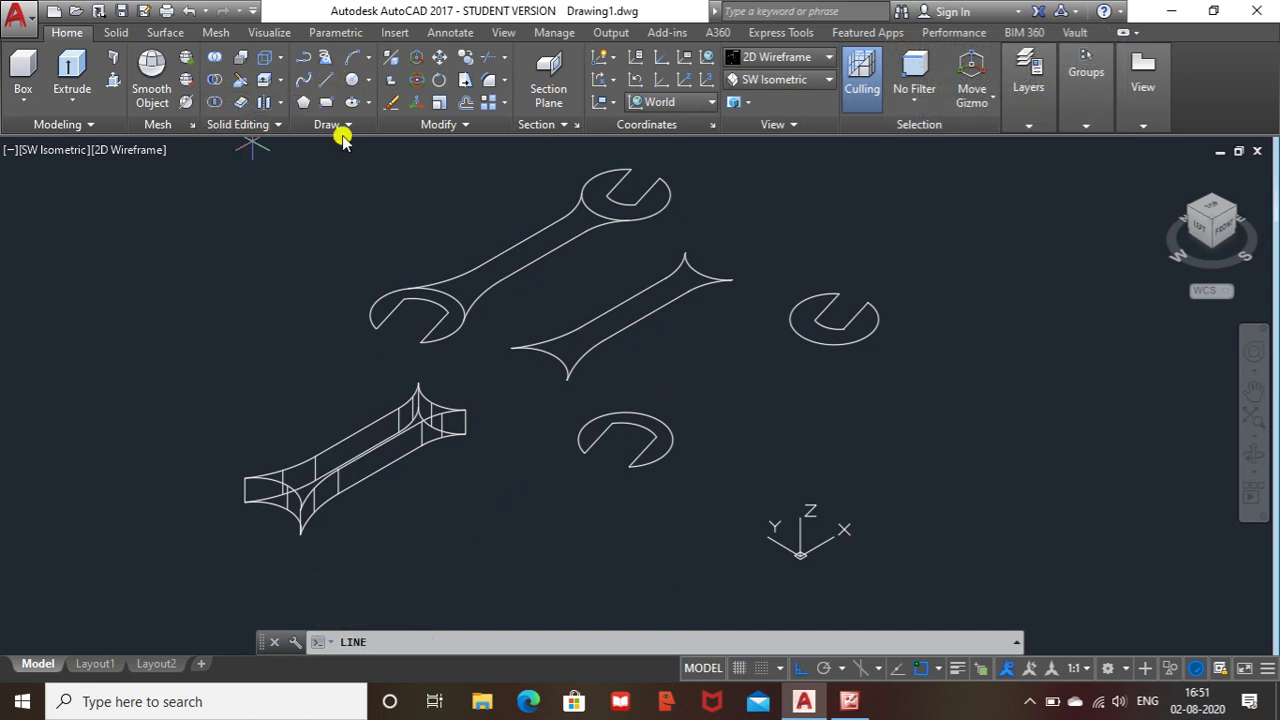
# - Draw a vertical reference line 2.5 long in the negative Z direction beside the left end of the handle solid
pyautogui.press('Return')
pyautogui.scroll(3, 335, 530)
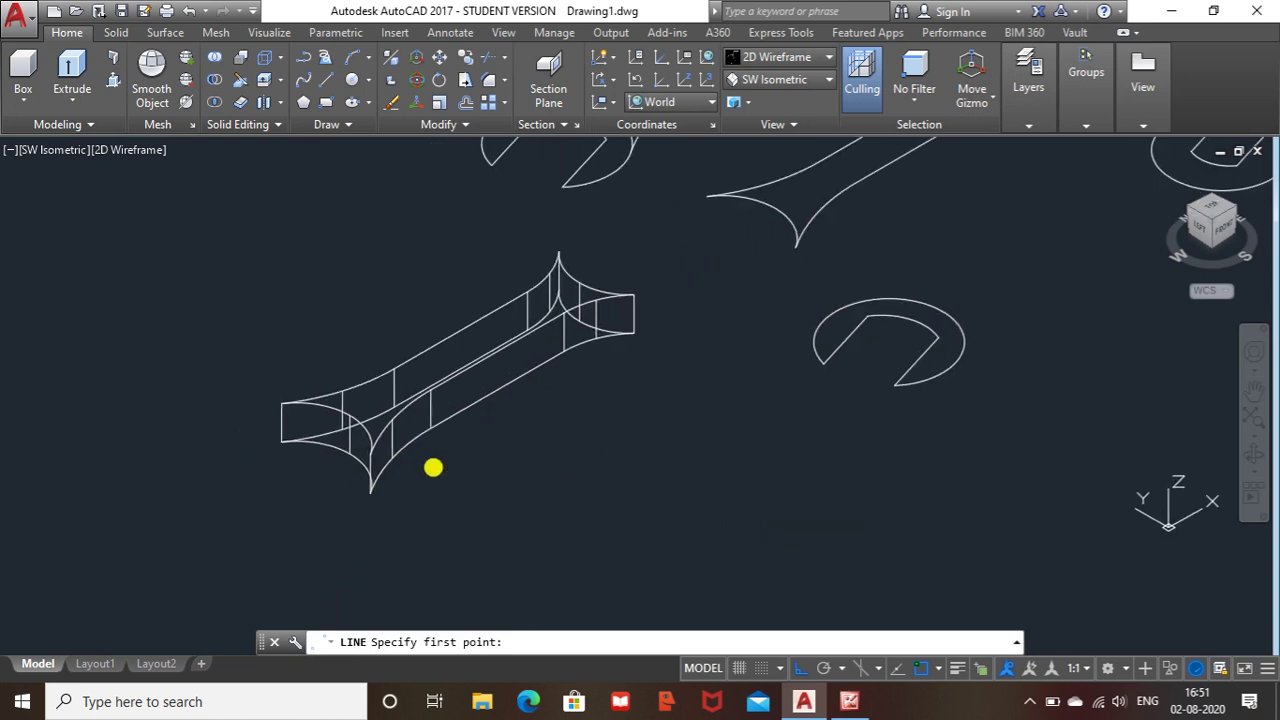
pyautogui.click(293, 489)
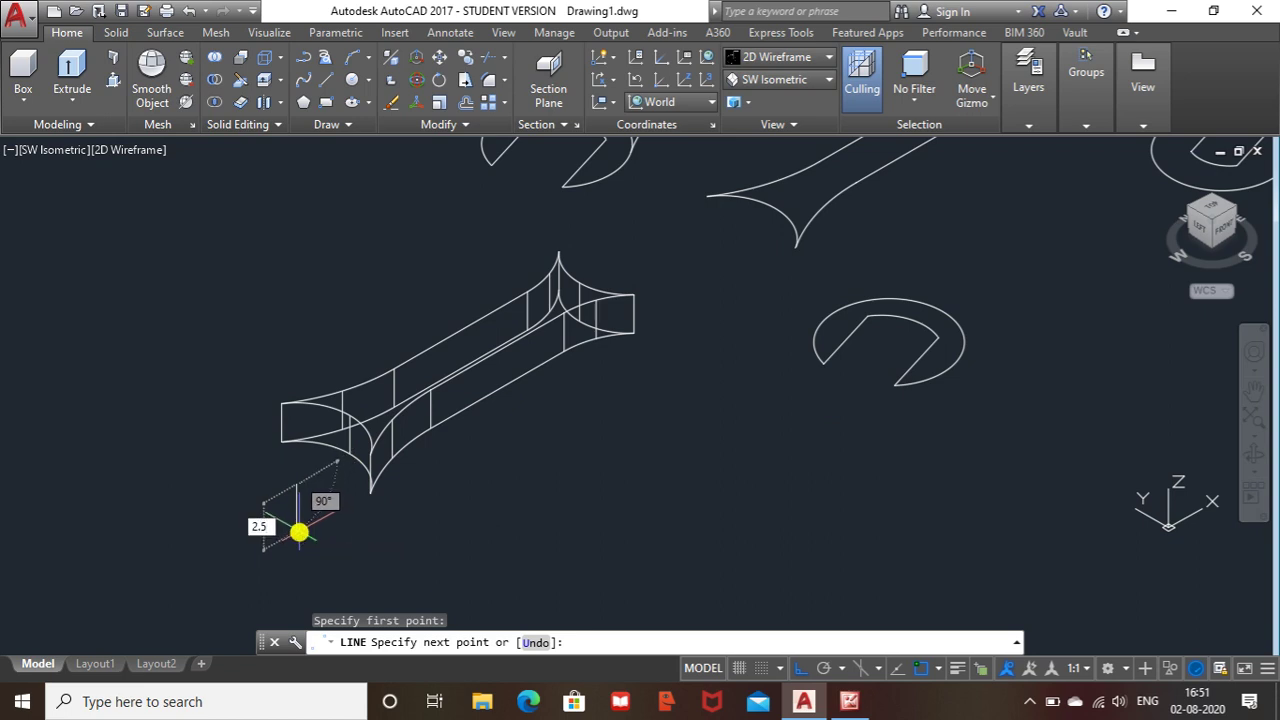
pyautogui.write('2.5')
pyautogui.press('Return')
pyautogui.press('Escape')
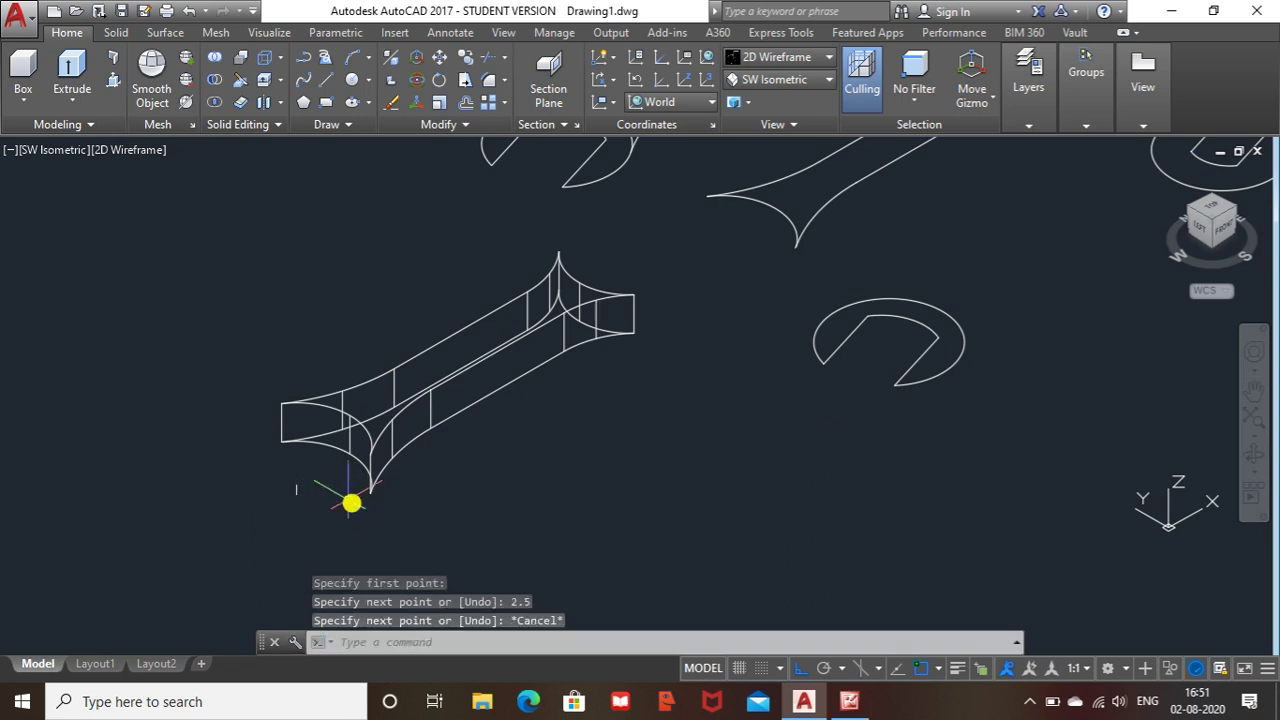
pyautogui.scroll(2, 597, 311)
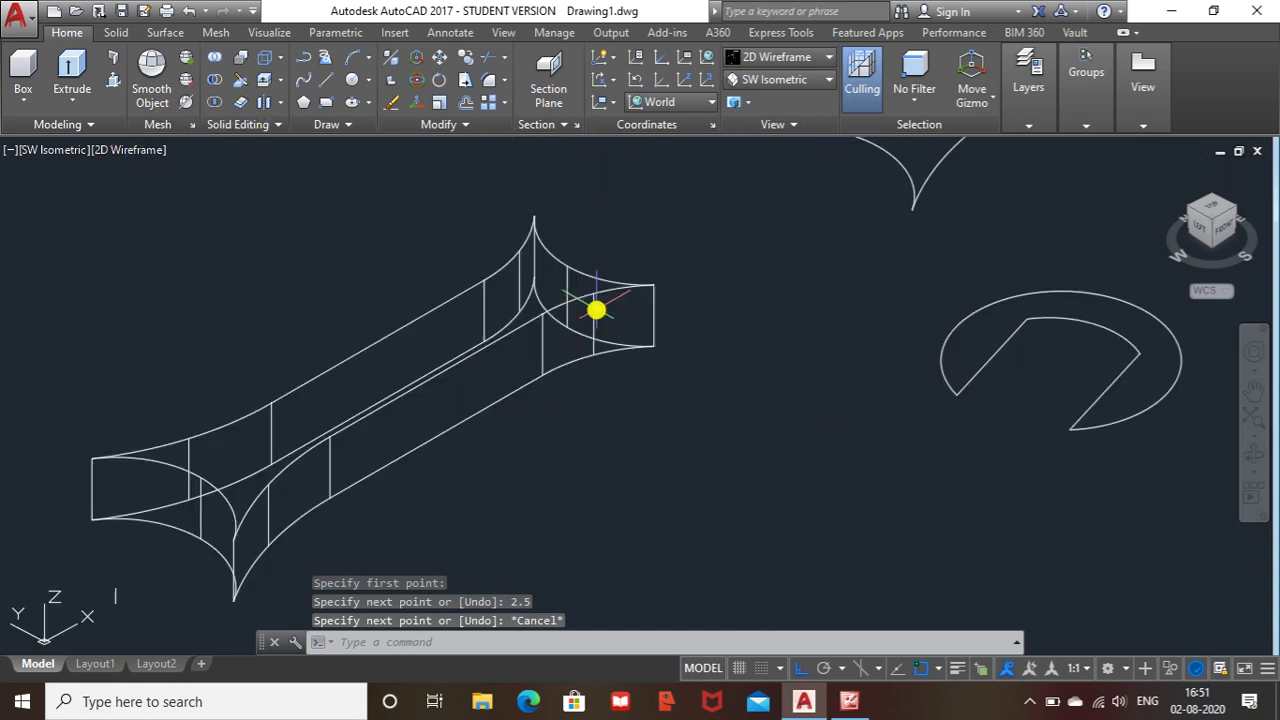
pyautogui.click(327, 86)
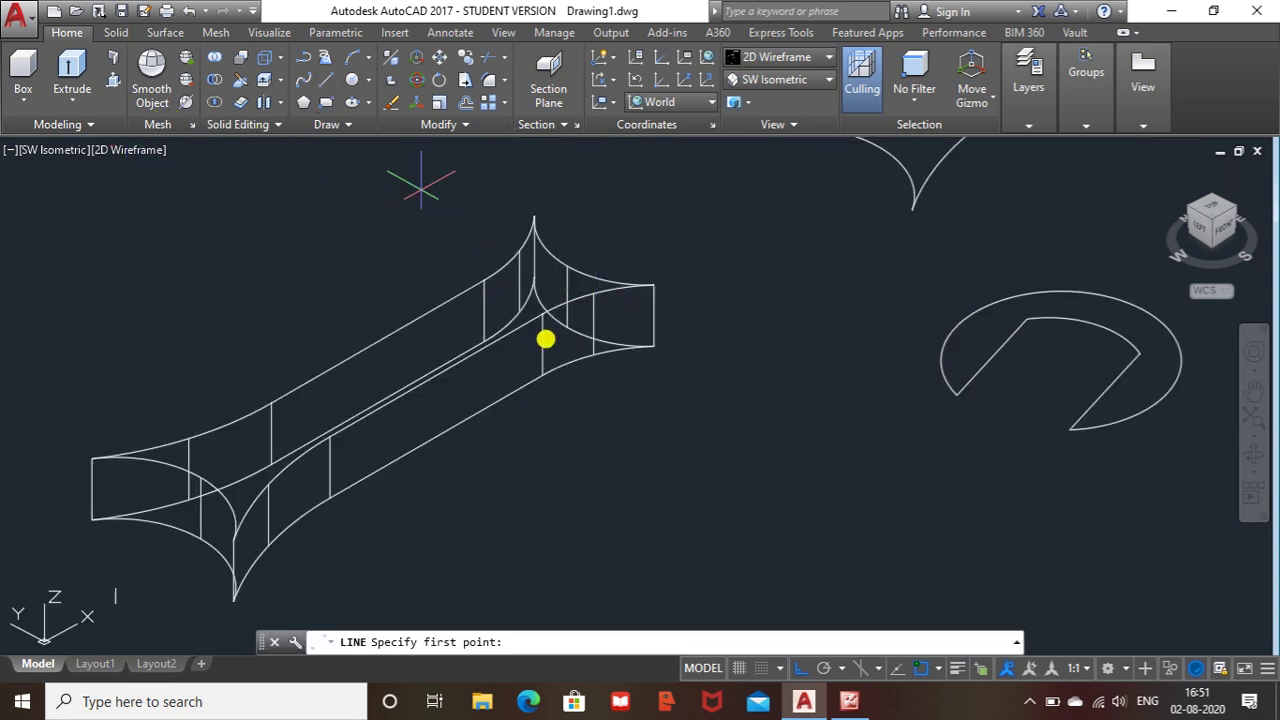
pyautogui.scroll(4, 641, 321)
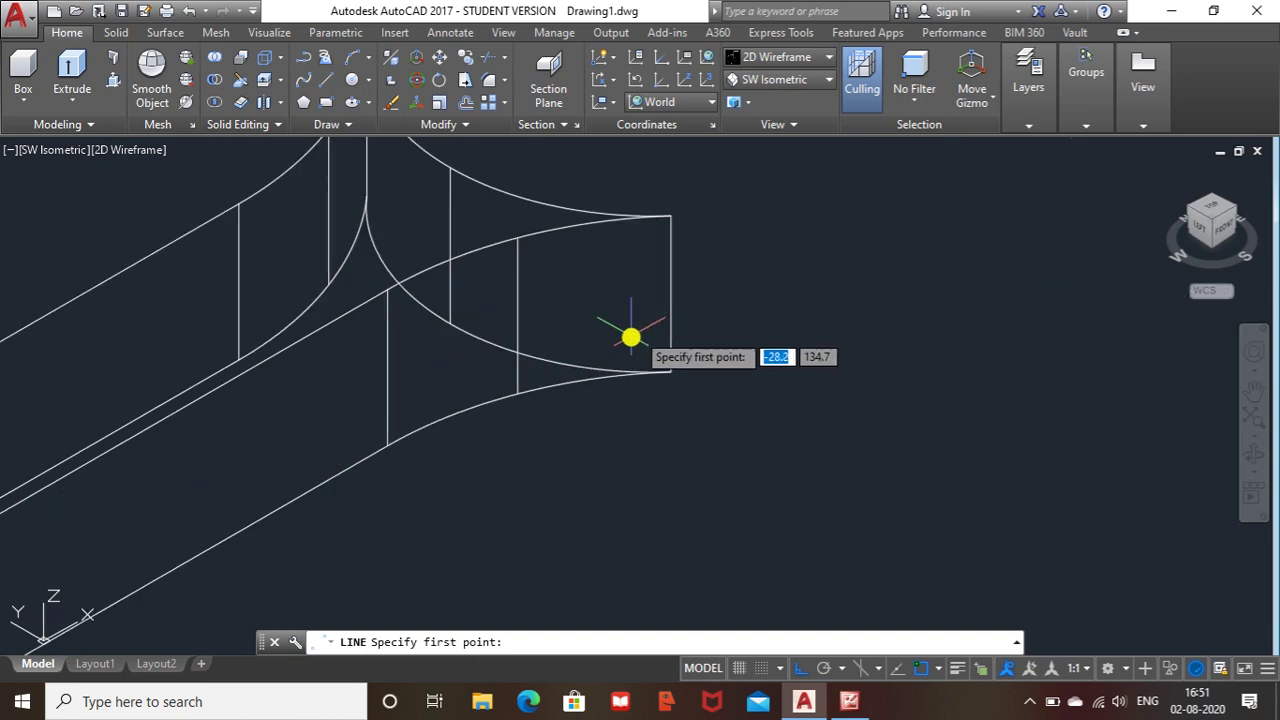
pyautogui.click(654, 193)
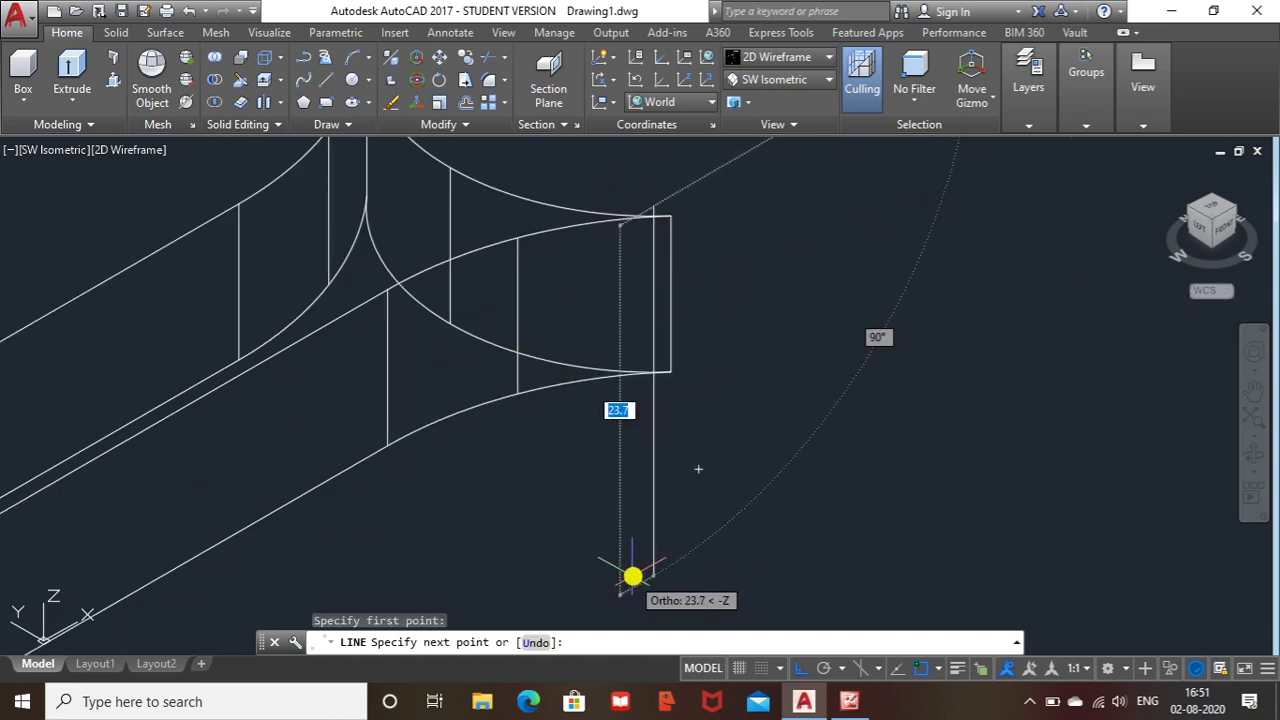
pyautogui.keyDown('shift'); pyautogui.moveTo(631, 514); pyautogui.dragTo(466, 514, button='middle'); pyautogui.keyUp('shift')
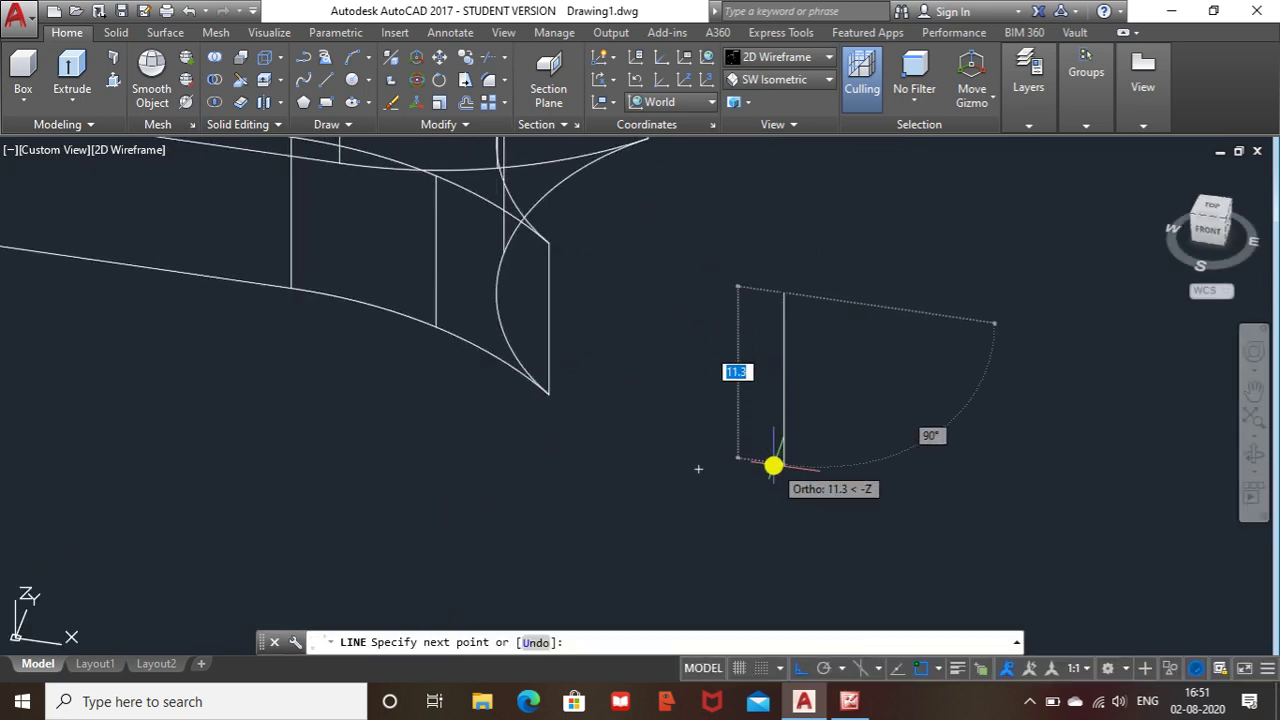
pyautogui.press('Escape')
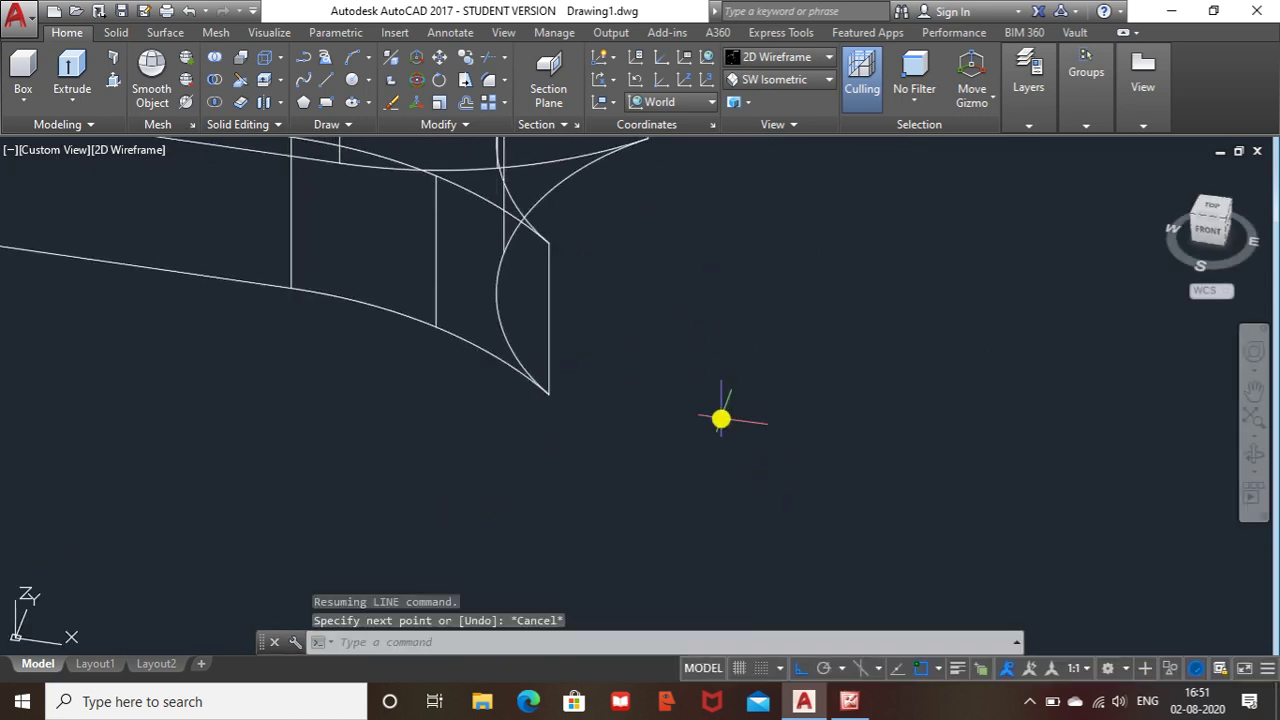
# - Draw a vertical reference line 2.5 long in the negative Z direction beside the right end of the handle solid
pyautogui.click(319, 84)
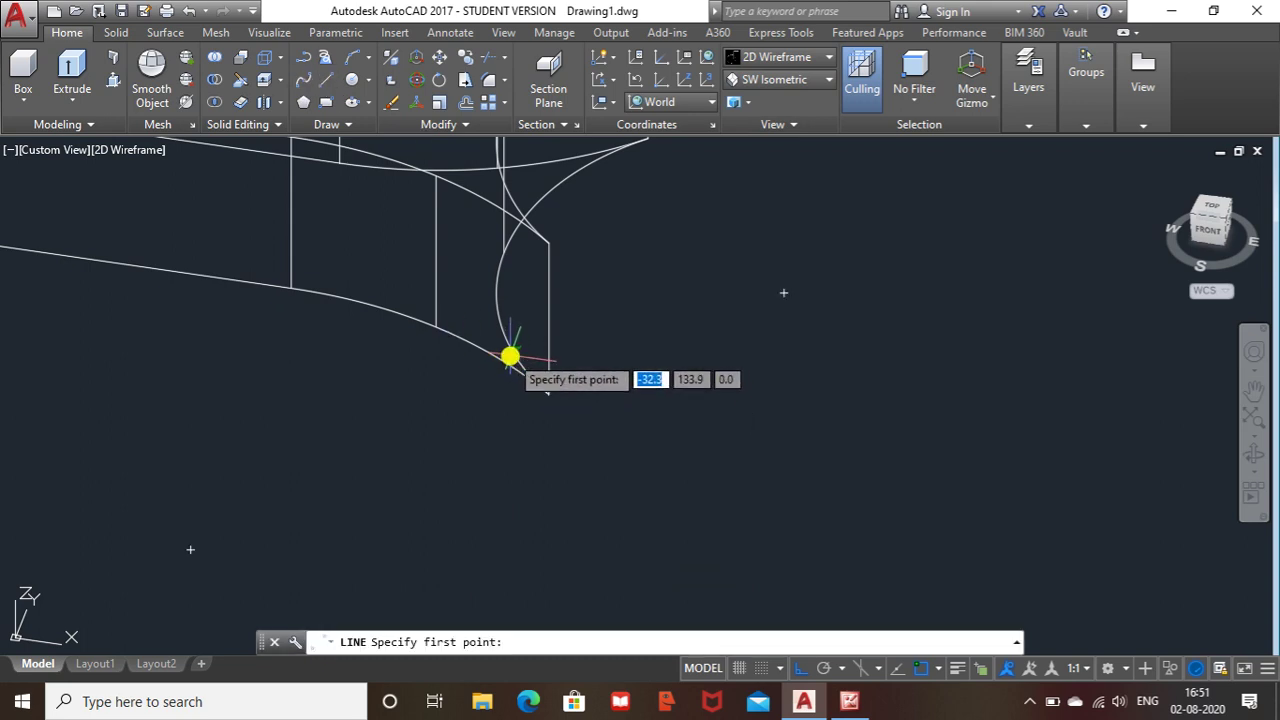
pyautogui.click(784, 293)
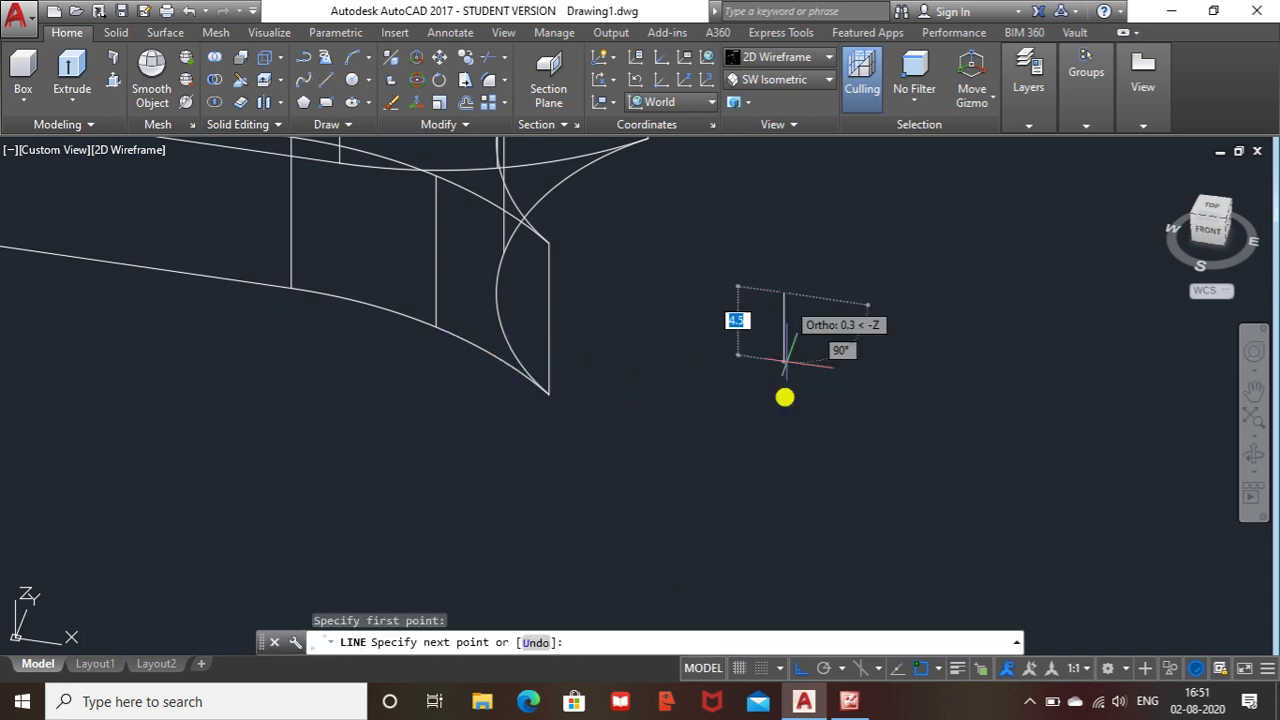
pyautogui.press('Return')
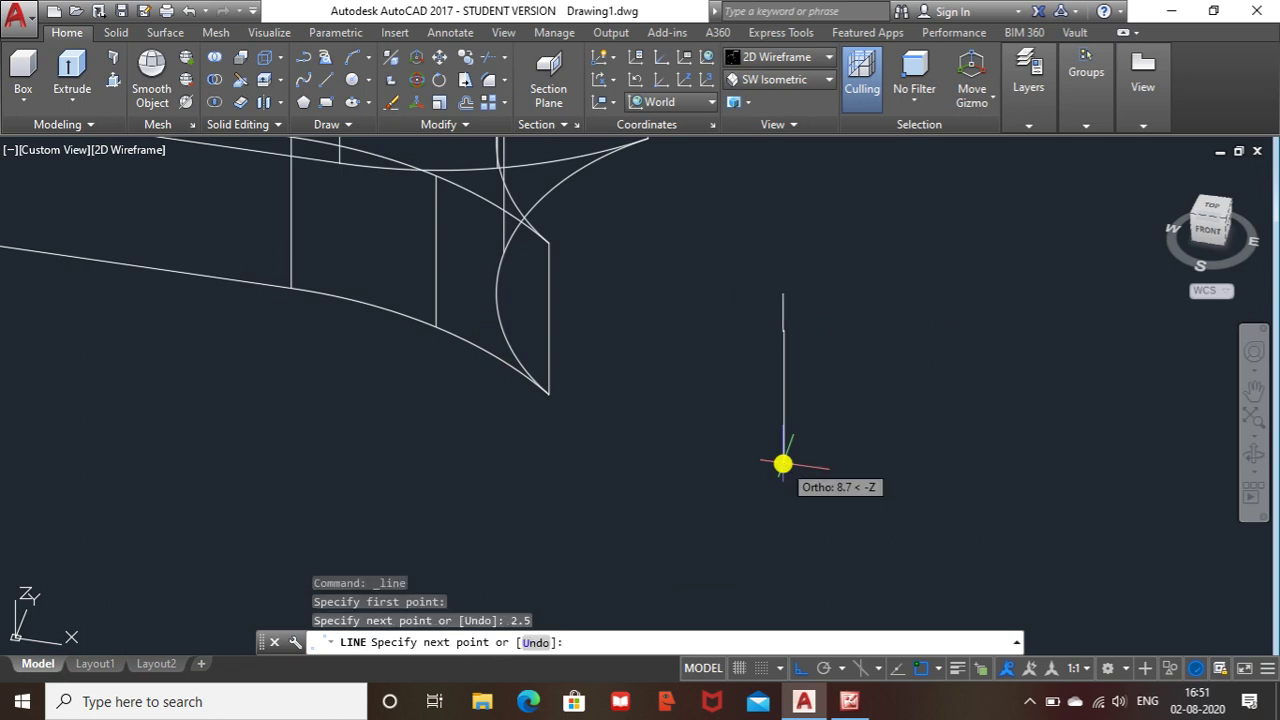
pyautogui.press('Escape')
pyautogui.scroll(-5, 900, 418)
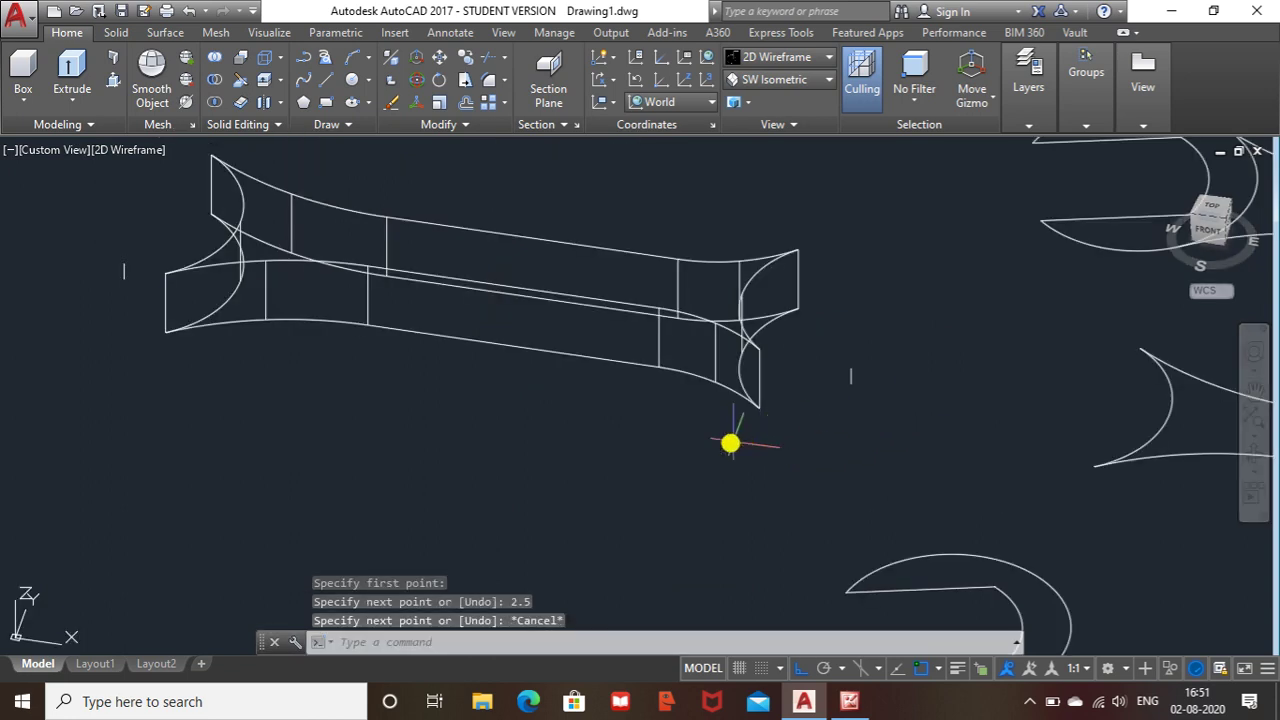
pyautogui.scroll(-2, 794, 455)
pyautogui.moveTo(801, 451); pyautogui.dragTo(639, 421, button='middle')
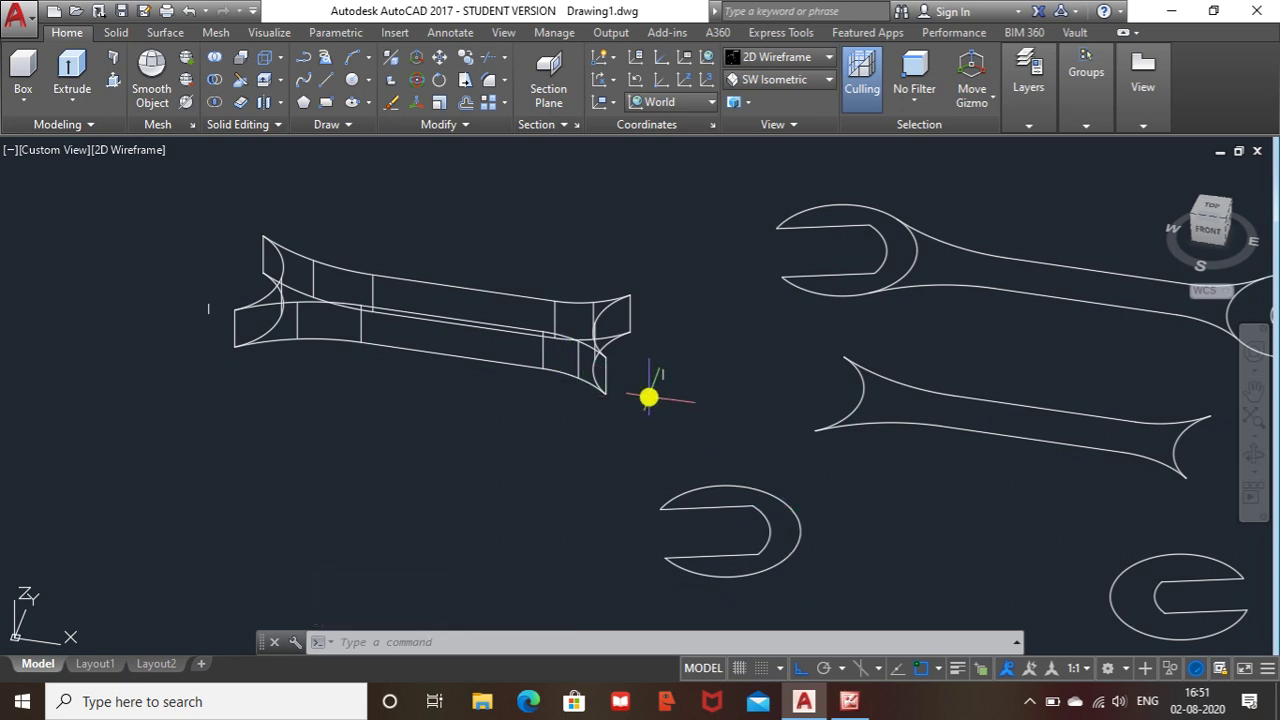
pyautogui.press('Escape')
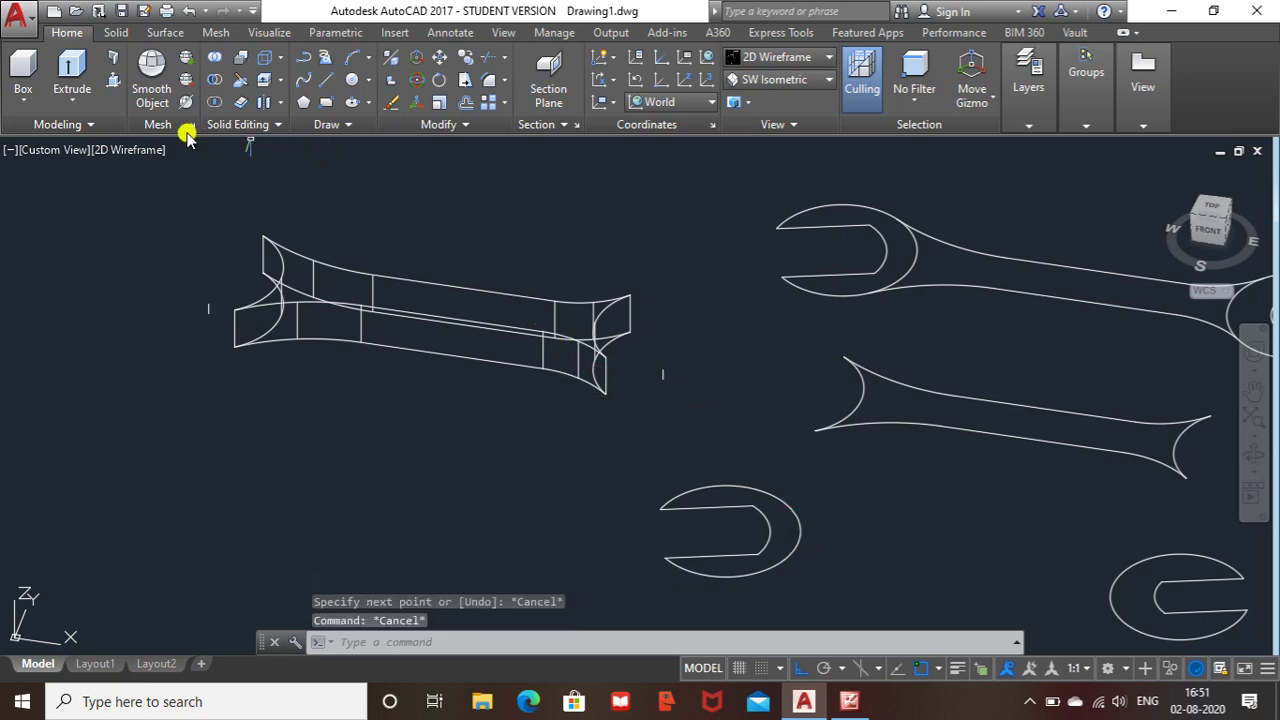
# - Presspull the flat left head region upward to a height of 15
pyautogui.click(114, 84)
pyautogui.click(740, 472)
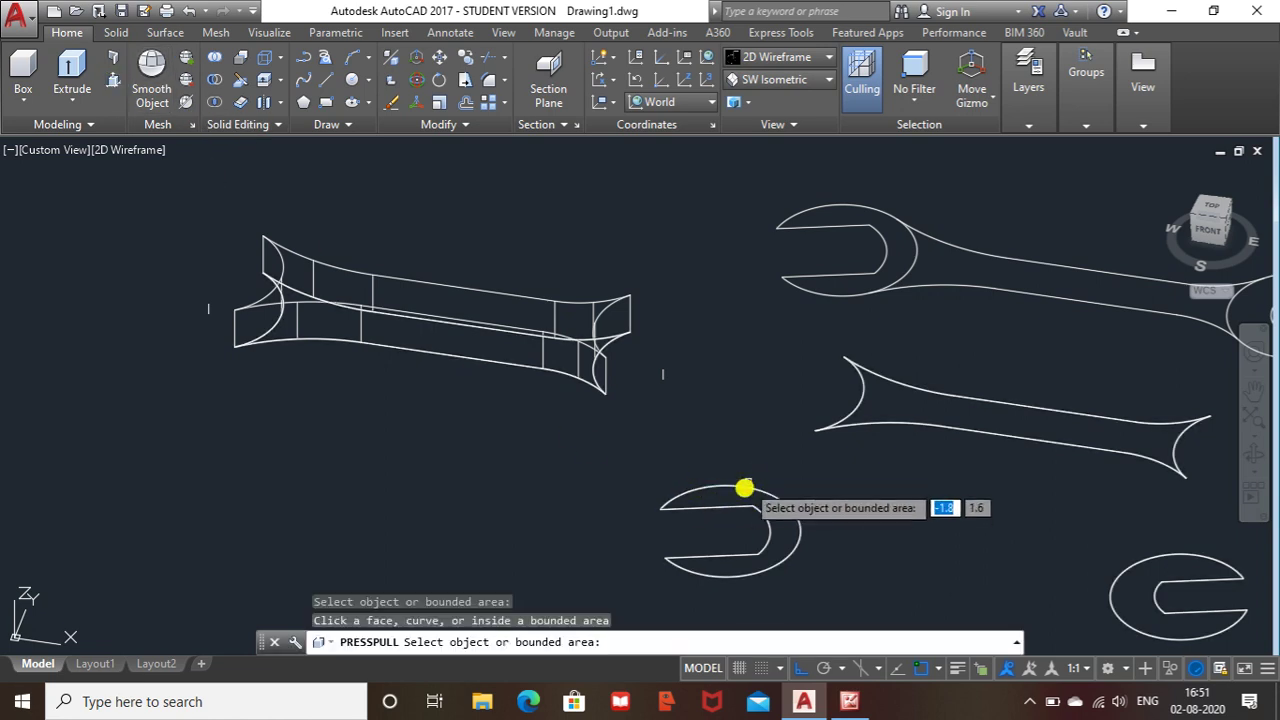
pyautogui.click(741, 490)
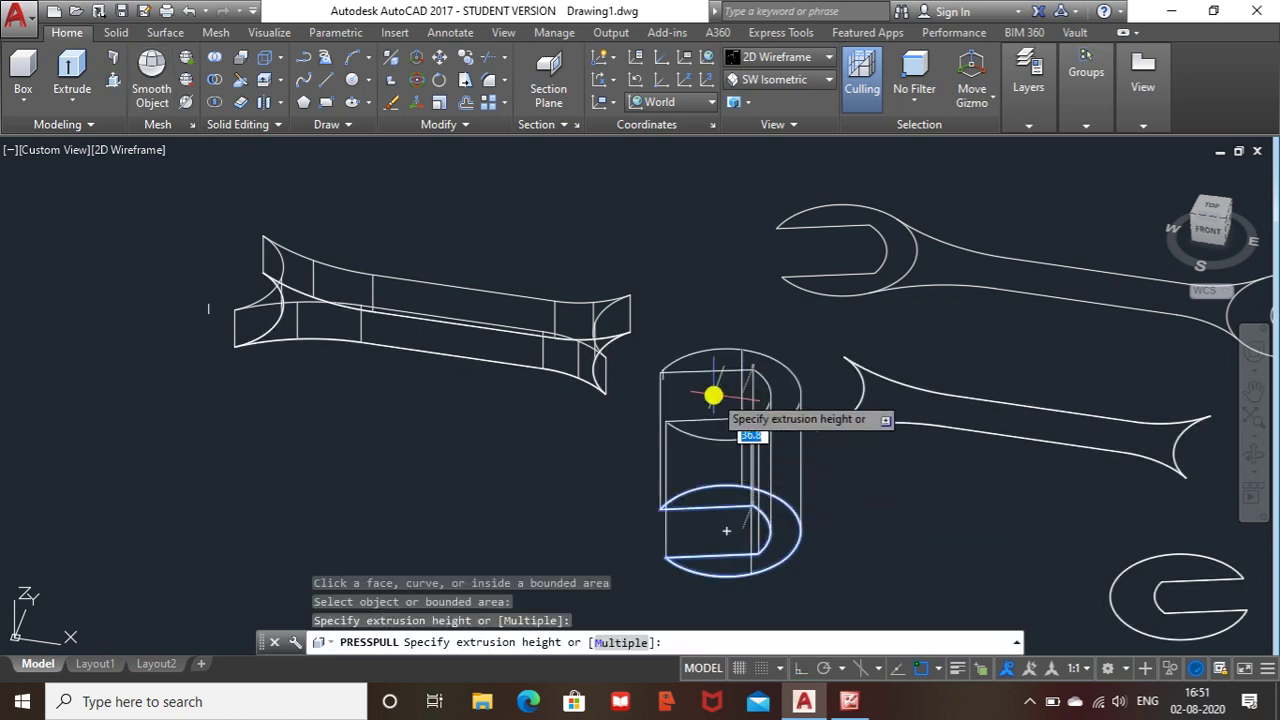
pyautogui.write('15.0')
pyautogui.press('Return')
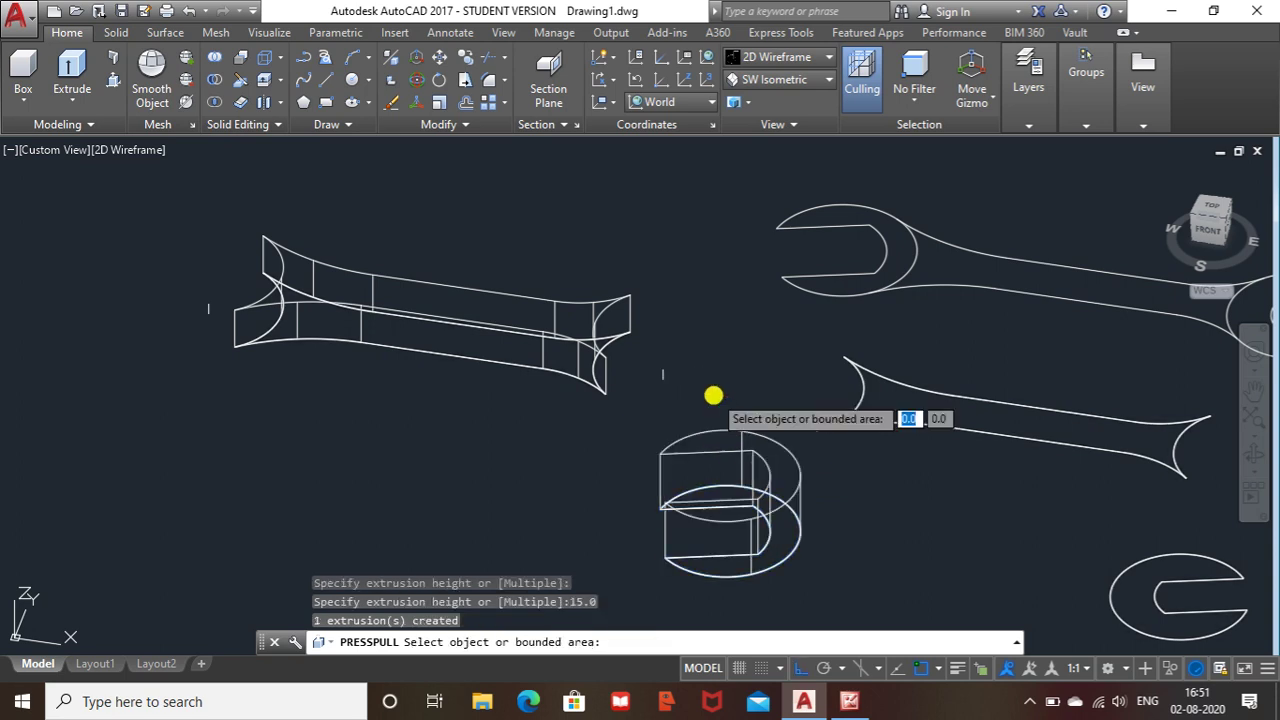
# - Presspull the flat right head region upward to a height of 15
pyautogui.scroll(-2, 867, 495)
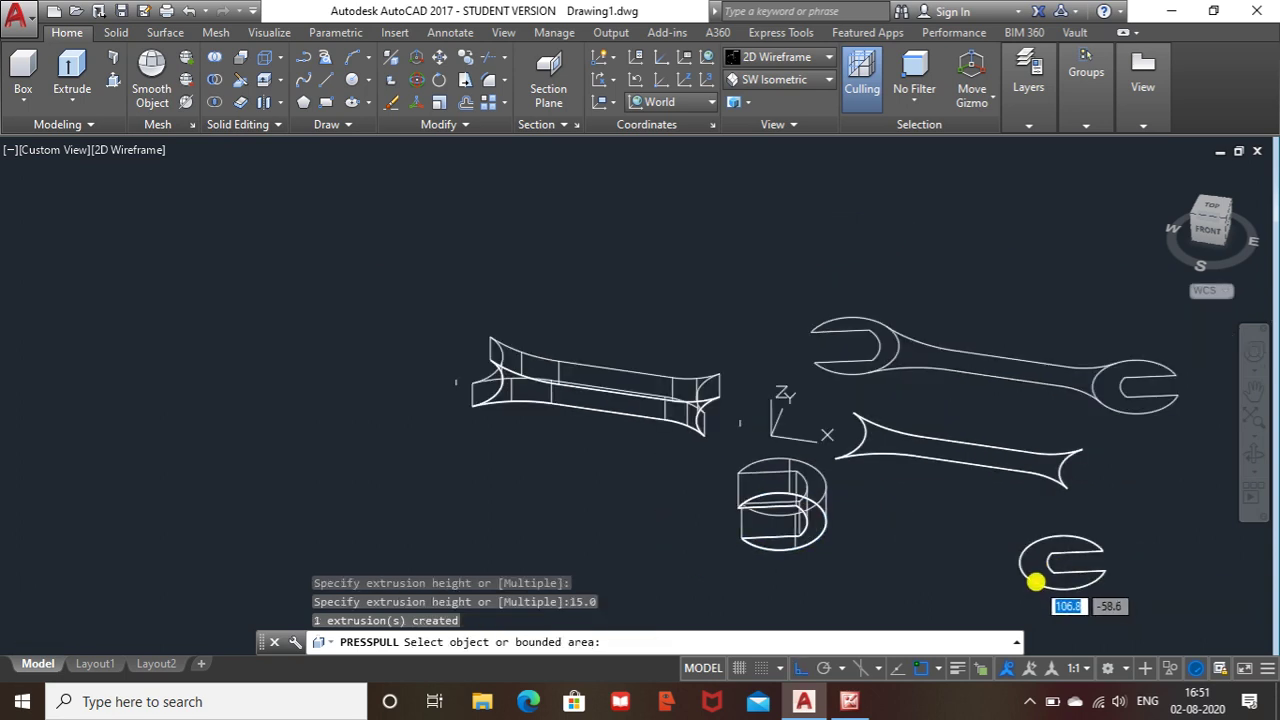
pyautogui.click(1024, 566)
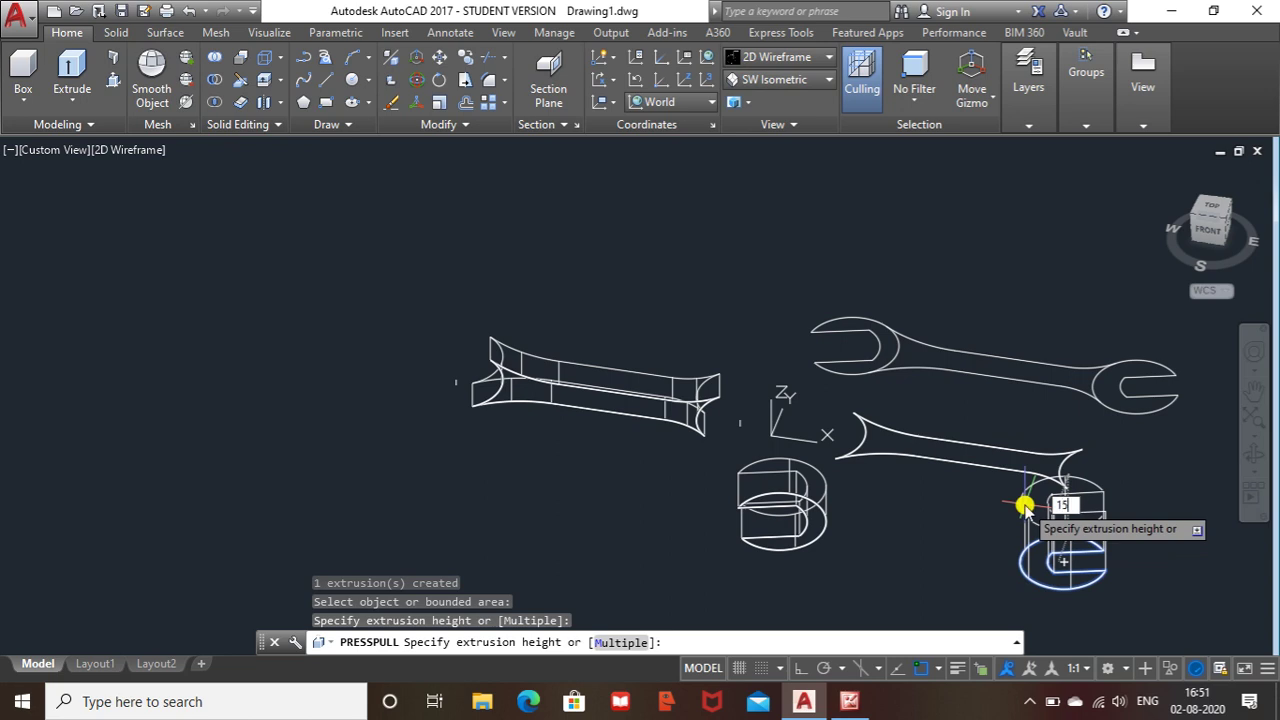
pyautogui.write('15.0')
pyautogui.press('Return')
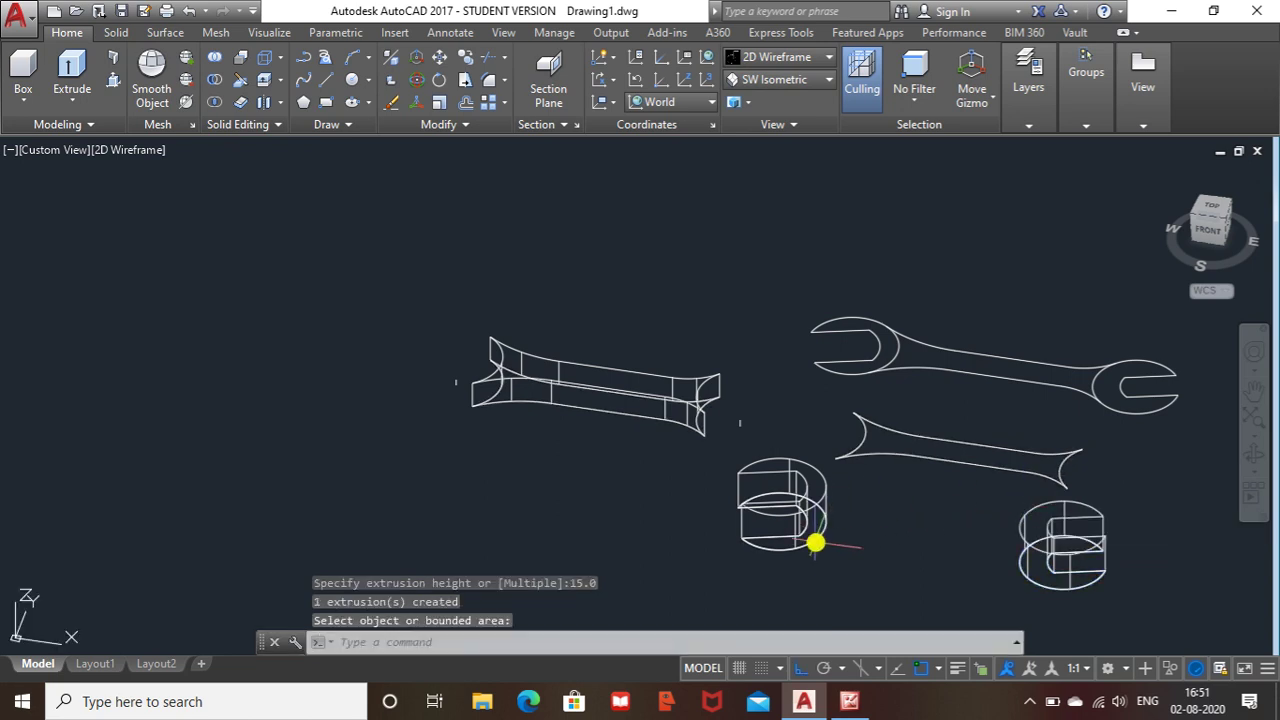
pyautogui.press('Return')
# - Move the left head solid by its bottom arc centre onto the lower end of the reference line at the handle's left end
pyautogui.click(812, 544)
pyautogui.rightClick(907, 549)
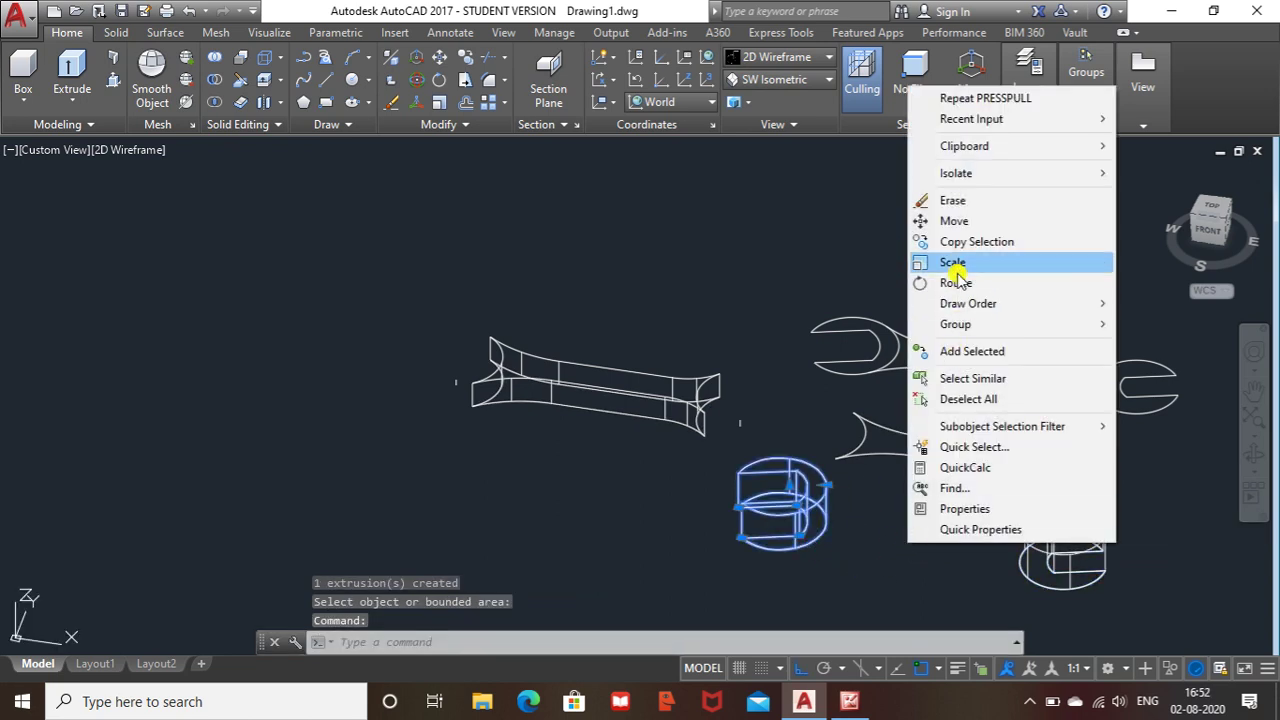
pyautogui.click(953, 222)
pyautogui.scroll(5, 850, 510)
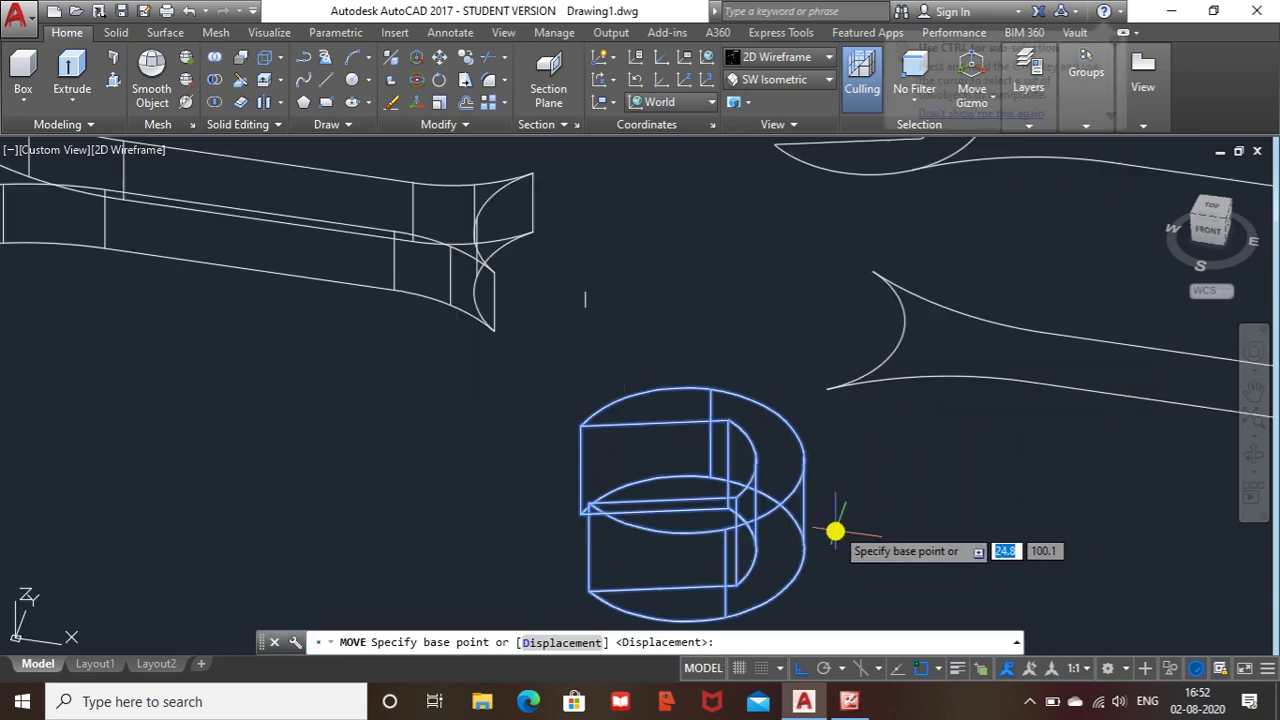
pyautogui.click(680, 551)
pyautogui.scroll(-3, 537, 527)
pyautogui.moveTo(526, 524); pyautogui.dragTo(768, 521, button='middle')
pyautogui.scroll(5, 442, 382)
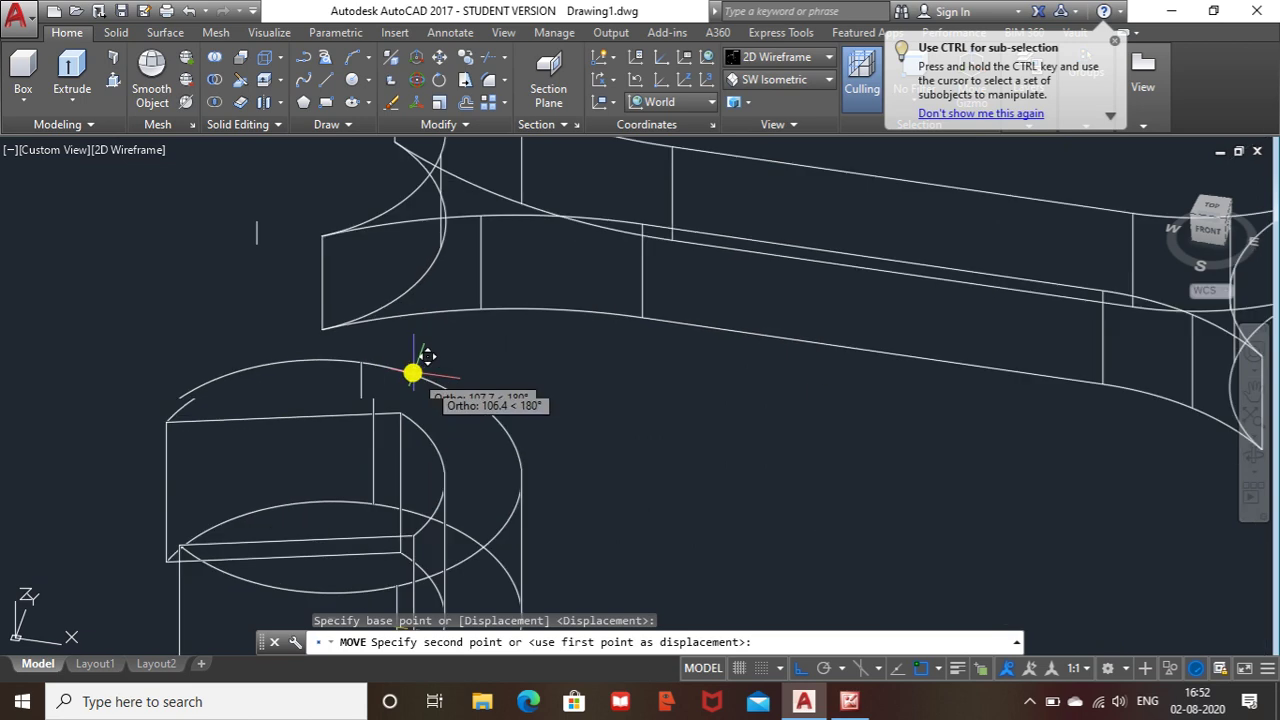
pyautogui.click(257, 250)
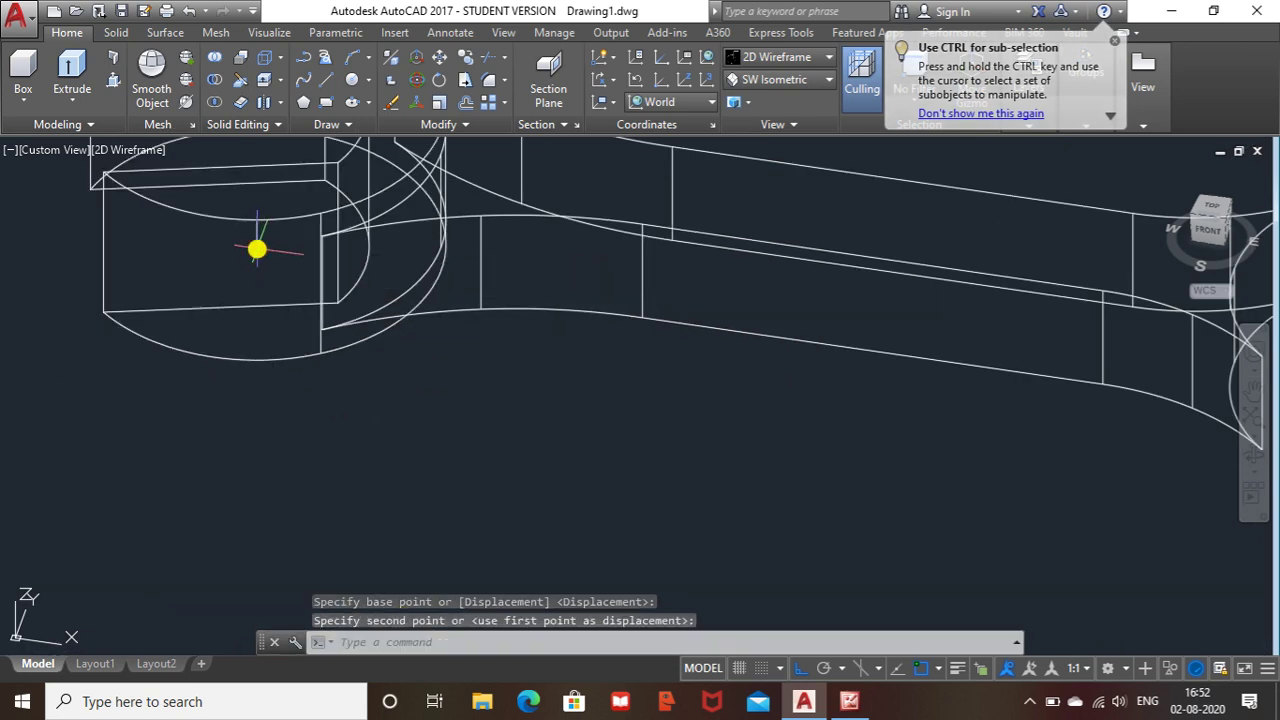
# - Move the right head solid by its bottom arc centre onto the lower end of the reference line at the handle's right end
pyautogui.scroll(-5, 266, 382)
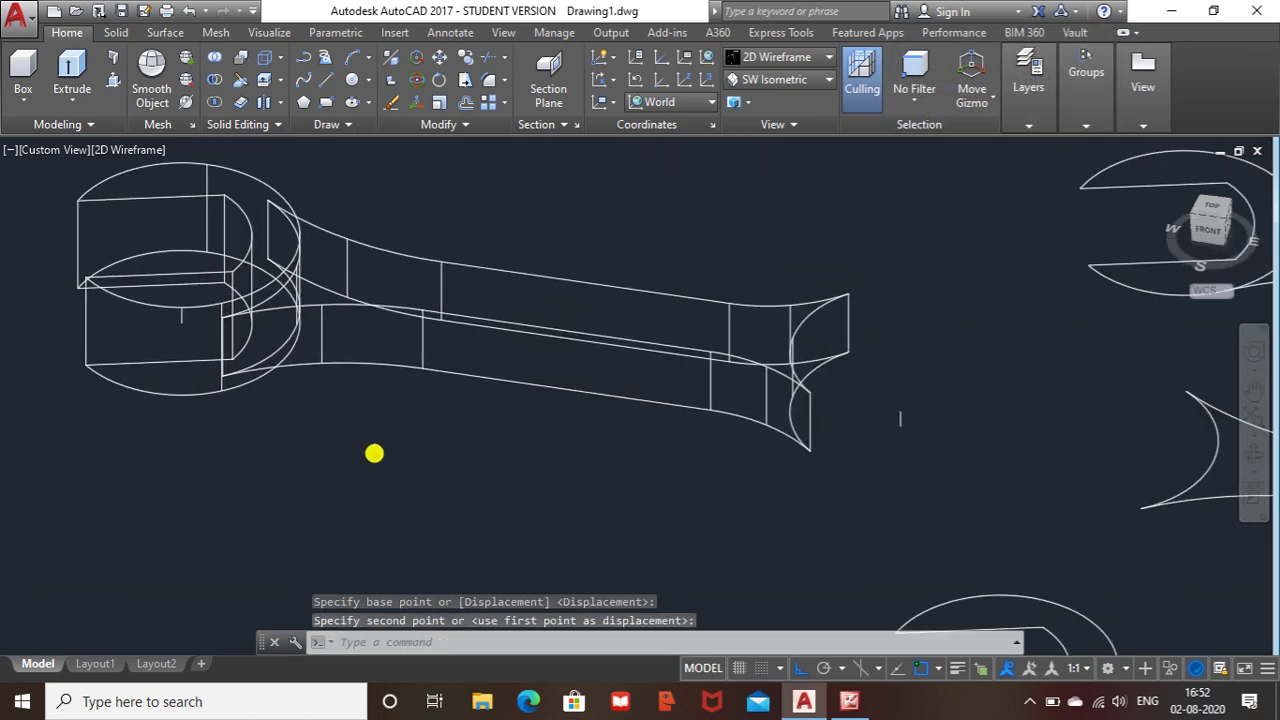
pyautogui.moveTo(936, 577); pyautogui.dragTo(636, 501, button='middle')
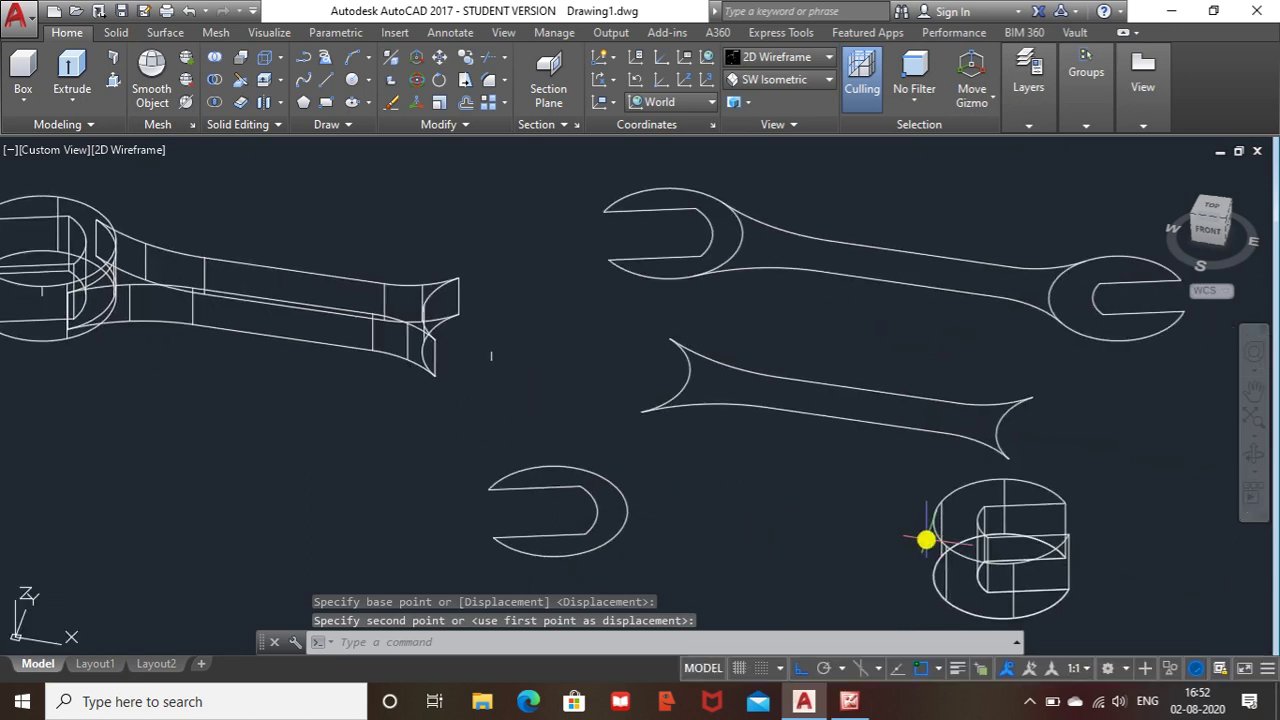
pyautogui.click(942, 537)
pyautogui.rightClick(857, 491)
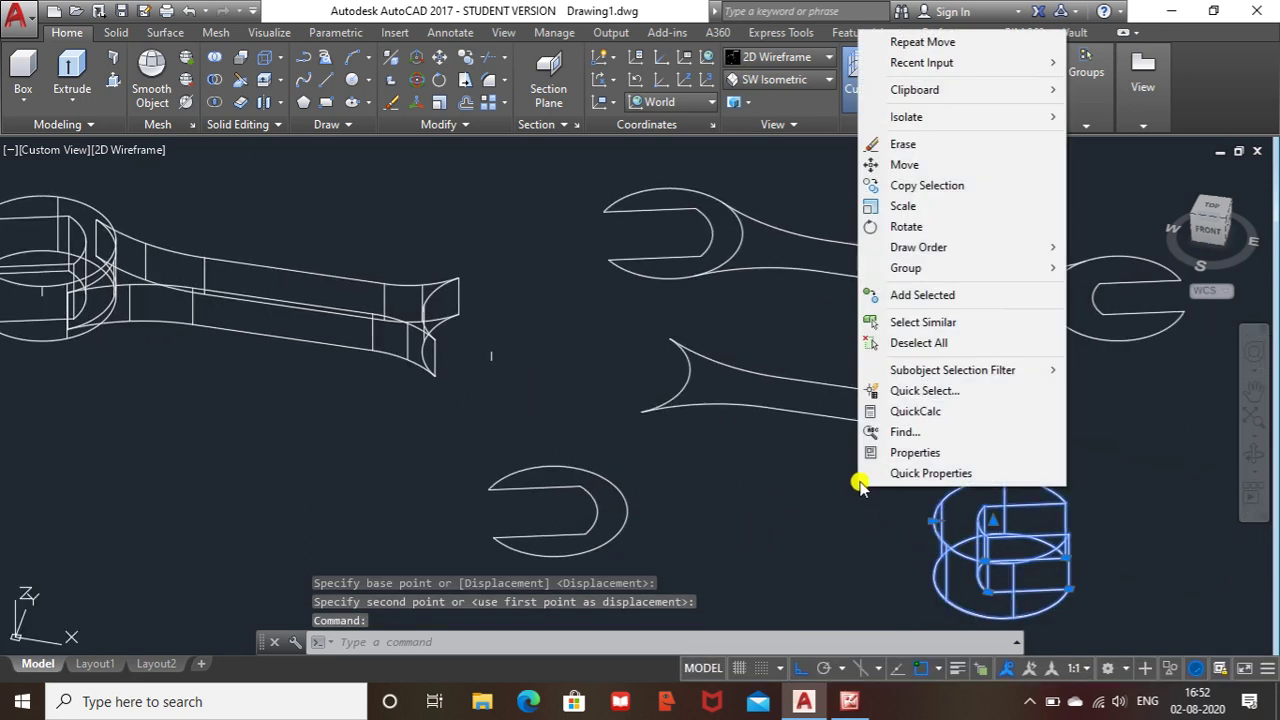
pyautogui.click(904, 165)
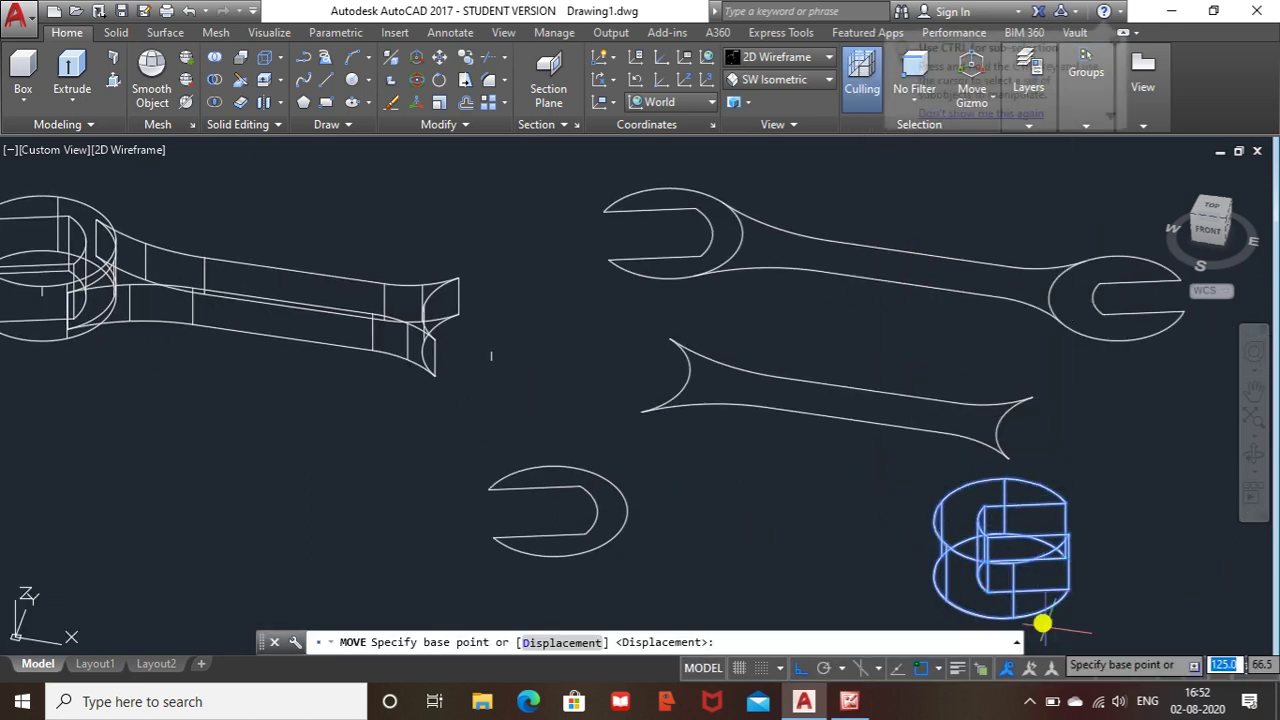
pyautogui.scroll(2, 1026, 605)
pyautogui.moveTo(1026, 605); pyautogui.dragTo(1006, 534, button='middle')
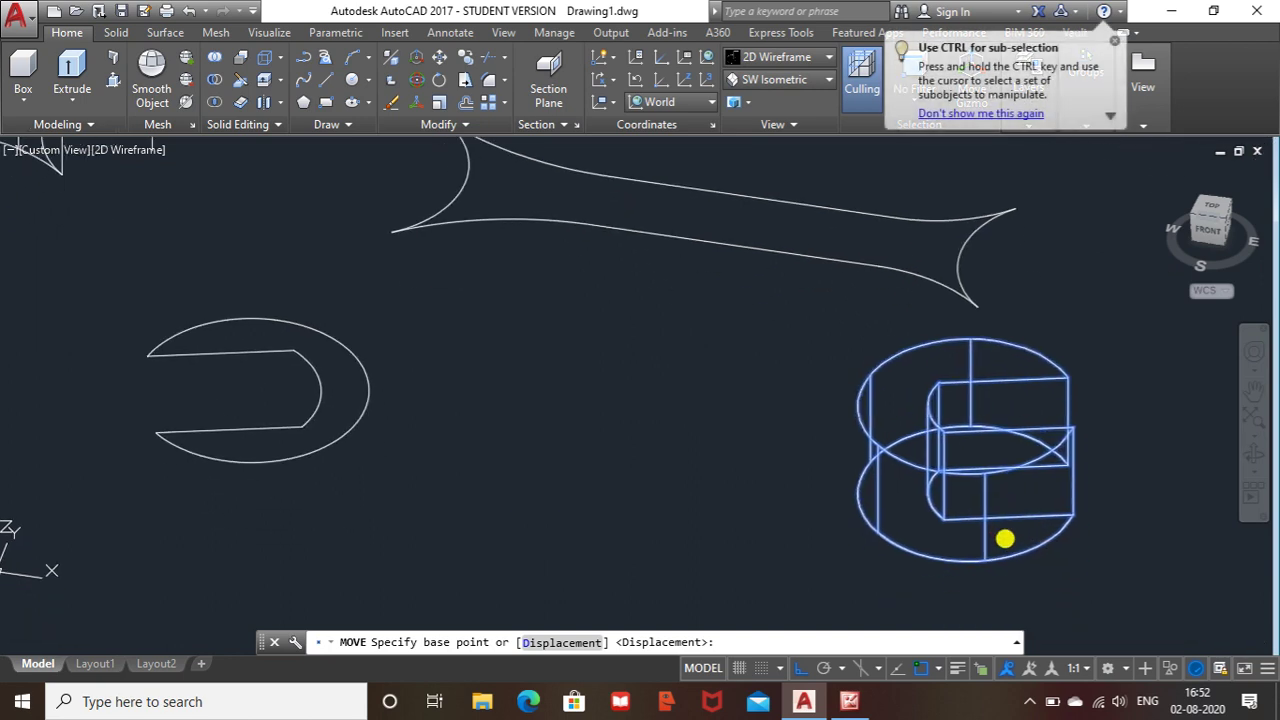
pyautogui.click(967, 496)
pyautogui.scroll(5, 640, 440)
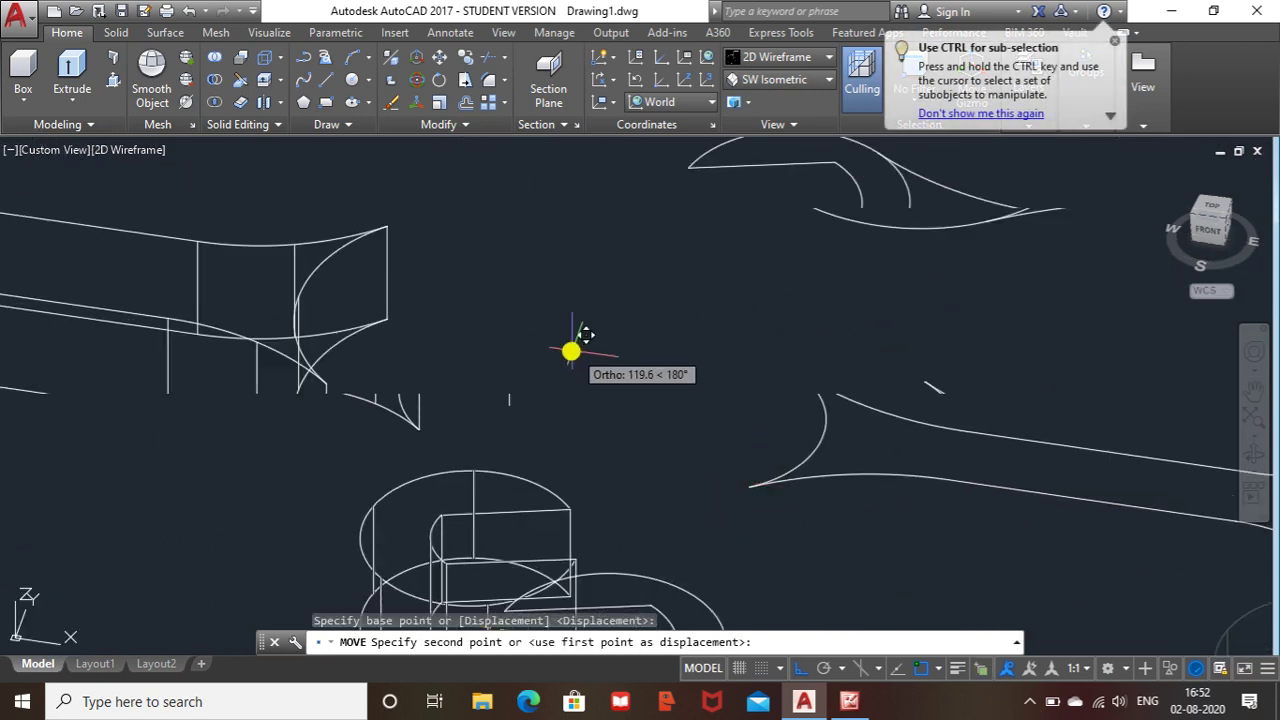
pyautogui.click(474, 434)
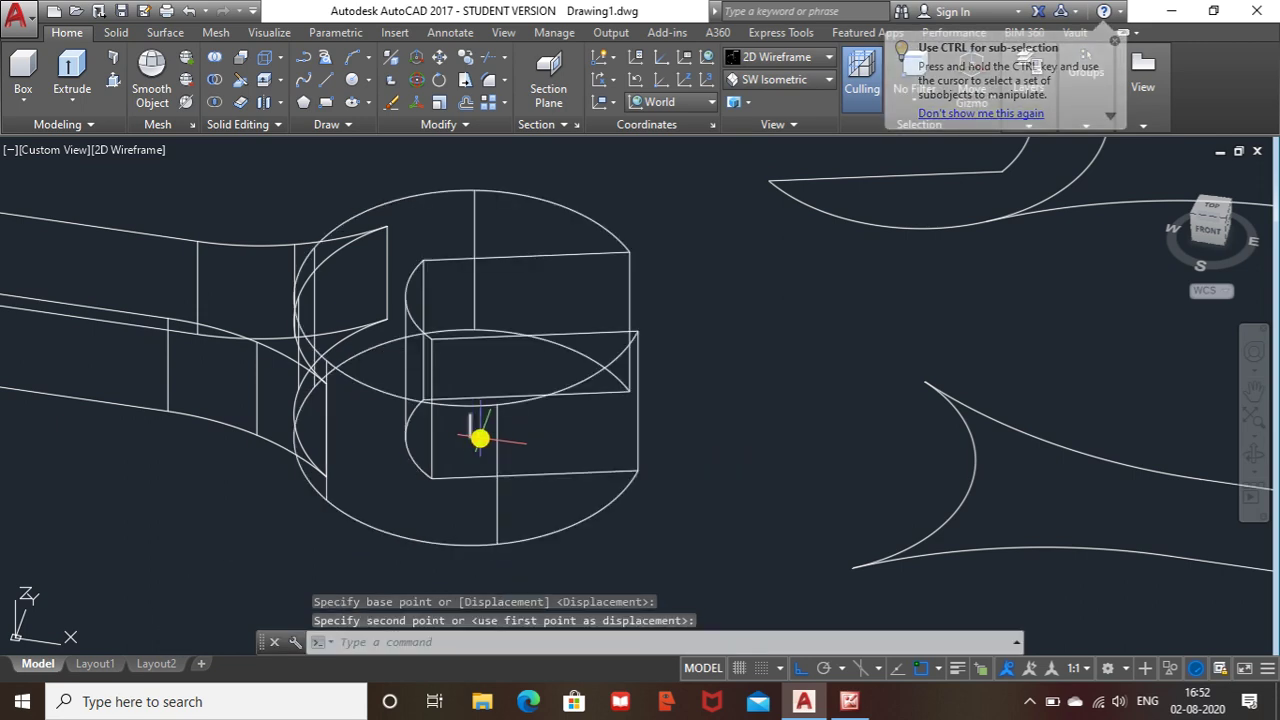
pyautogui.press('Escape')
# - Set the visual style to Shaded with Edges and inspect the joints between the heads and the handle
pyautogui.scroll(-6, 805, 477)
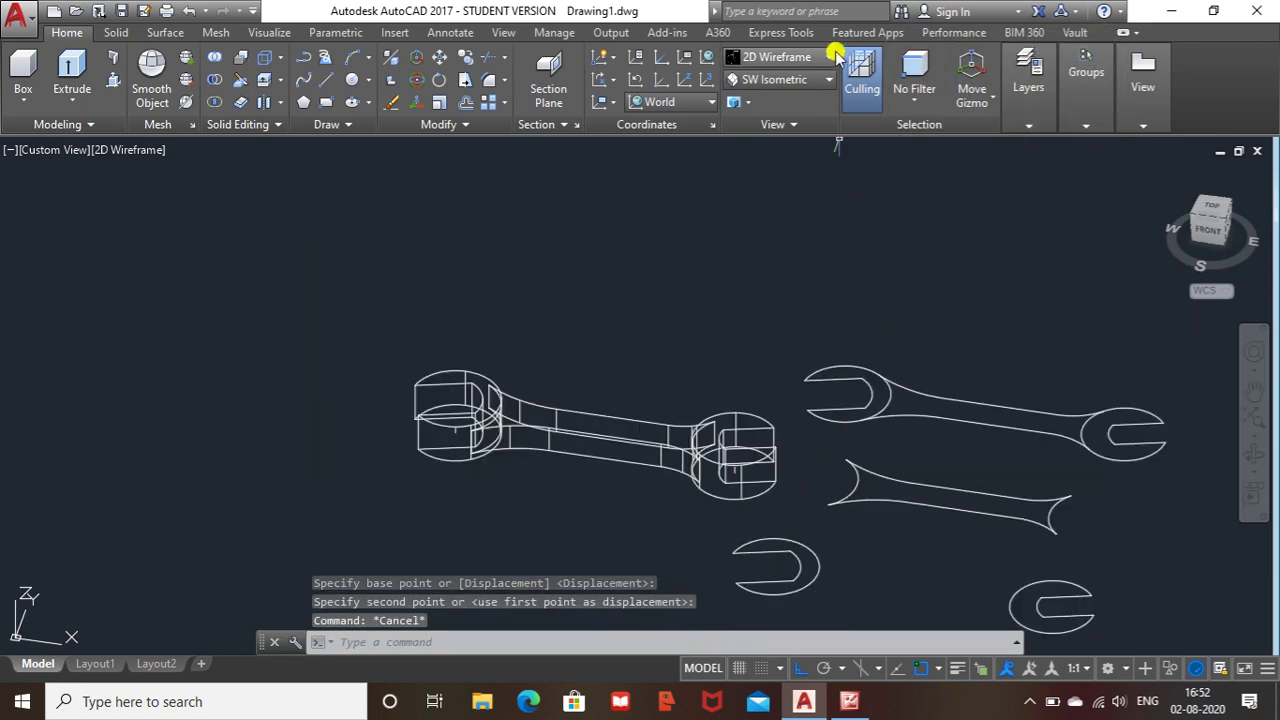
pyautogui.click(828, 60)
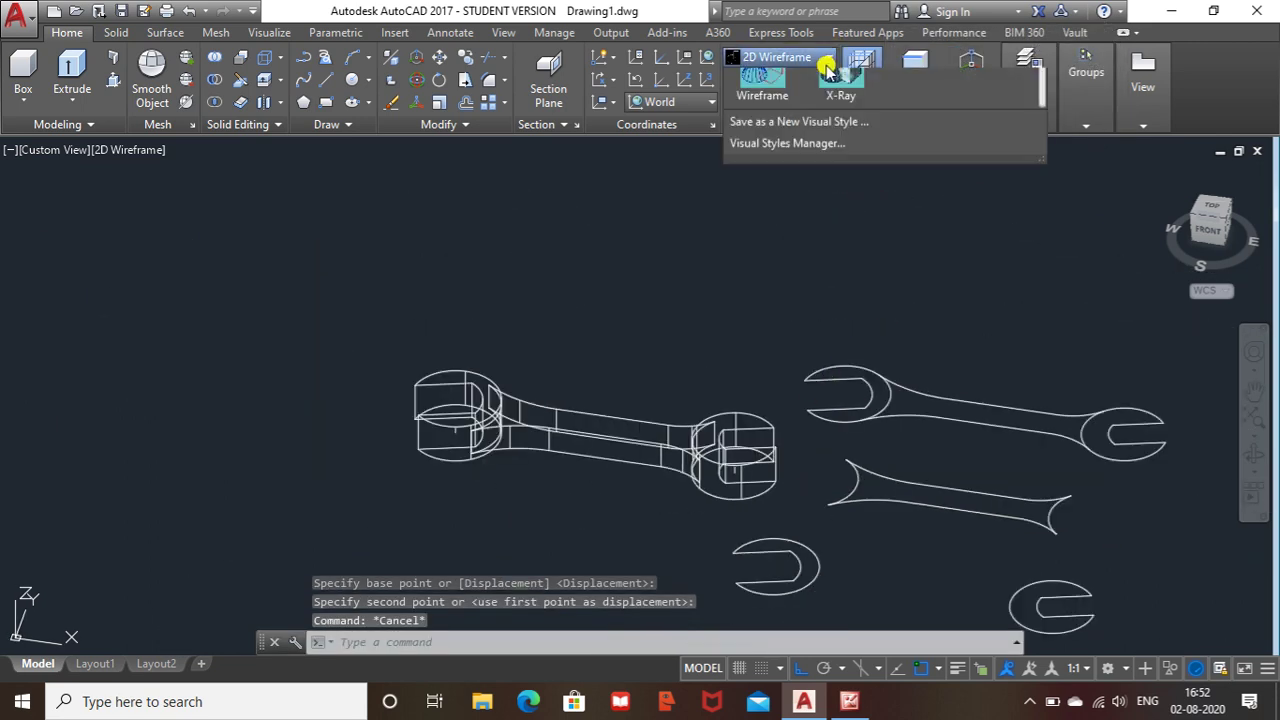
pyautogui.click(831, 178)
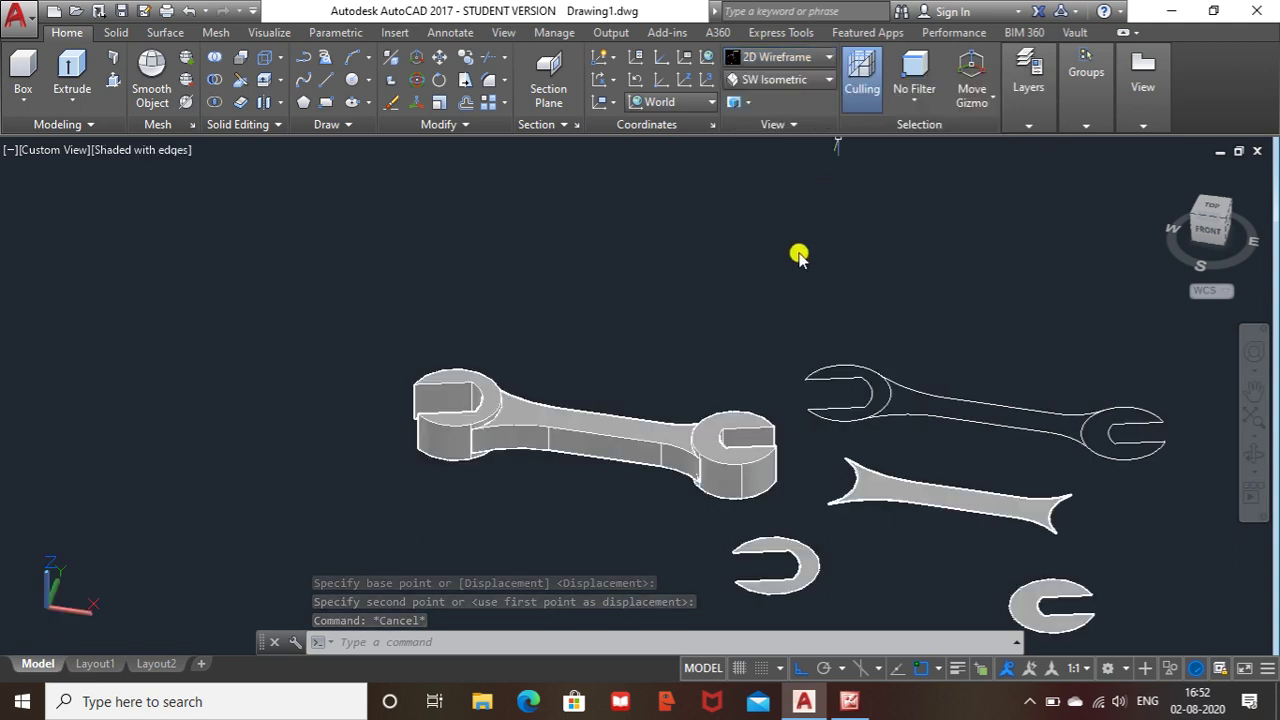
pyautogui.keyDown('shift'); pyautogui.moveTo(648, 327); pyautogui.dragTo(643, 262, button='middle'); pyautogui.keyUp('shift')
pyautogui.scroll(3, 512, 466)
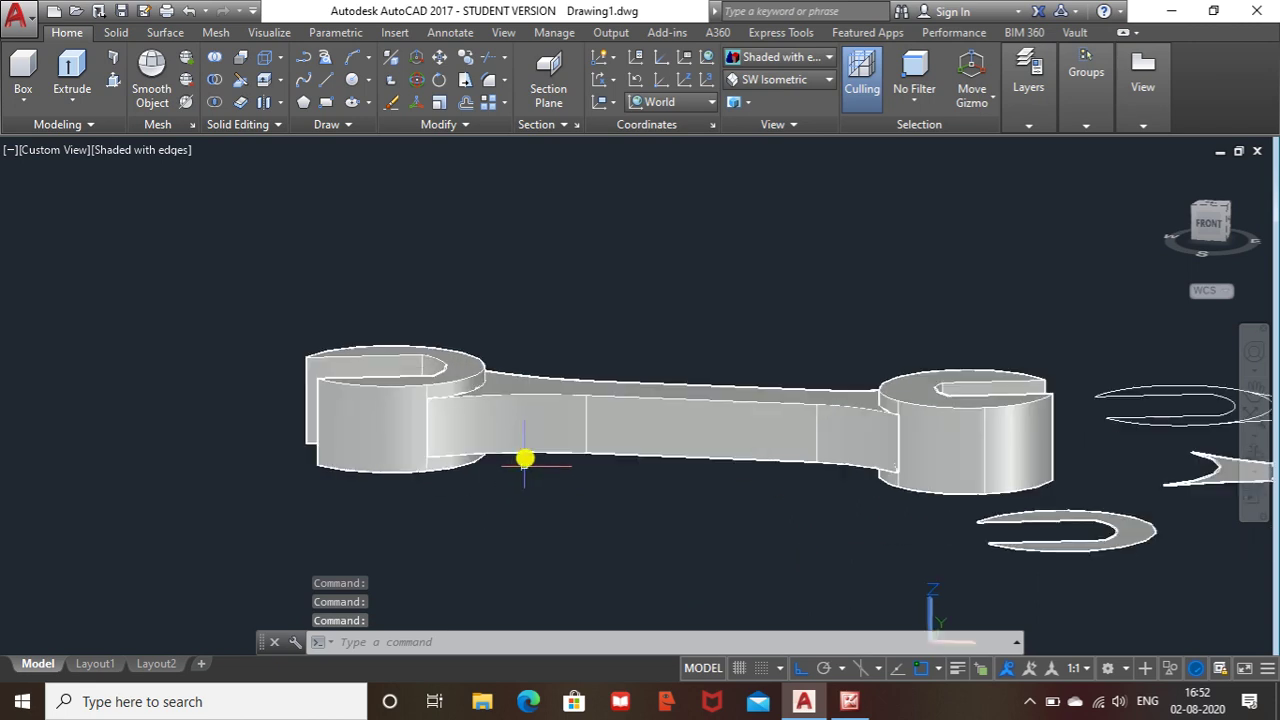
pyautogui.scroll(3, 497, 413)
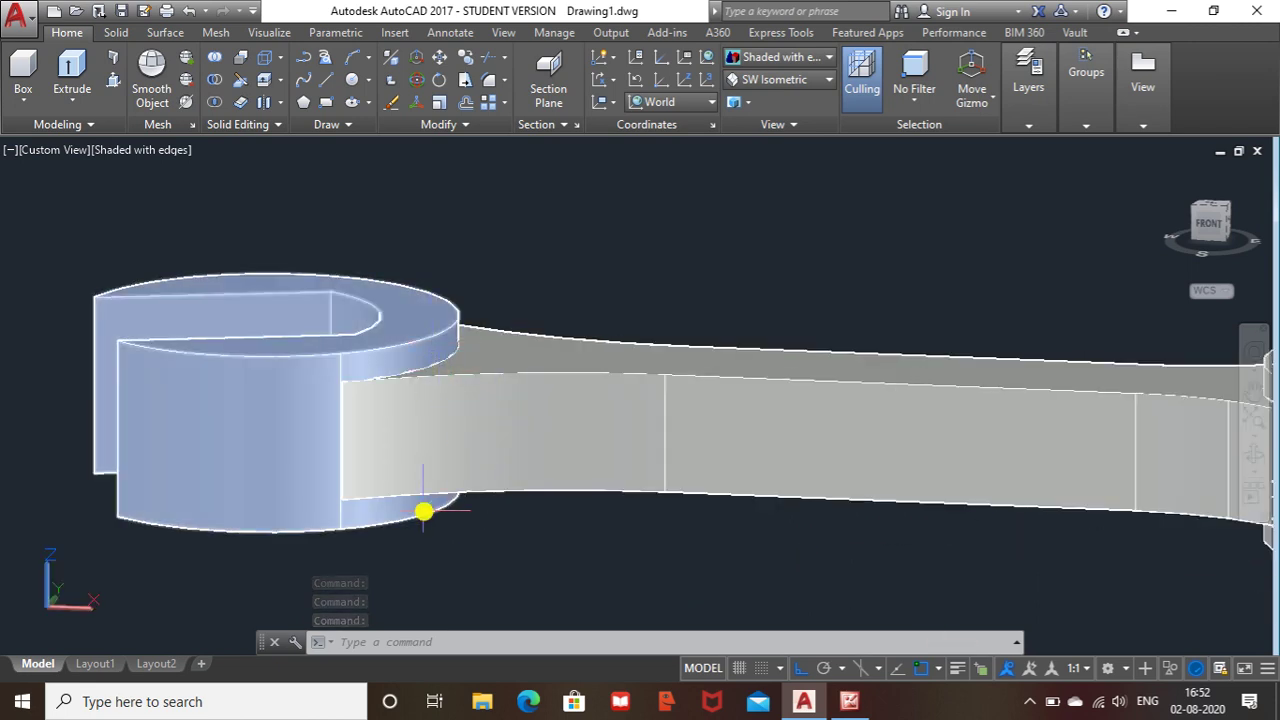
pyautogui.scroll(-3, 440, 514)
pyautogui.keyDown('shift'); pyautogui.moveTo(706, 474); pyautogui.dragTo(570, 493, button='middle'); pyautogui.keyUp('shift')
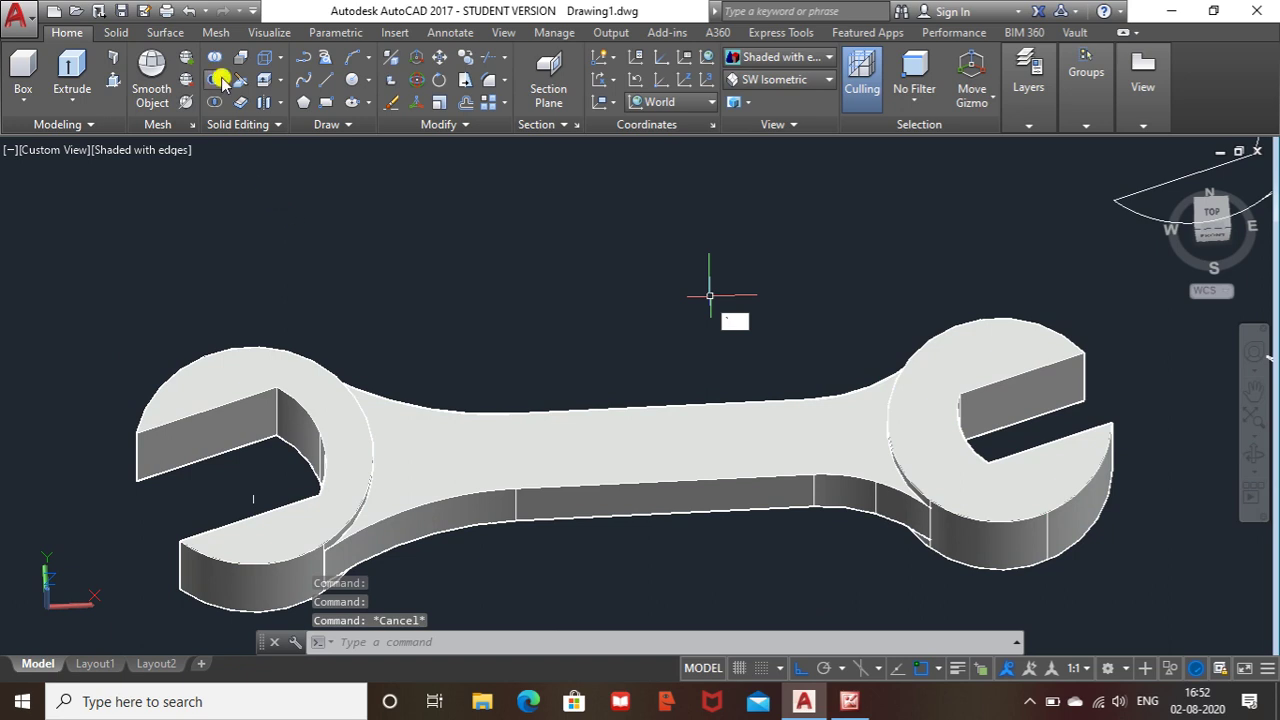
pyautogui.click(274, 364)
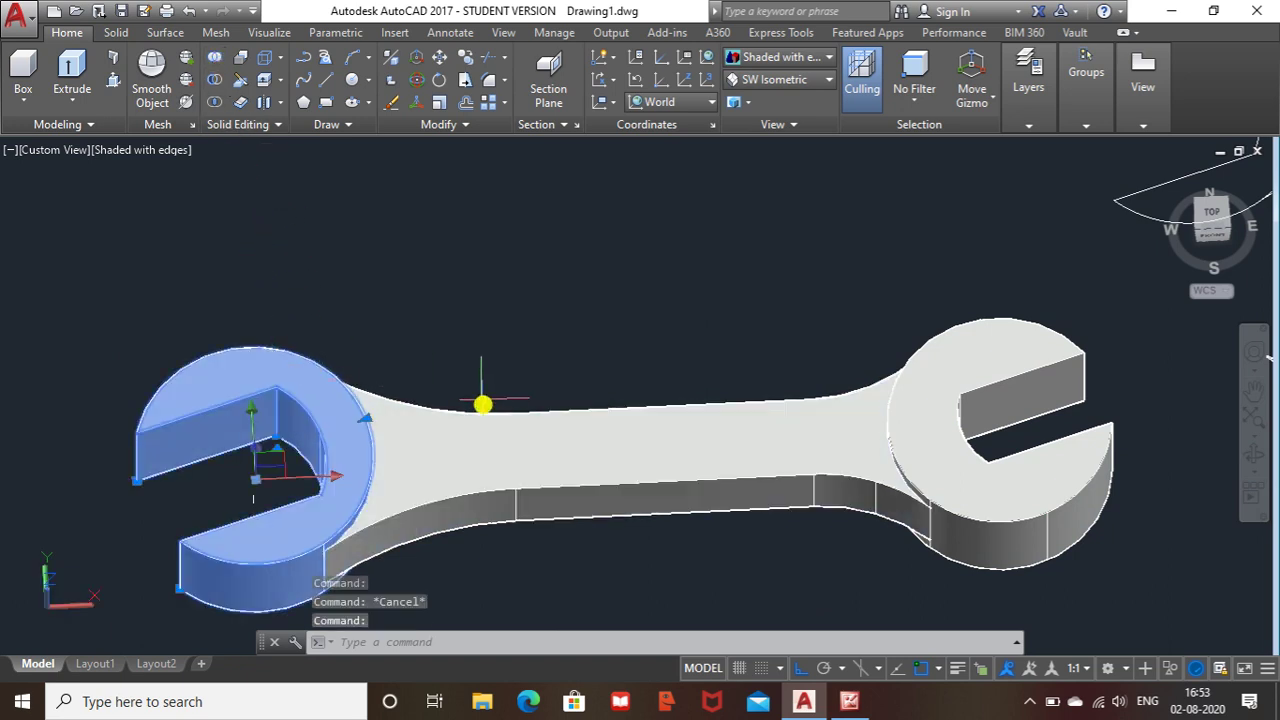
pyautogui.click(487, 440)
pyautogui.click(931, 382)
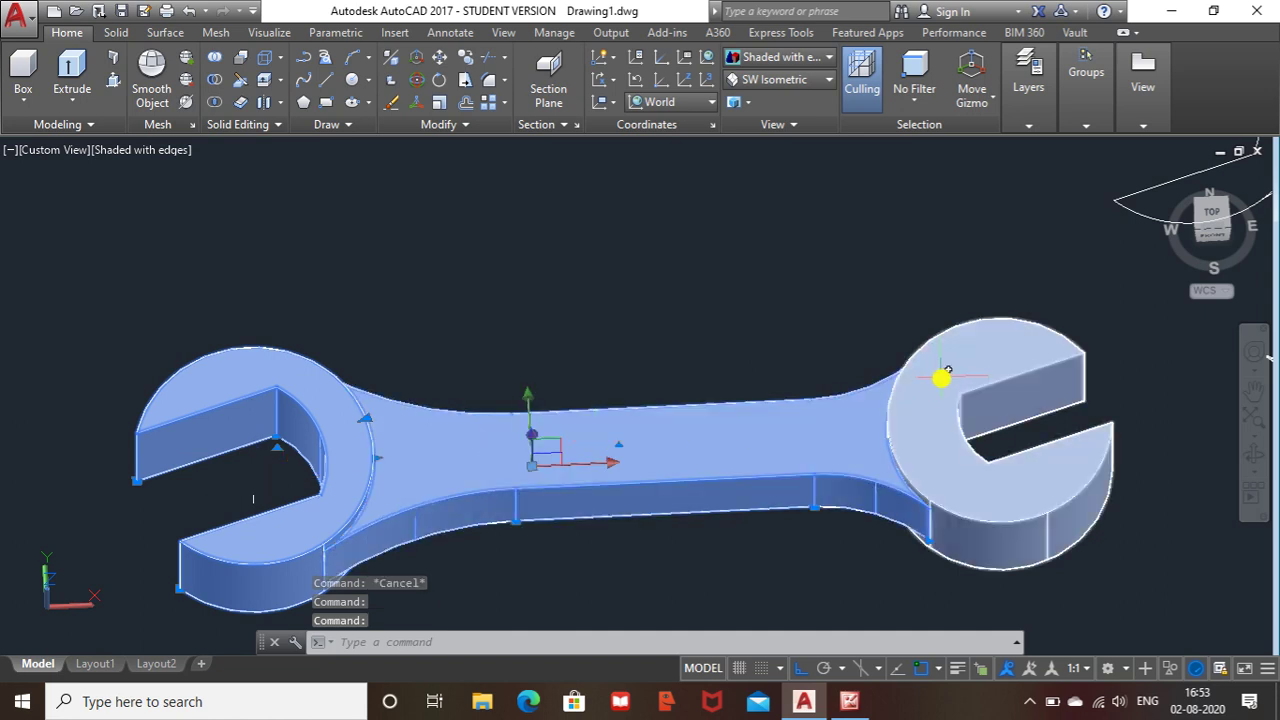
pyautogui.click(941, 361)
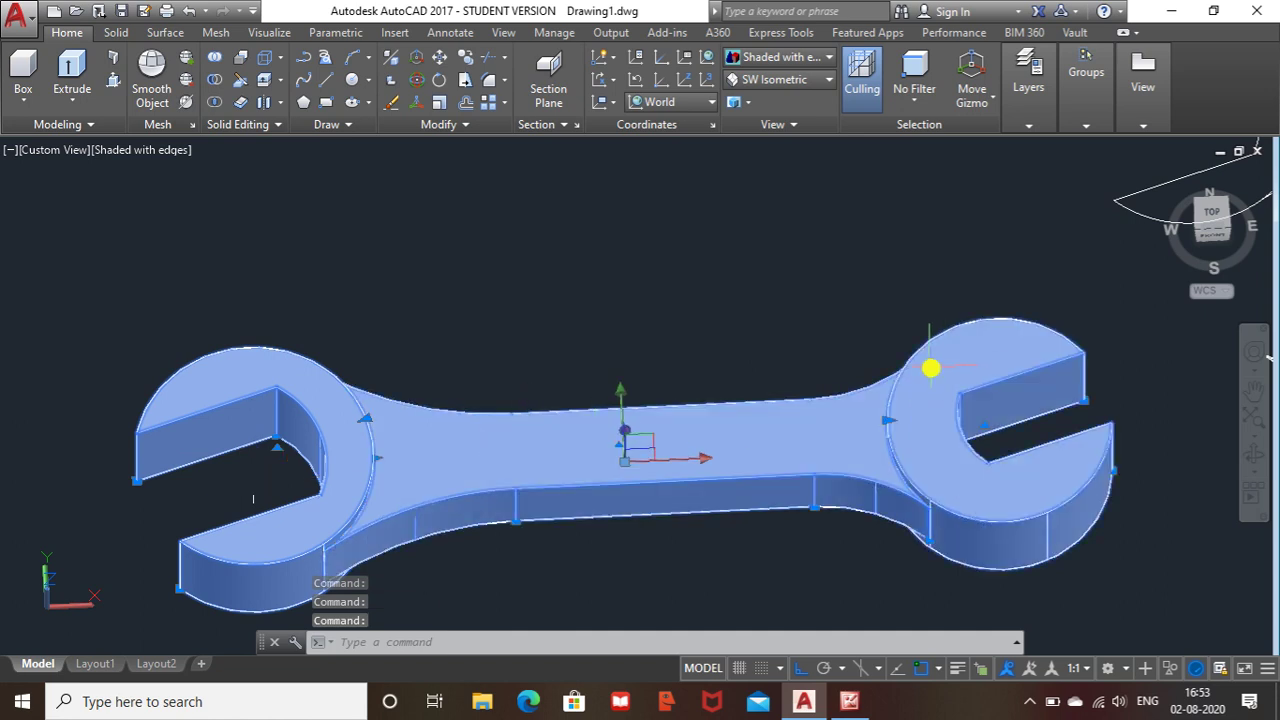
pyautogui.press('Return')
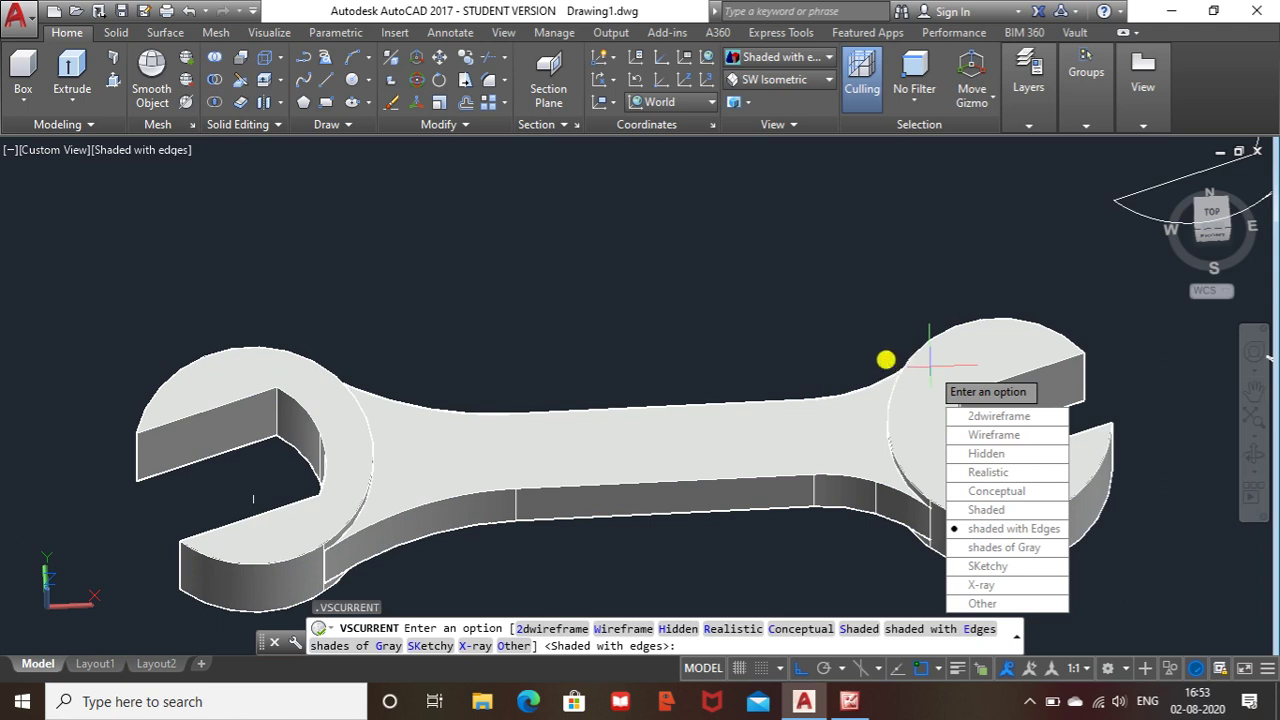
pyautogui.press('Escape')
pyautogui.press('Escape')
# - Union the left head, handle and right head solids into a single wrench body
pyautogui.keyDown('shift'); pyautogui.moveTo(707, 379); pyautogui.dragTo(647, 269, button='middle'); pyautogui.keyUp('shift')
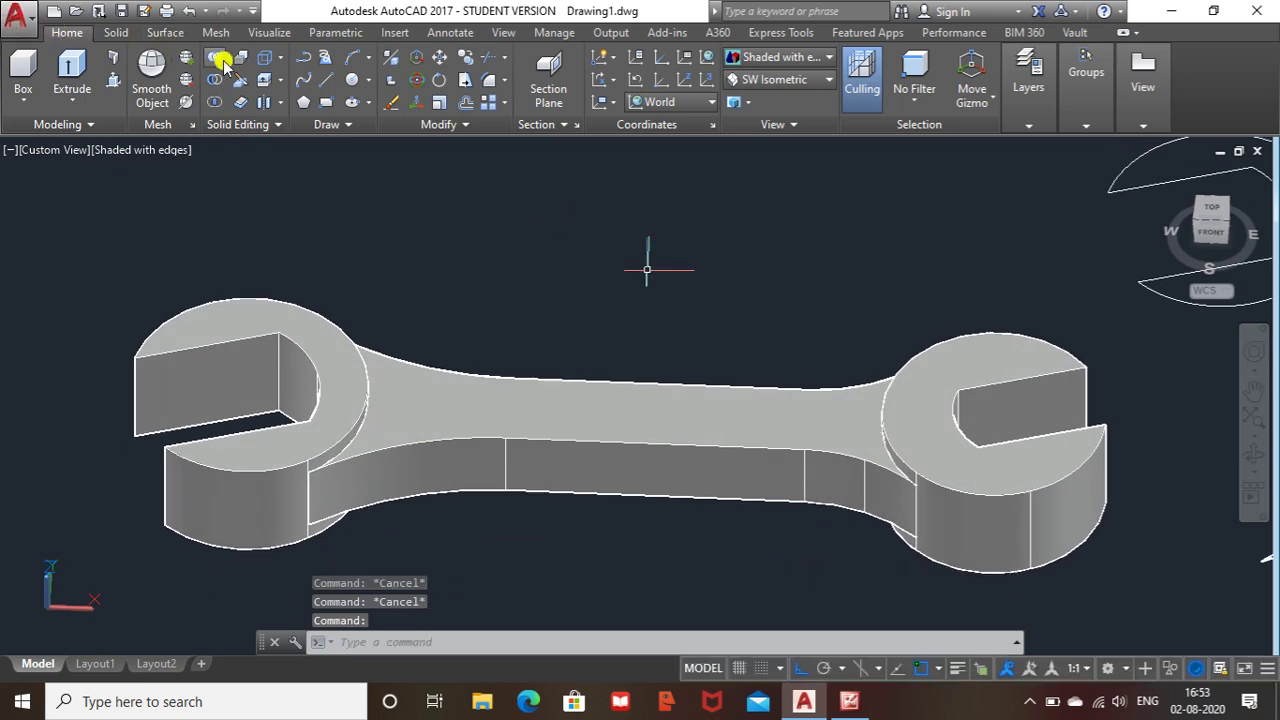
pyautogui.click(248, 103)
pyautogui.click(276, 300)
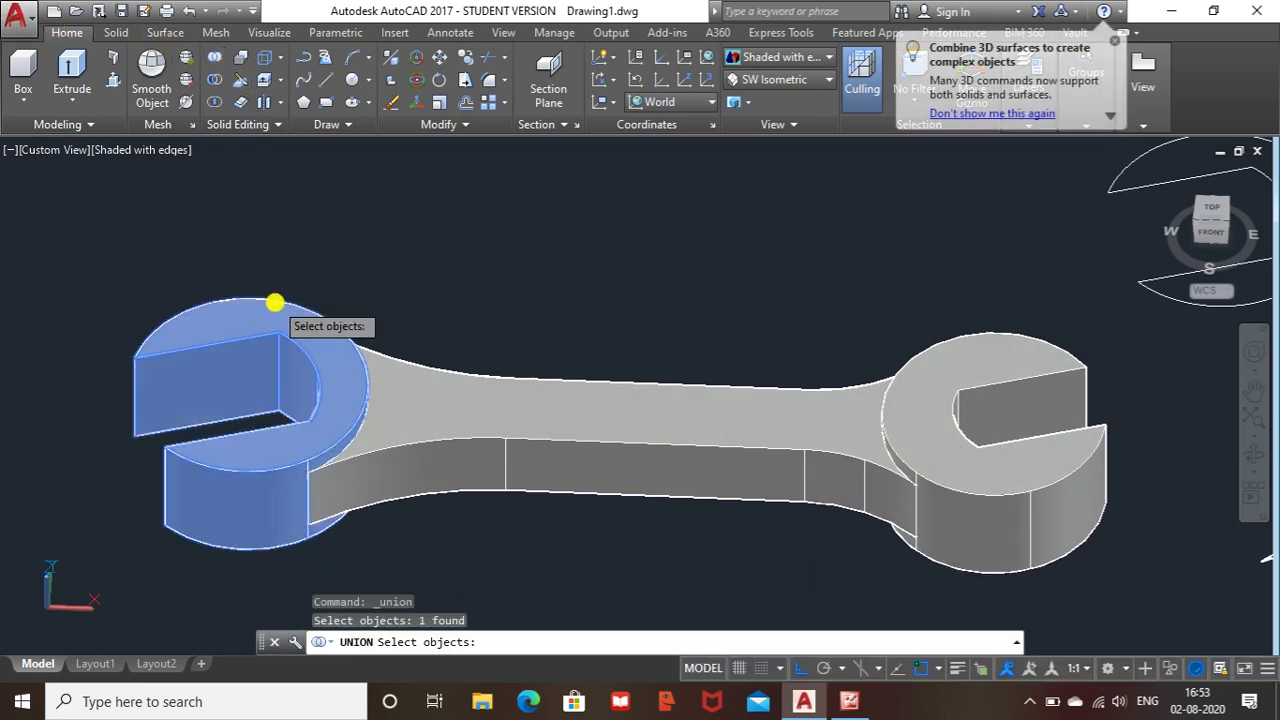
pyautogui.click(410, 368)
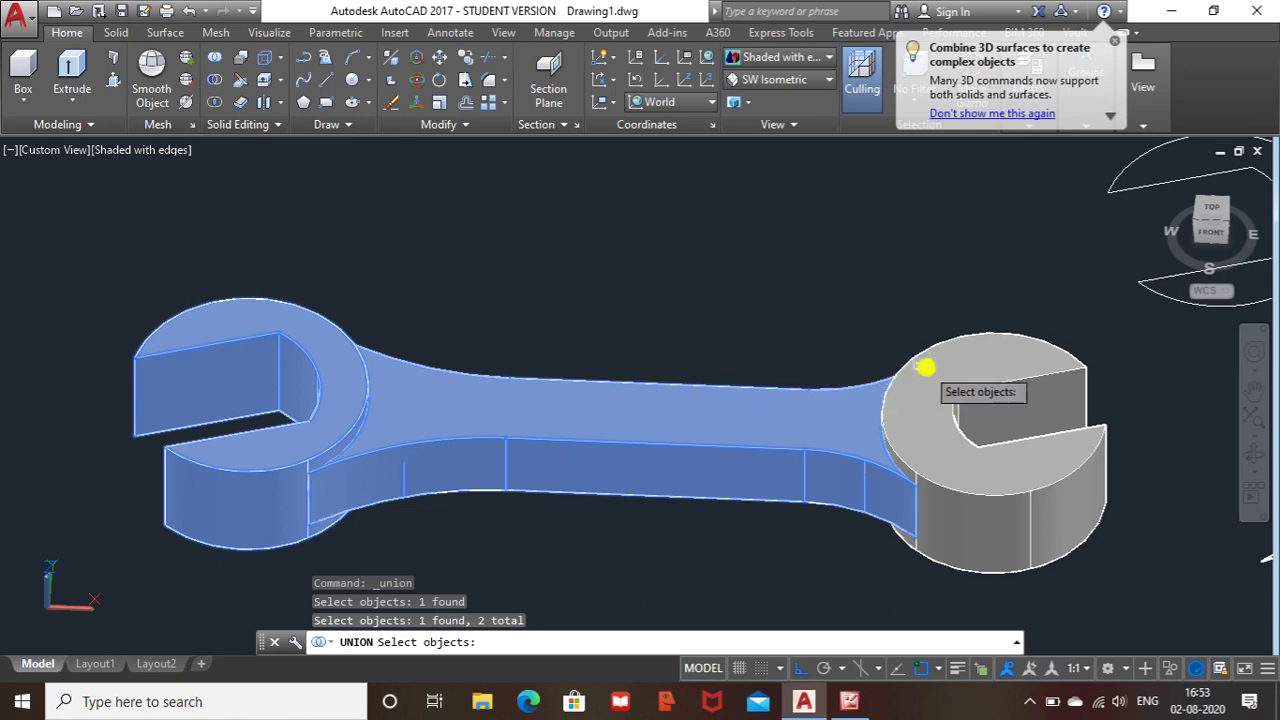
pyautogui.click(931, 366)
pyautogui.press('Return')
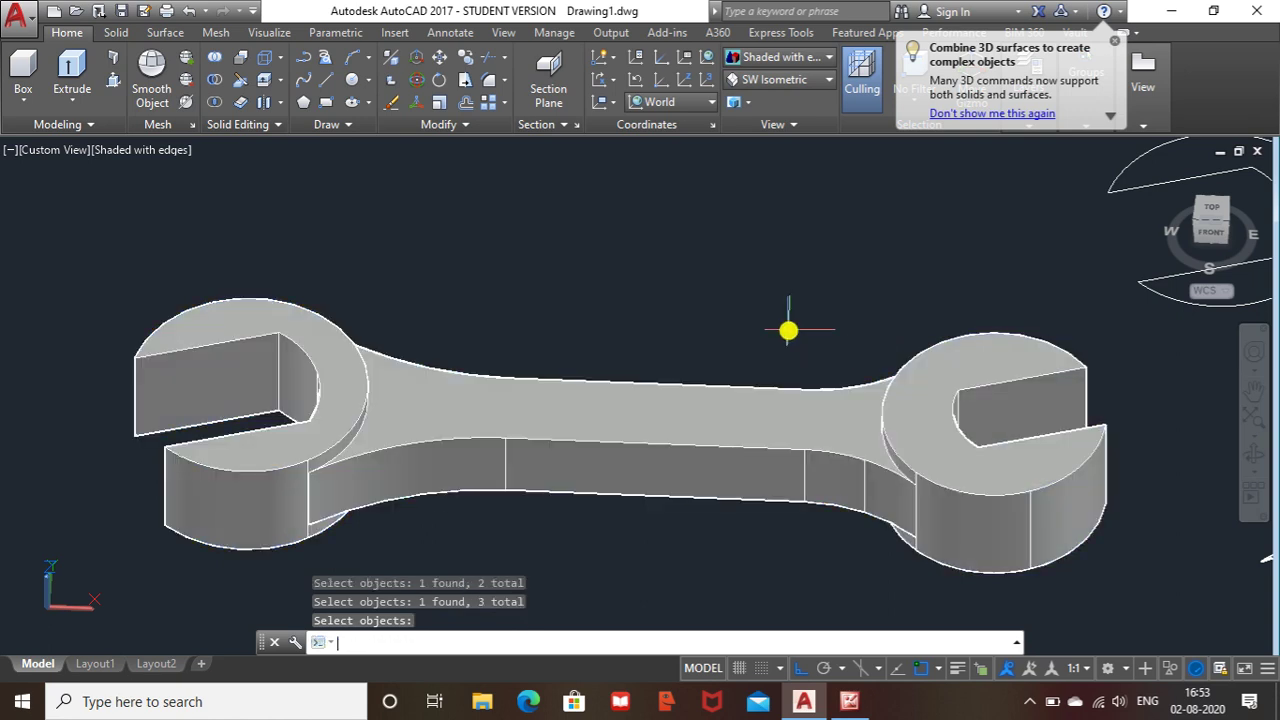
pyautogui.click(700, 422)
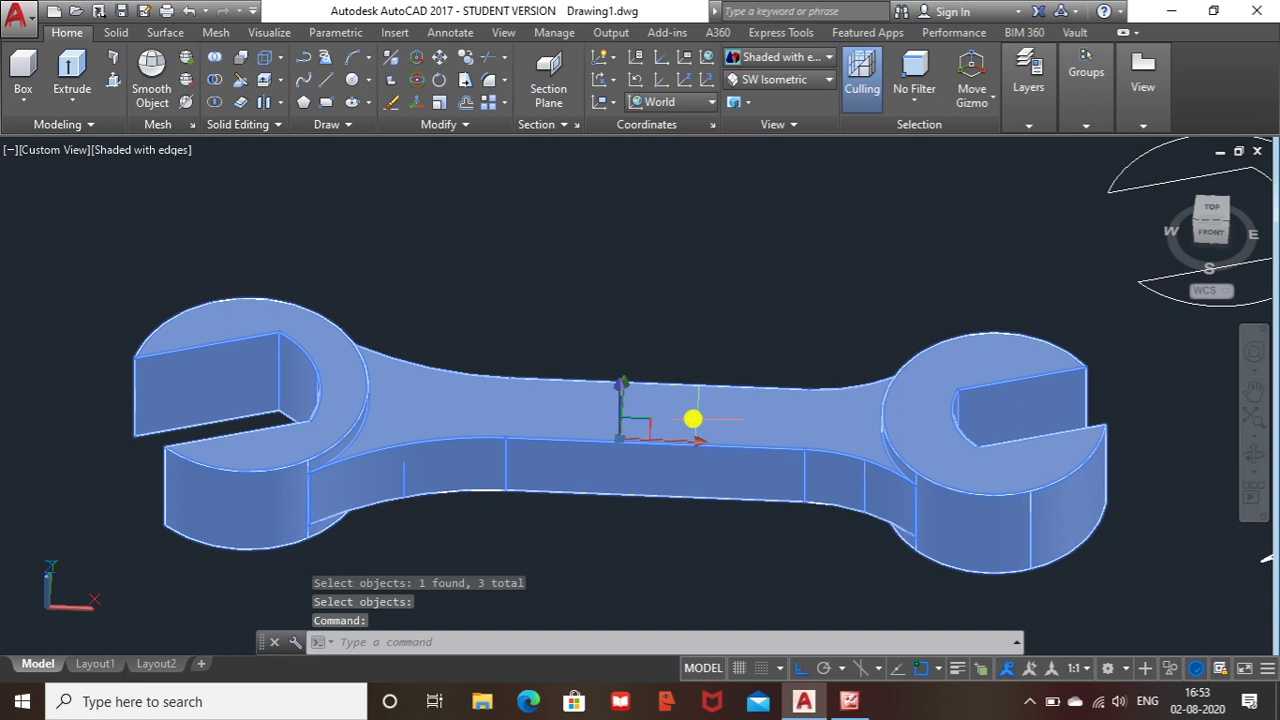
pyautogui.press('Escape')
# - Try to move the flat left head region onto the left end of the flat handle region
pyautogui.scroll(-4, 688, 417)
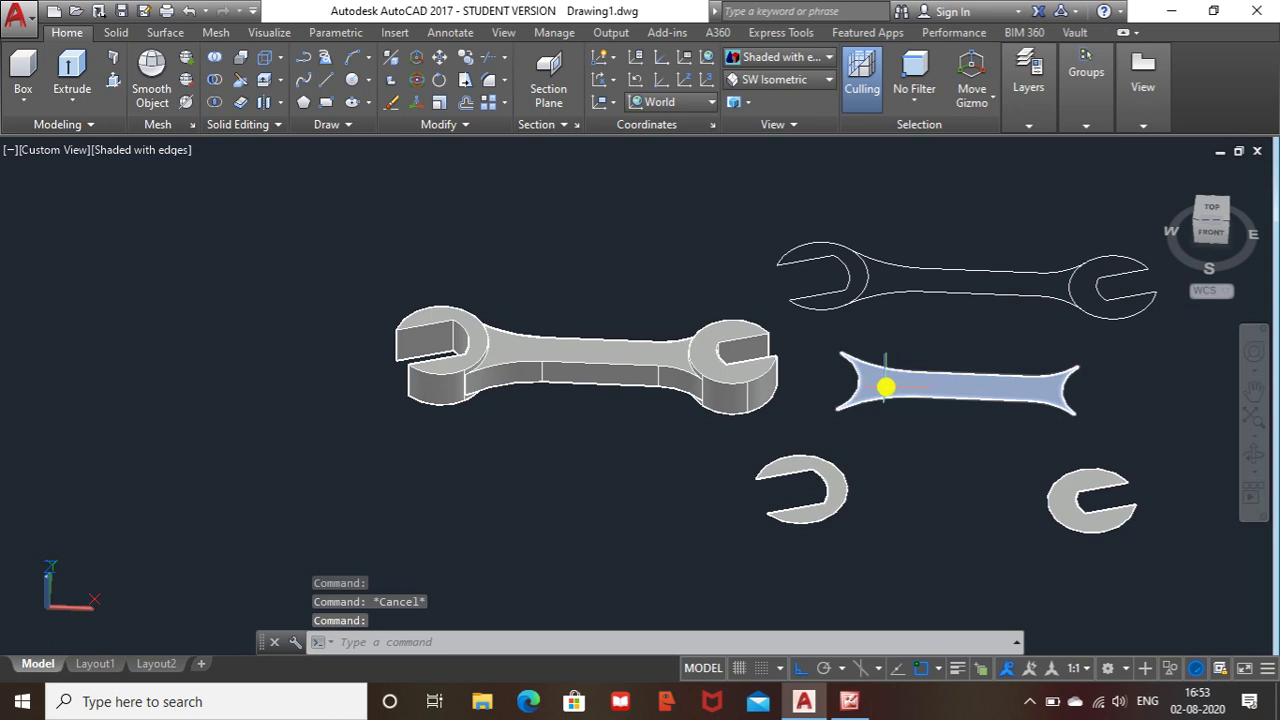
pyautogui.scroll(2, 1051, 478)
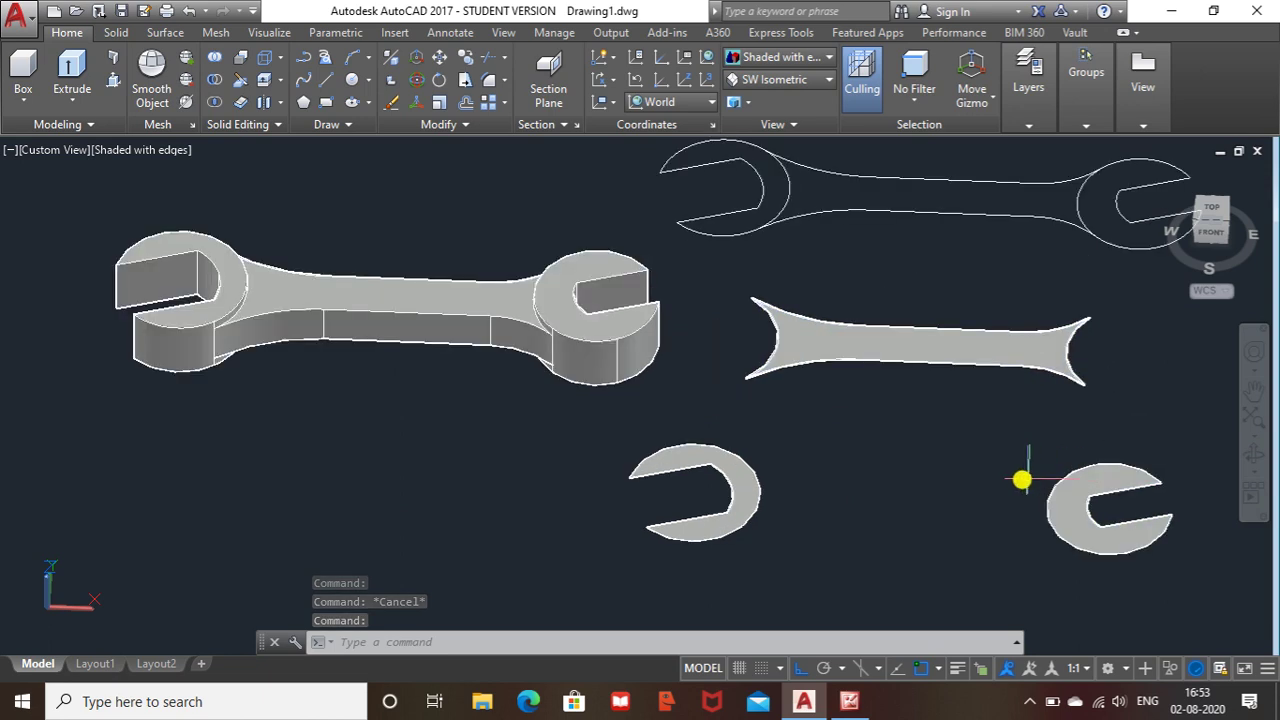
pyautogui.click(750, 479)
pyautogui.rightClick(776, 447)
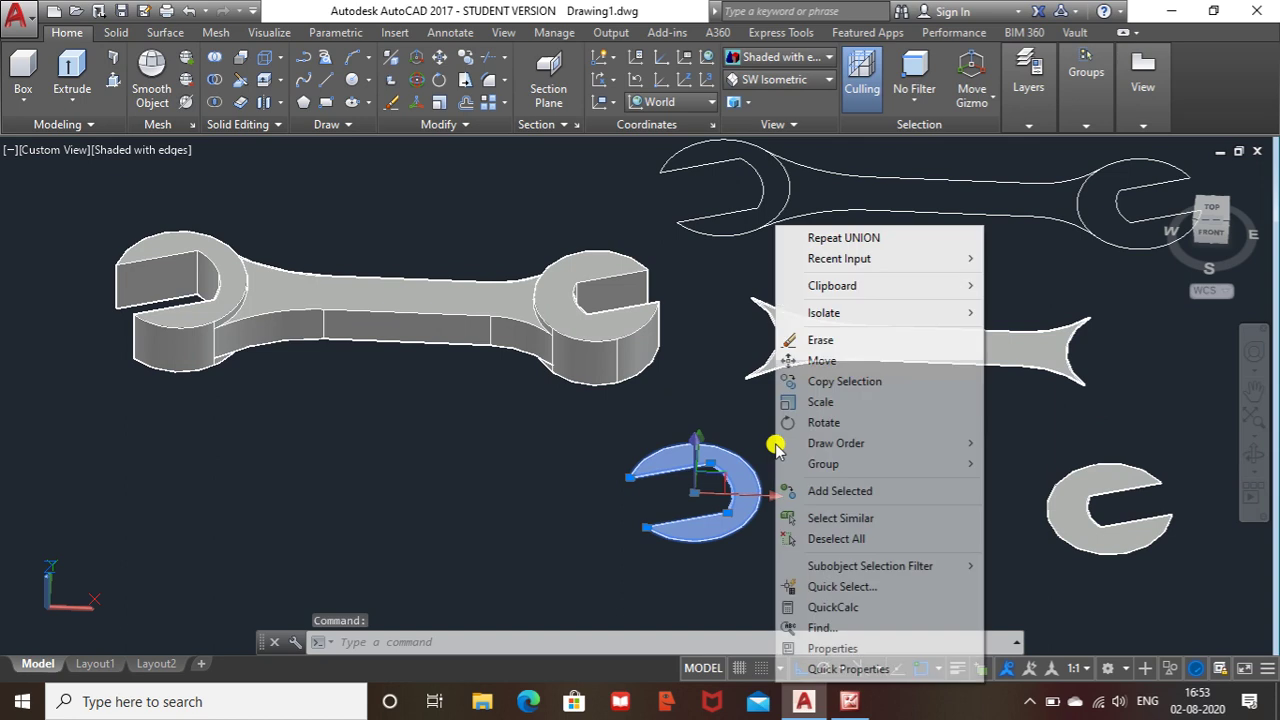
pyautogui.click(822, 362)
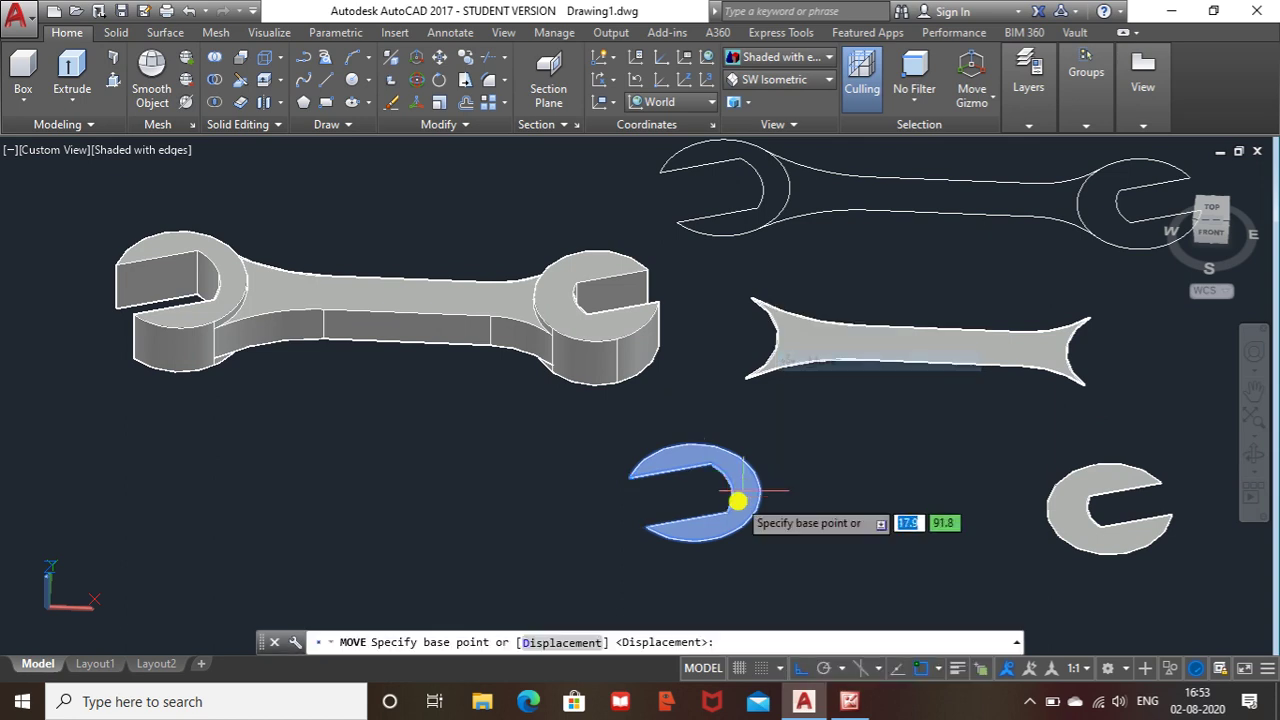
pyautogui.click(683, 497)
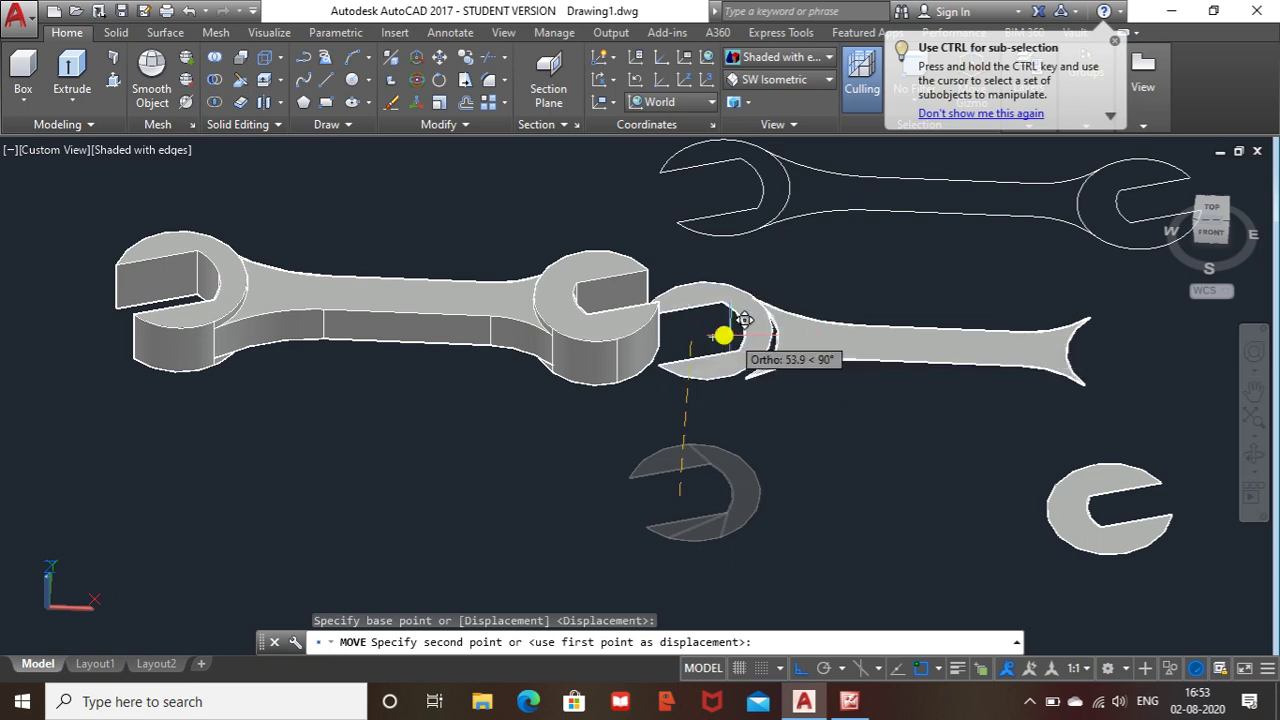
pyautogui.click(712, 335)
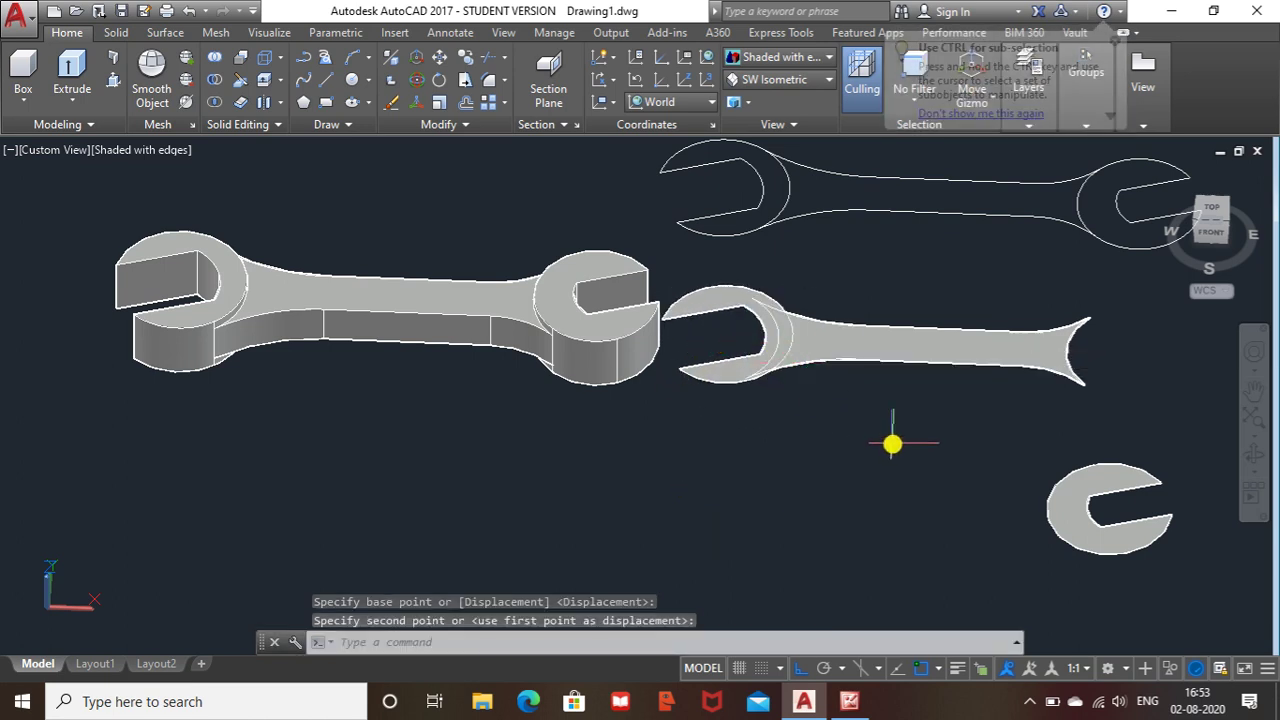
# - Undo the move of the flat left head region
pyautogui.keyDown('shift'); pyautogui.moveTo(850, 440); pyautogui.dragTo(829, 513, button='middle'); pyautogui.keyUp('shift')
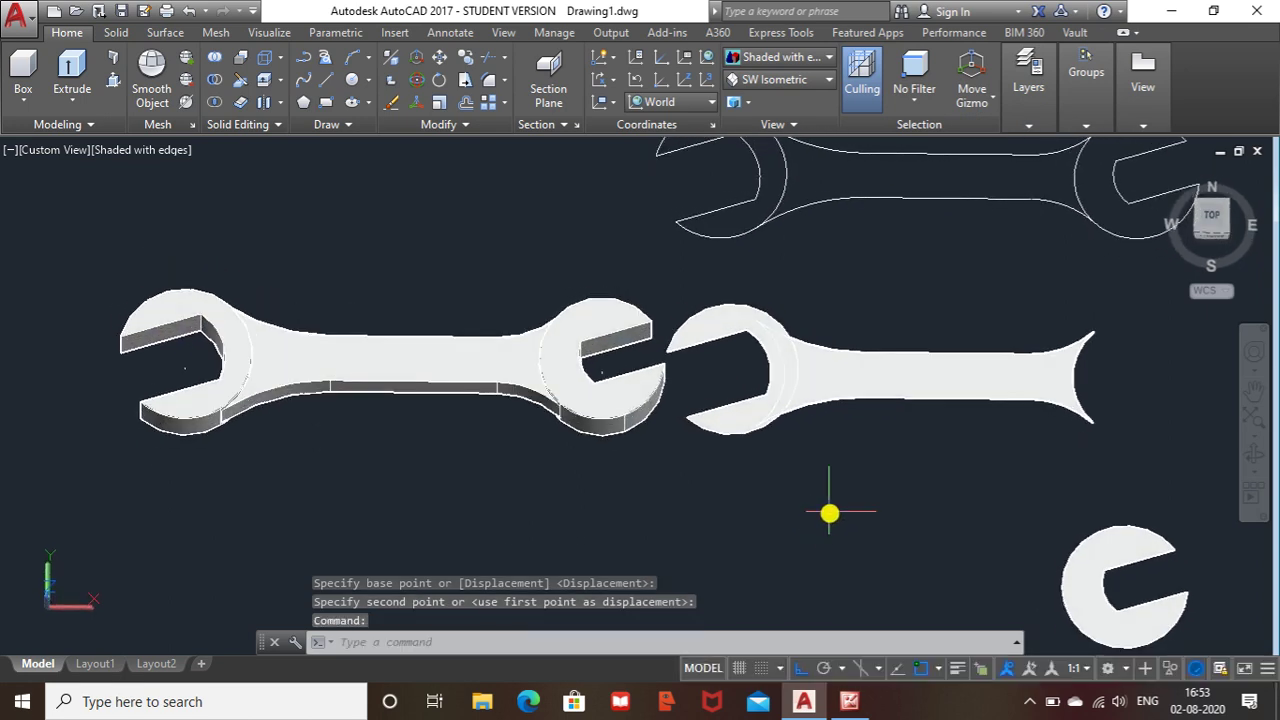
pyautogui.hotkey('ctrl', 'z')
pyautogui.hotkey('ctrl', 'z')
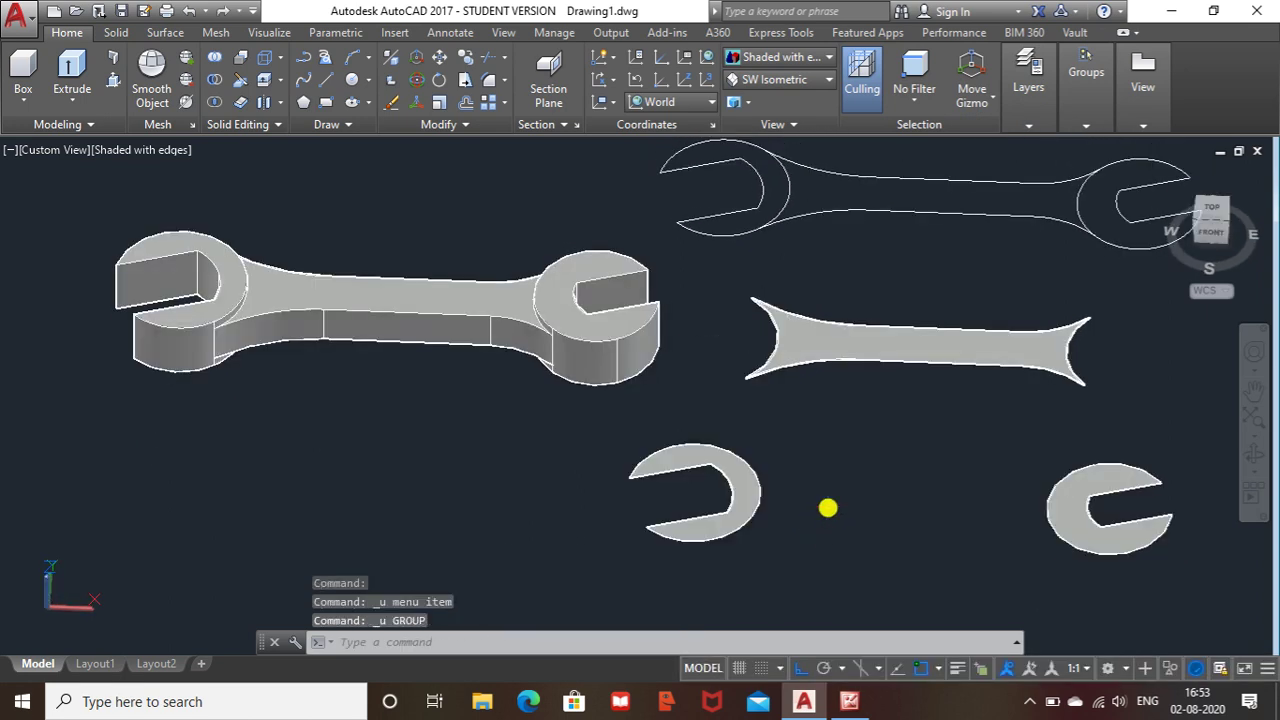
pyautogui.hotkey('ctrl', 'z')
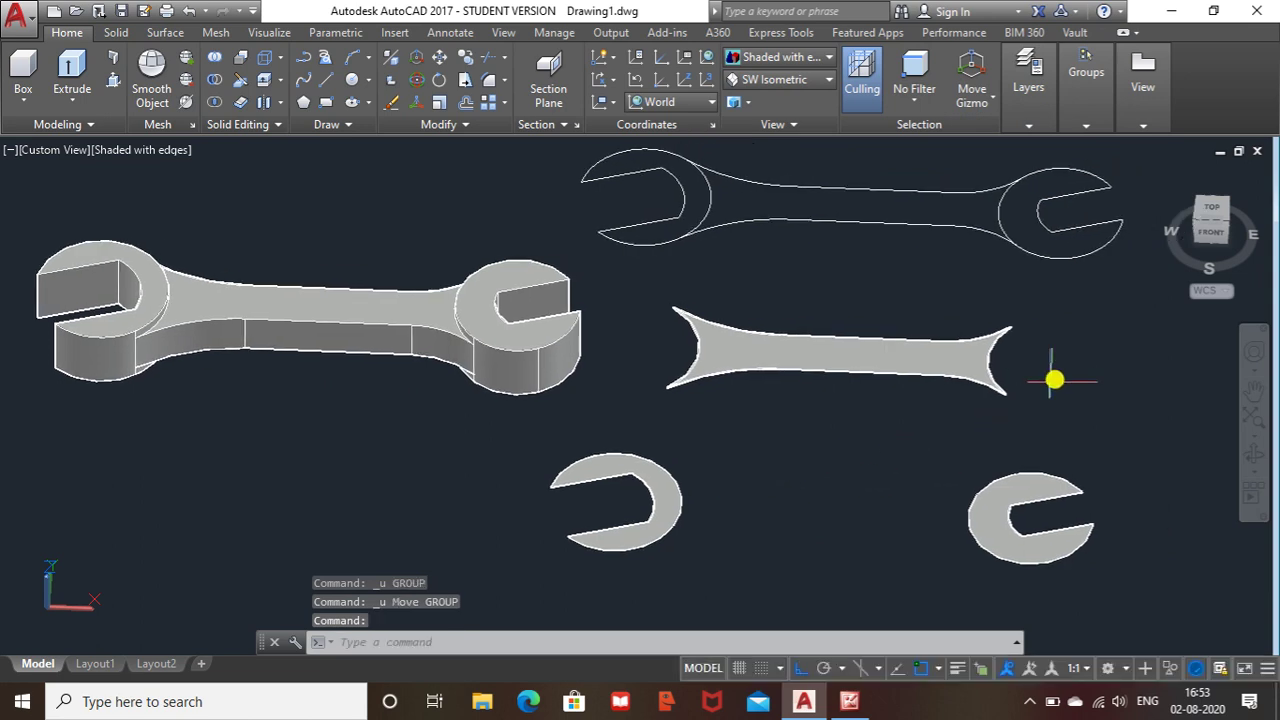
# - Erase the three leftover flat regions: the handle and both wrench heads
pyautogui.click(1083, 348)
pyautogui.click(655, 565)
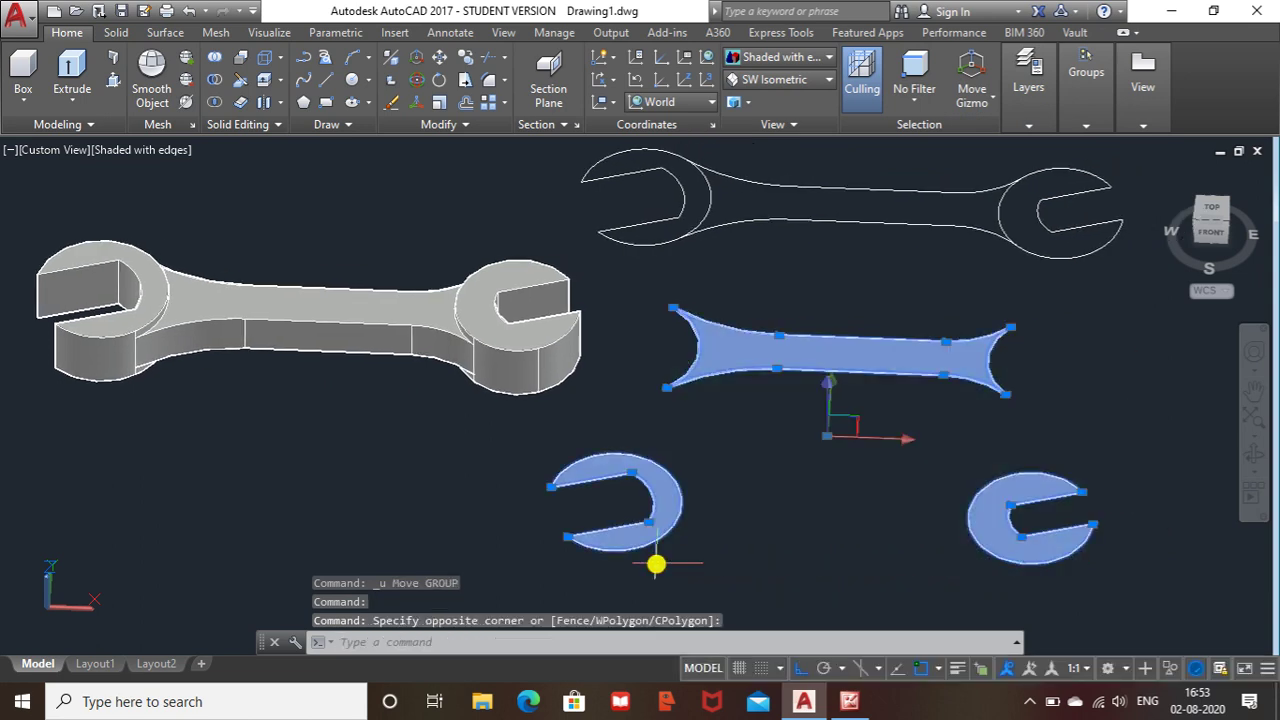
pyautogui.press('Delete')
pyautogui.scroll(-2, 821, 330)
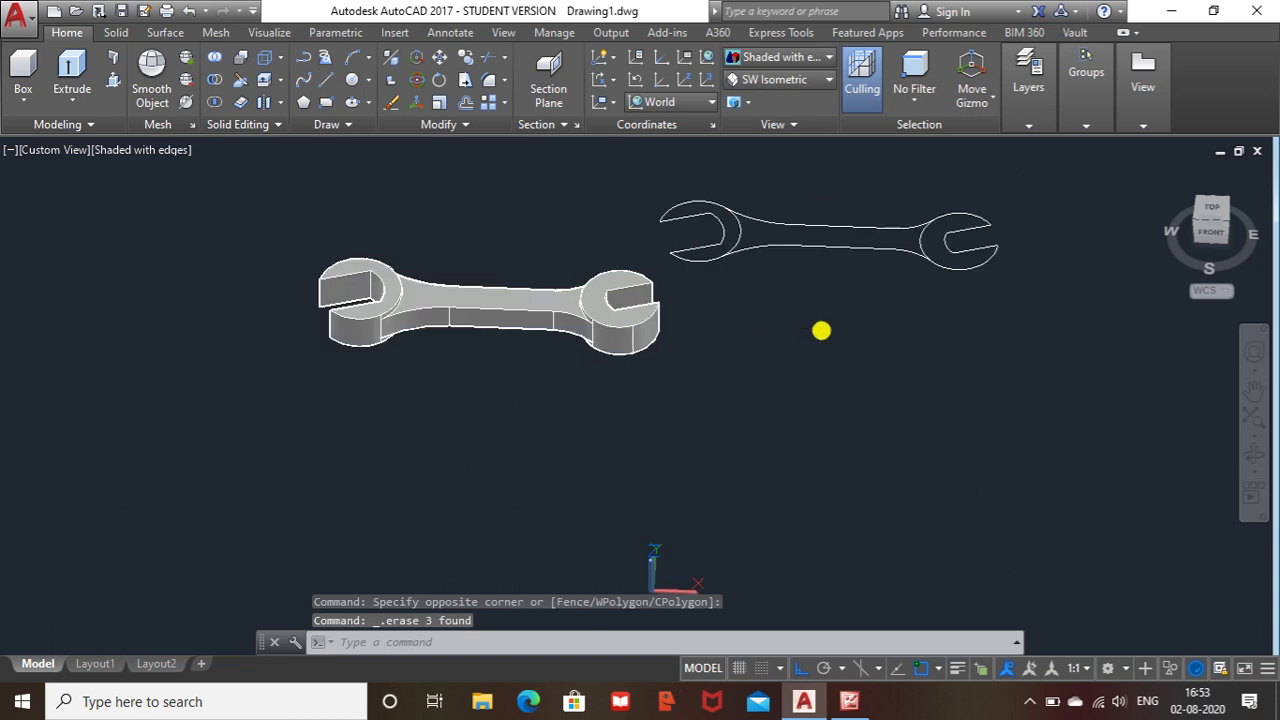
pyautogui.moveTo(821, 330); pyautogui.dragTo(862, 423, button='middle')
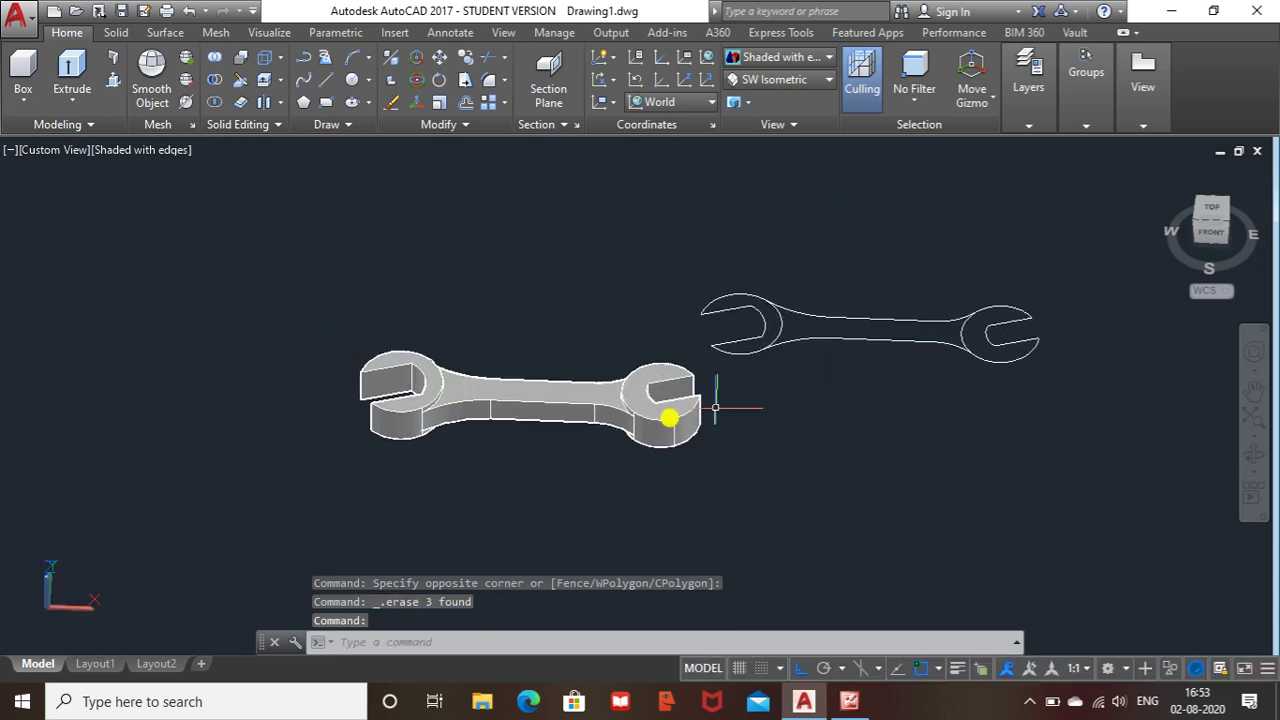
# - Set the colour of the united wrench solid to Green in its properties and deselect it
pyautogui.click(476, 403)
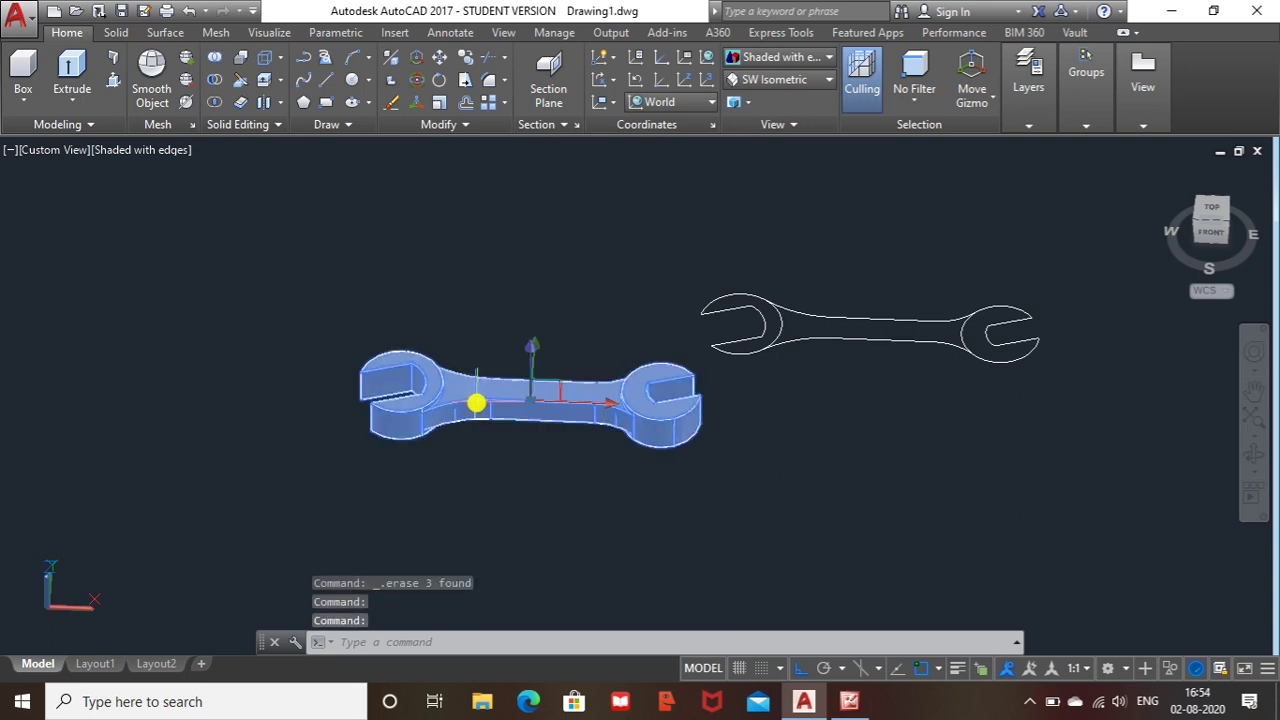
pyautogui.rightClick(475, 403)
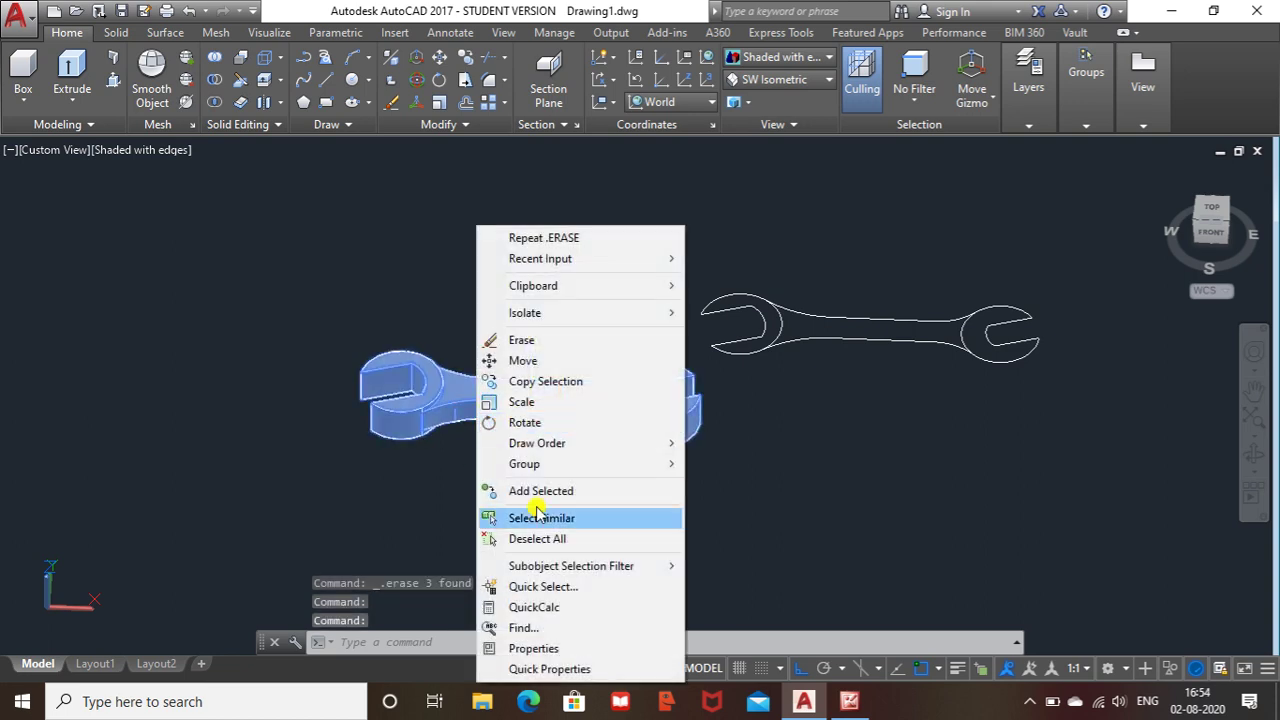
pyautogui.click(518, 646)
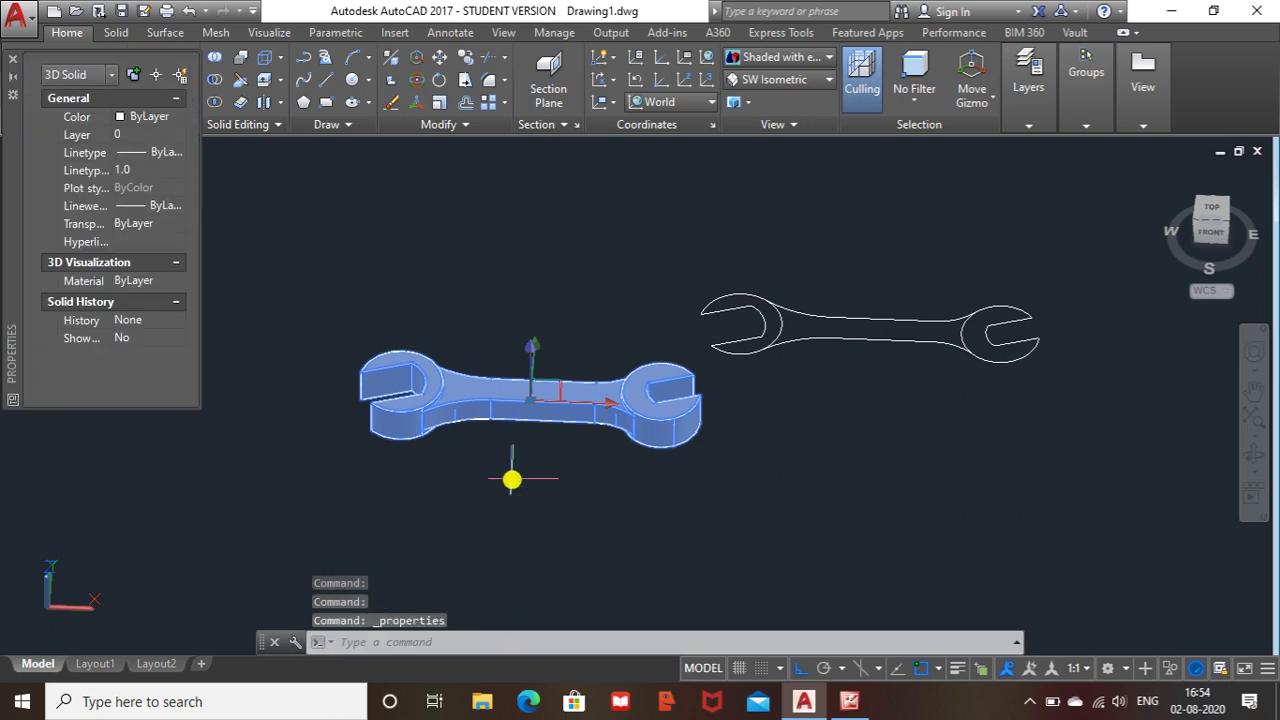
pyautogui.click(160, 118)
pyautogui.click(181, 117)
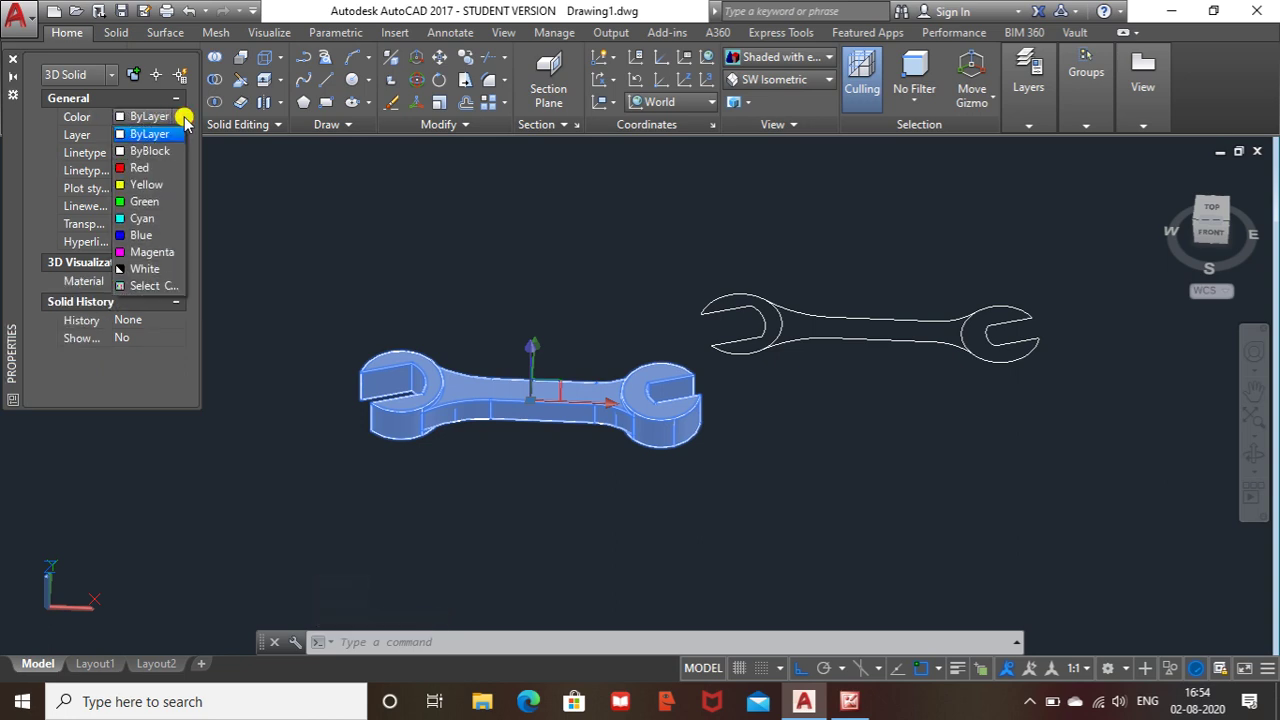
pyautogui.click(146, 202)
pyautogui.press('Escape')
# - Orient the view to Top and close the object properties
pyautogui.keyDown('shift'); pyautogui.moveTo(477, 226); pyautogui.dragTo(503, 371, button='middle'); pyautogui.keyUp('shift')
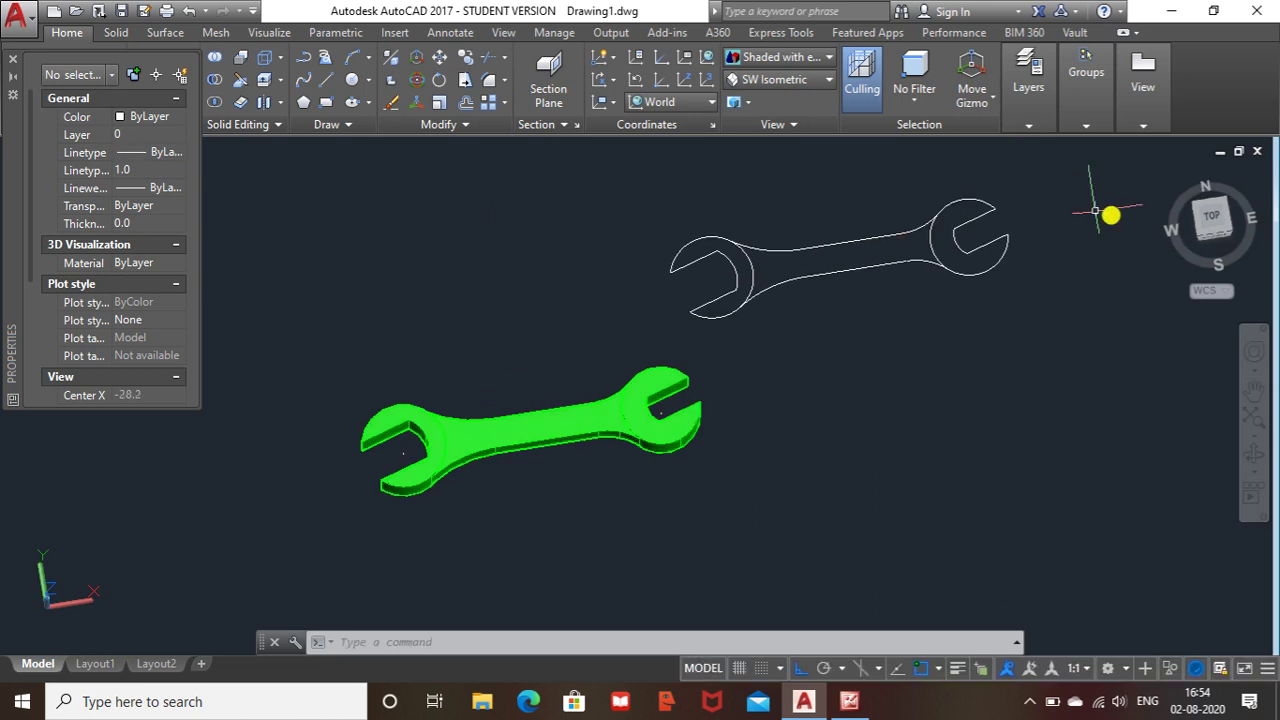
pyautogui.click(1213, 220)
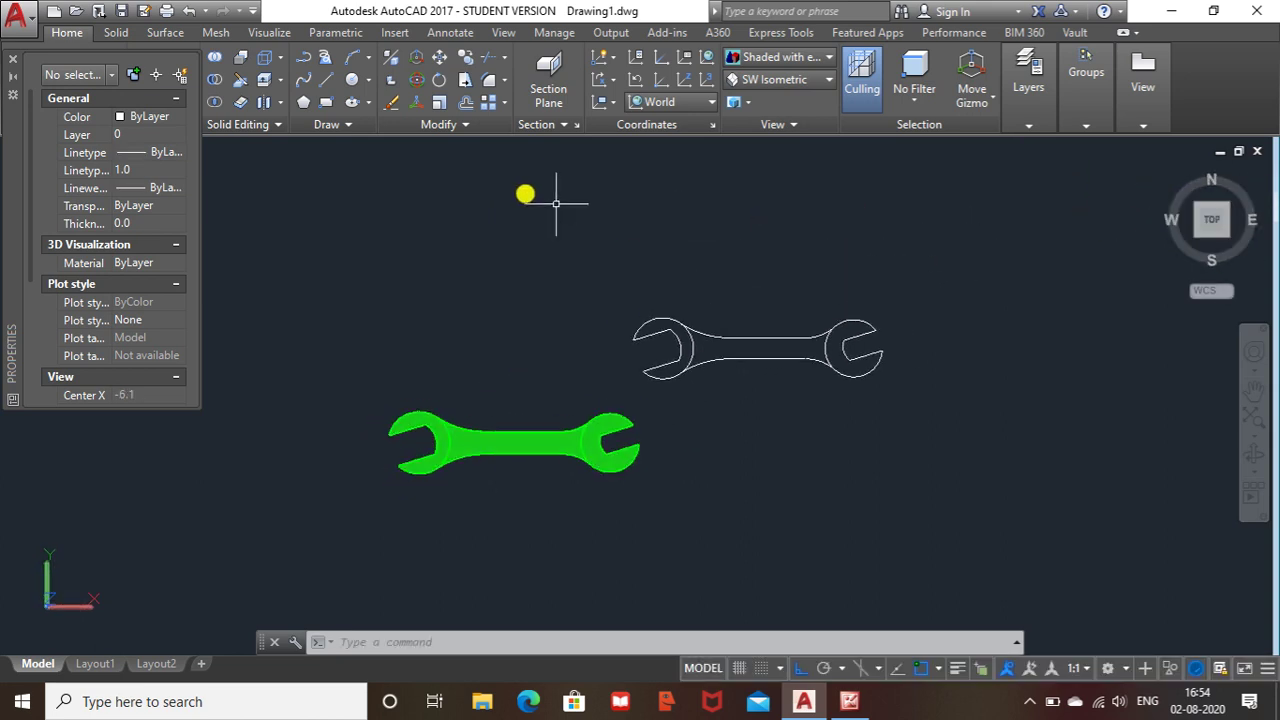
pyautogui.click(13, 62)
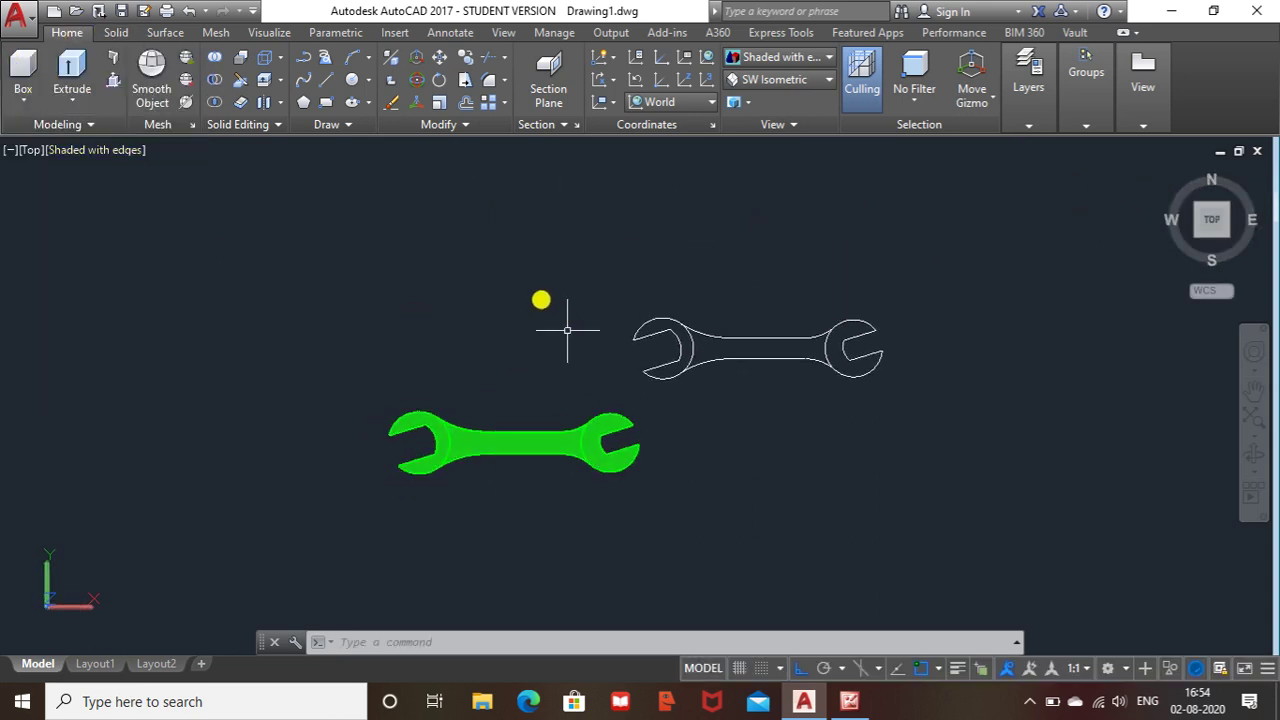